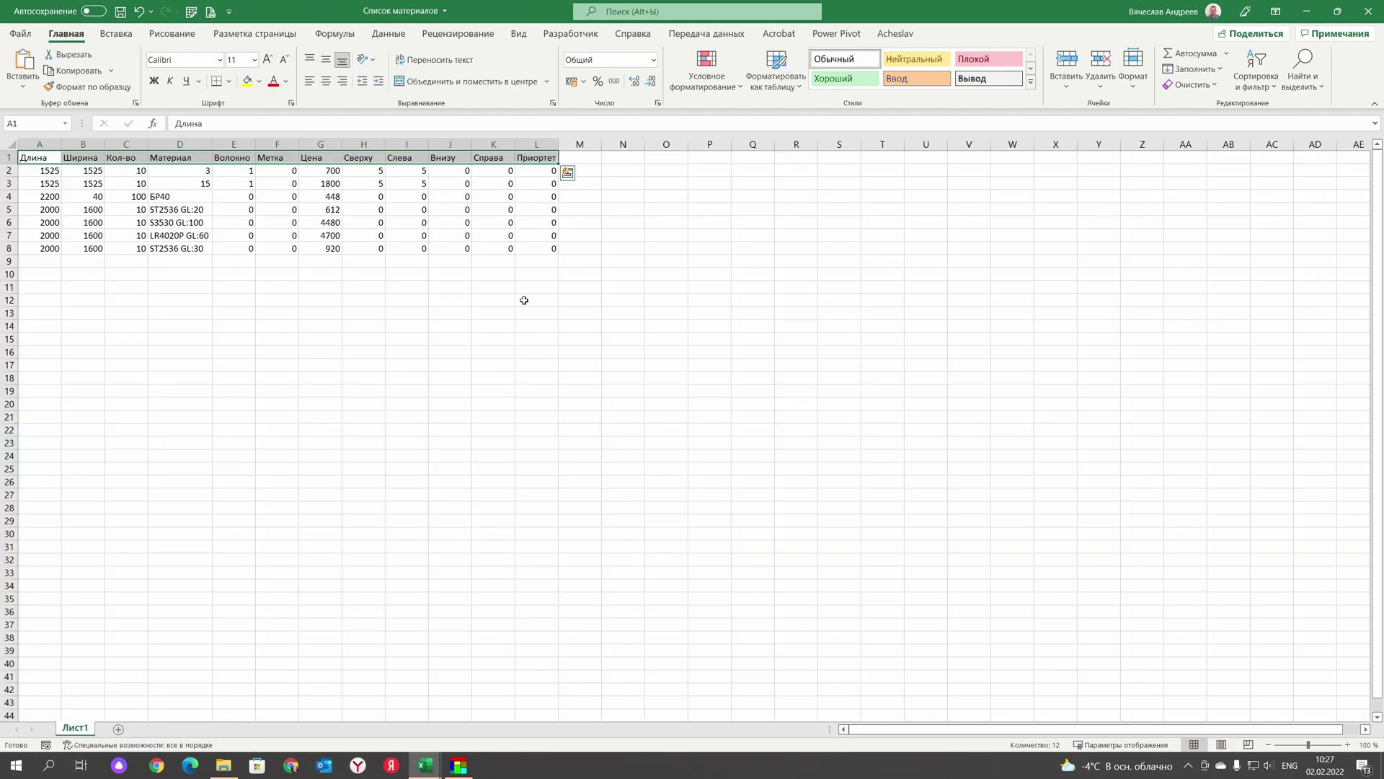
- Examine the material list's columns, including the prices in G2:G8 and the Сверху and Слева edge-trim values in H2:I3
{"action": "left_click_drag", "start_coordinate": [328, 171], "coordinate": [321, 251]}
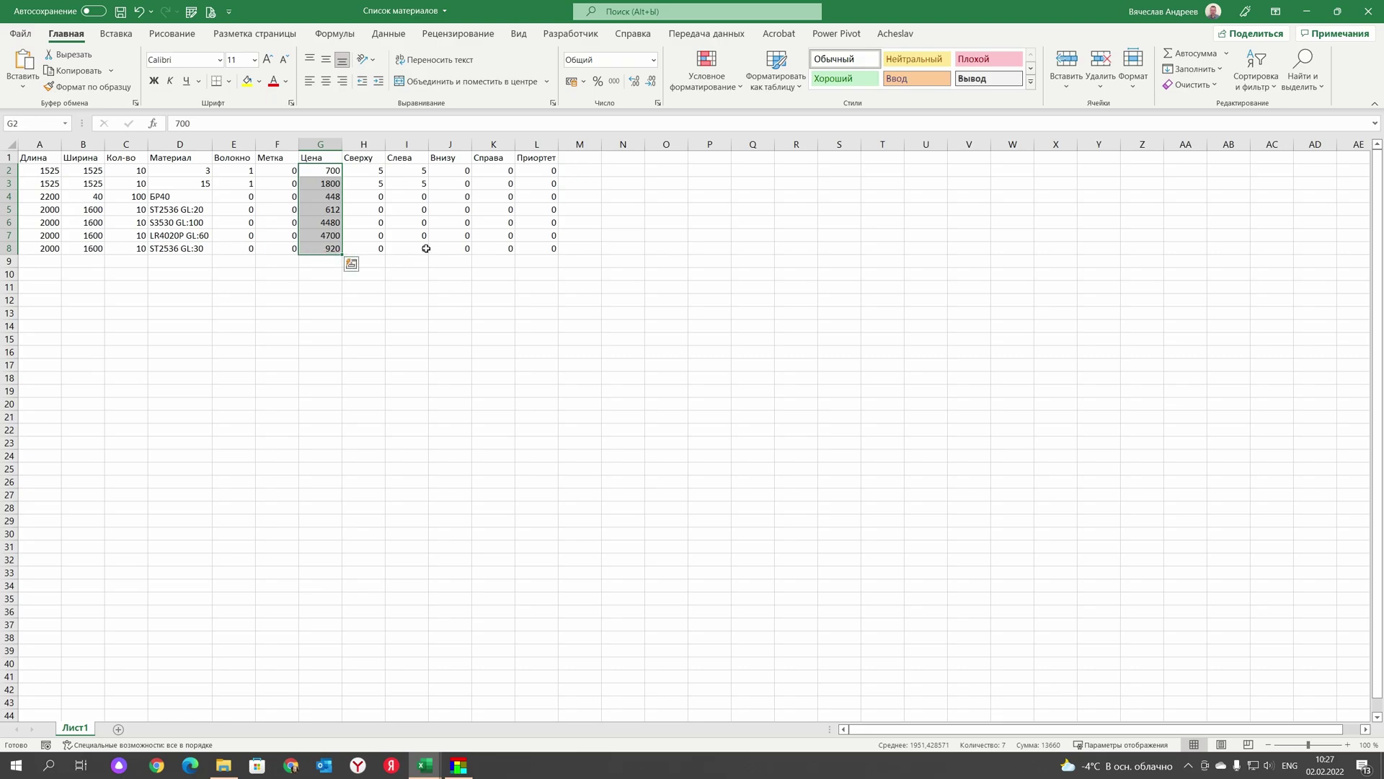
{"action": "left_click", "coordinate": [45, 159]}
{"action": "left_click", "coordinate": [98, 158]}
{"action": "left_click", "coordinate": [131, 157]}
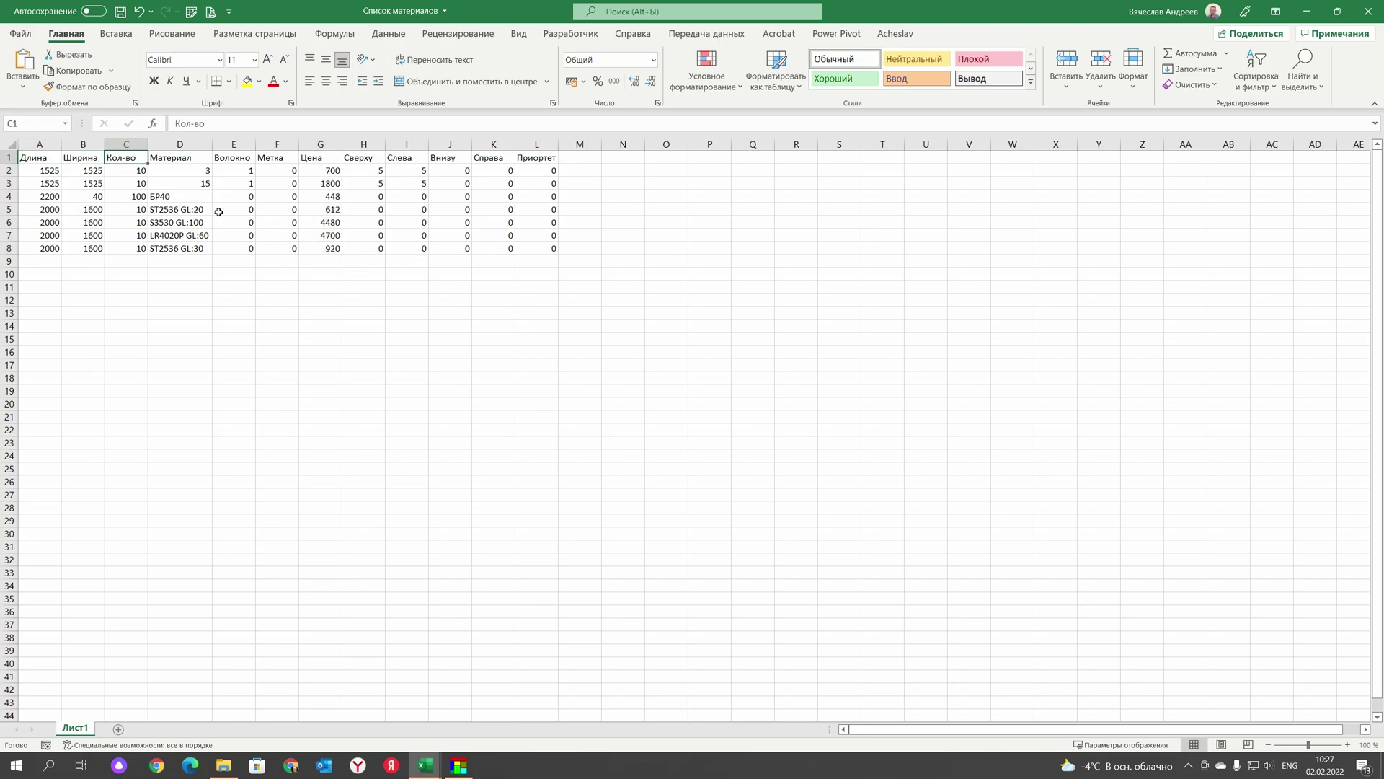
{"action": "left_click", "coordinate": [182, 158]}
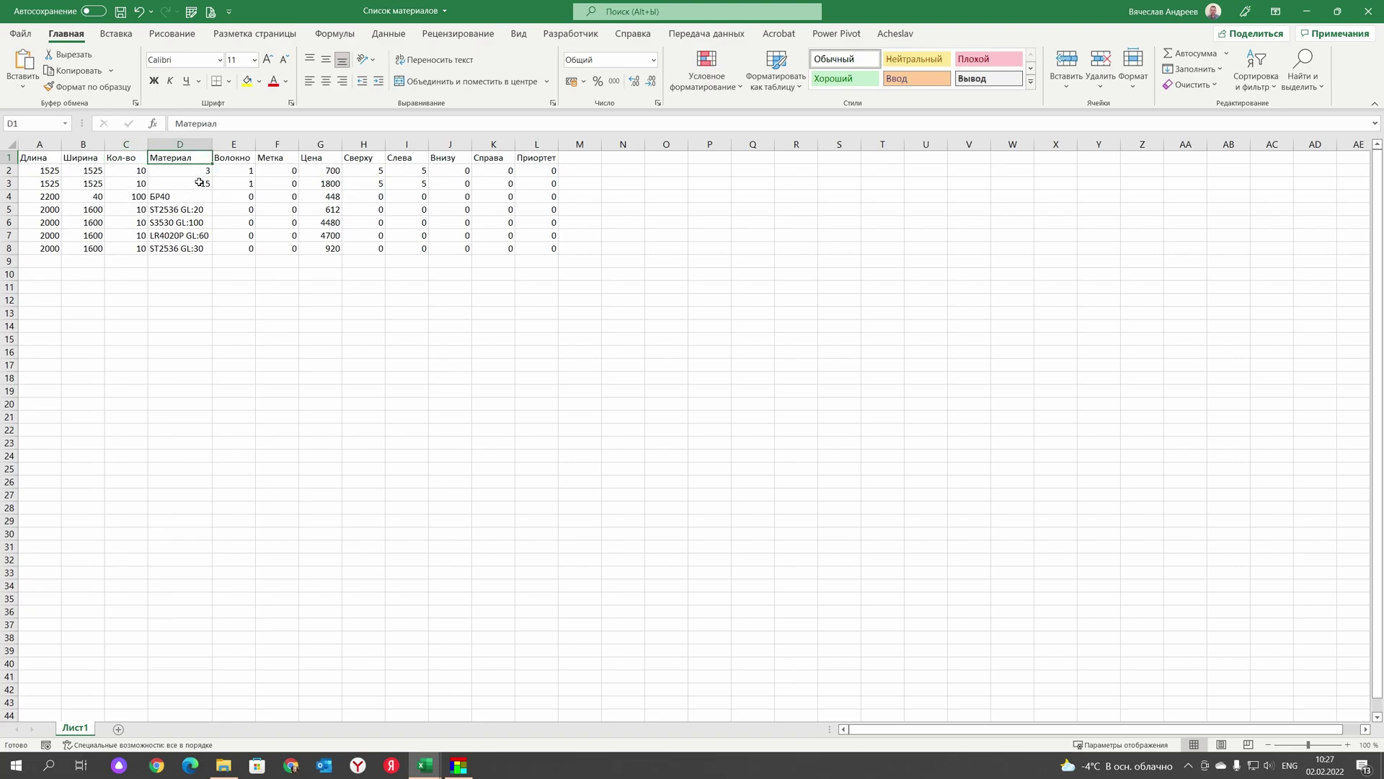
{"action": "left_click", "coordinate": [238, 160]}
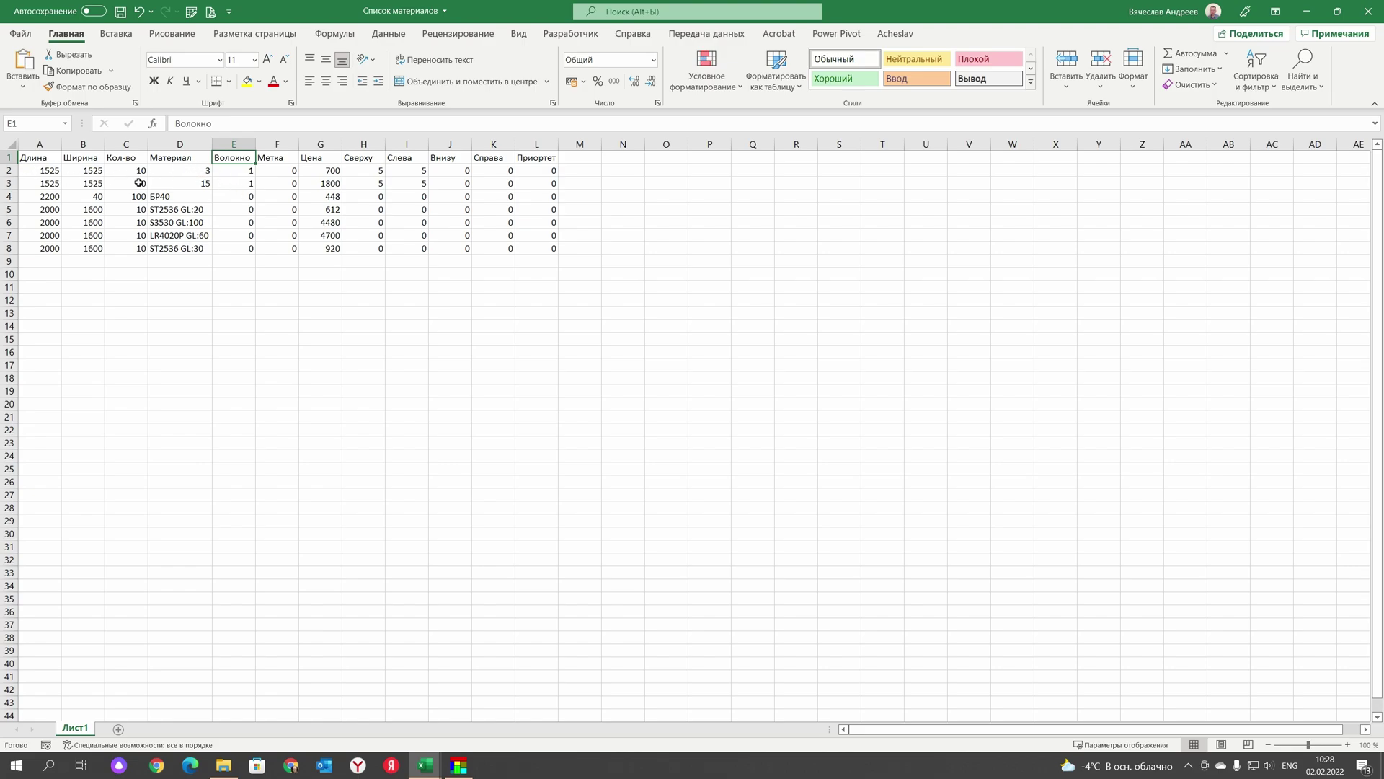
{"action": "left_click", "coordinate": [410, 157]}
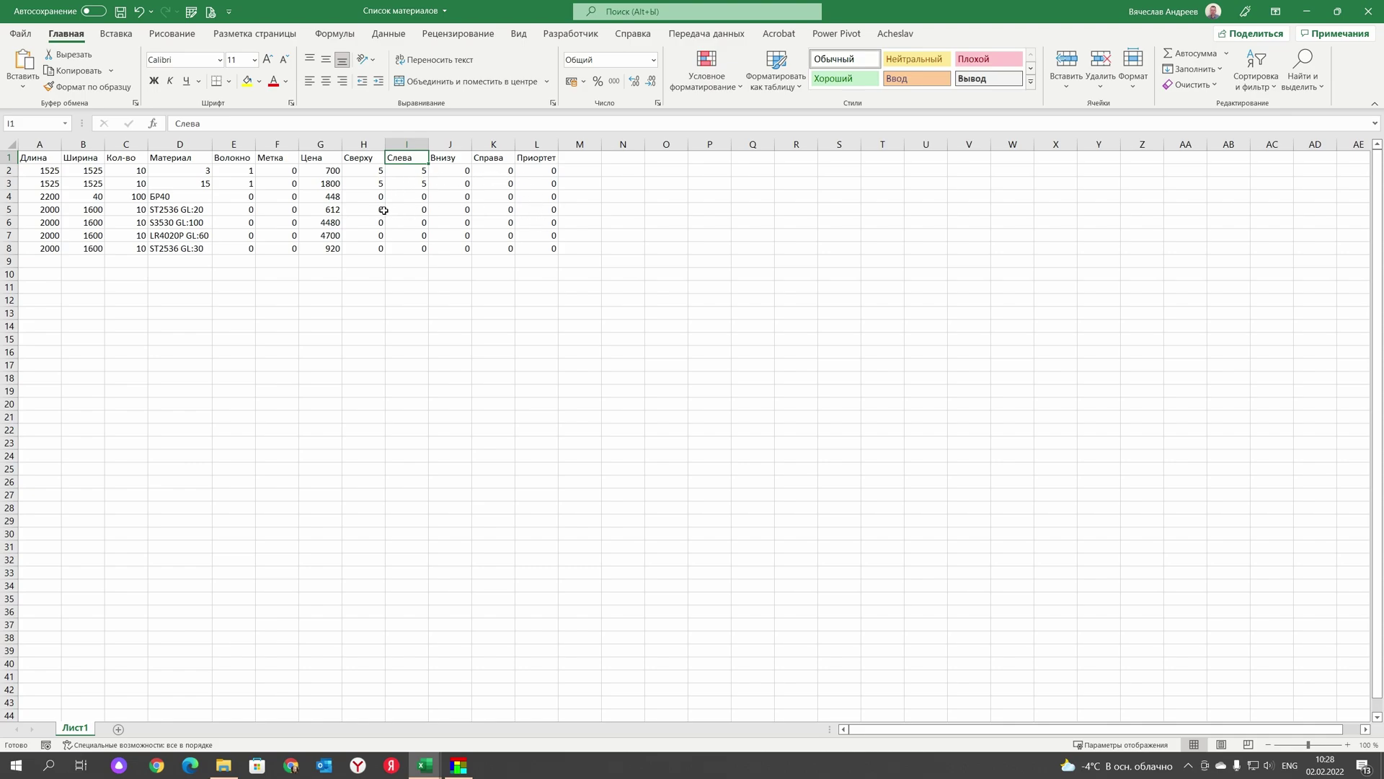
{"action": "left_click_drag", "start_coordinate": [375, 174], "coordinate": [415, 183]}
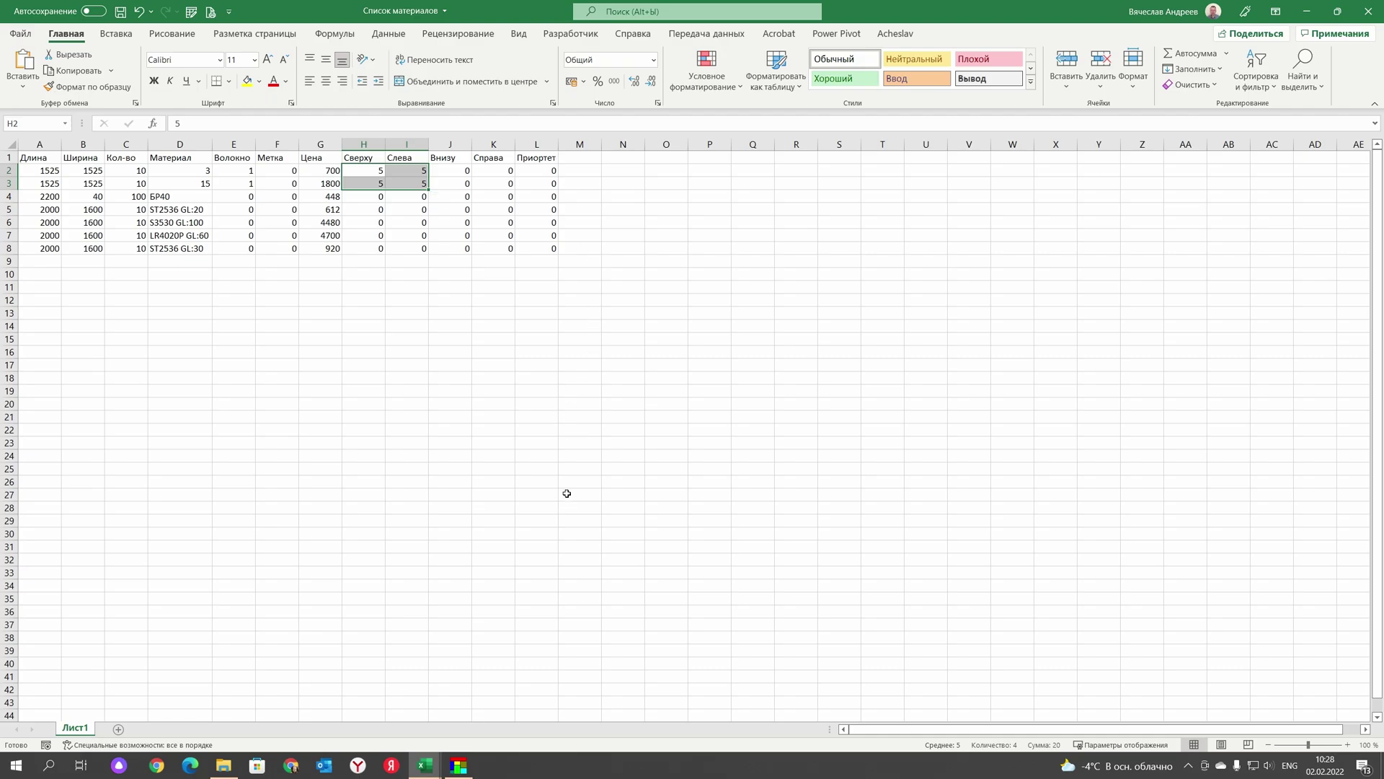
- Switch to the workbook Заготовка для деталировки YouTube and show its для раскроя sheet
{"action": "mouse_move", "coordinate": [425, 765]}
{"action": "left_click", "coordinate": [372, 719]}
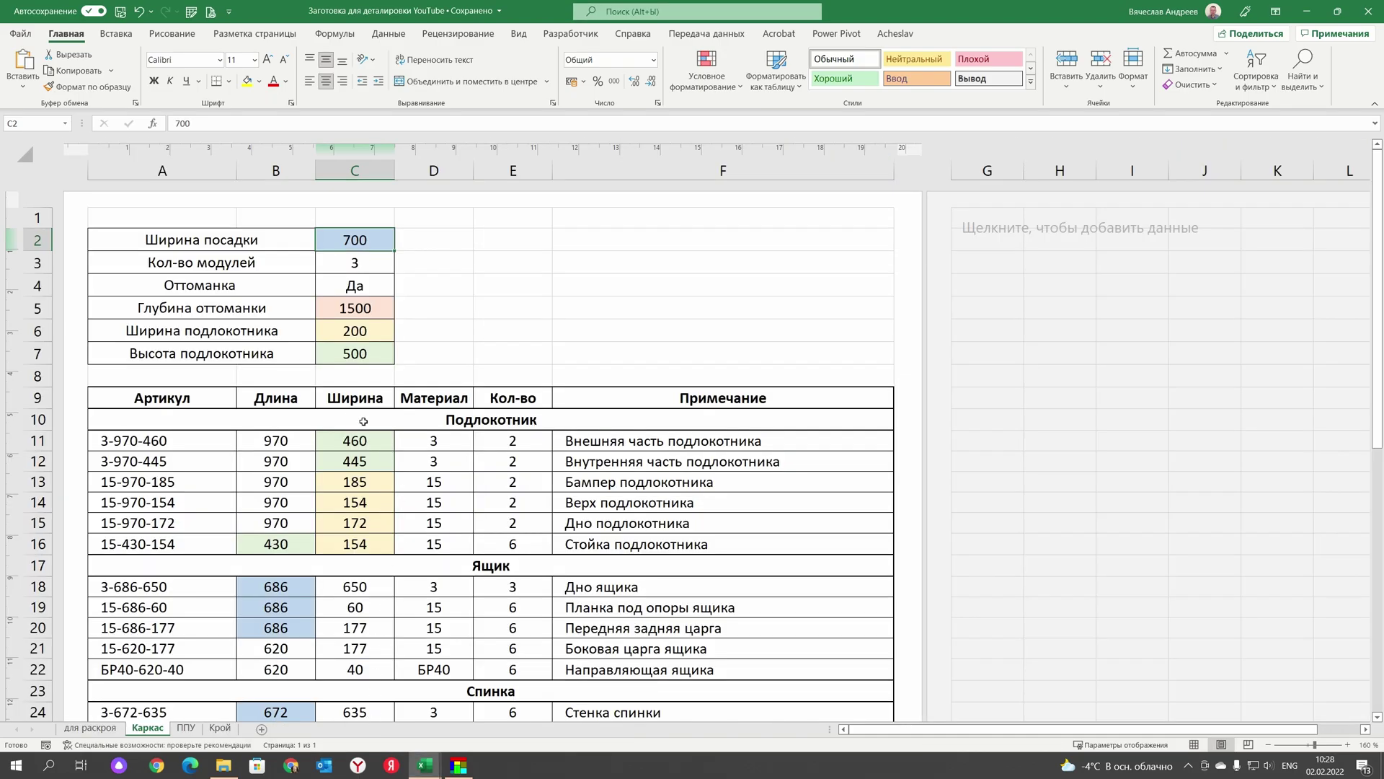
{"action": "key", "text": "ctrl+Page_Up"}
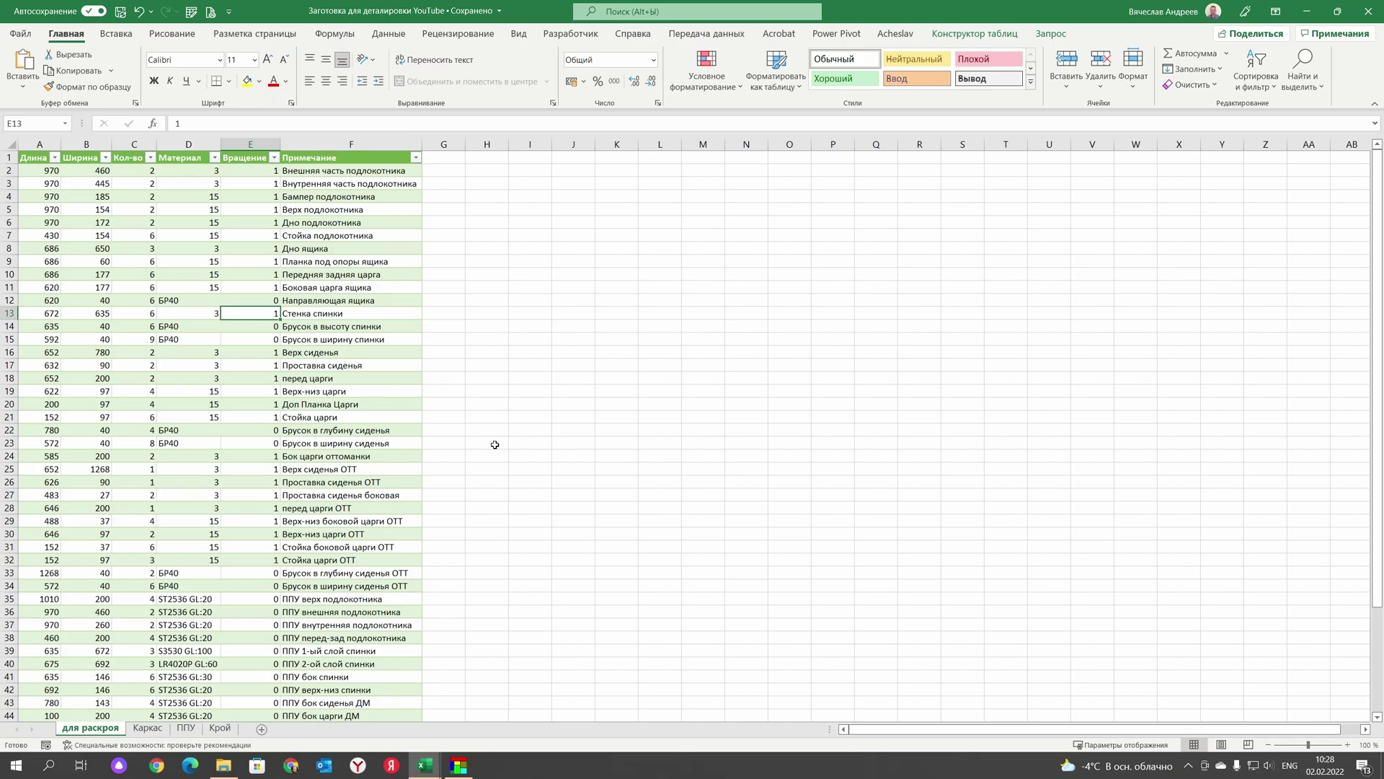
- Close both open workbooks and switch to Cutting Optimization pro
{"action": "left_click", "coordinate": [1367, 17]}
{"action": "left_click", "coordinate": [1367, 17]}
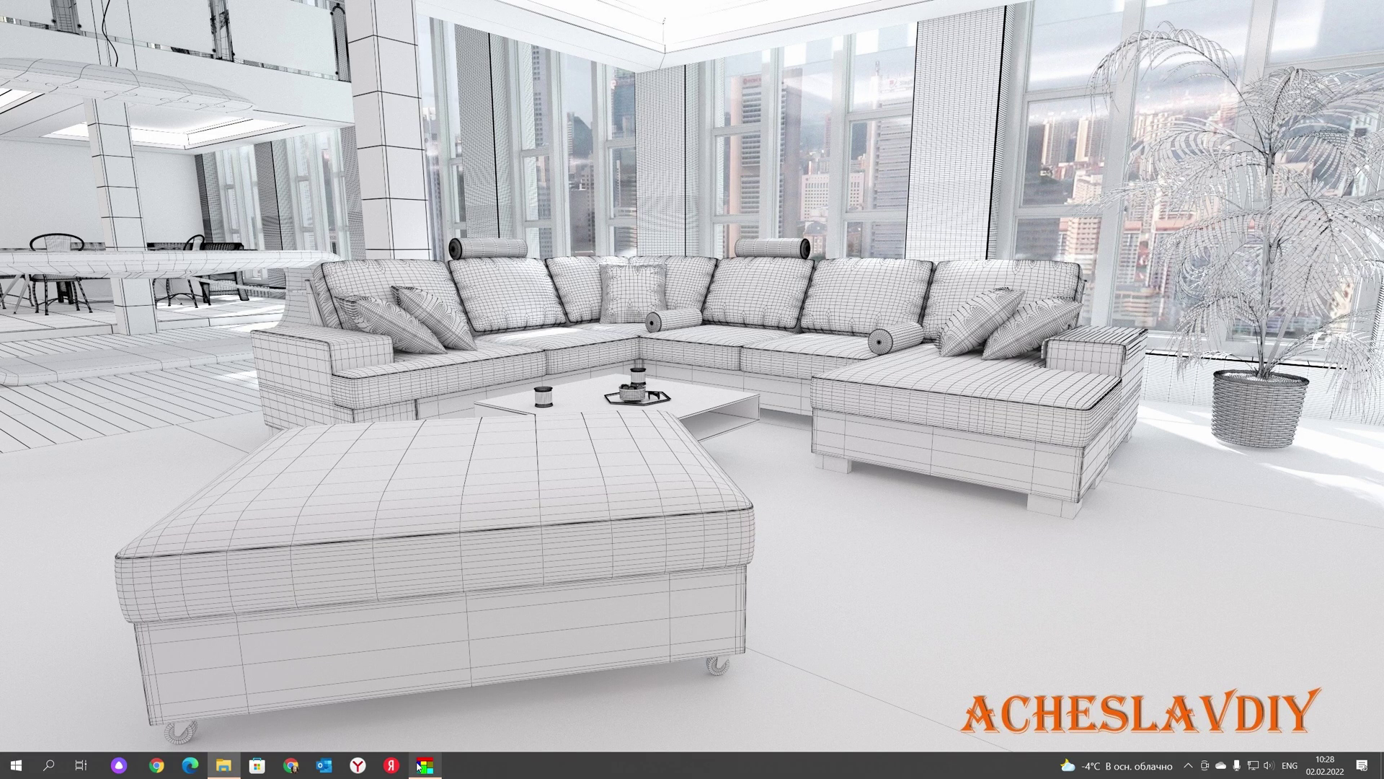
{"action": "left_click", "coordinate": [420, 767]}
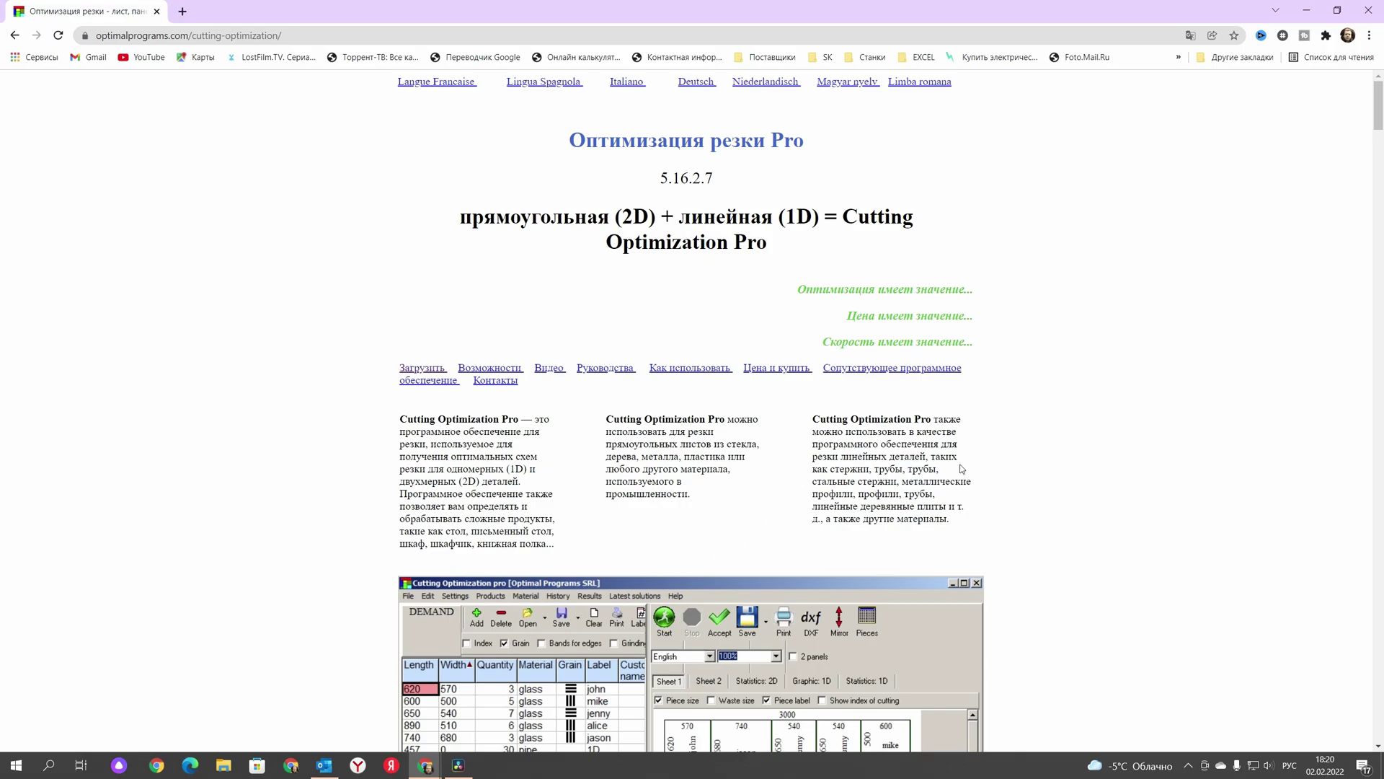
- Review the Cutting Optimization Pro web page, covering downloads, features, demo videos, license prices and license terms
{"action": "scroll", "coordinate": [1023, 462], "scroll_direction": "down", "scroll_amount": 13}
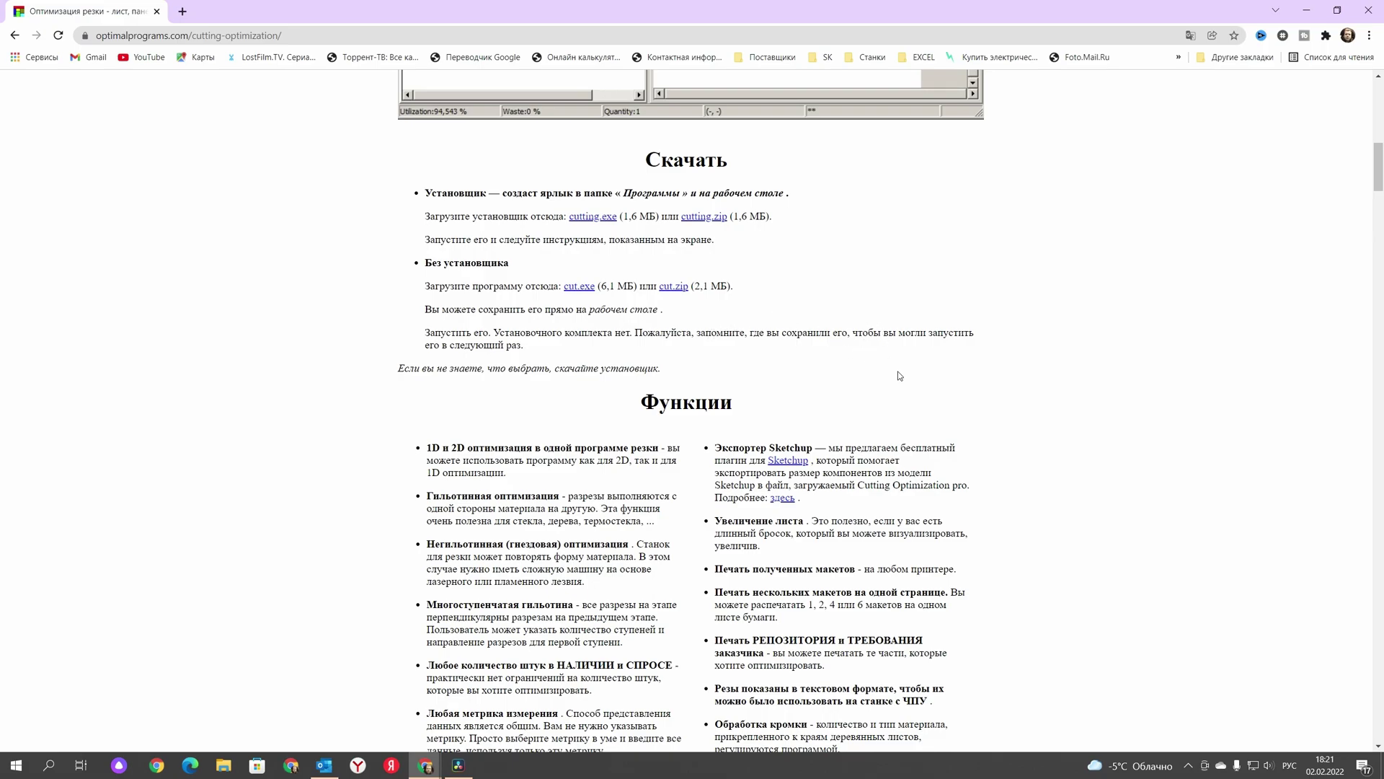
{"action": "scroll", "coordinate": [891, 365], "scroll_direction": "down", "scroll_amount": 4}
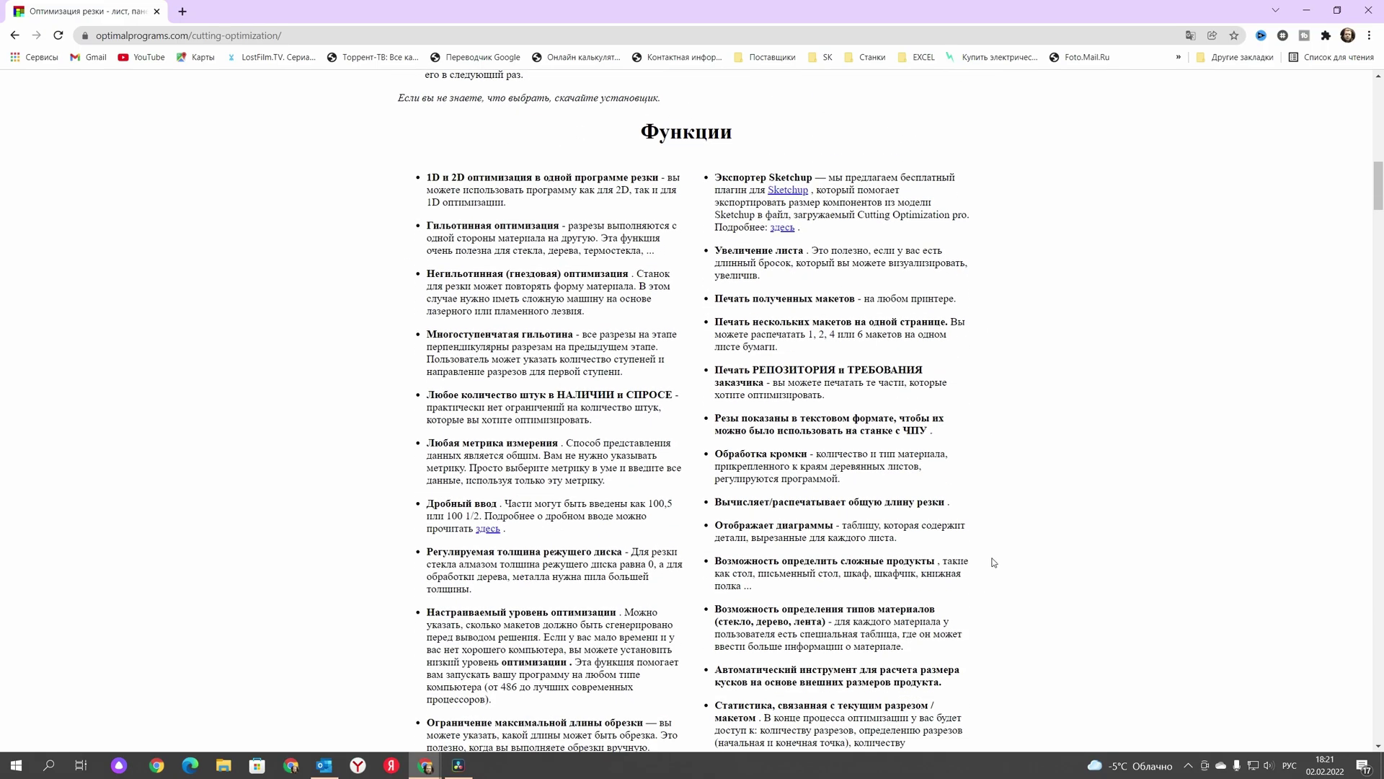
{"action": "scroll", "coordinate": [979, 577], "scroll_direction": "down", "scroll_amount": 15}
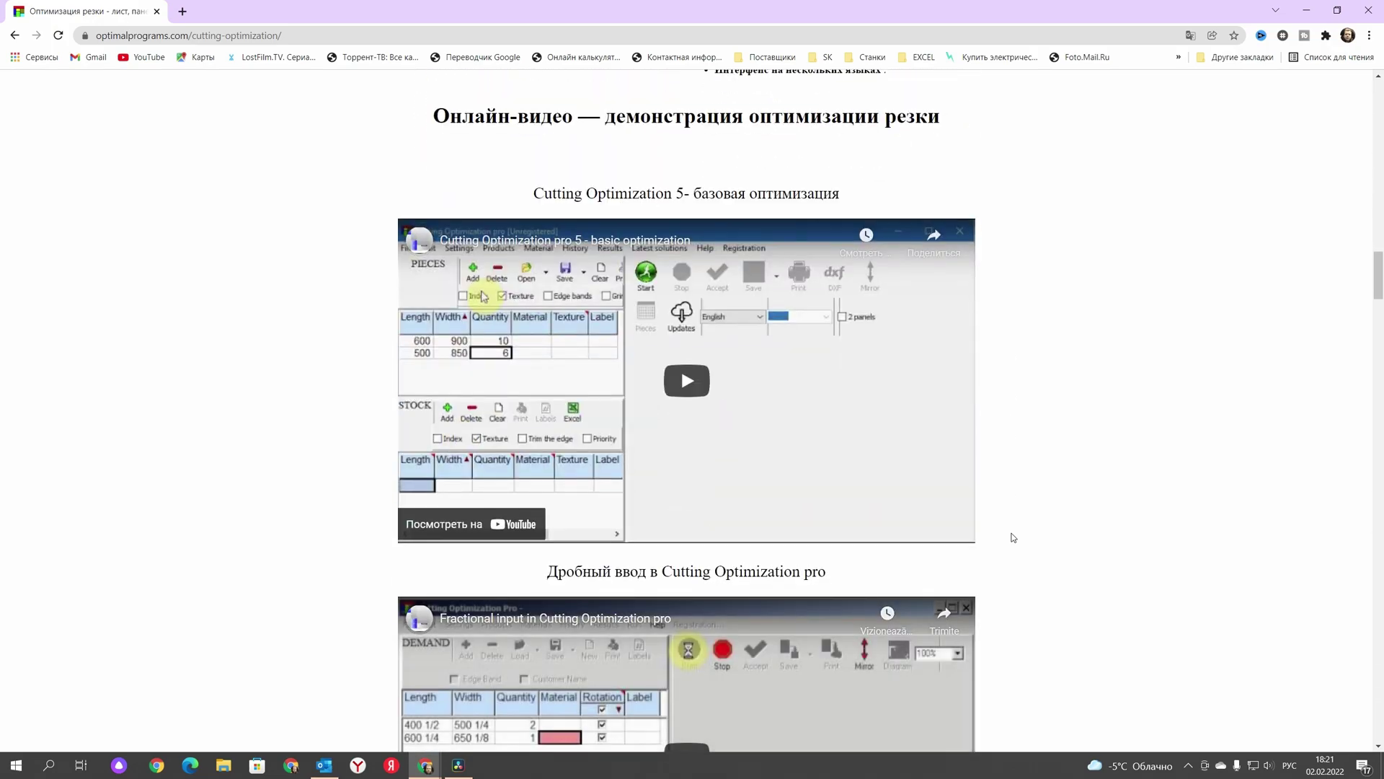
{"action": "scroll", "coordinate": [1013, 537], "scroll_direction": "down", "scroll_amount": 2}
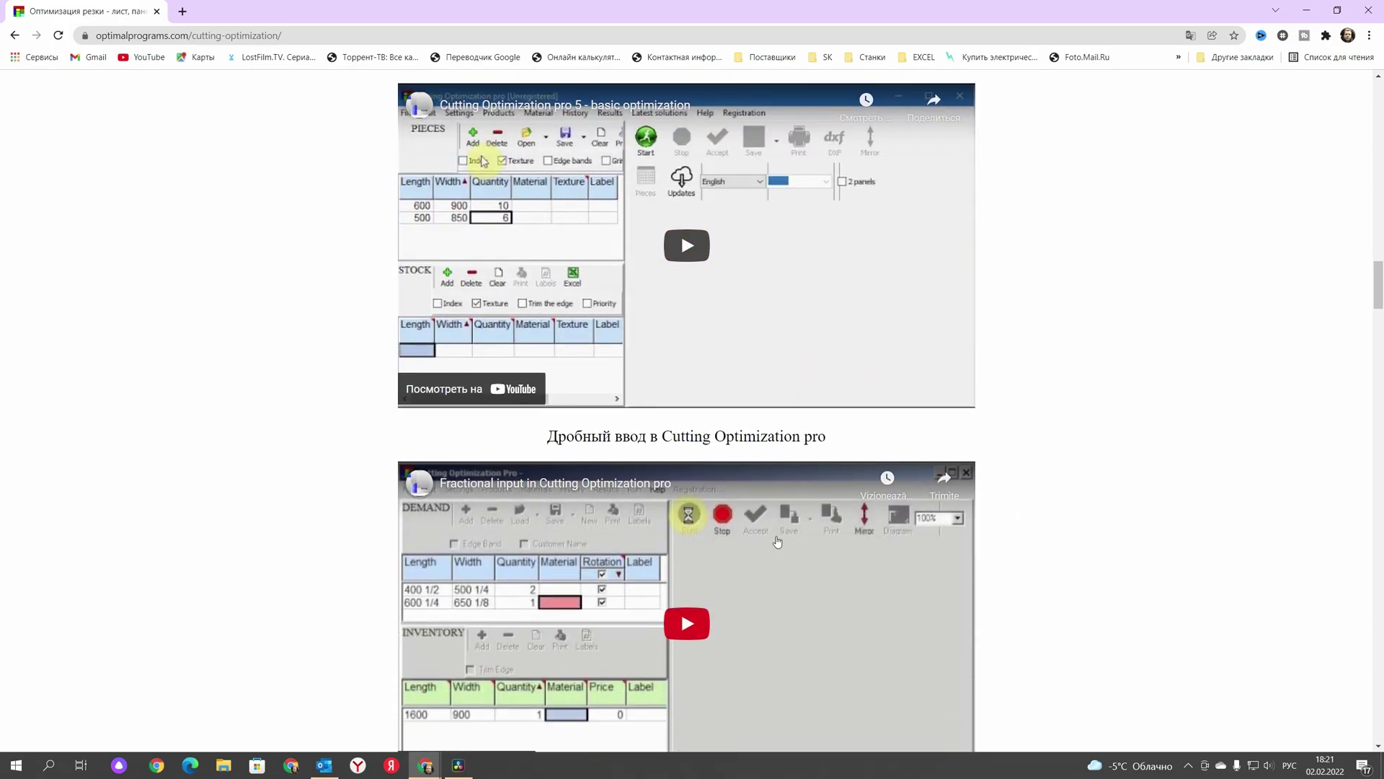
{"action": "scroll", "coordinate": [980, 546], "scroll_direction": "down", "scroll_amount": 9}
{"action": "scroll", "coordinate": [953, 556], "scroll_direction": "down", "scroll_amount": 13}
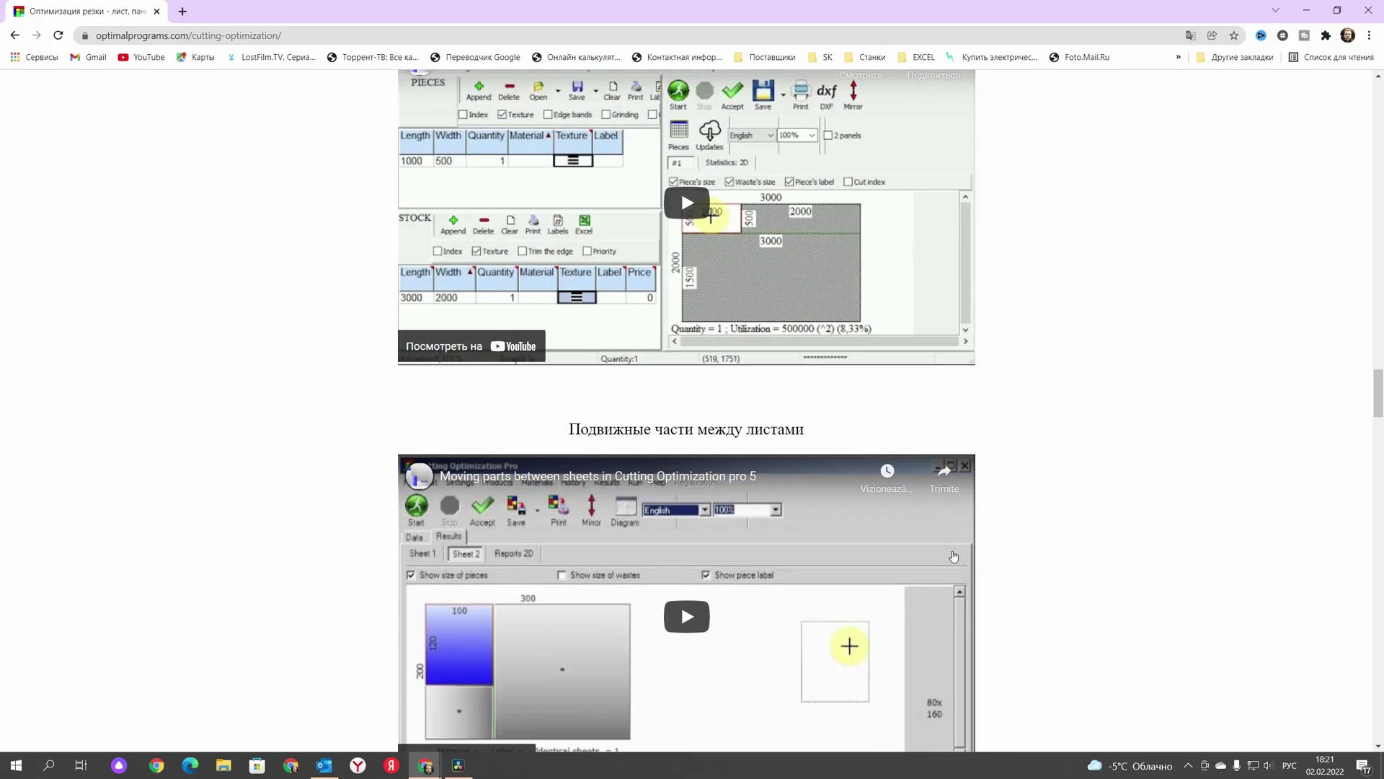
{"action": "scroll", "coordinate": [953, 556], "scroll_direction": "down", "scroll_amount": 9}
{"action": "scroll", "coordinate": [953, 556], "scroll_direction": "down", "scroll_amount": 20}
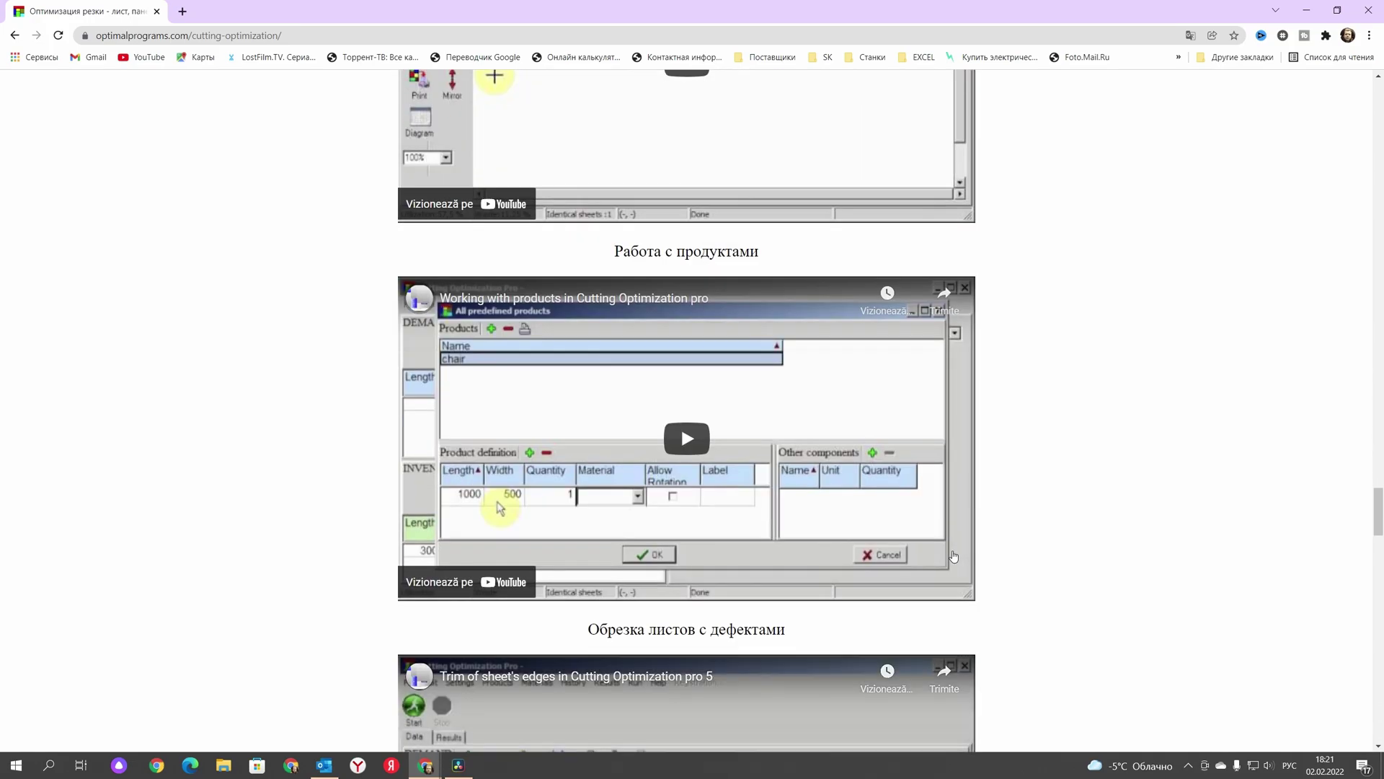
{"action": "scroll", "coordinate": [953, 556], "scroll_direction": "down", "scroll_amount": 18}
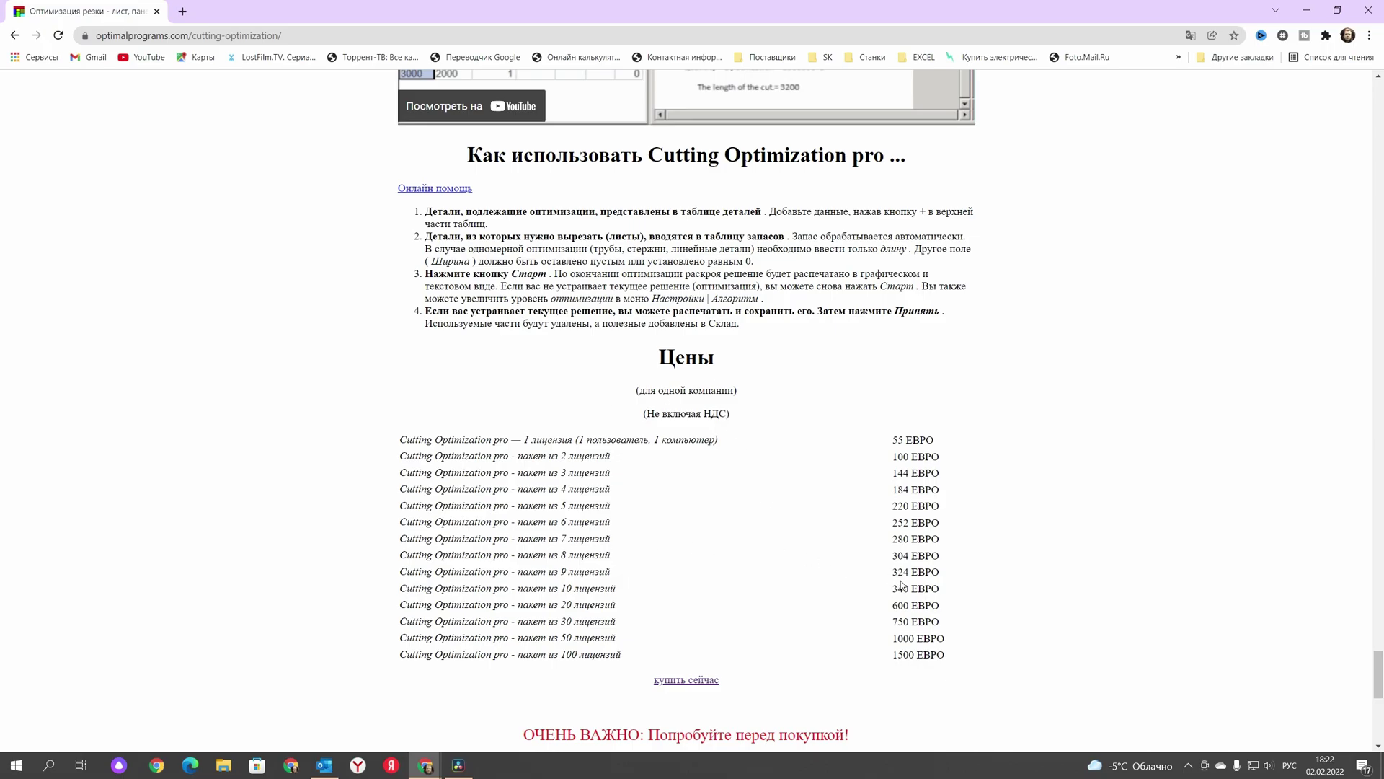
{"action": "scroll", "coordinate": [925, 601], "scroll_direction": "down", "scroll_amount": 7}
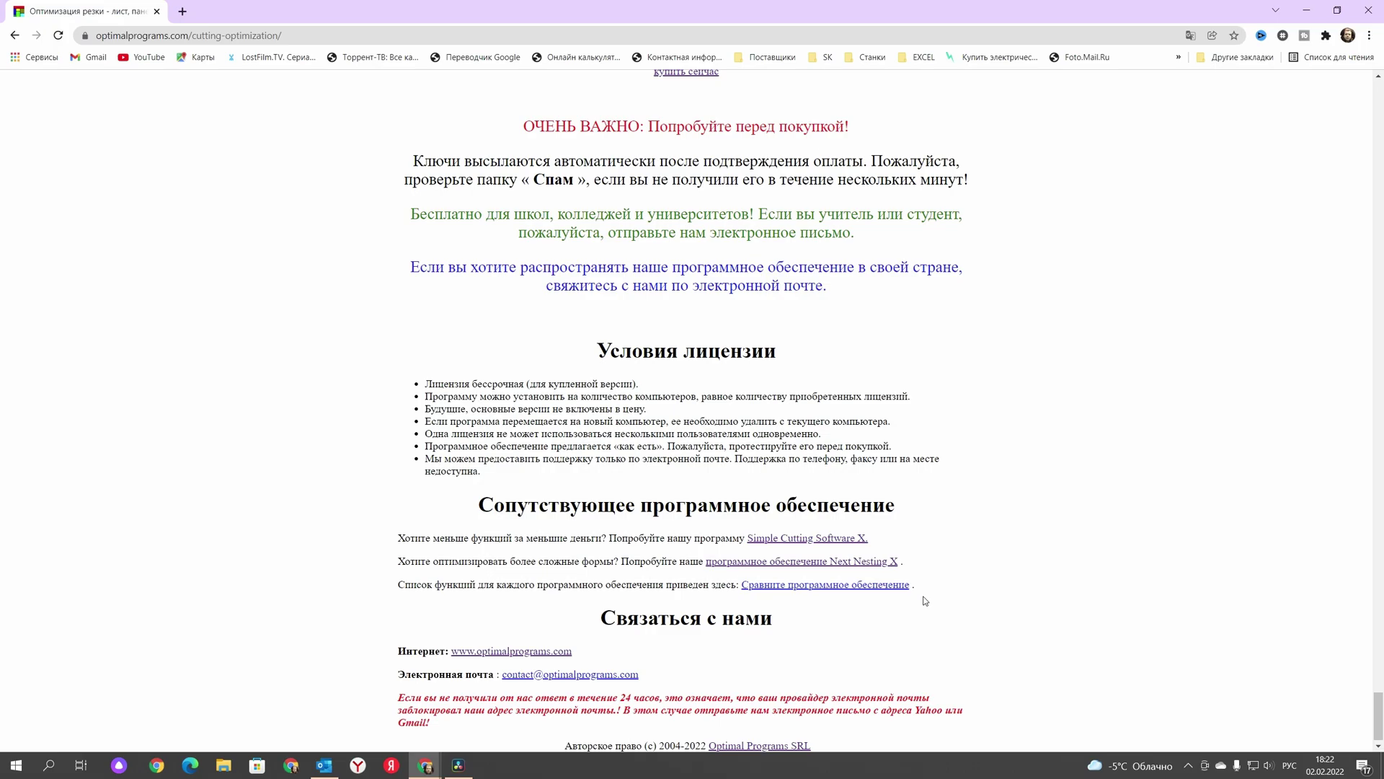
{"action": "scroll", "coordinate": [925, 601], "scroll_direction": "up", "scroll_amount": 6}
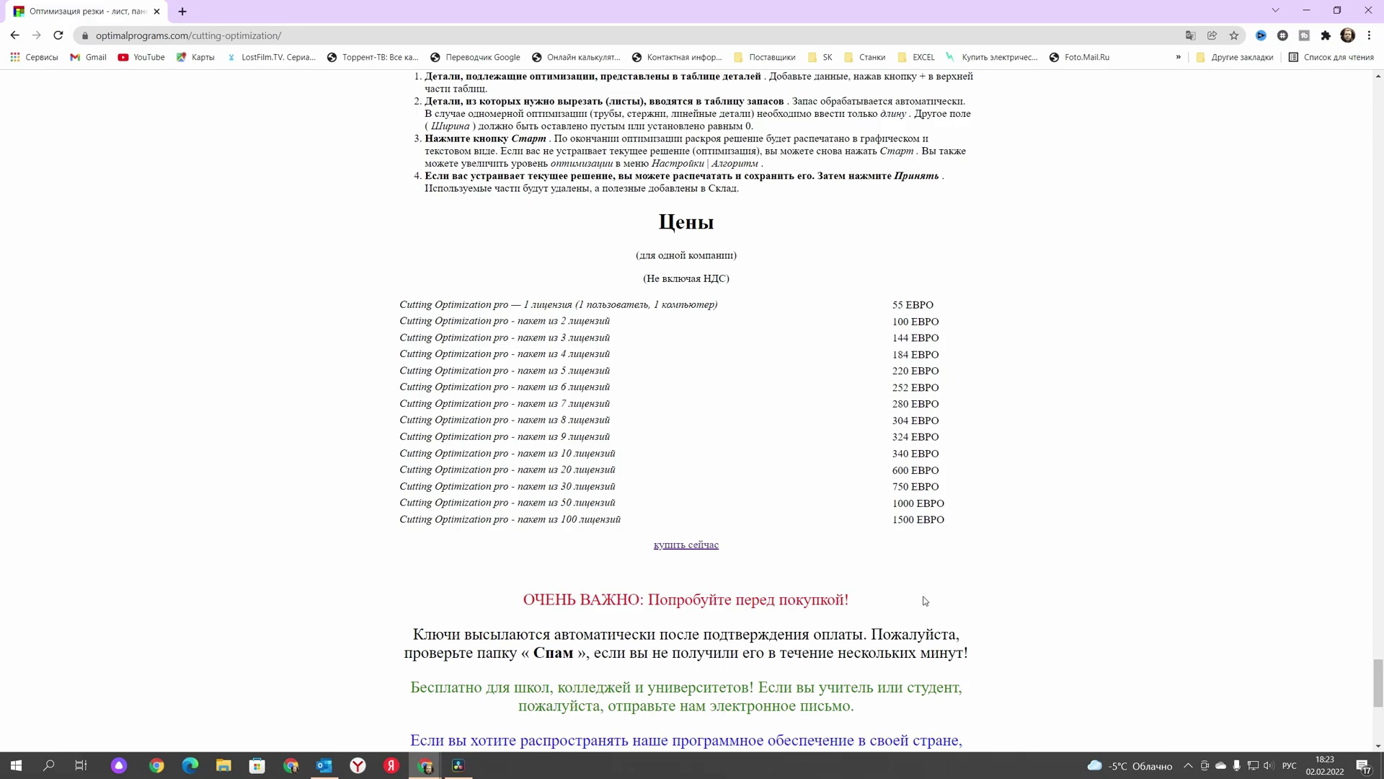
{"action": "scroll", "coordinate": [925, 600], "scroll_direction": "up", "scroll_amount": 1}
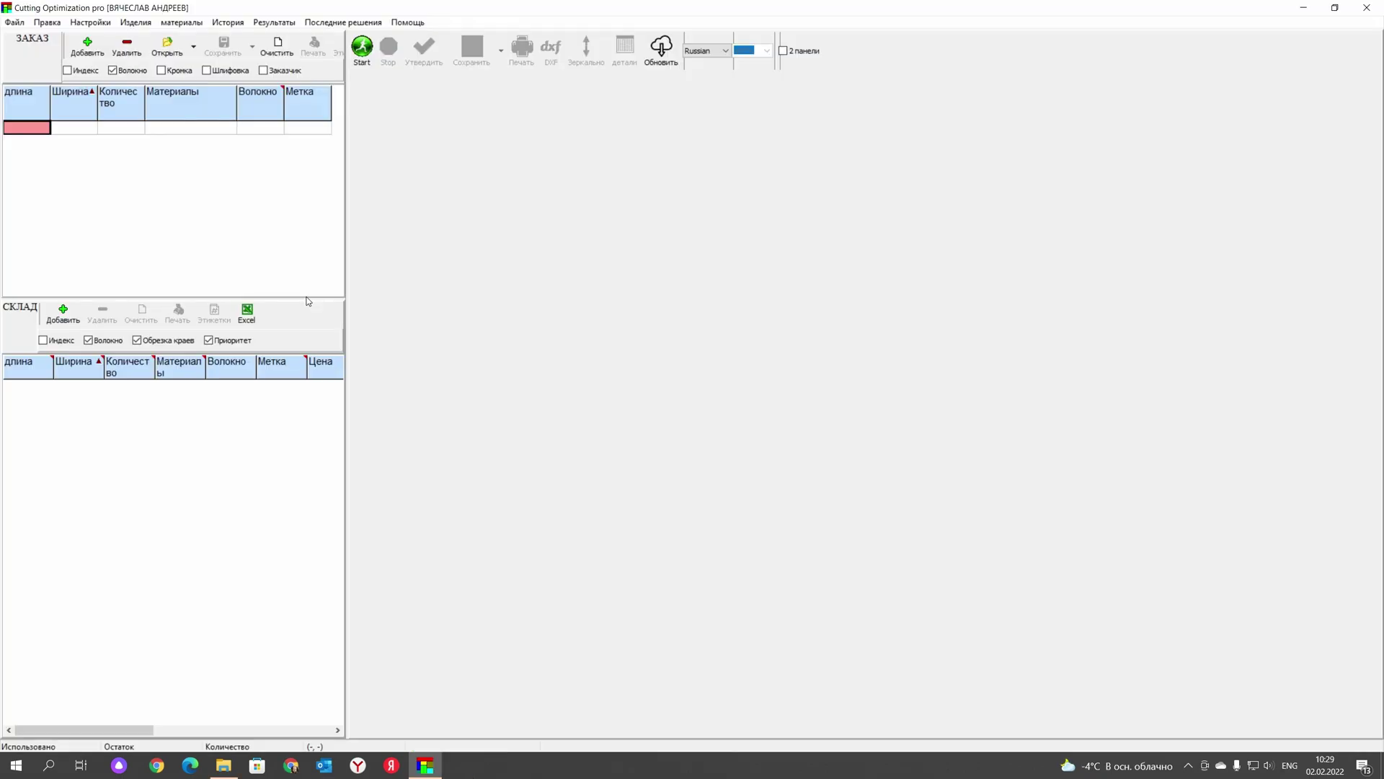
- Try to import the Список материалов Excel file from network drive Y: into the stock (СКЛАД) table
{"action": "left_click", "coordinate": [248, 315]}
{"action": "left_click", "coordinate": [699, 367]}
{"action": "scroll", "coordinate": [469, 425], "scroll_direction": "down", "scroll_amount": 3}
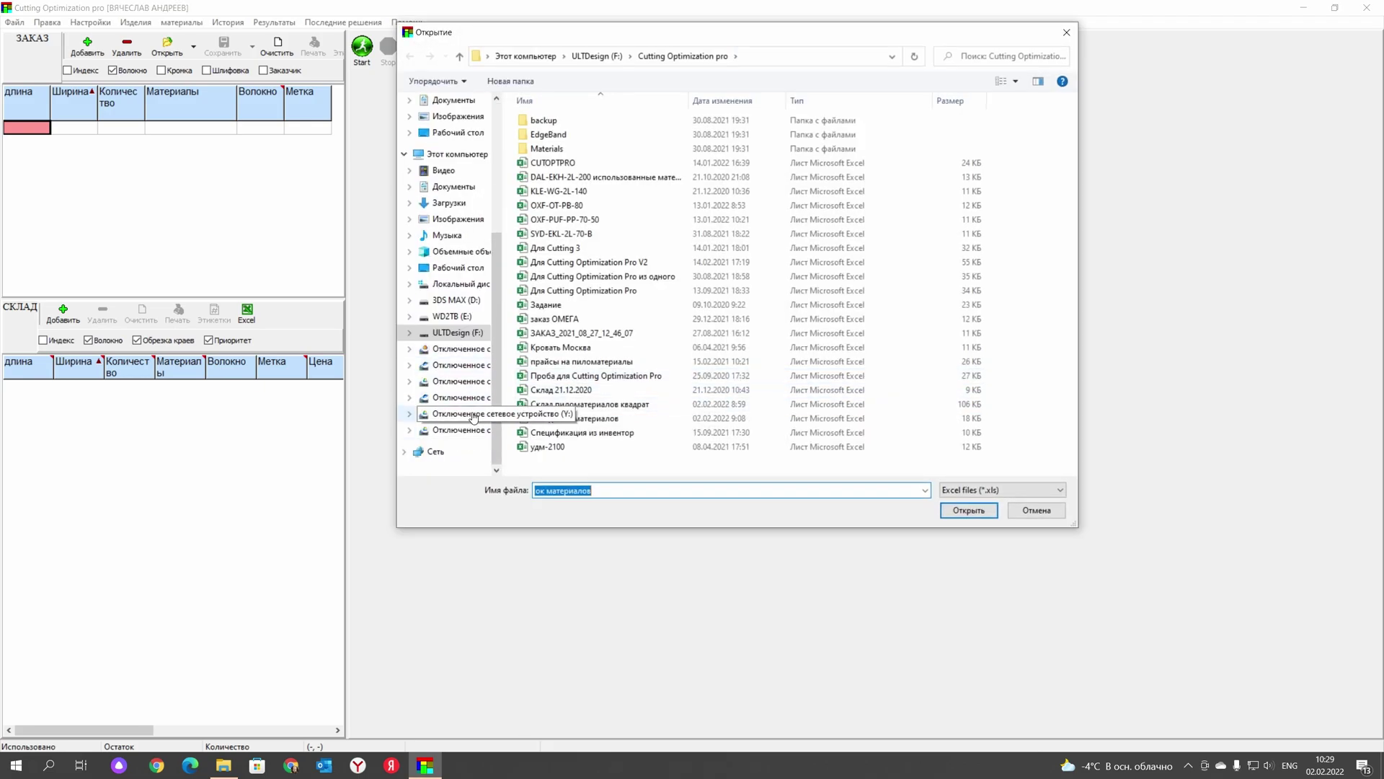
{"action": "left_click", "coordinate": [469, 414]}
{"action": "double_click", "coordinate": [612, 390]}
{"action": "double_click", "coordinate": [548, 137]}
{"action": "double_click", "coordinate": [565, 136]}
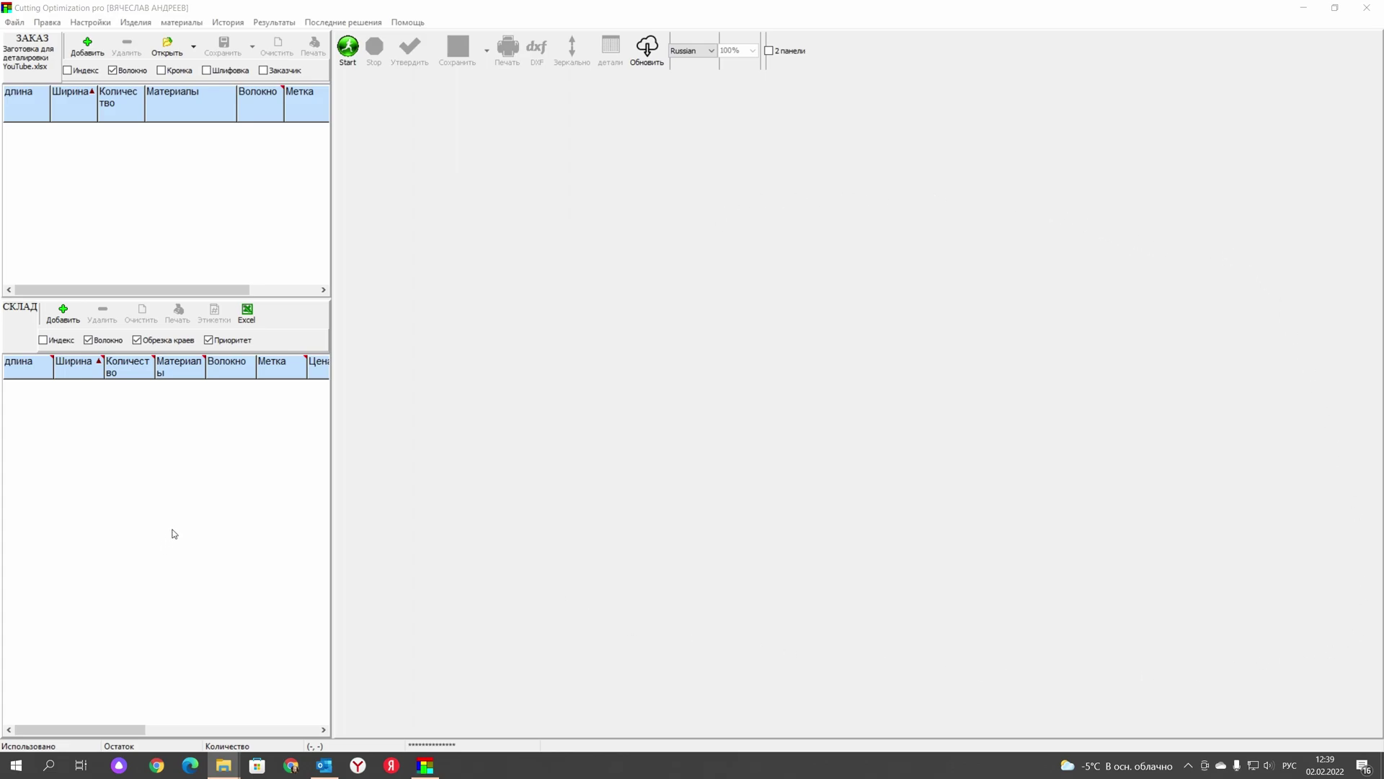
- Load the Список материалов file from the folder Угловой диван своими руками, Excel, for import into the stock (СКЛАД) table
{"action": "left_click", "coordinate": [247, 317]}
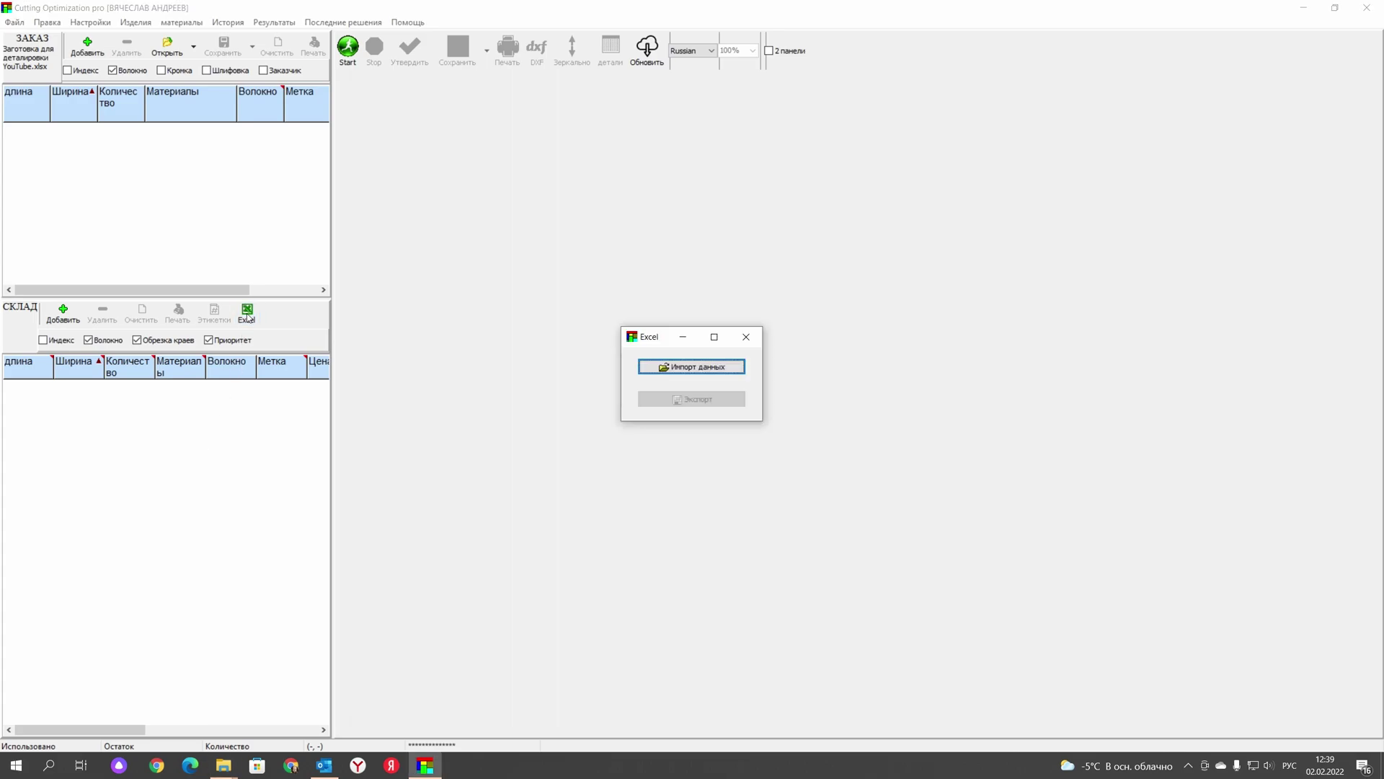
{"action": "left_click", "coordinate": [693, 366]}
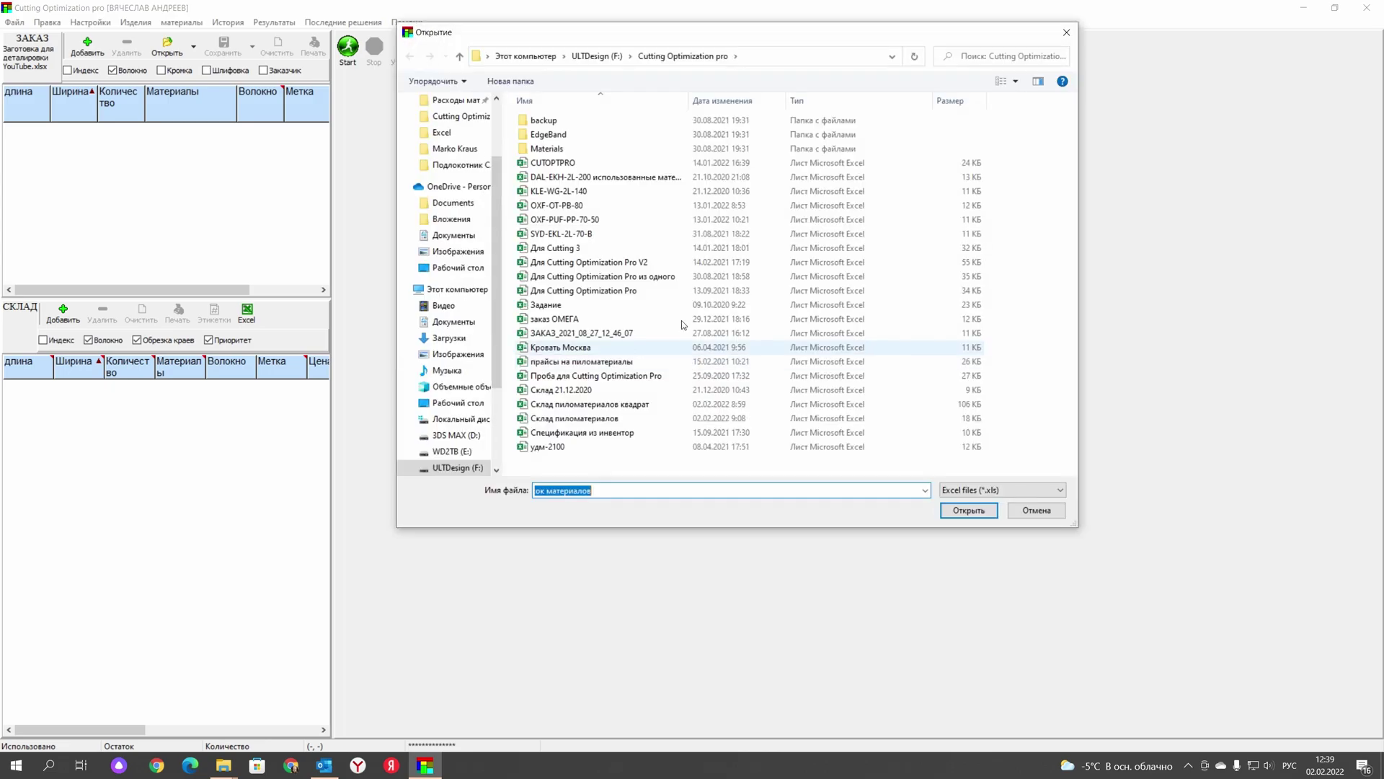
{"action": "scroll", "coordinate": [463, 410], "scroll_direction": "down", "scroll_amount": 2}
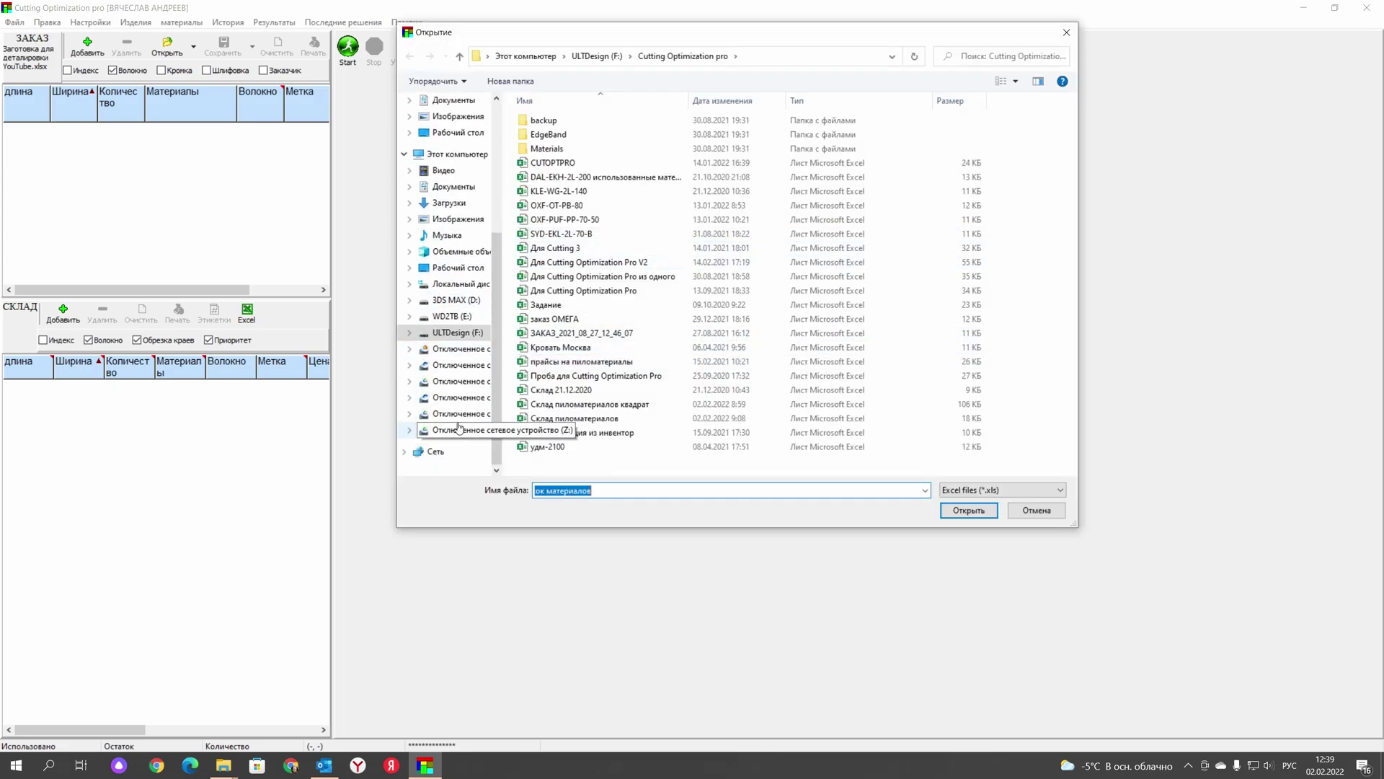
{"action": "left_click", "coordinate": [464, 414]}
{"action": "double_click", "coordinate": [638, 268]}
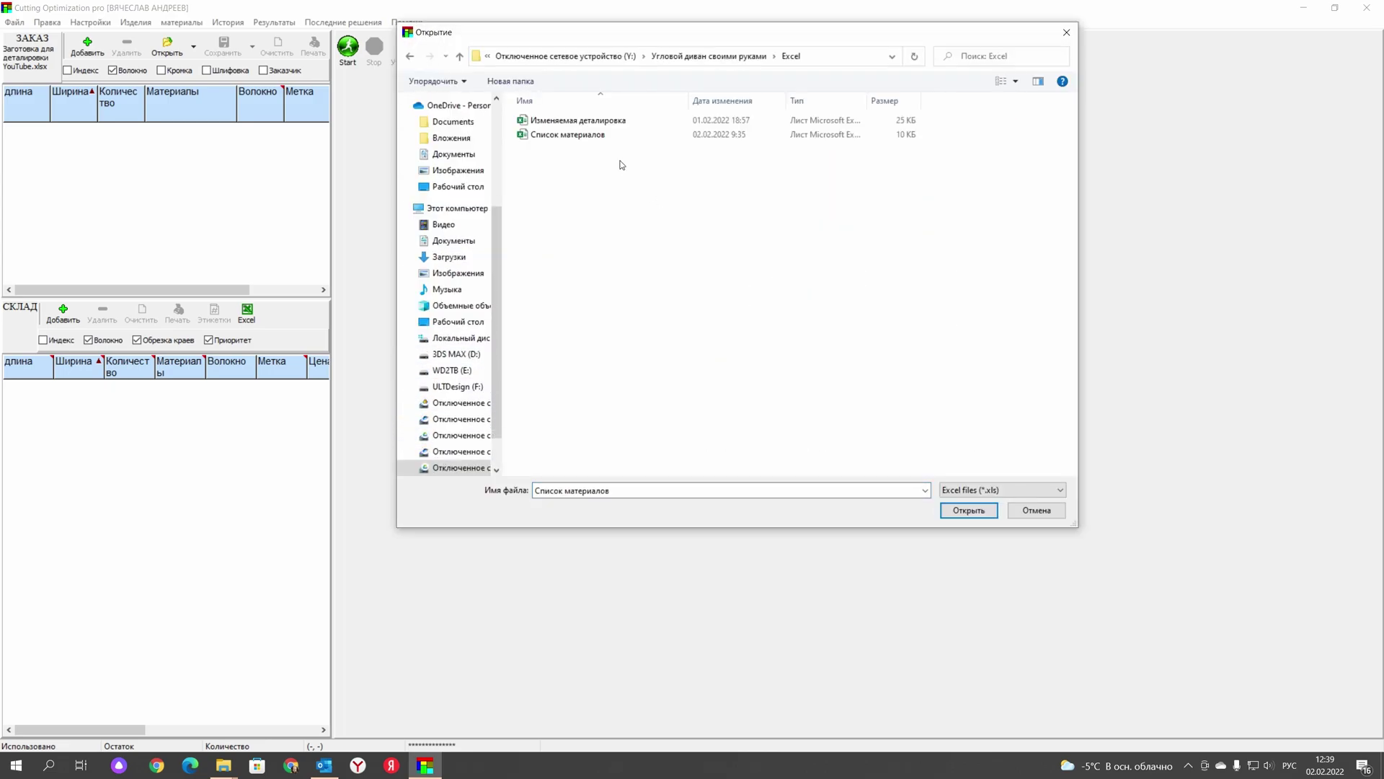
{"action": "double_click", "coordinate": [572, 136]}
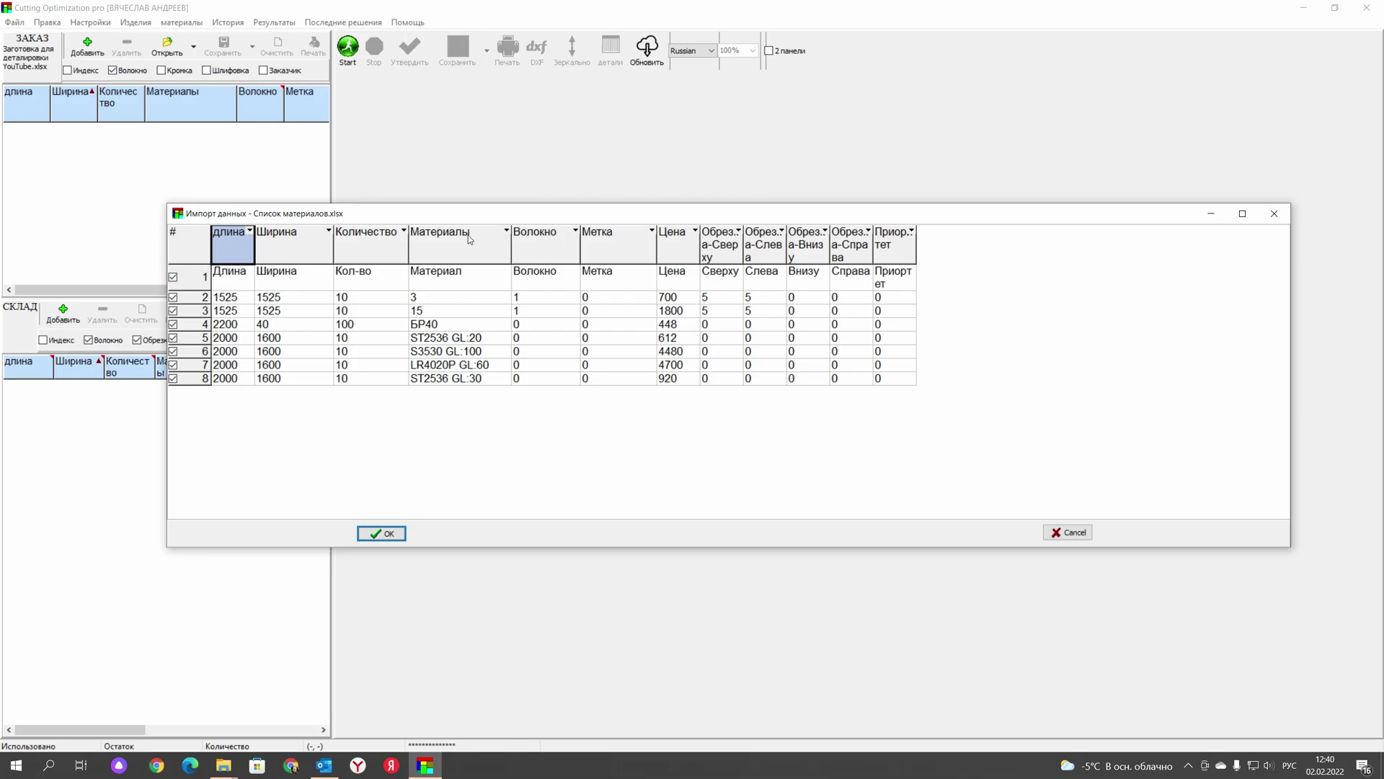
- Check the field choices available for the Материалы column and import the listed rows into the stock table
{"action": "left_click", "coordinate": [506, 234]}
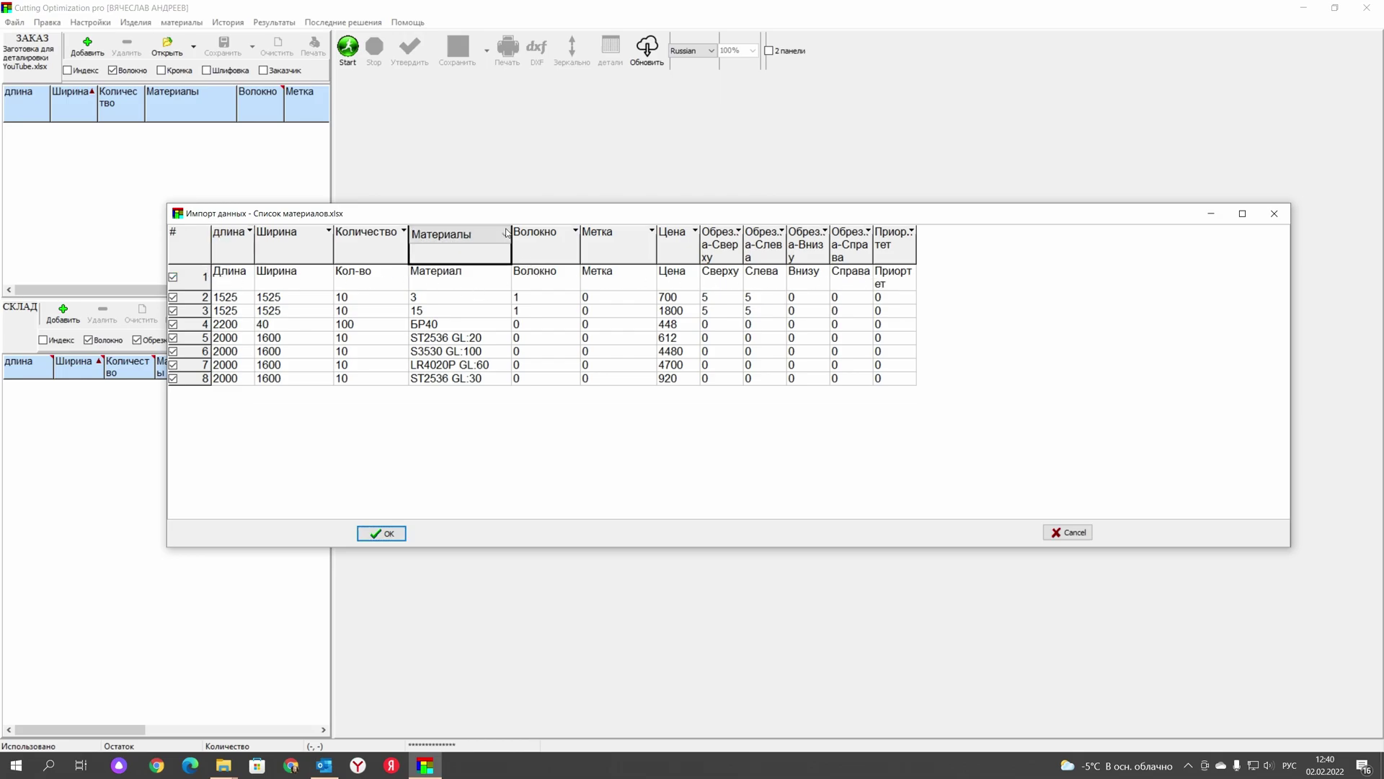
{"action": "left_click", "coordinate": [504, 236]}
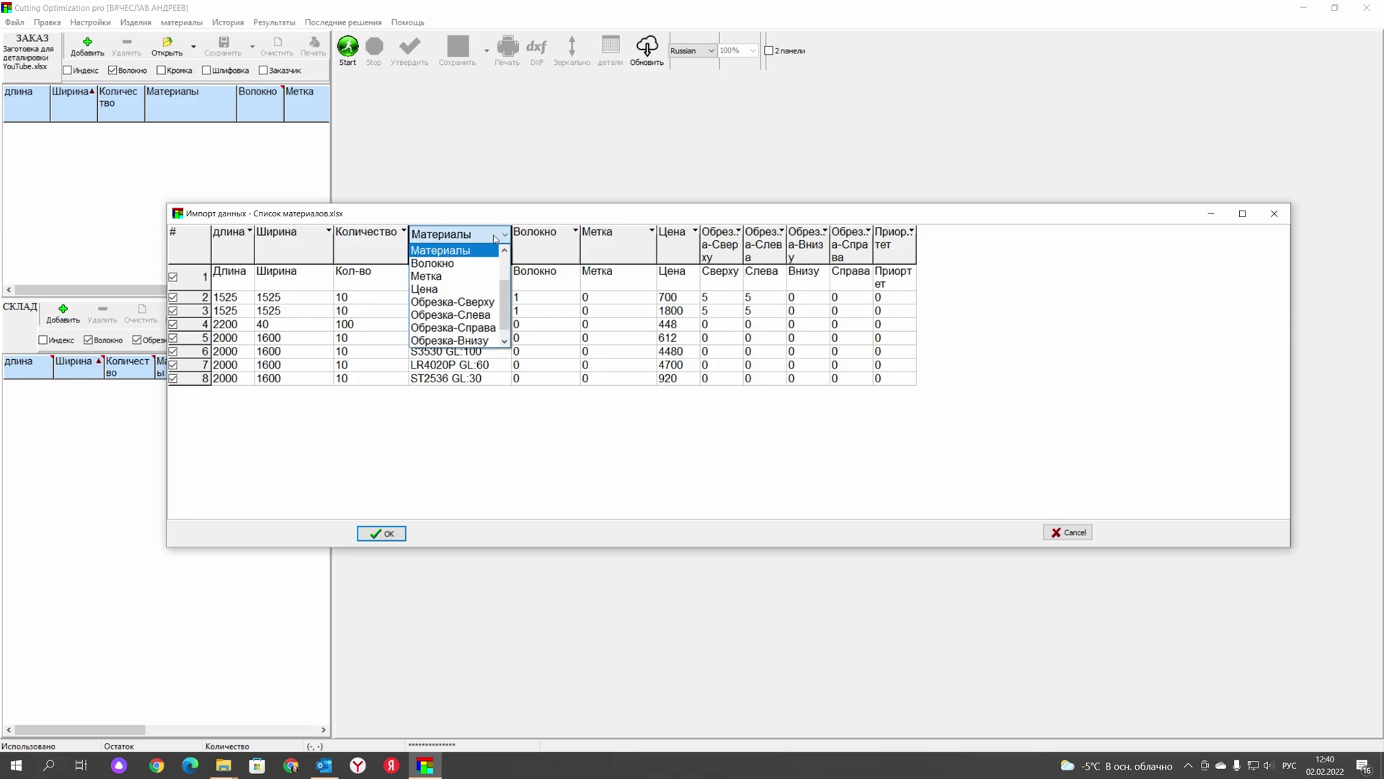
{"action": "mouse_move", "coordinate": [504, 295]}
{"action": "left_mouse_down"}
{"action": "mouse_move", "coordinate": [505, 281]}
{"action": "mouse_move", "coordinate": [505, 309]}
{"action": "left_mouse_up"}
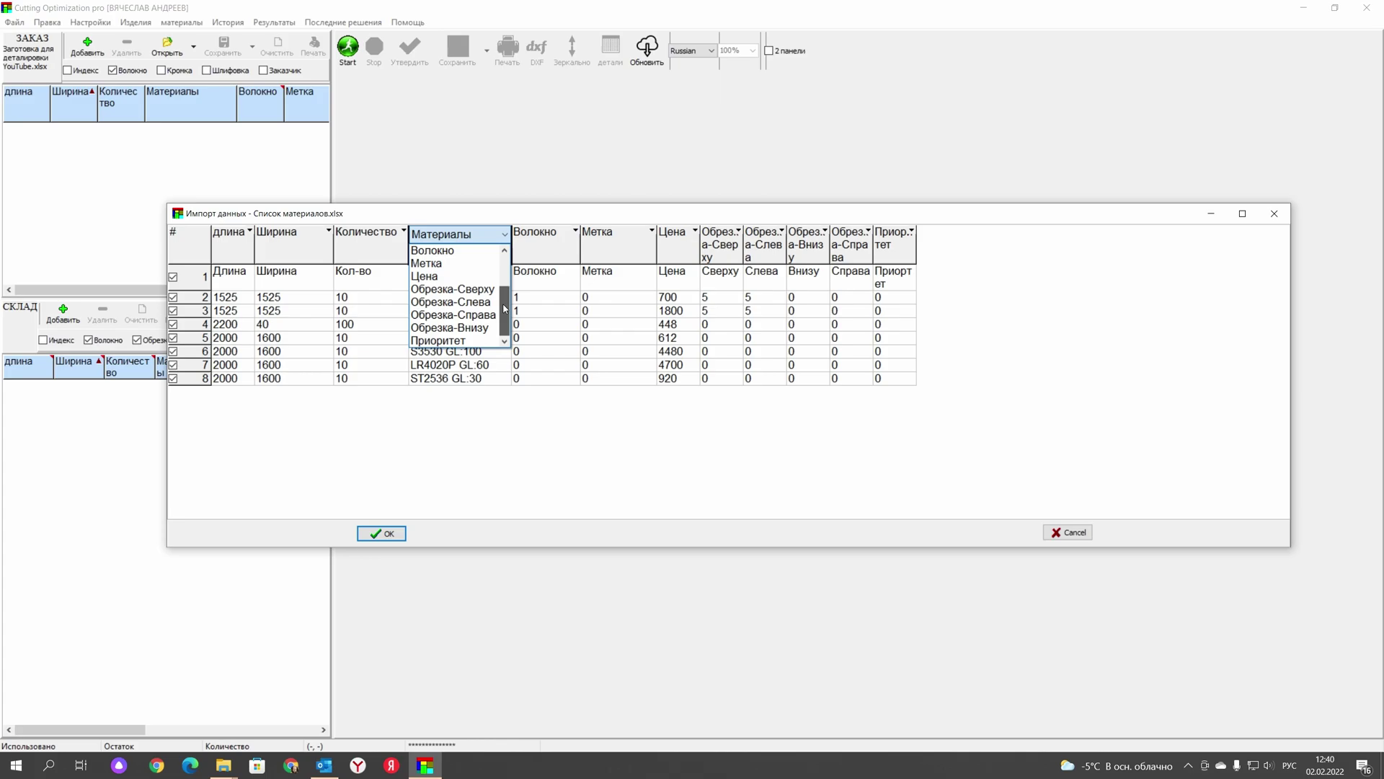
{"action": "left_click", "coordinate": [385, 535]}
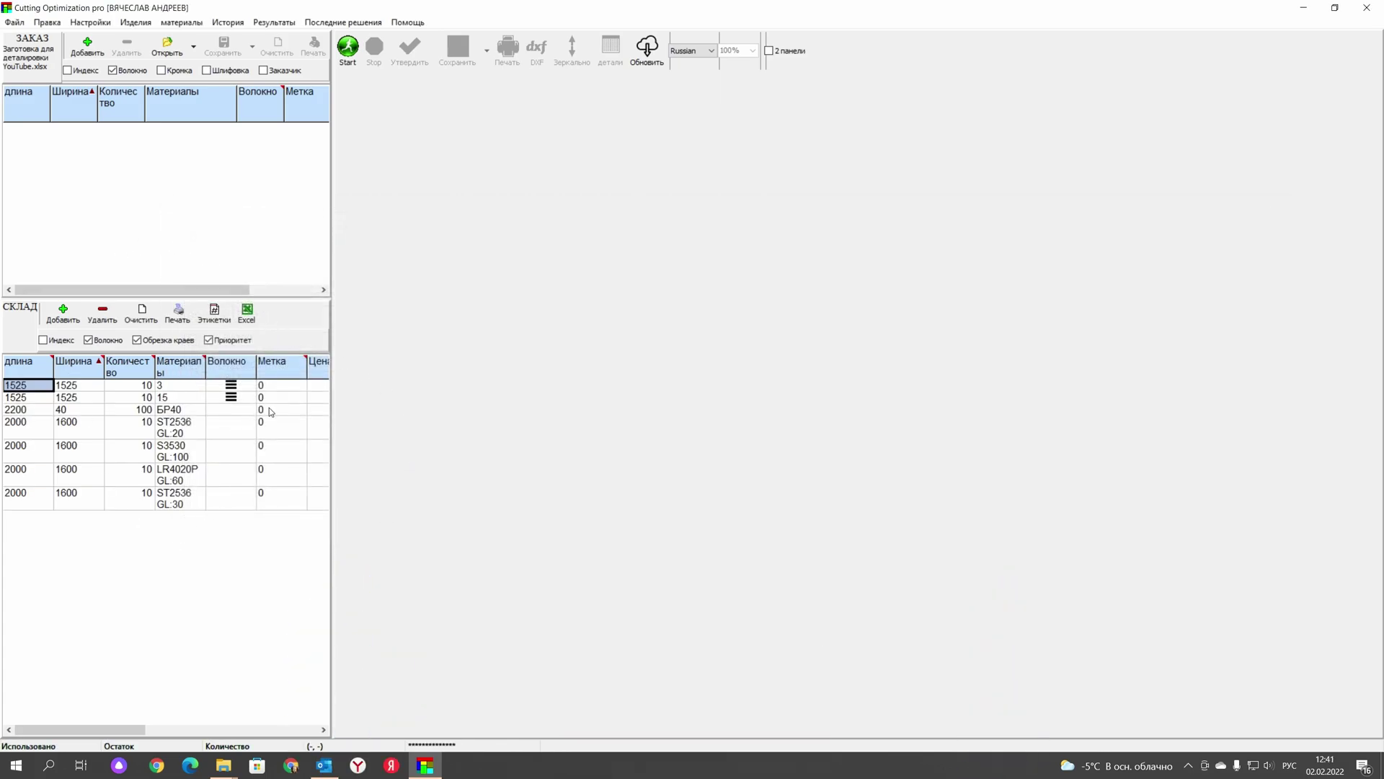
- Temporarily widen the stock table to view the Цена column
{"action": "left_click_drag", "start_coordinate": [332, 328], "coordinate": [364, 328]}
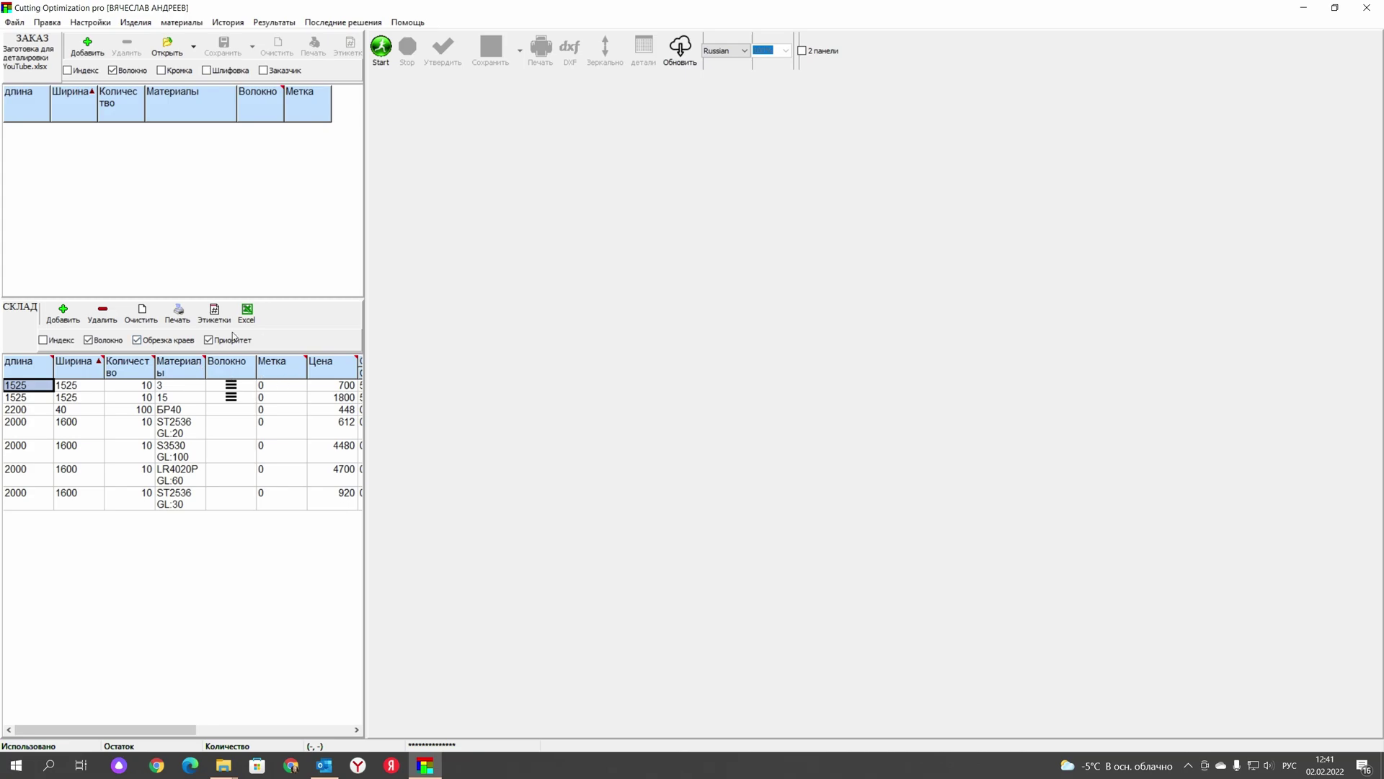
{"action": "left_click_drag", "start_coordinate": [366, 325], "coordinate": [330, 333]}
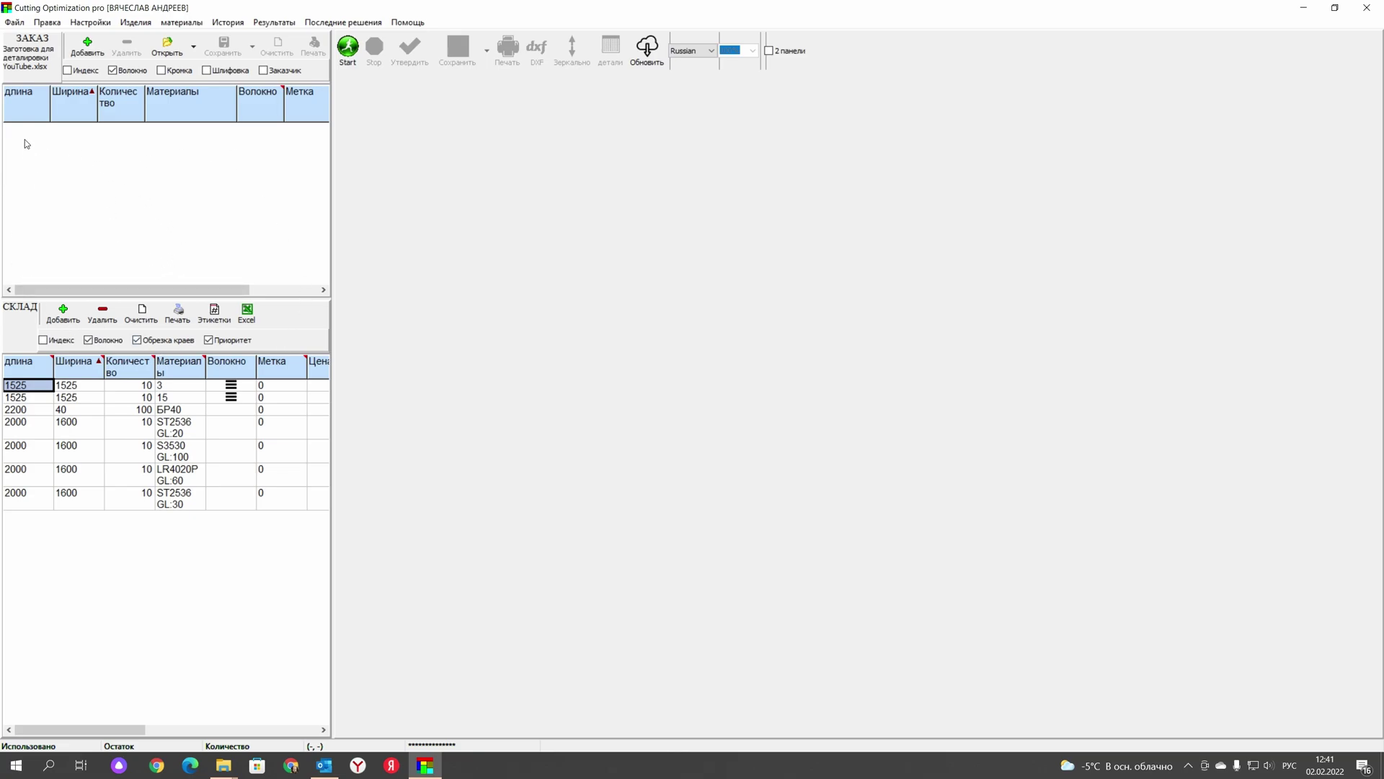
- Add an empty part row to the order (ЗАКАЗ) table and try the horizontal grain option in its Волокно field
{"action": "left_click", "coordinate": [91, 51]}
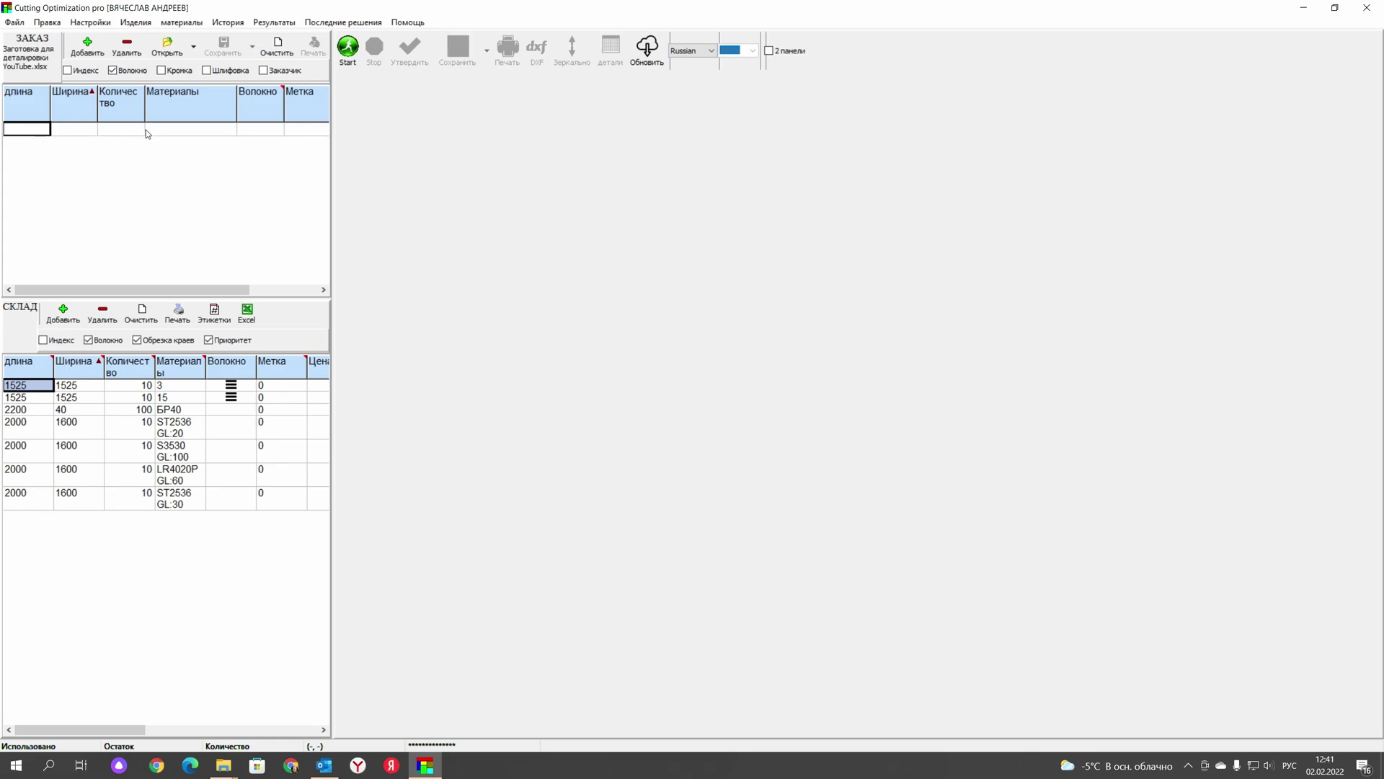
{"action": "left_click", "coordinate": [277, 134]}
{"action": "left_click", "coordinate": [277, 134]}
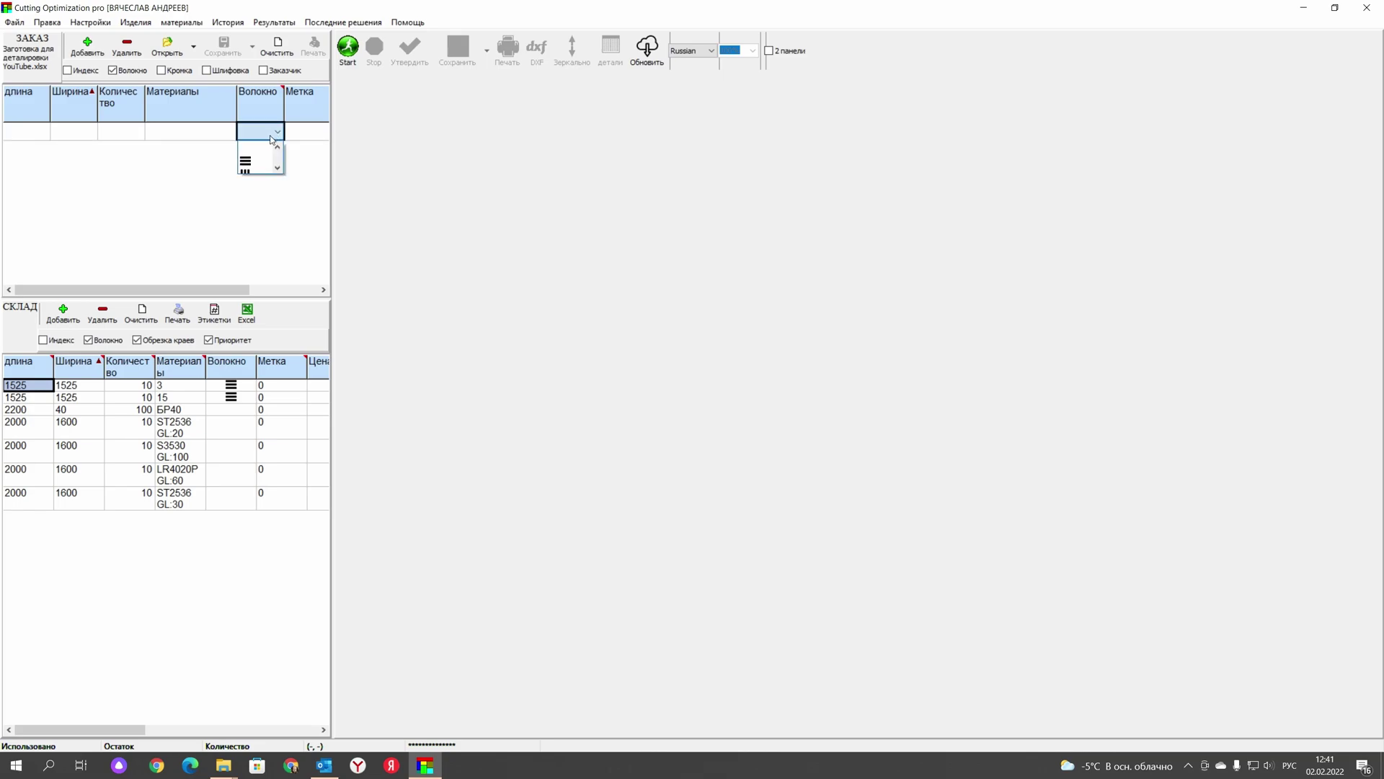
{"action": "left_click", "coordinate": [245, 165]}
- Import the part list from Заготовка для деталировки YouTube.xlsx into the order (ЗАКАЗ) table, excluding the heading row
{"action": "left_click", "coordinate": [194, 46]}
{"action": "left_click", "coordinate": [184, 71]}
{"action": "left_click", "coordinate": [606, 202]}
{"action": "left_click", "coordinate": [969, 511]}
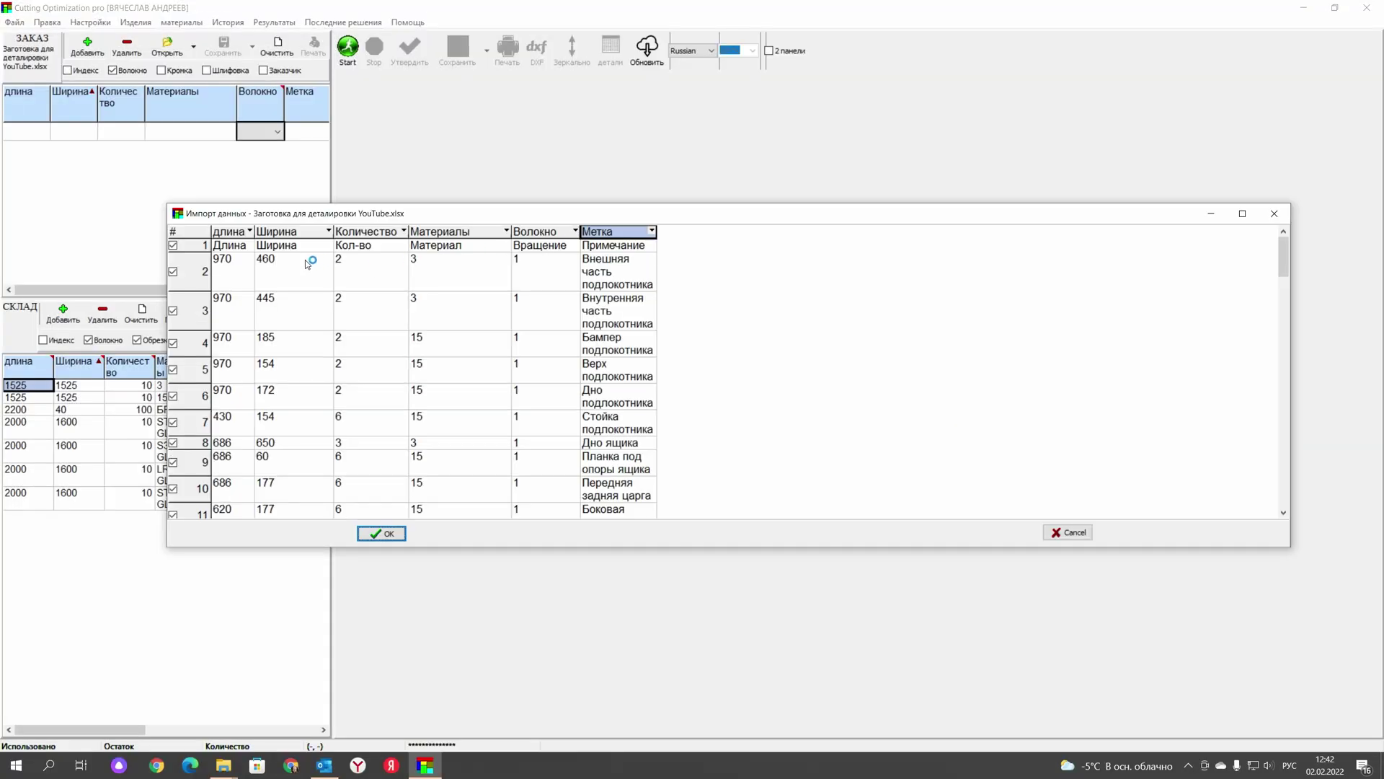
{"action": "left_click", "coordinate": [174, 246]}
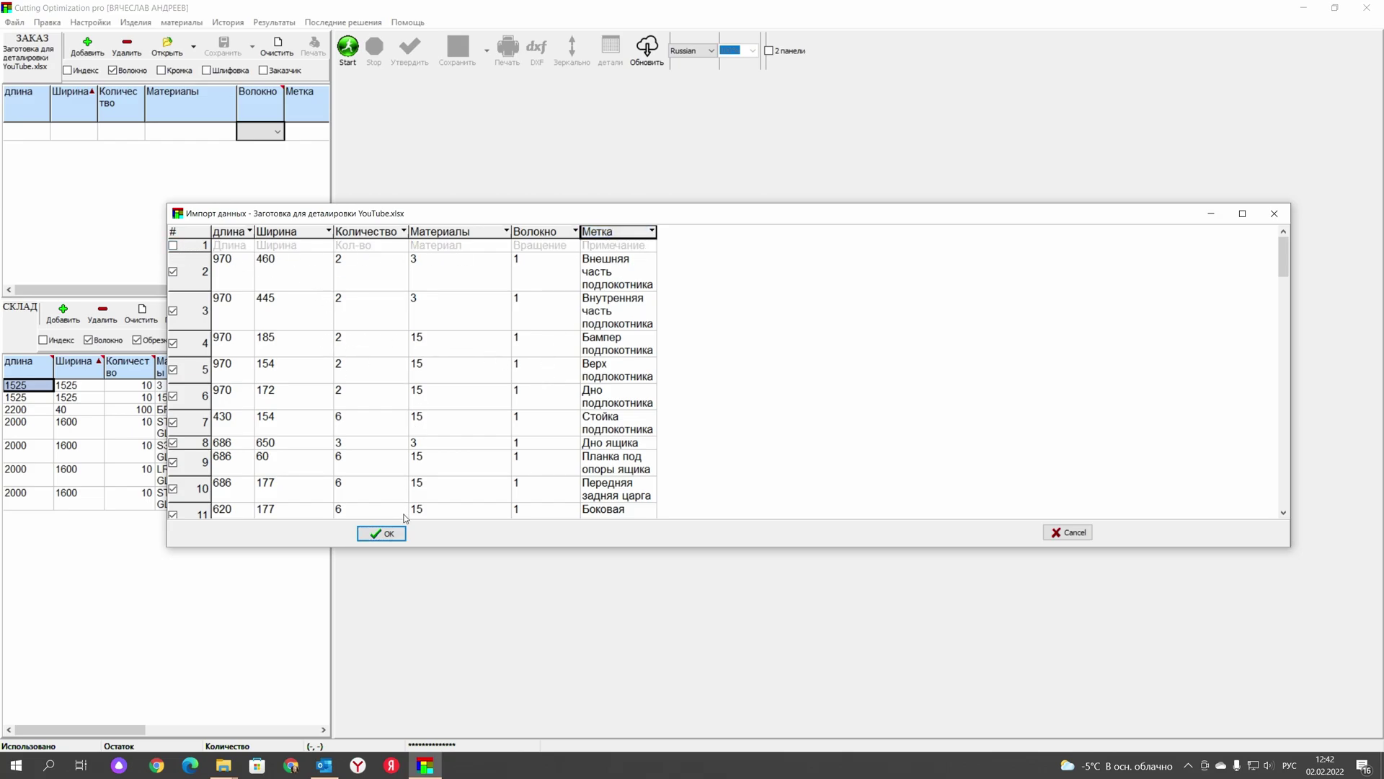
{"action": "left_click", "coordinate": [381, 534]}
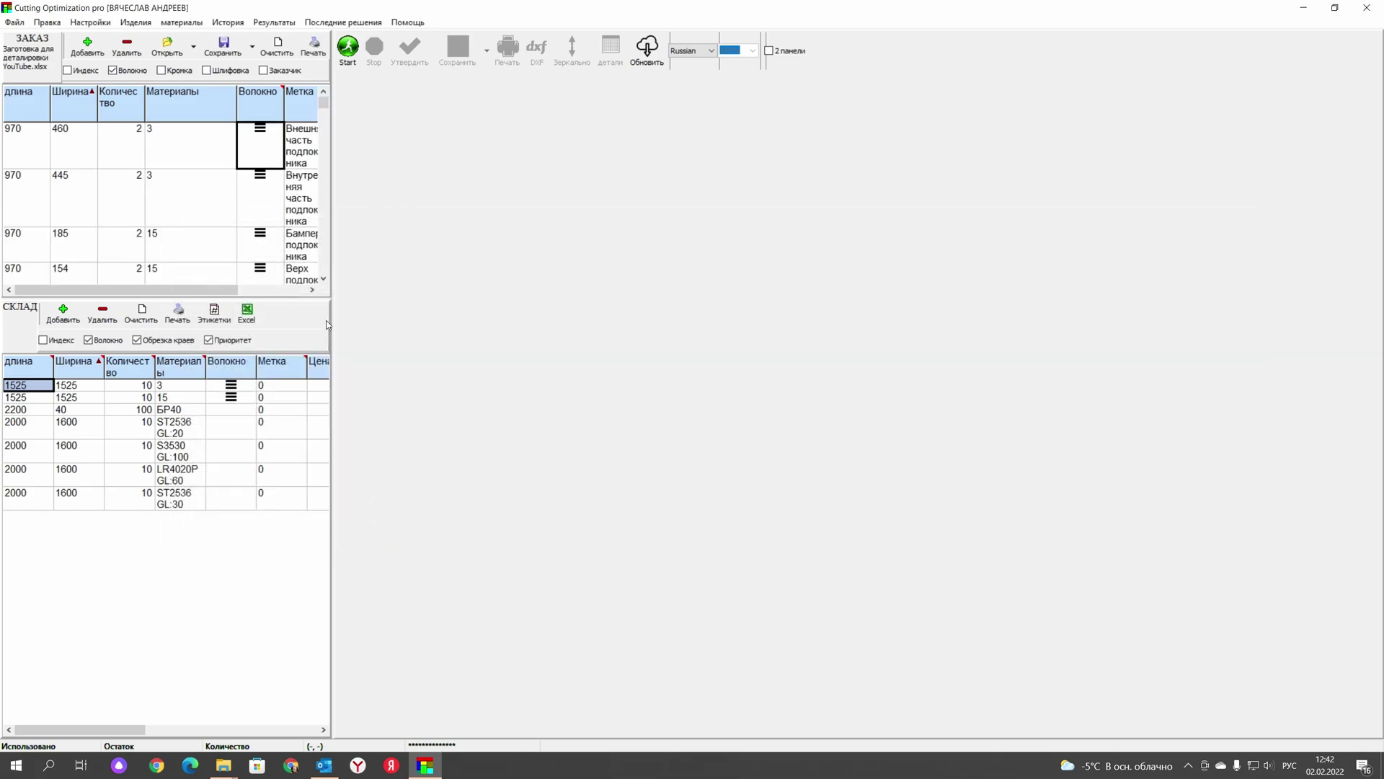
- Look through the imported part rows in the order (ЗАКАЗ) table, checking their materials and grain directions
{"action": "scroll", "coordinate": [202, 193], "scroll_direction": "down", "scroll_amount": 8}
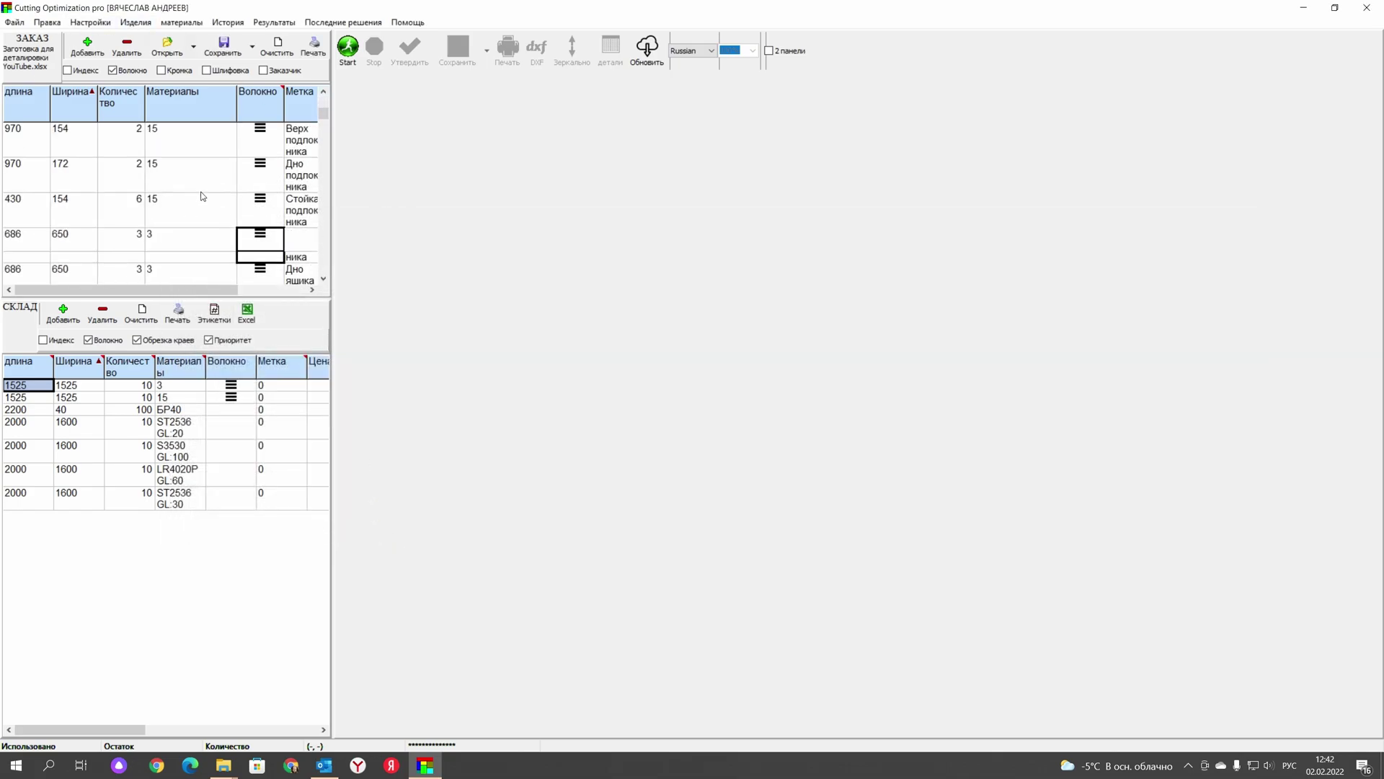
{"action": "scroll", "coordinate": [202, 196], "scroll_direction": "down", "scroll_amount": 6}
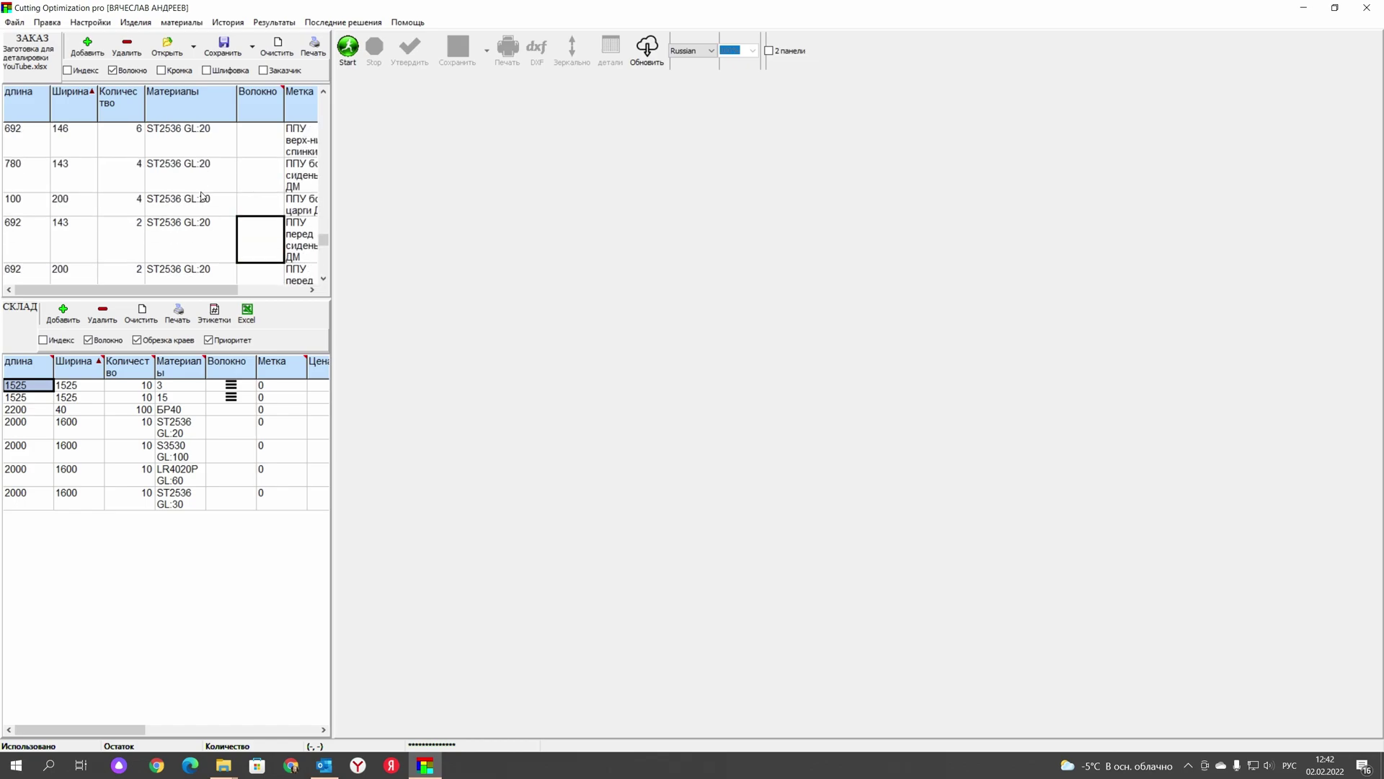
{"action": "scroll", "coordinate": [256, 177], "scroll_direction": "up", "scroll_amount": 5}
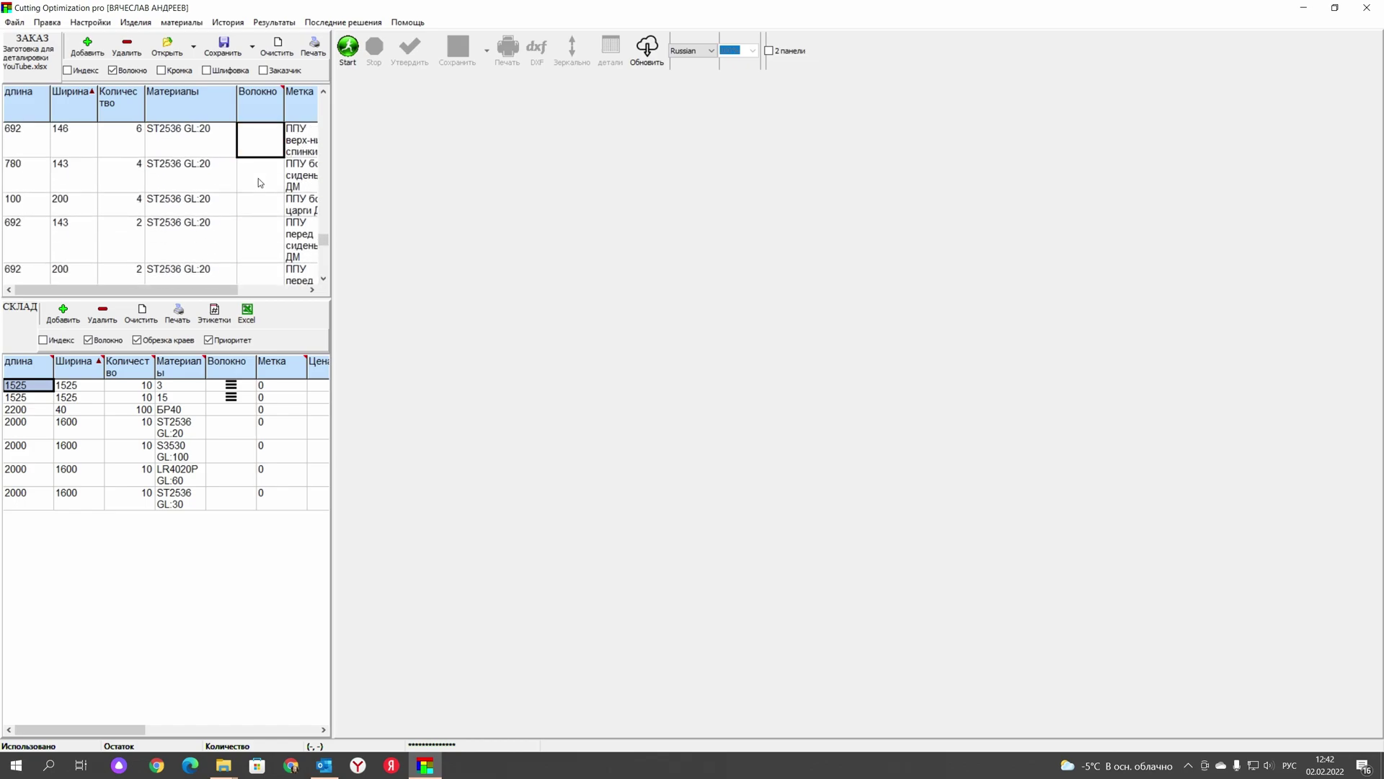
{"action": "scroll", "coordinate": [72, 155], "scroll_direction": "up", "scroll_amount": 3}
{"action": "scroll", "coordinate": [177, 203], "scroll_direction": "up", "scroll_amount": 4}
{"action": "scroll", "coordinate": [238, 193], "scroll_direction": "up", "scroll_amount": 5}
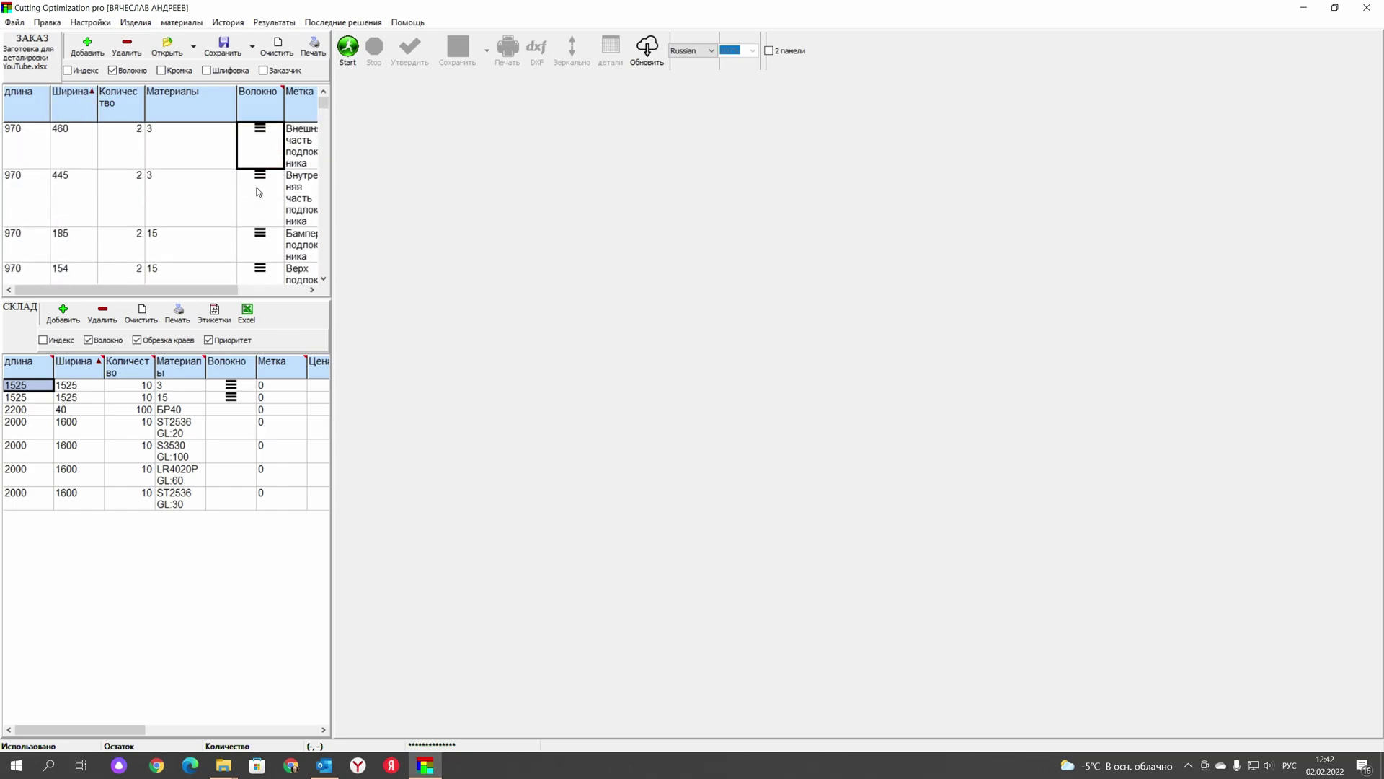
- Review the rectangular (2D) technical parameters, including kerf width and optimization type, and accept them as they are
{"action": "left_click", "coordinate": [91, 22]}
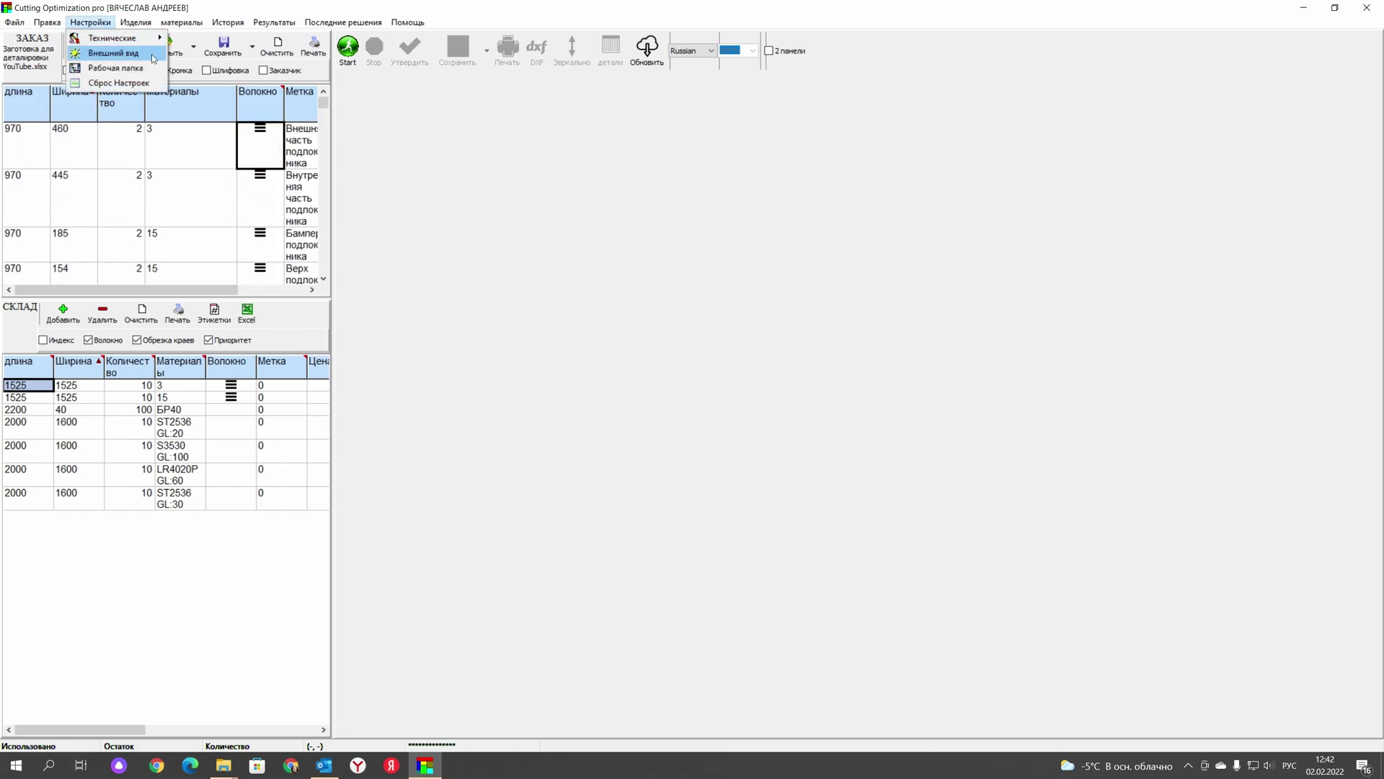
{"action": "mouse_move", "coordinate": [114, 38]}
{"action": "left_click", "coordinate": [288, 37]}
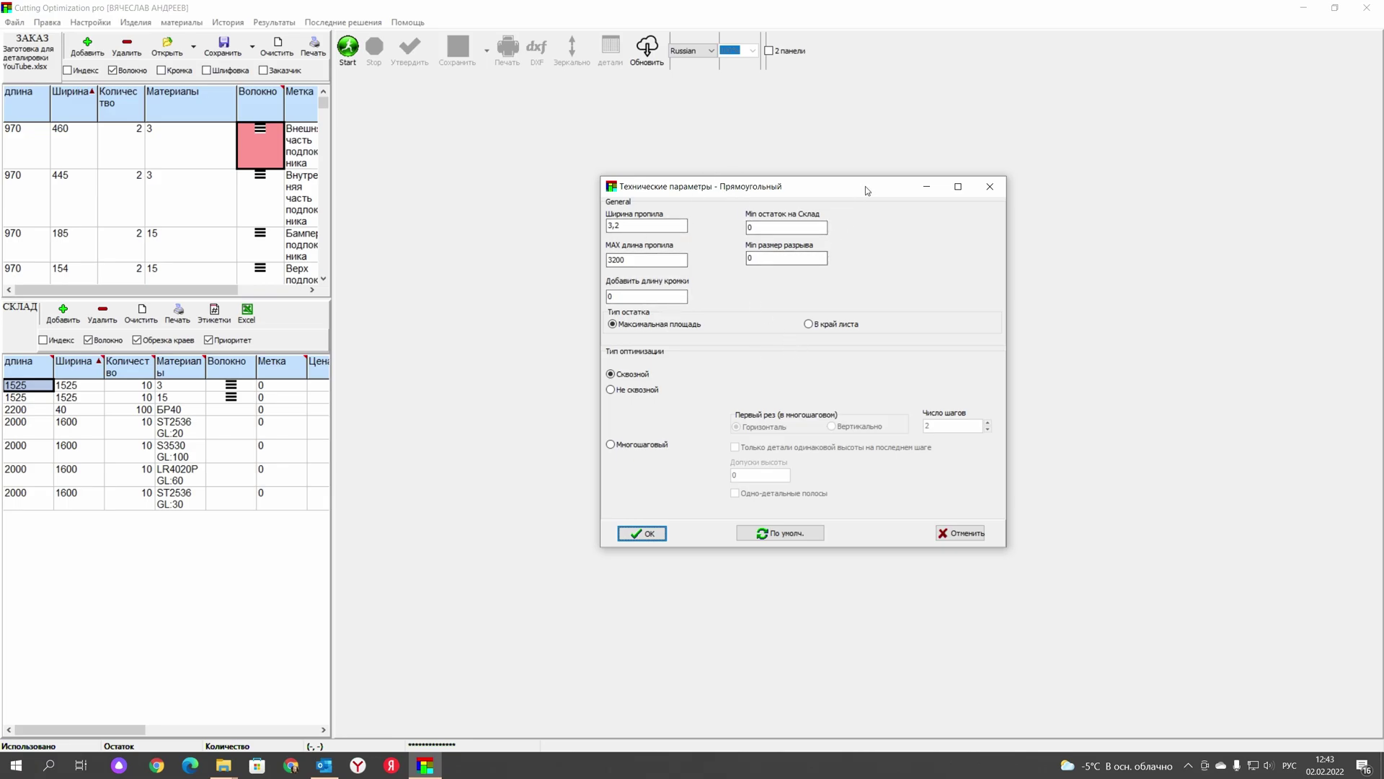
{"action": "left_click_drag", "start_coordinate": [865, 190], "coordinate": [727, 188]}
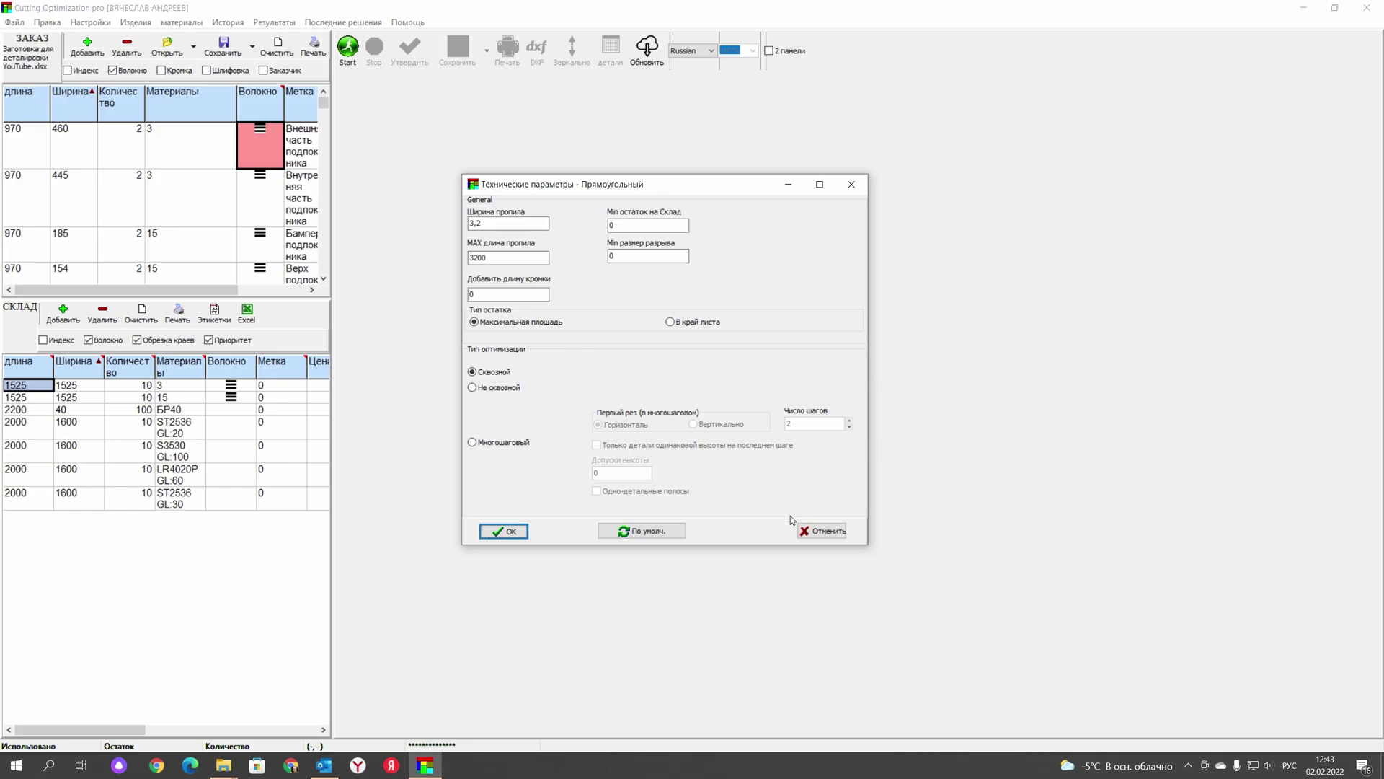
{"action": "left_click", "coordinate": [507, 532]}
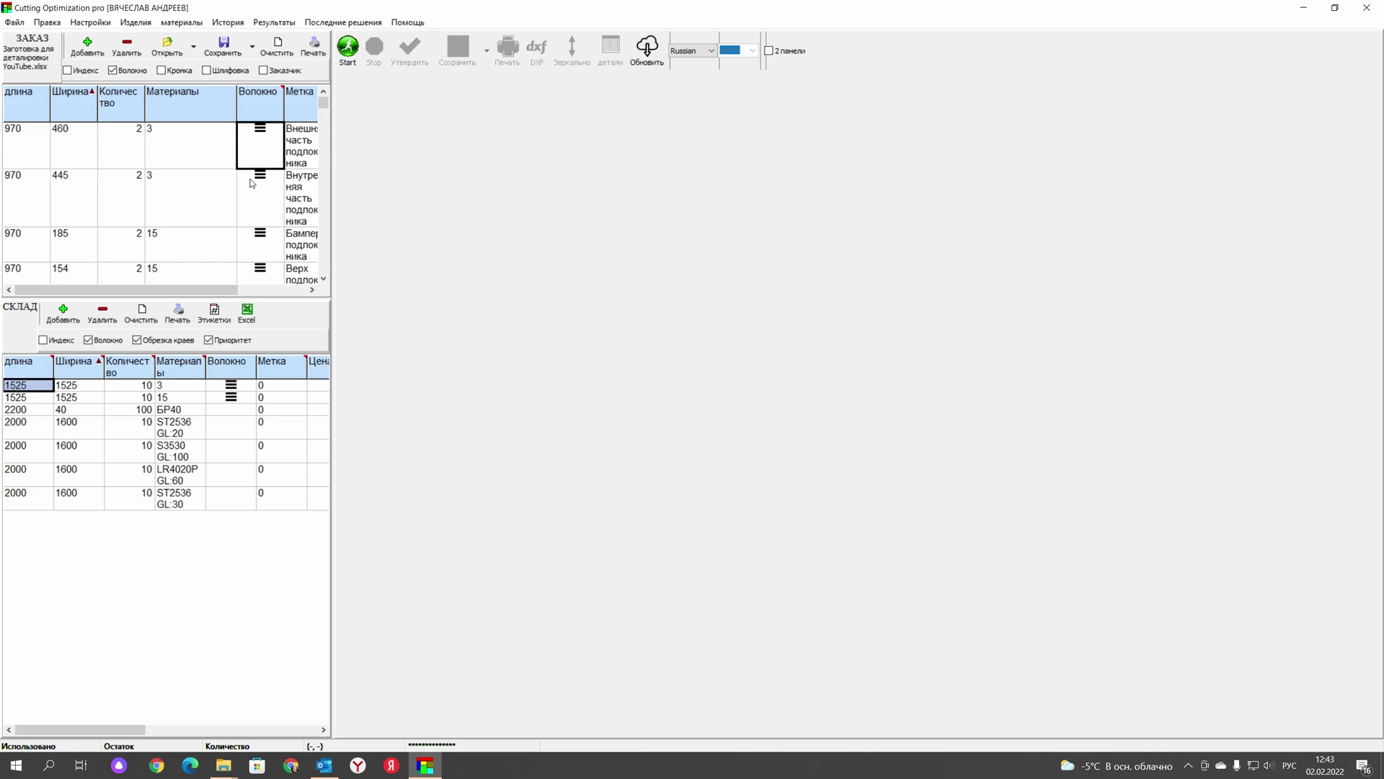
- Review the linear (1D) technical parameters, including kerf width and remnant limits, and accept them as they are
{"action": "left_click", "coordinate": [96, 22]}
{"action": "mouse_move", "coordinate": [108, 37]}
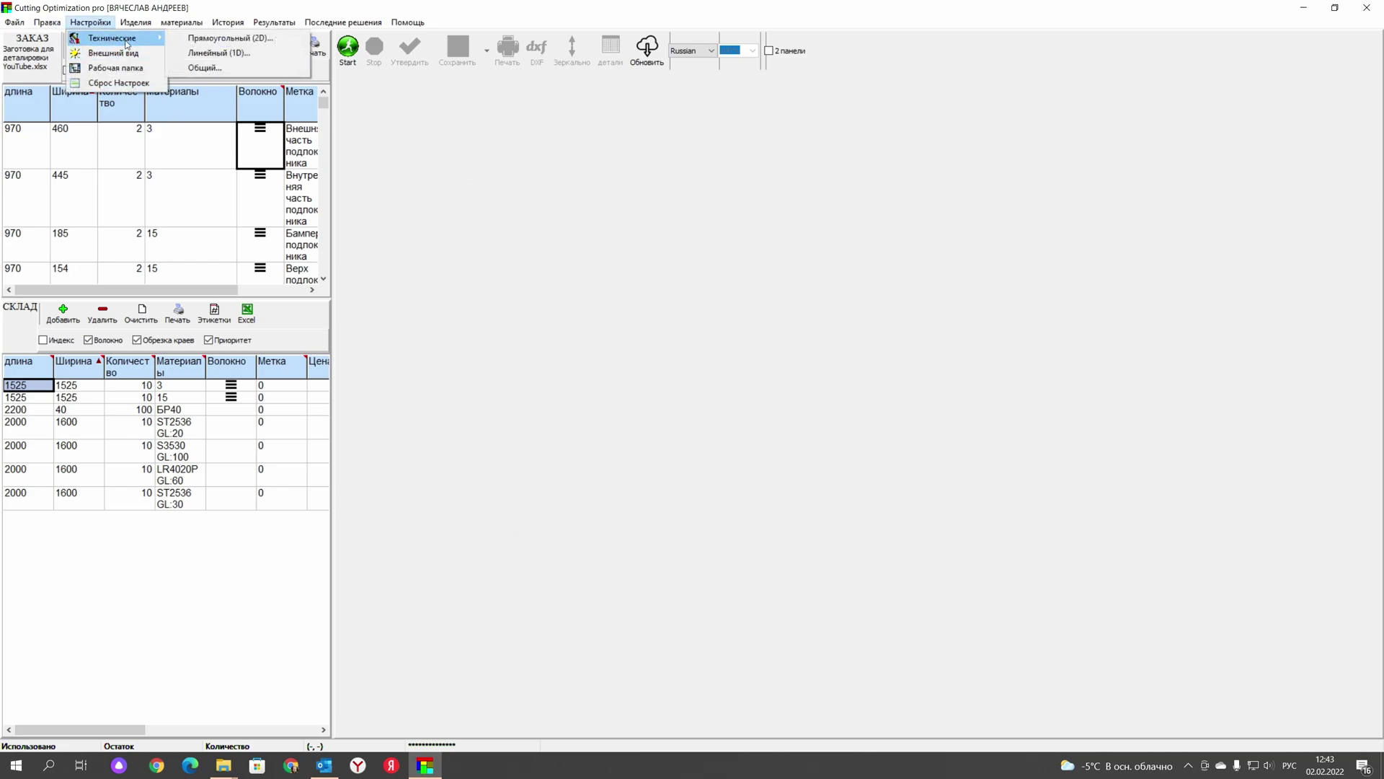
{"action": "left_click", "coordinate": [209, 54]}
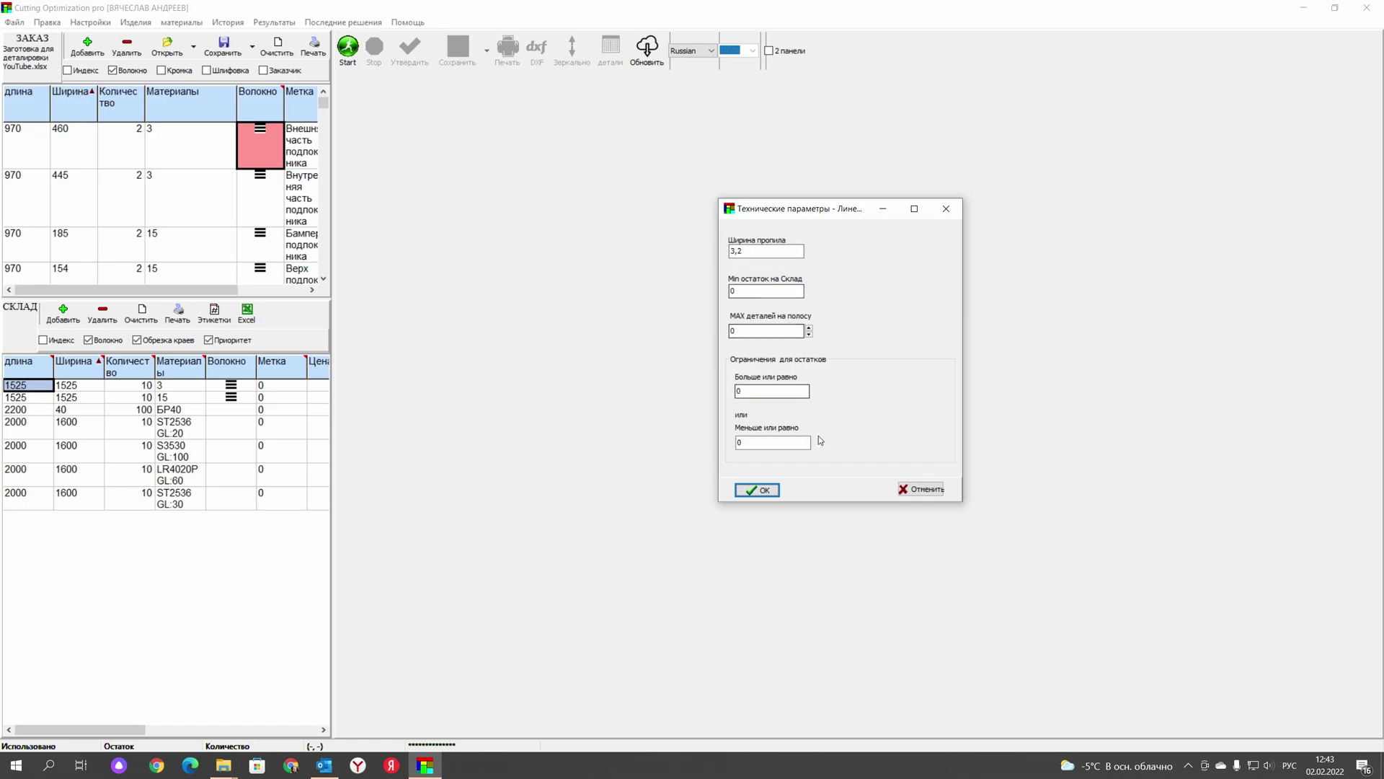
{"action": "left_click", "coordinate": [765, 490]}
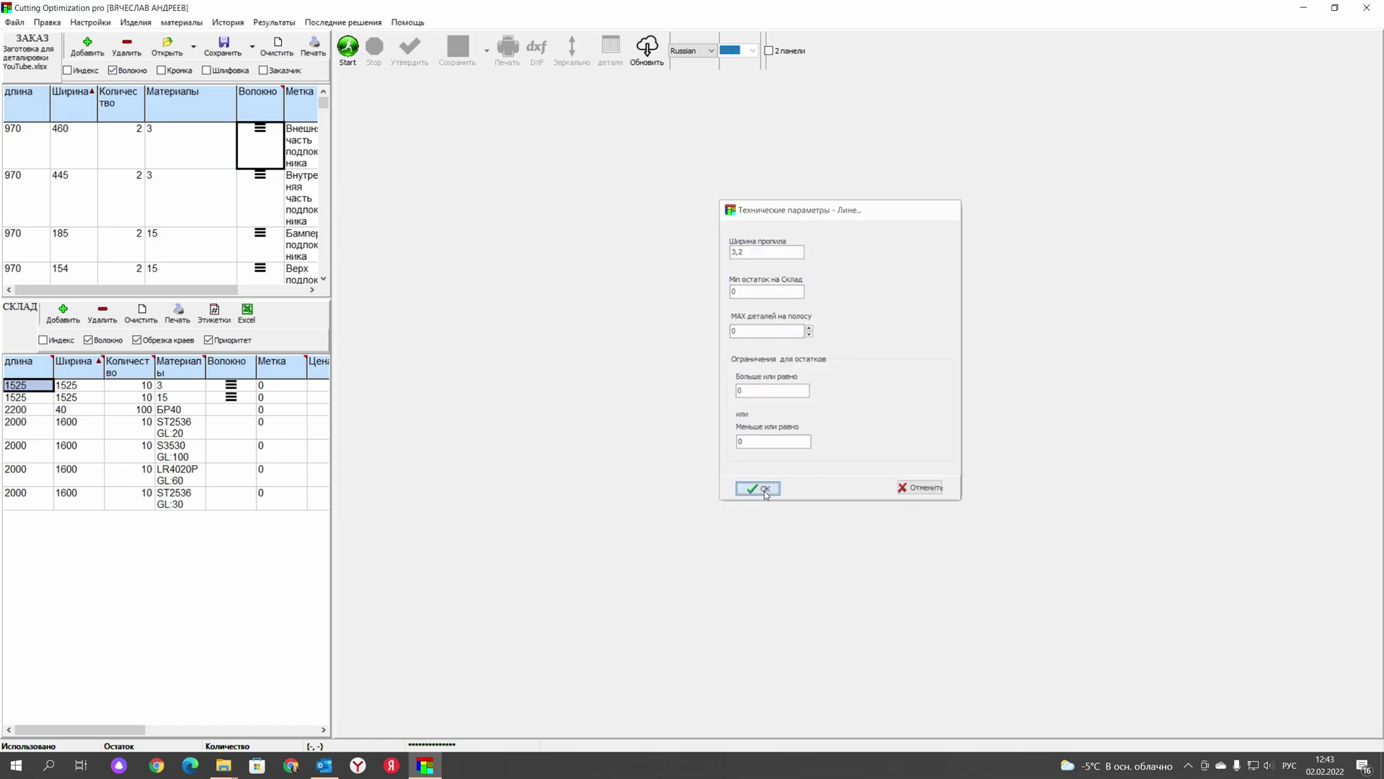
- Review the general (Общий) technical parameters for rounding, stock price and optimization strength, and accept them as they are
{"action": "left_click", "coordinate": [92, 22]}
{"action": "mouse_move", "coordinate": [113, 44]}
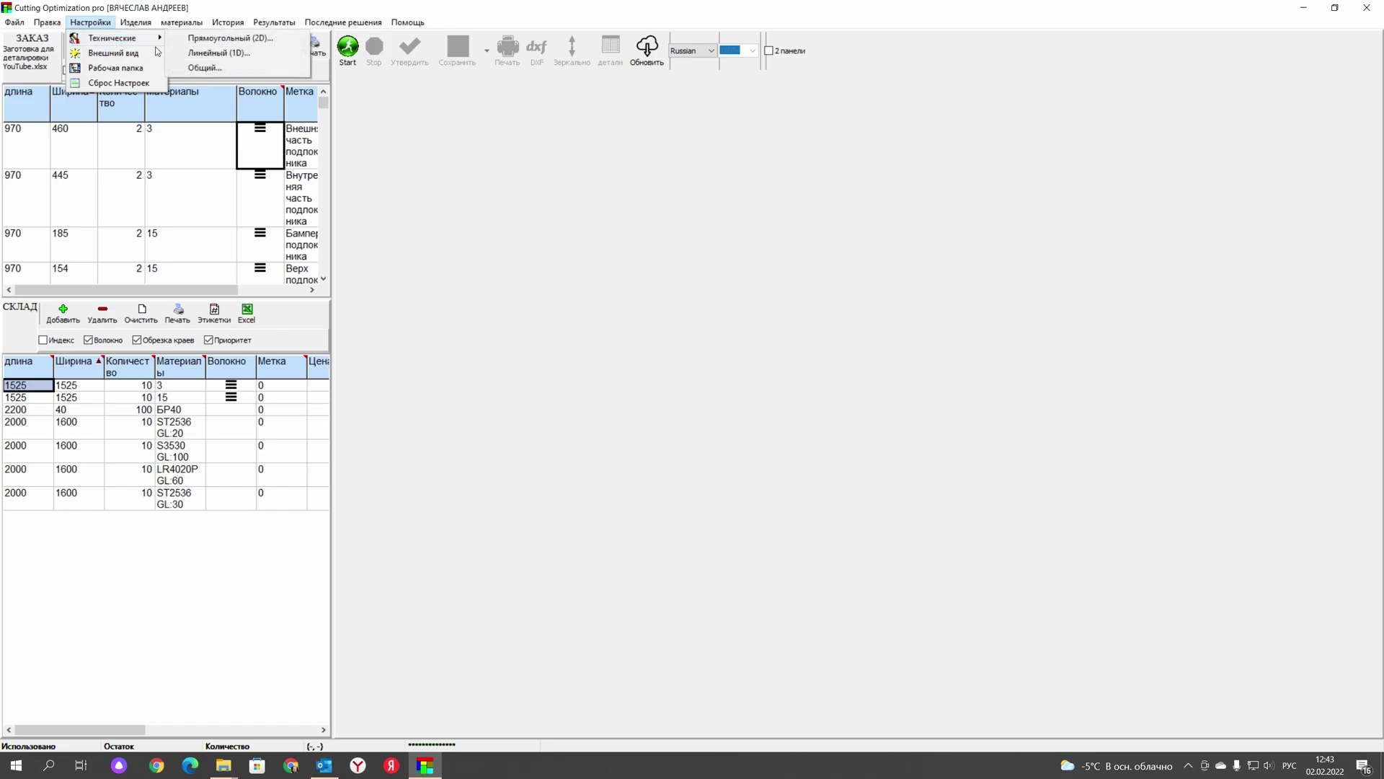
{"action": "left_click", "coordinate": [209, 67]}
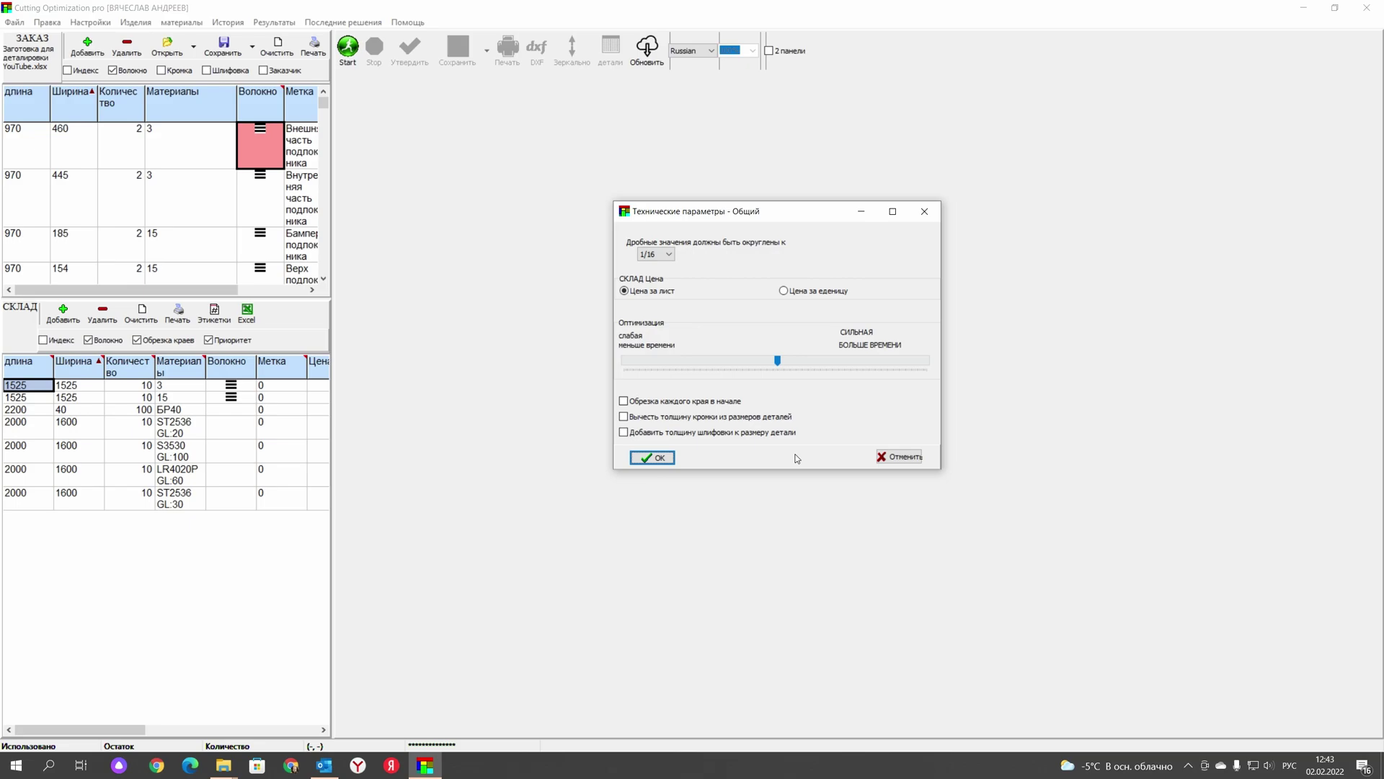
{"action": "left_click", "coordinate": [656, 458]}
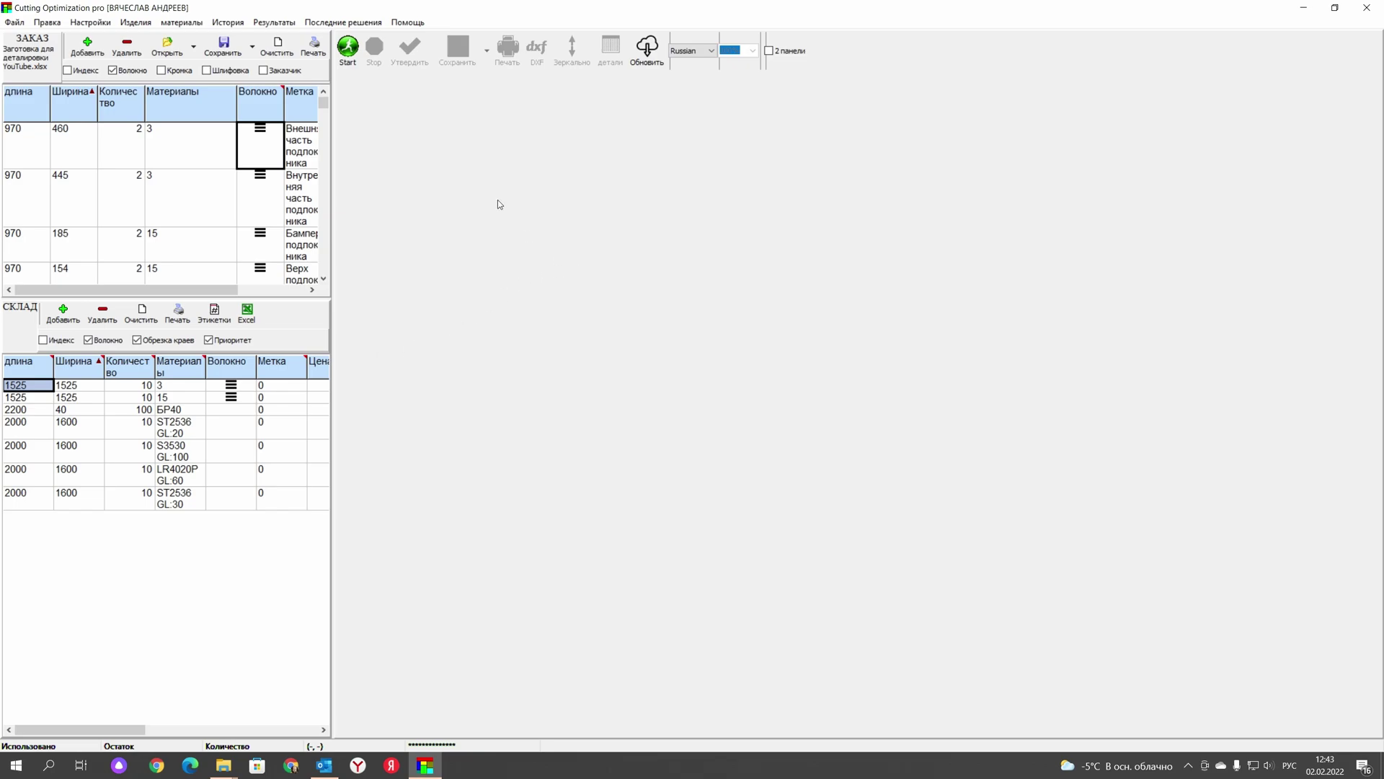
- Run the cutting optimization for the order and reveal the end of the list of resulting layouts
{"action": "left_click", "coordinate": [350, 52]}
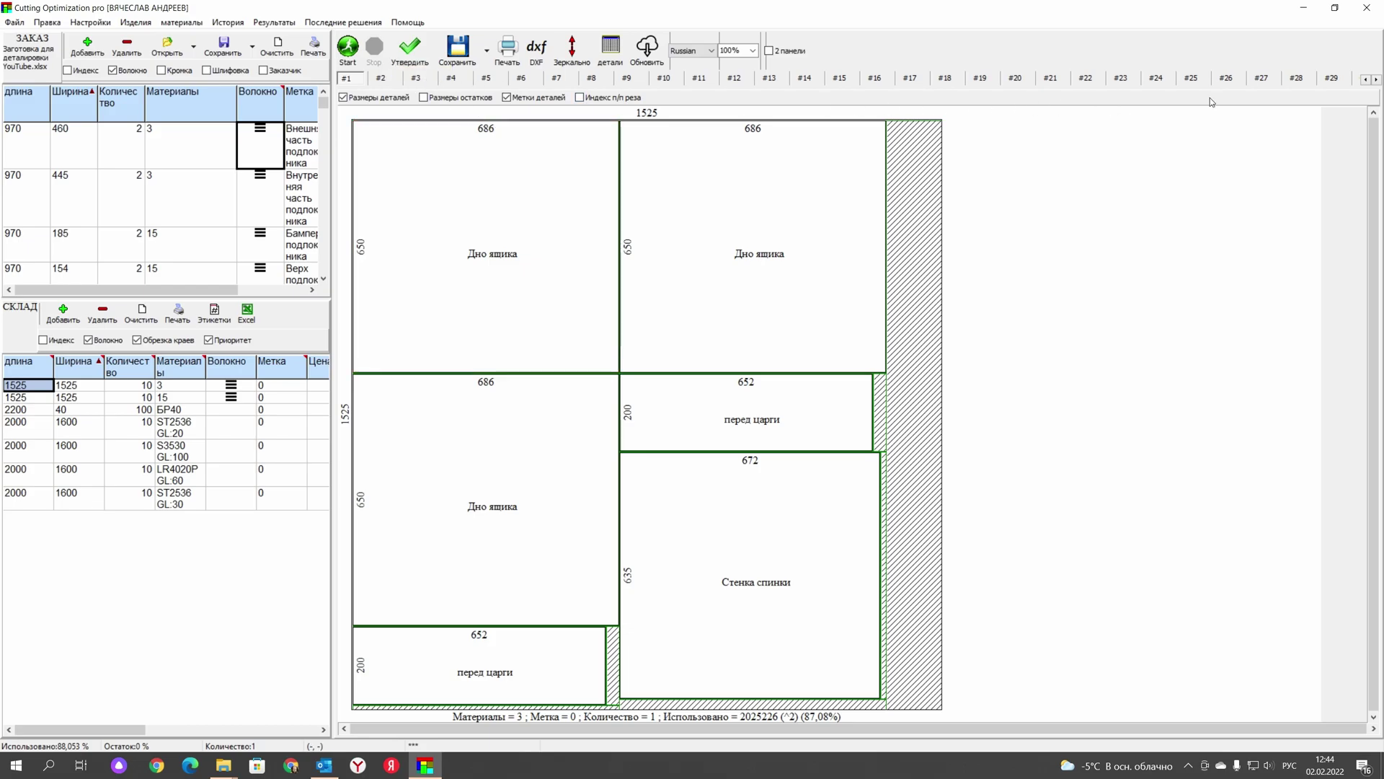
{"action": "left_click", "coordinate": [1376, 79]}
{"action": "left_click", "coordinate": [1376, 79]}
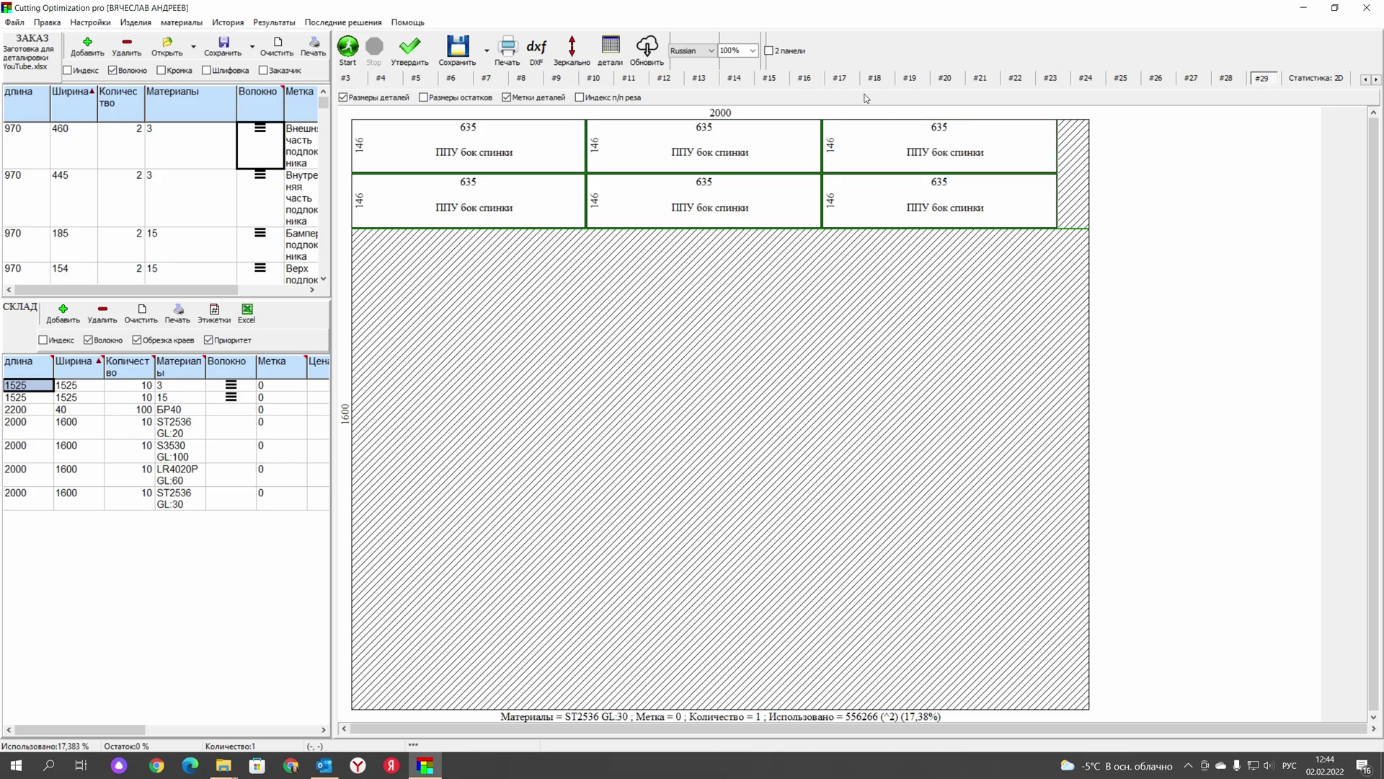
- Examine cutting layouts #4 through #10 and the choices for saving the current or all layout images
{"action": "left_click", "coordinate": [386, 80]}
{"action": "left_click", "coordinate": [426, 80]}
{"action": "left_click", "coordinate": [455, 81]}
{"action": "left_click", "coordinate": [486, 78]}
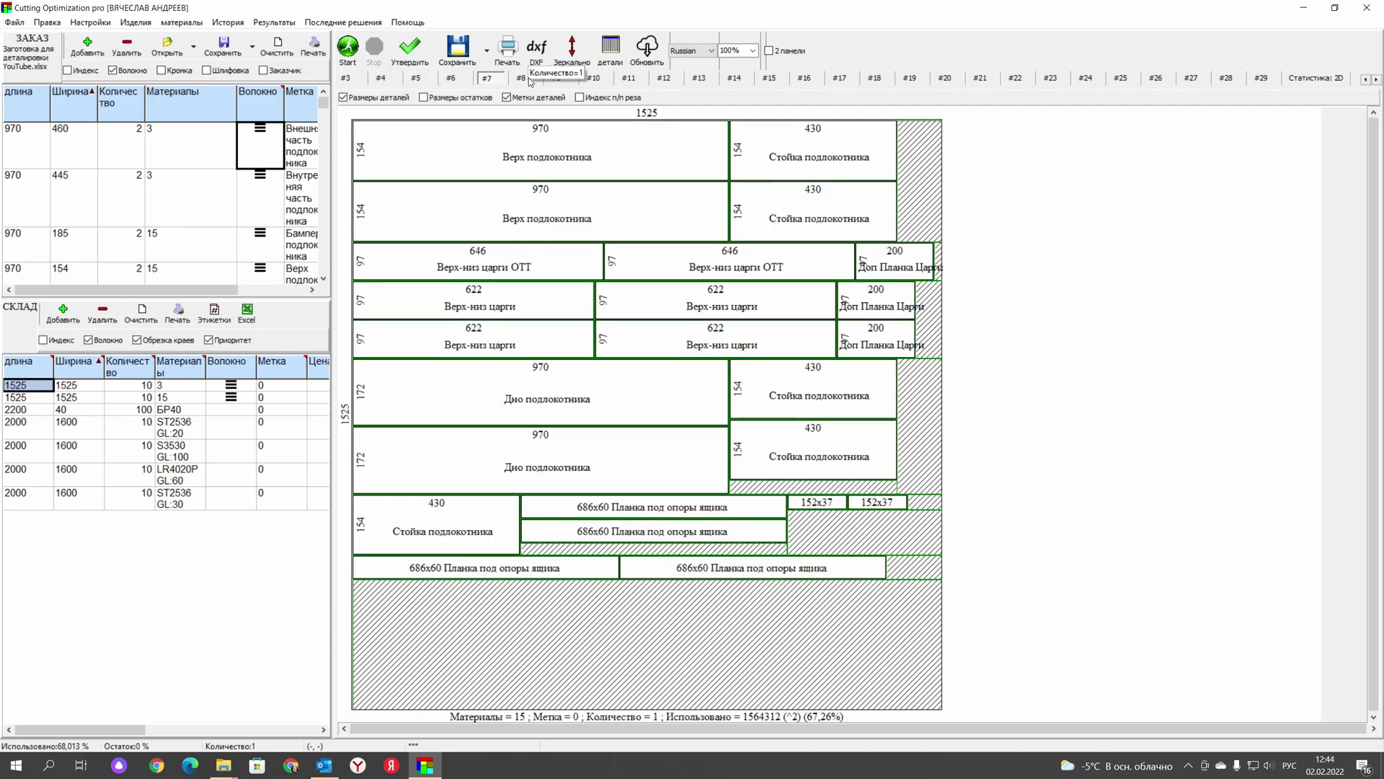
{"action": "left_click", "coordinate": [521, 78]}
{"action": "left_click", "coordinate": [556, 79]}
{"action": "left_click", "coordinate": [596, 79]}
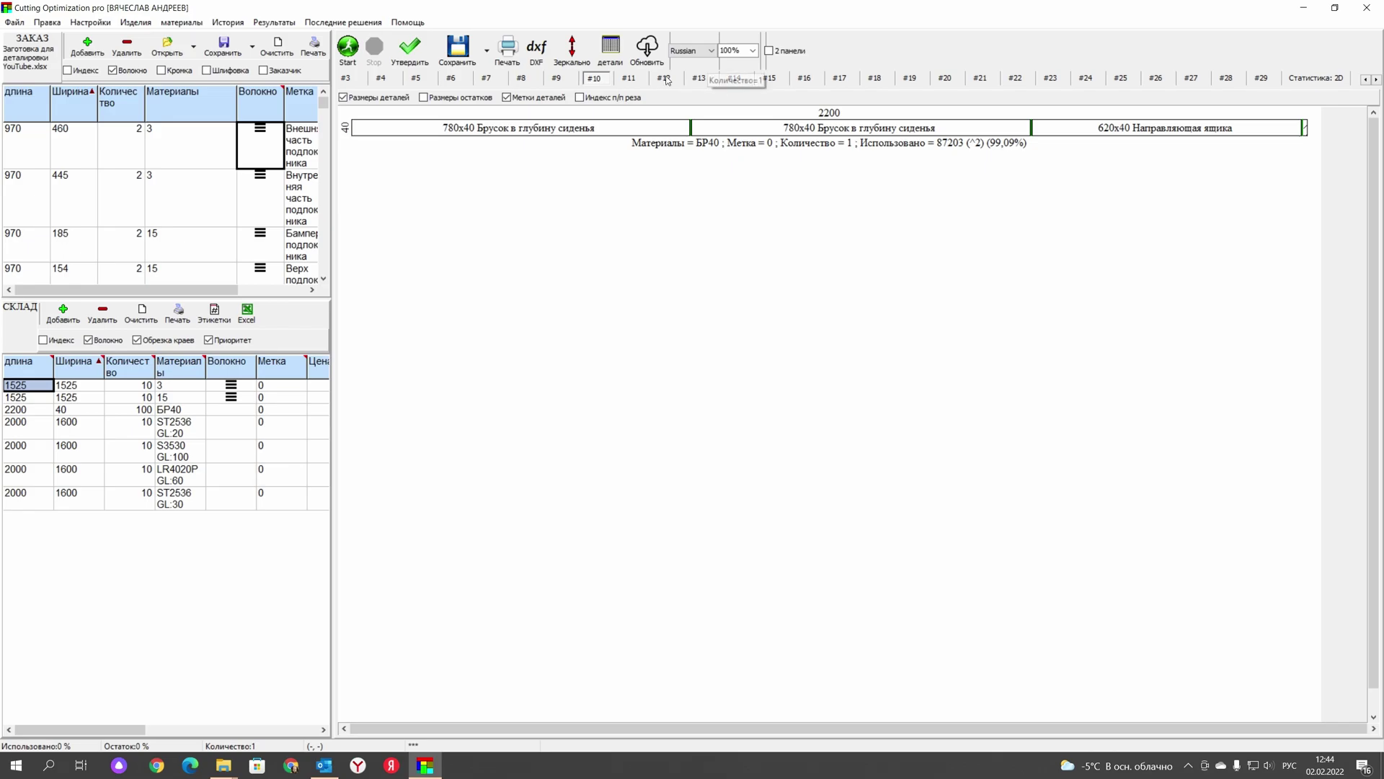
{"action": "left_click", "coordinate": [487, 50]}
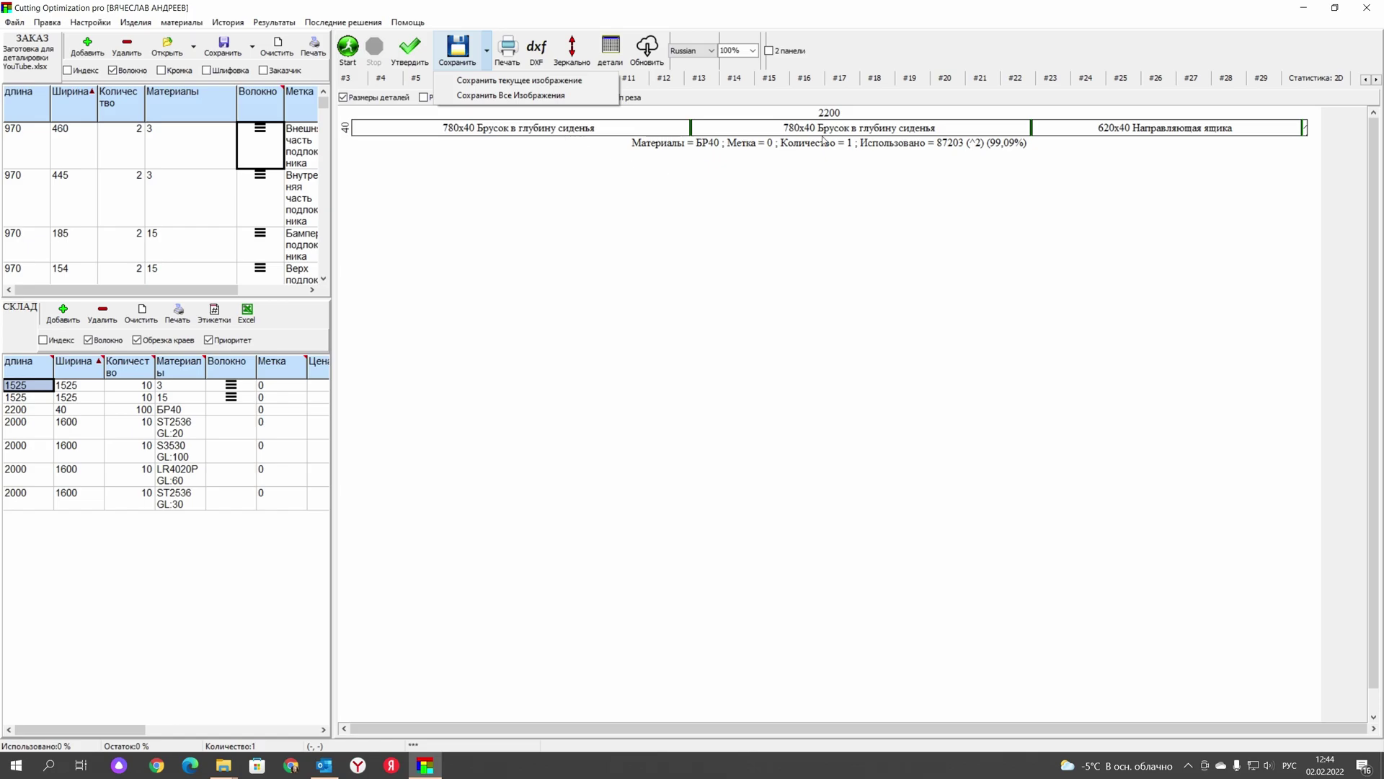
- Examine the 2D statistics for the cut parts and used sheets, including the number of sheets of material 3
{"action": "left_click", "coordinate": [1326, 78]}
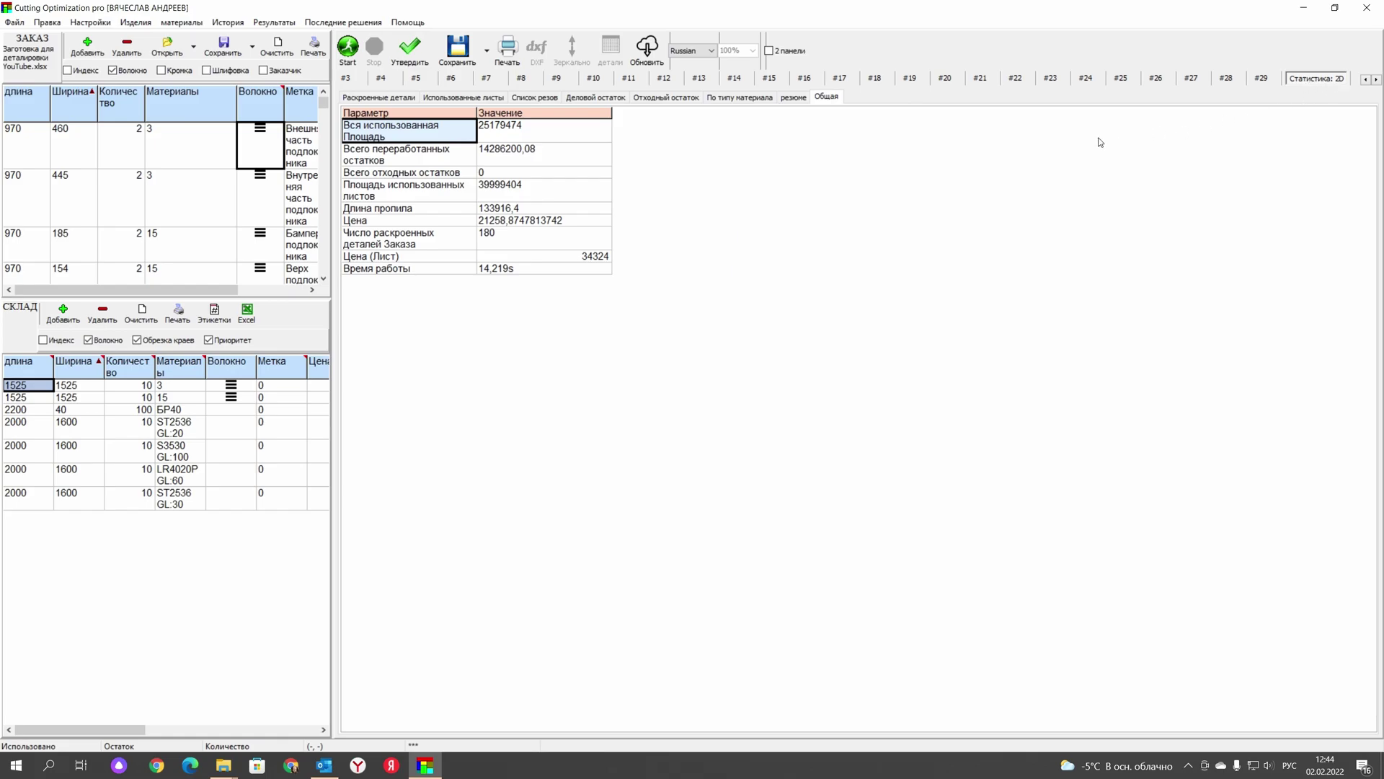
{"action": "left_click", "coordinate": [382, 98]}
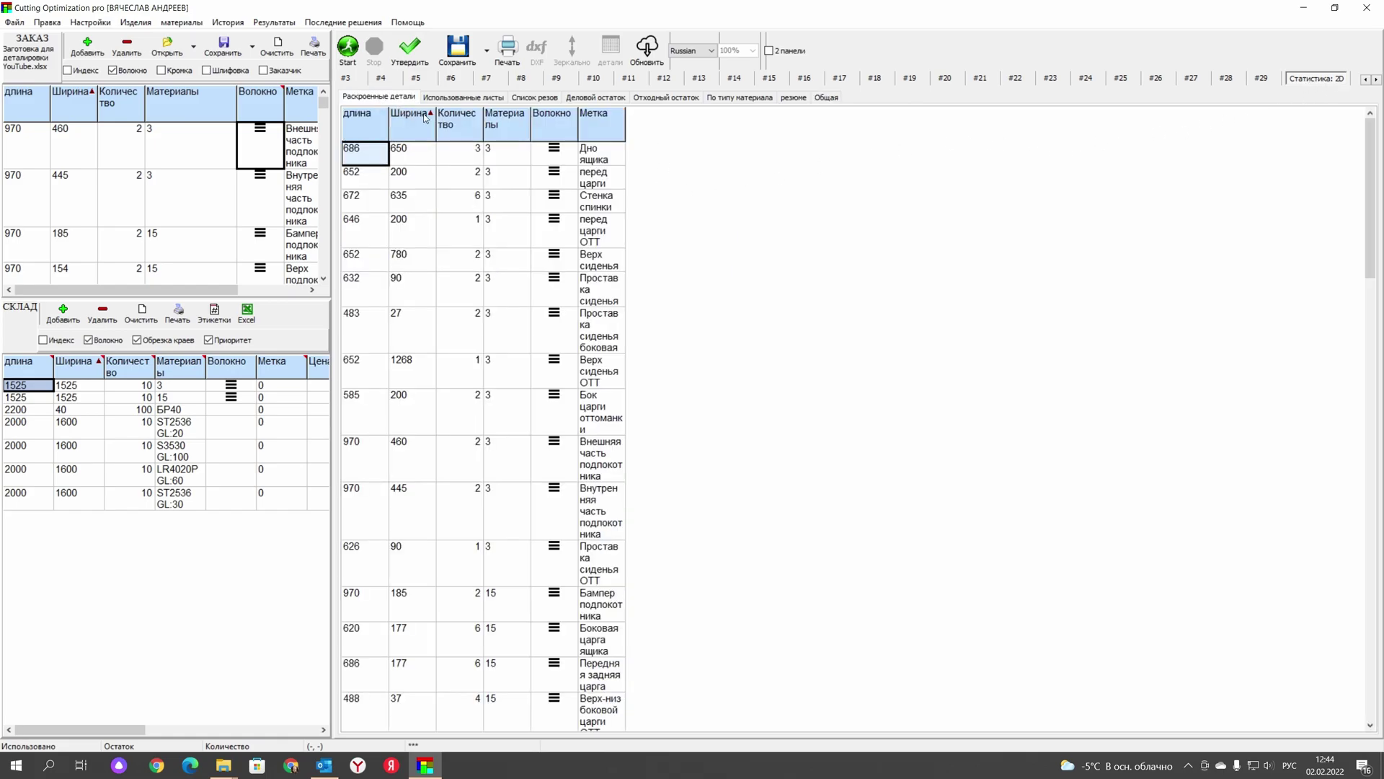
{"action": "left_click", "coordinate": [459, 98]}
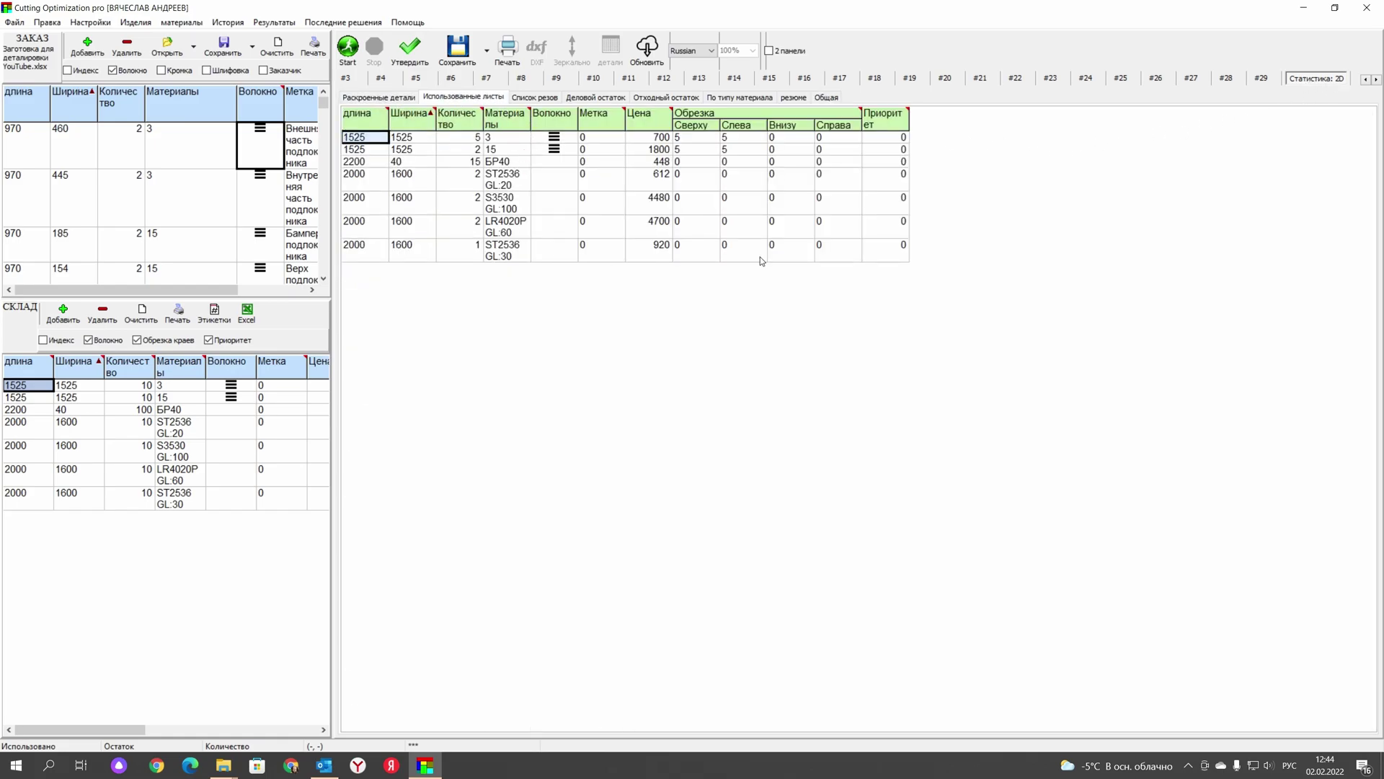
{"action": "left_click", "coordinate": [463, 140]}
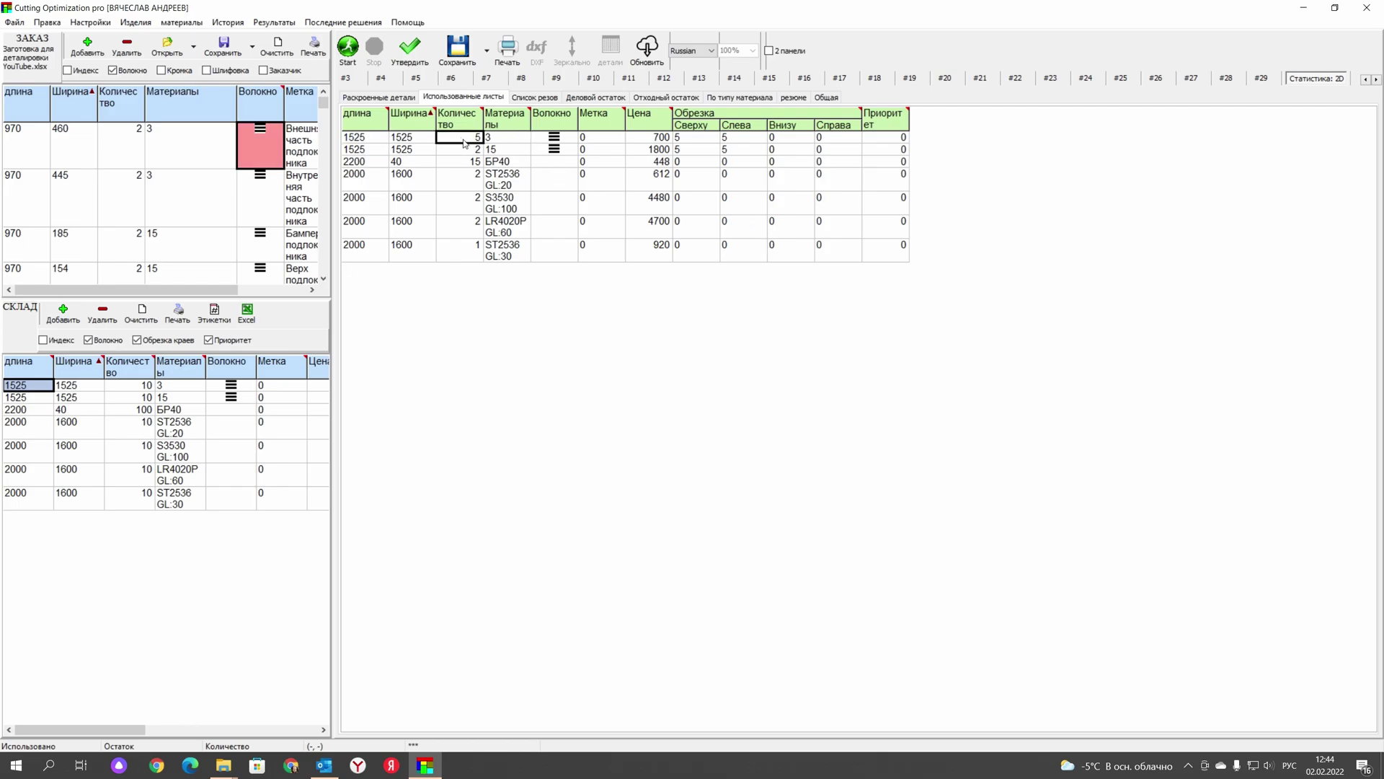
- Examine the cut list (Список резов), usable remnants (Деловой остаток) and waste remnants (Отходный остаток) in the 2D statistics
{"action": "left_click", "coordinate": [534, 98]}
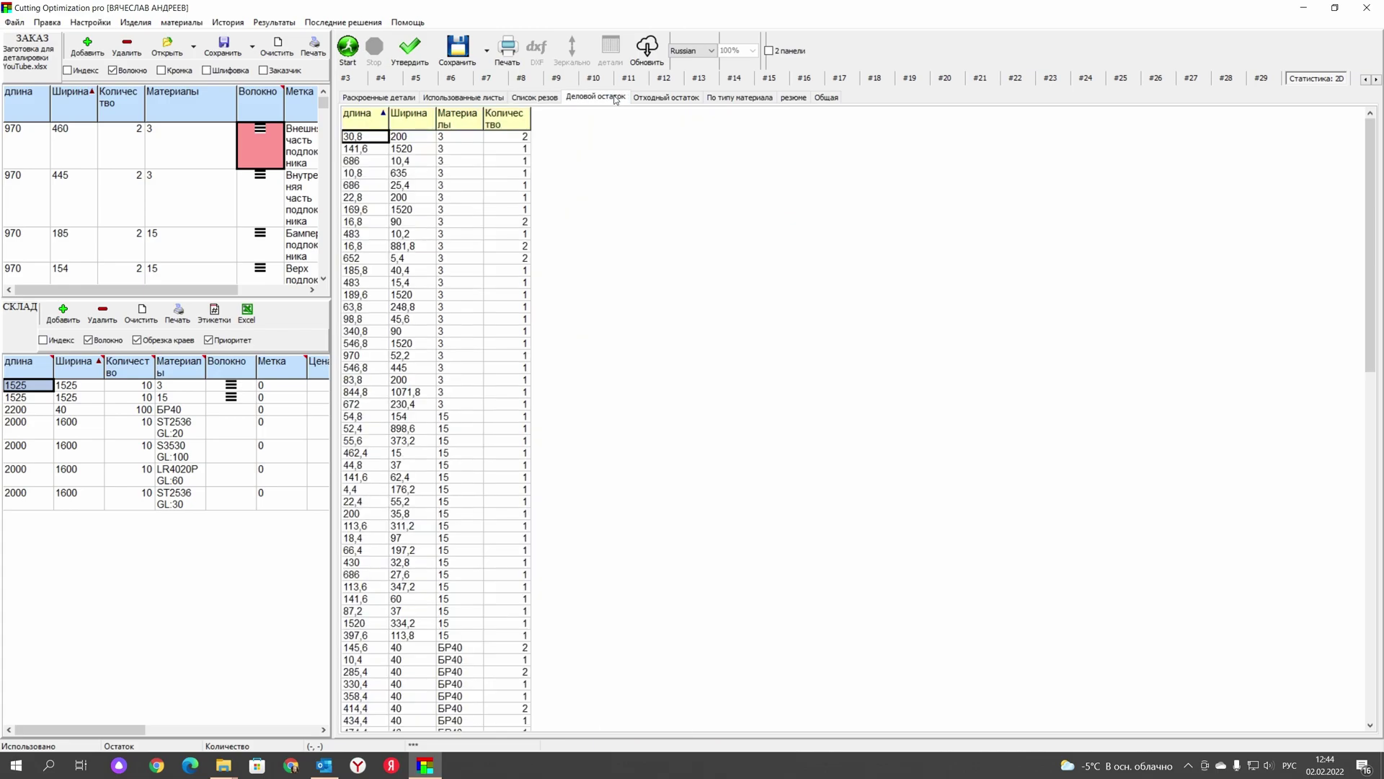
{"action": "left_click", "coordinate": [538, 98]}
{"action": "left_click", "coordinate": [589, 100]}
{"action": "left_click", "coordinate": [555, 98]}
{"action": "left_click", "coordinate": [616, 101]}
{"action": "left_click", "coordinate": [649, 99]}
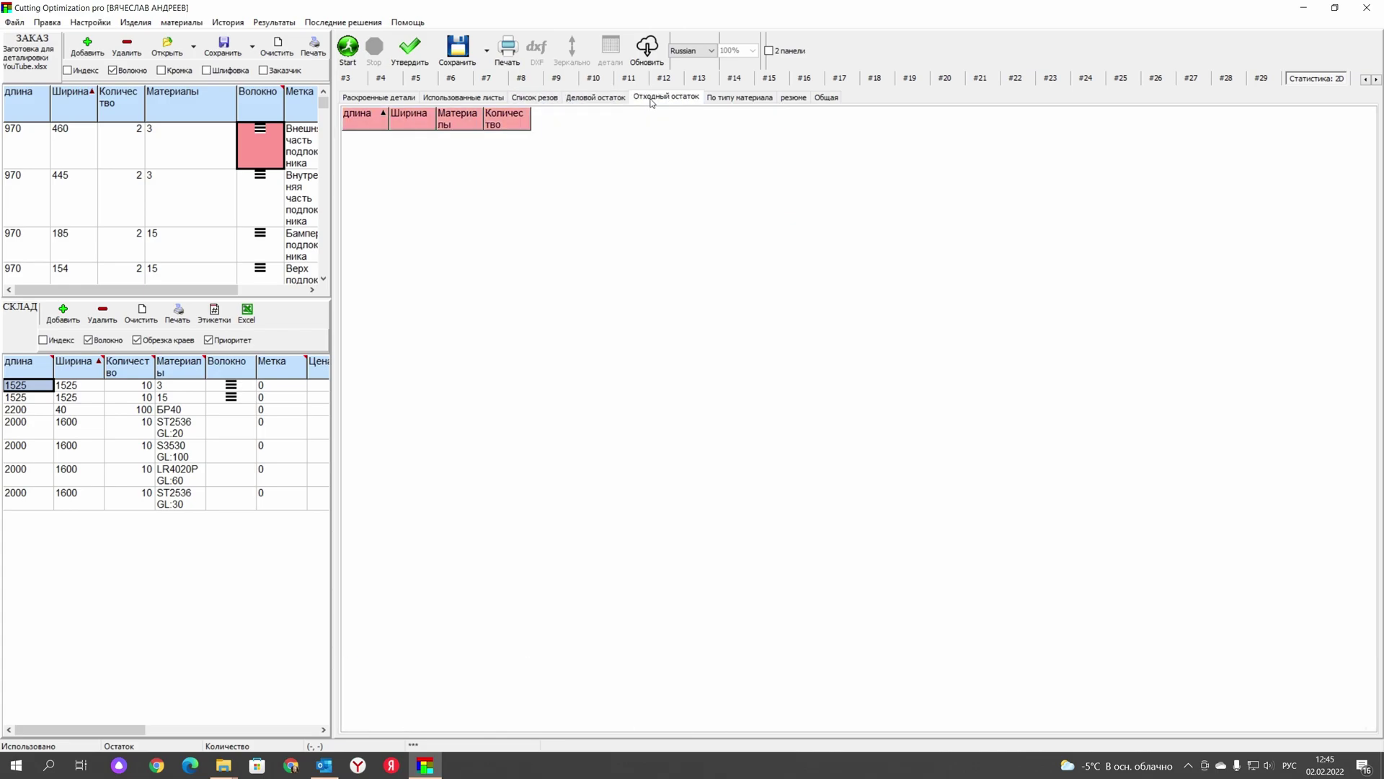
- Examine the statistics by material type, checking the cut length (Длина пропила) for materials 3 and 15
{"action": "left_click", "coordinate": [740, 99]}
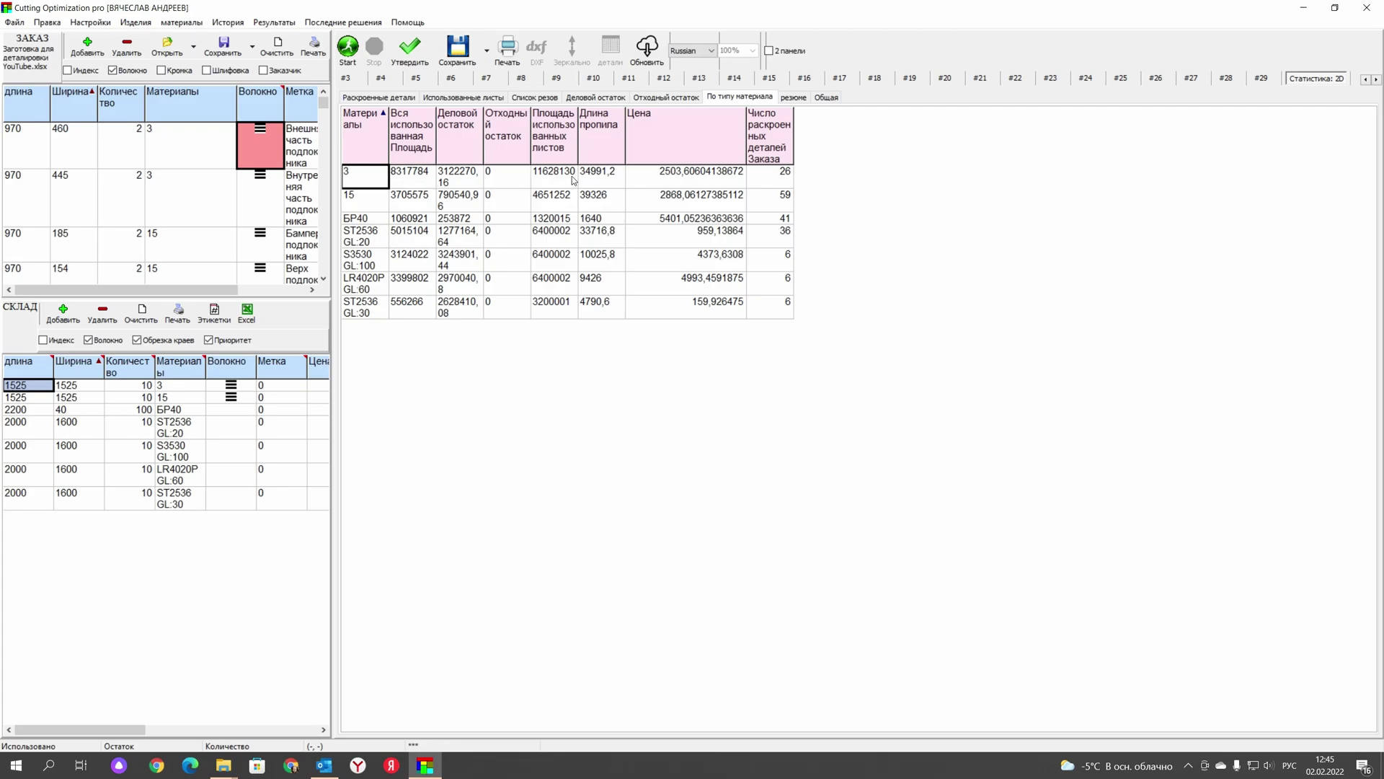
{"action": "left_click", "coordinate": [613, 178]}
{"action": "left_click", "coordinate": [597, 199]}
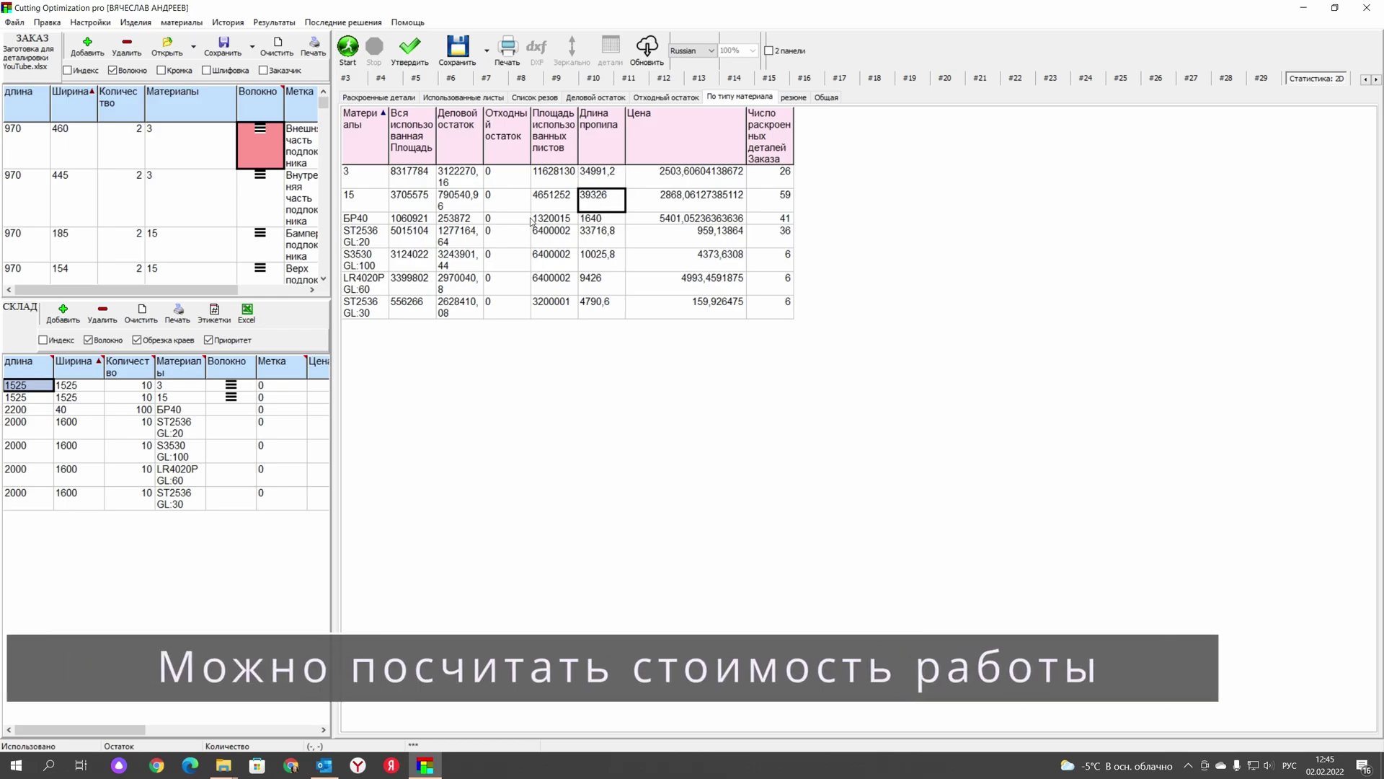
- Examine the per-sheet summary (резюме) and the overall (Общая) statistics, checking the total Цена value
{"action": "left_click", "coordinate": [793, 98]}
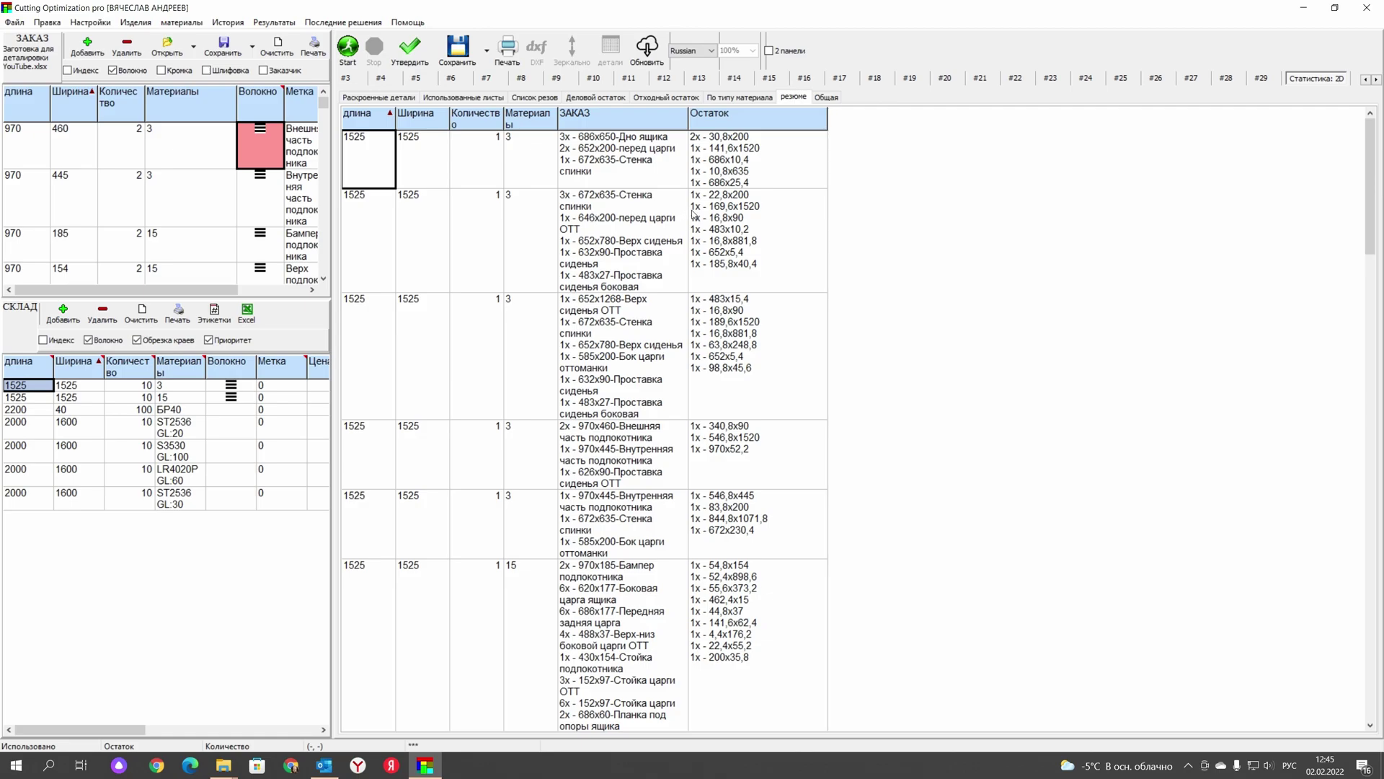
{"action": "left_click", "coordinate": [826, 98]}
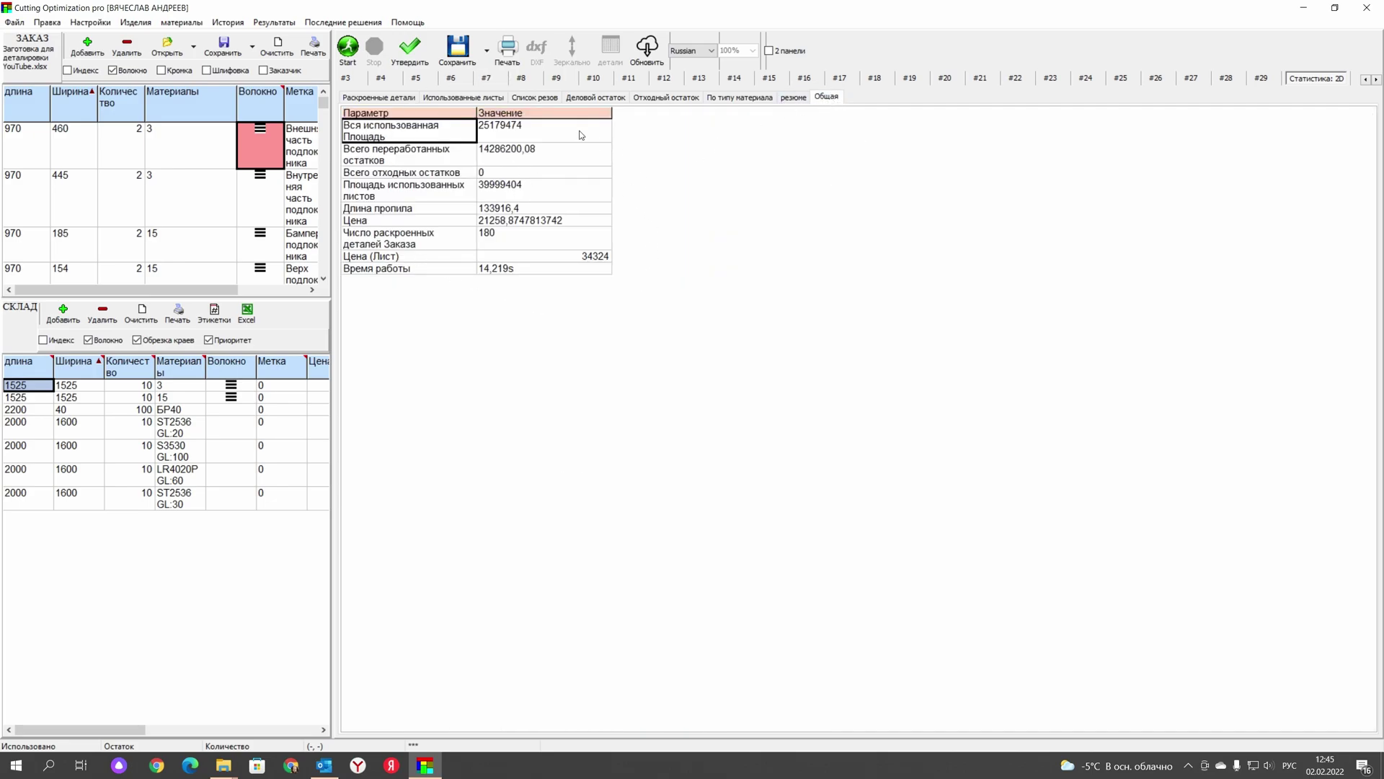
{"action": "left_click", "coordinate": [550, 222]}
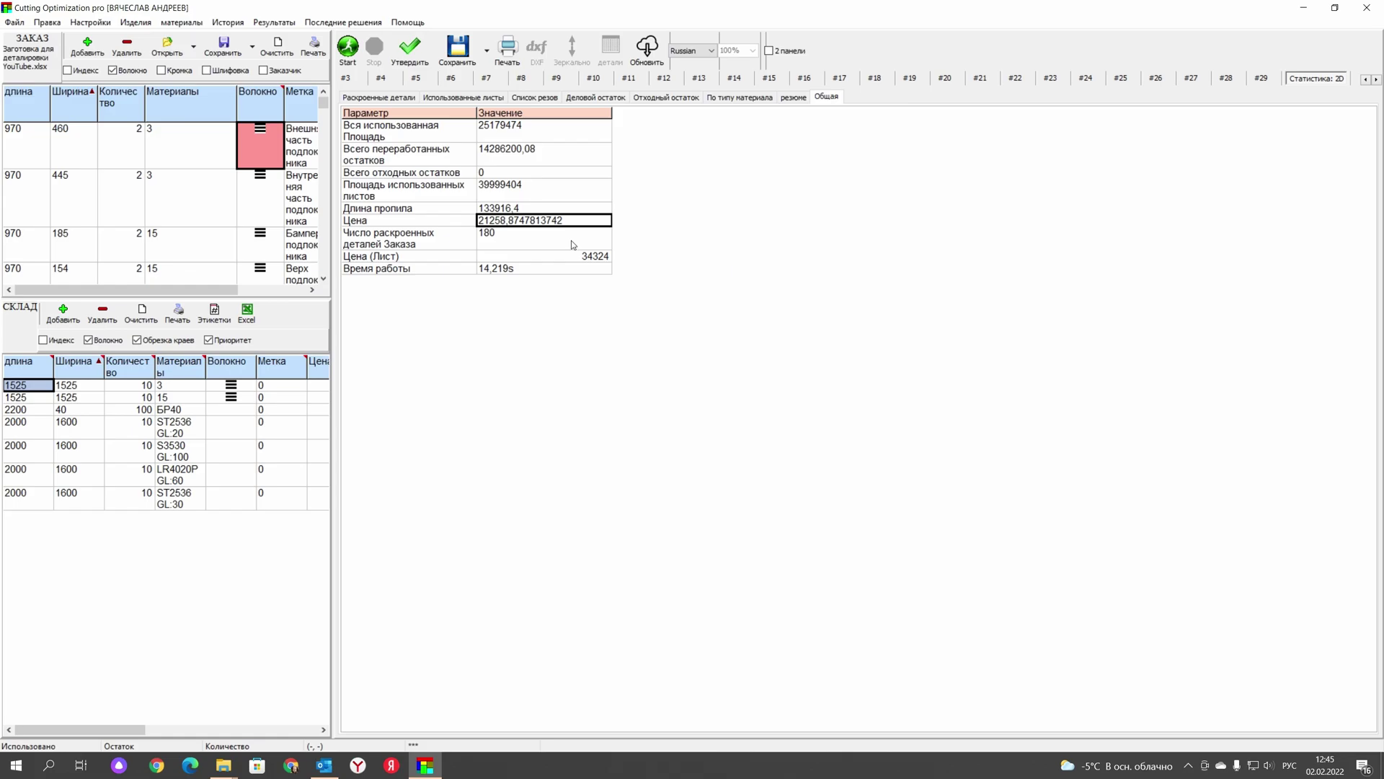
- Compare the Цена and Цена (Лист) values in the overall statistics
{"action": "left_click", "coordinate": [580, 256]}
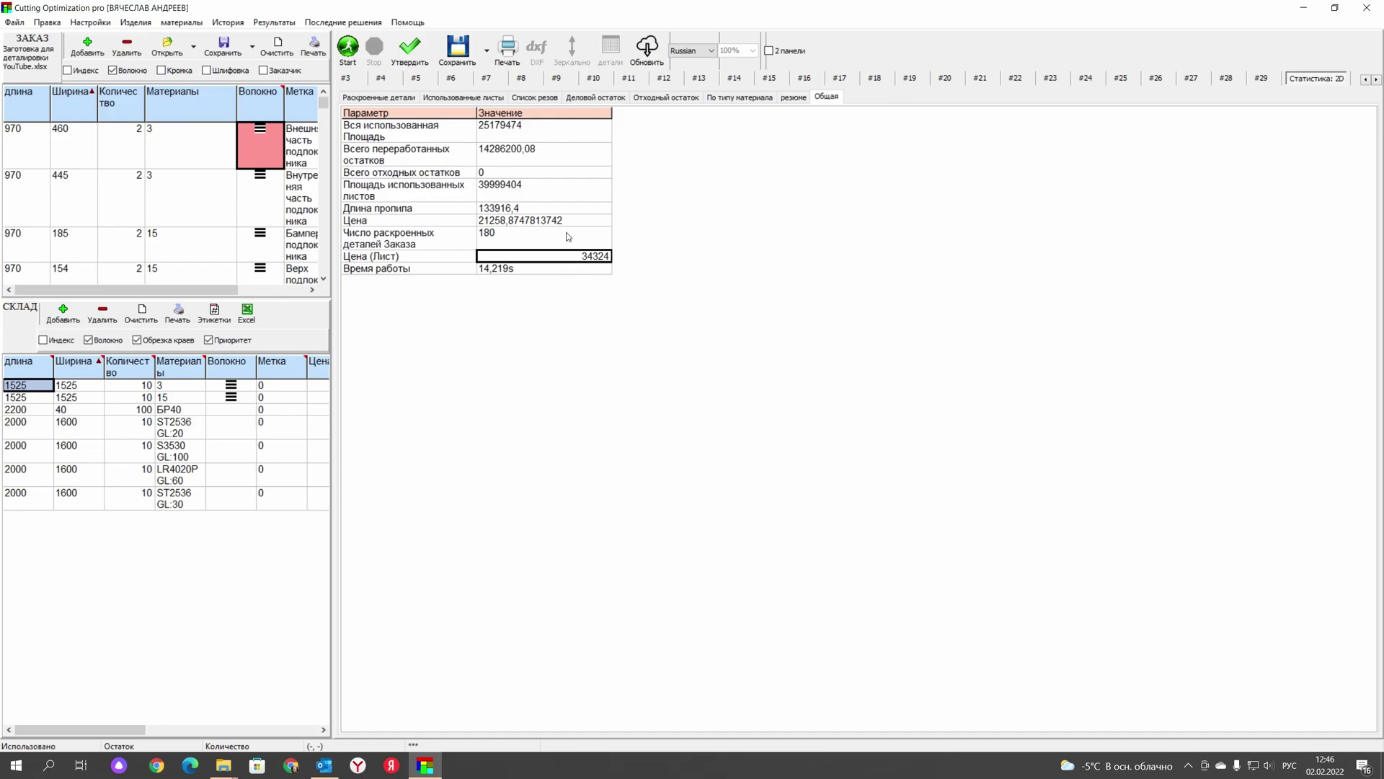
{"action": "left_click", "coordinate": [552, 220]}
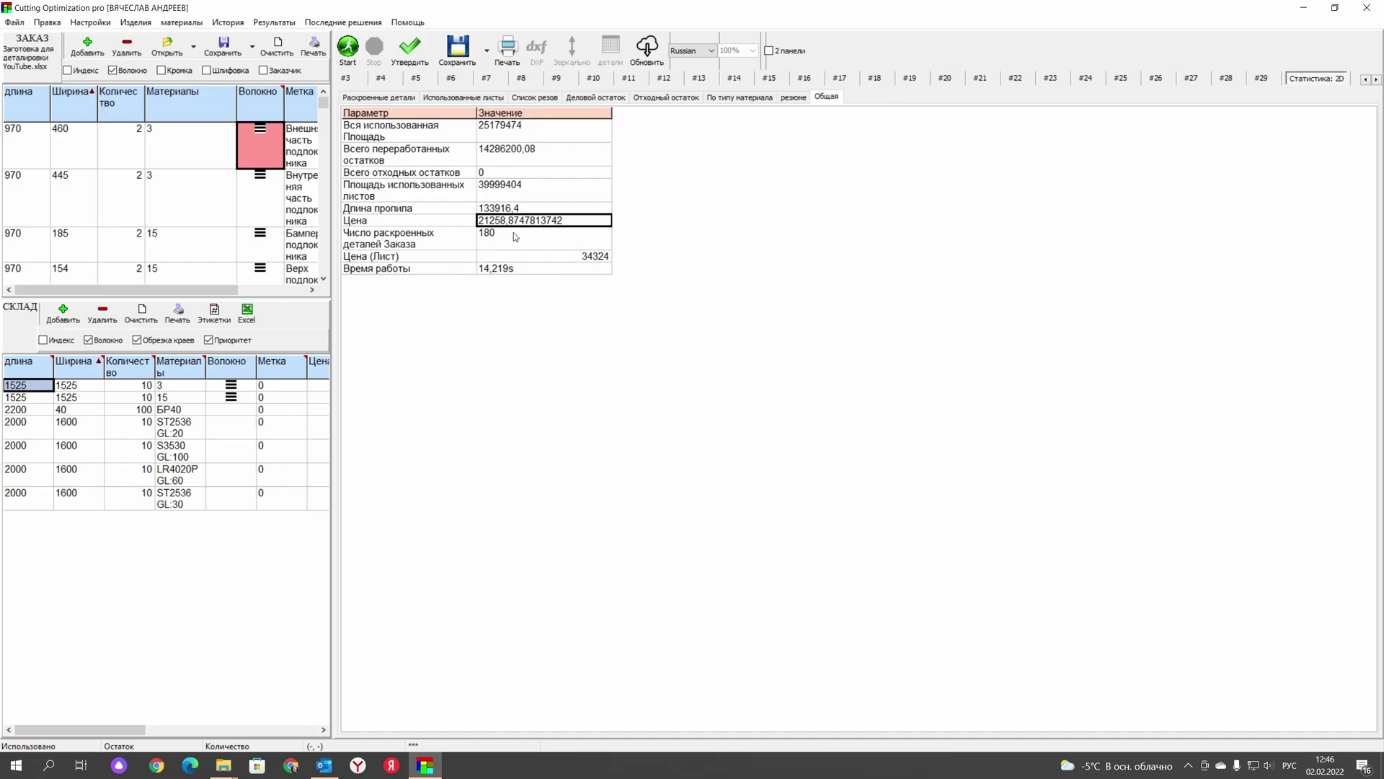
{"action": "left_click", "coordinate": [583, 256]}
{"action": "left_click", "coordinate": [506, 222]}
{"action": "left_click", "coordinate": [578, 256]}
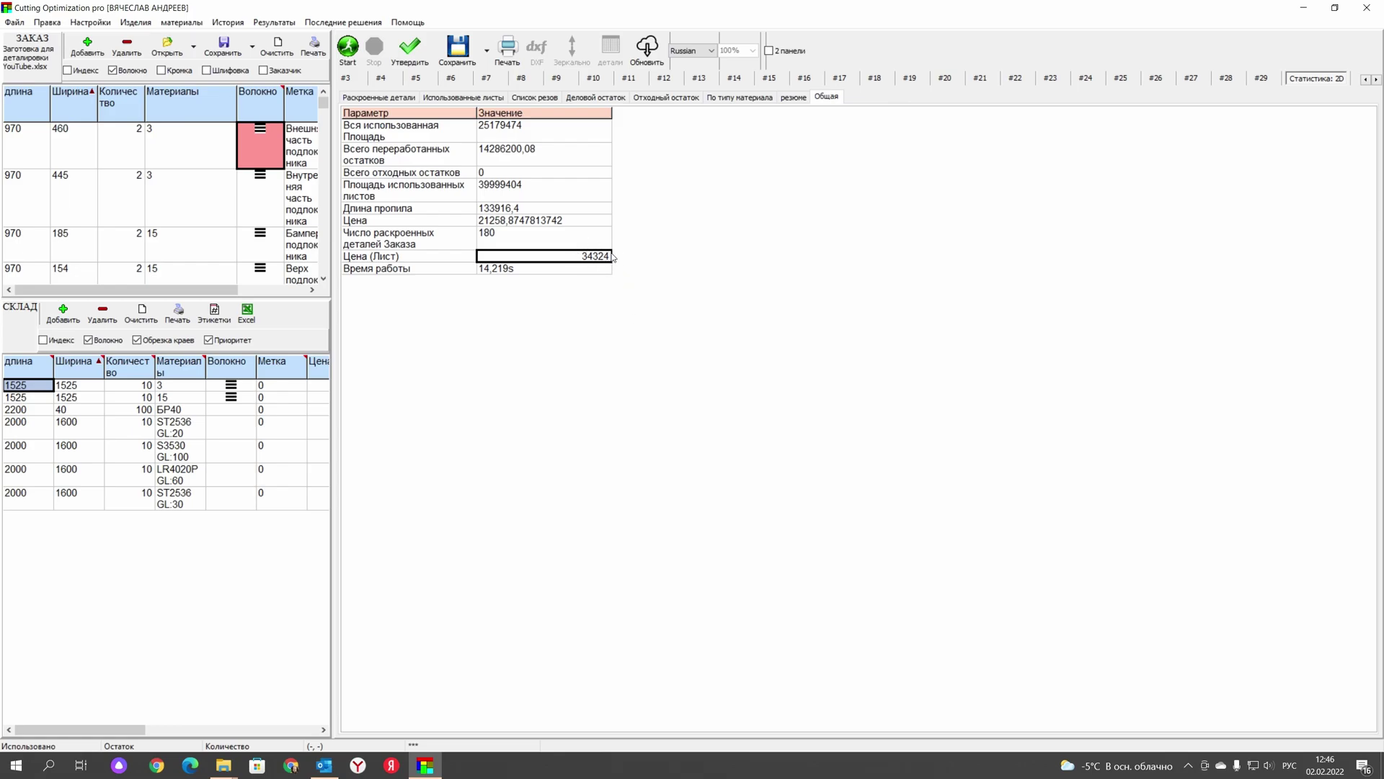
{"action": "left_click", "coordinate": [514, 220]}
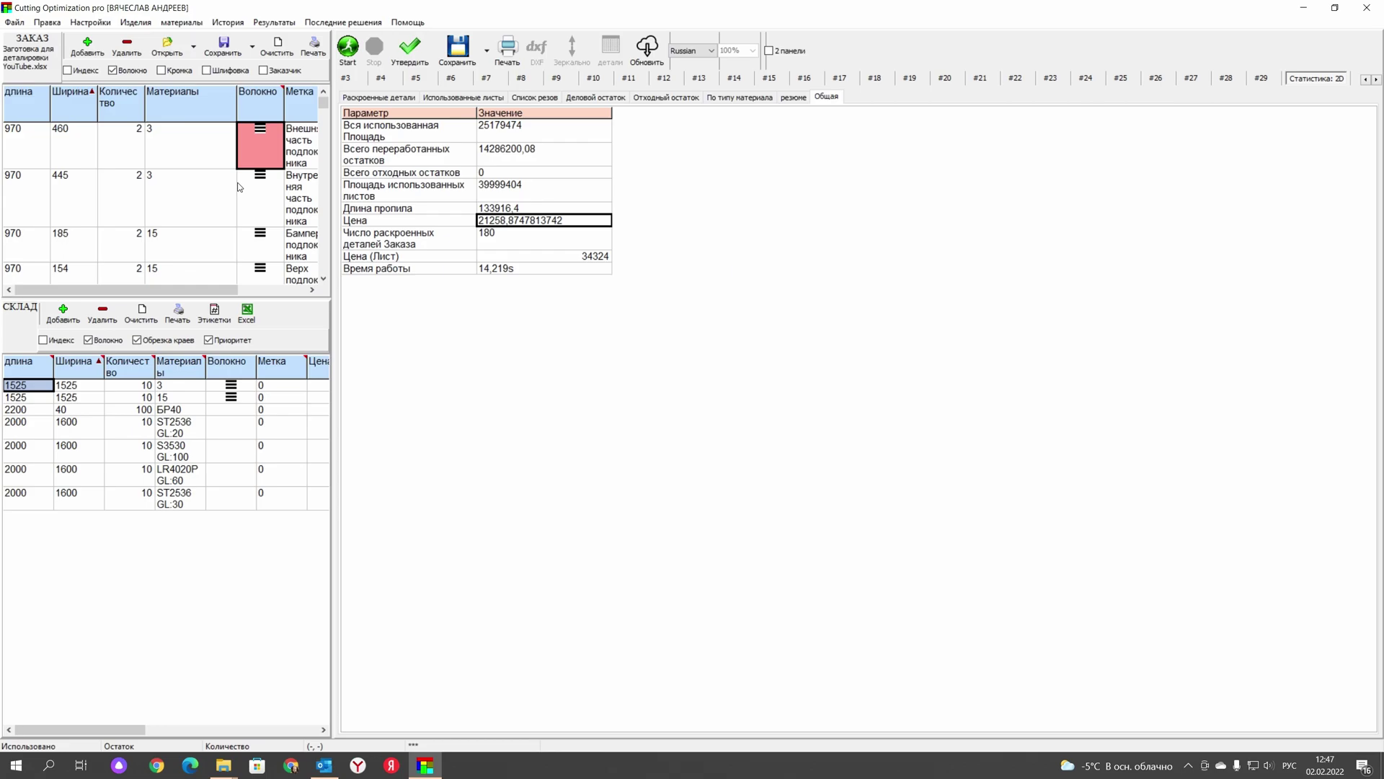
- Delete all parts from the order (ЗАКАЗ) table, keeping the stock list
{"action": "left_click", "coordinate": [119, 191]}
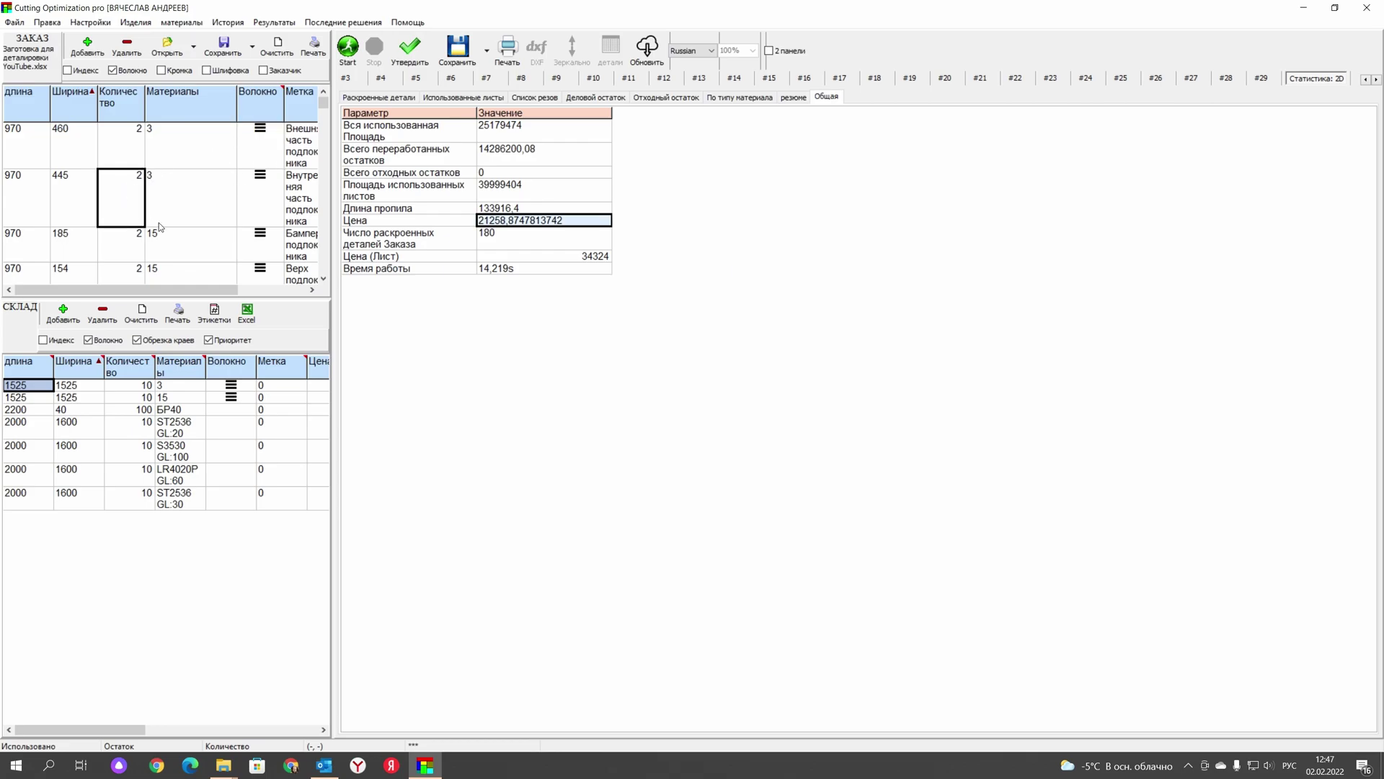
{"action": "key", "text": "ctrl+a"}
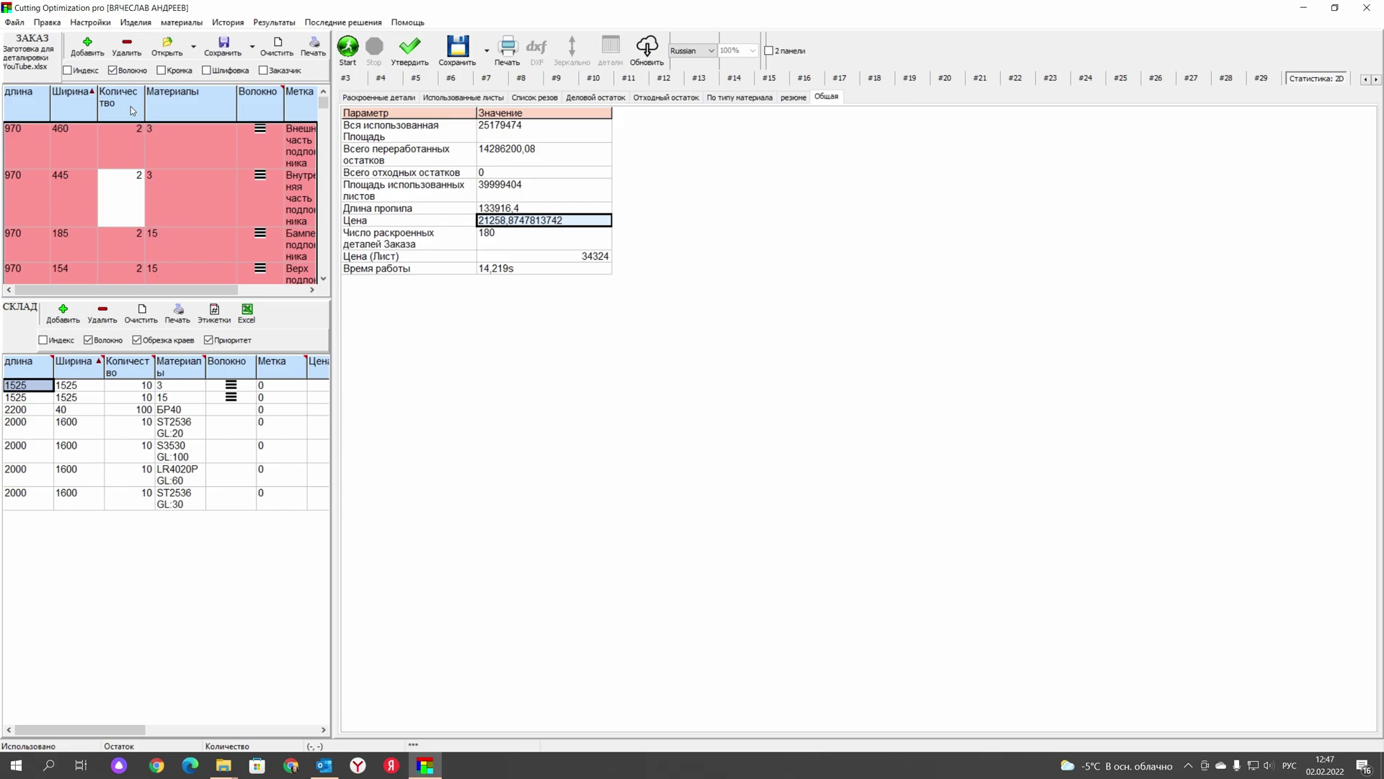
{"action": "left_click", "coordinate": [126, 45]}
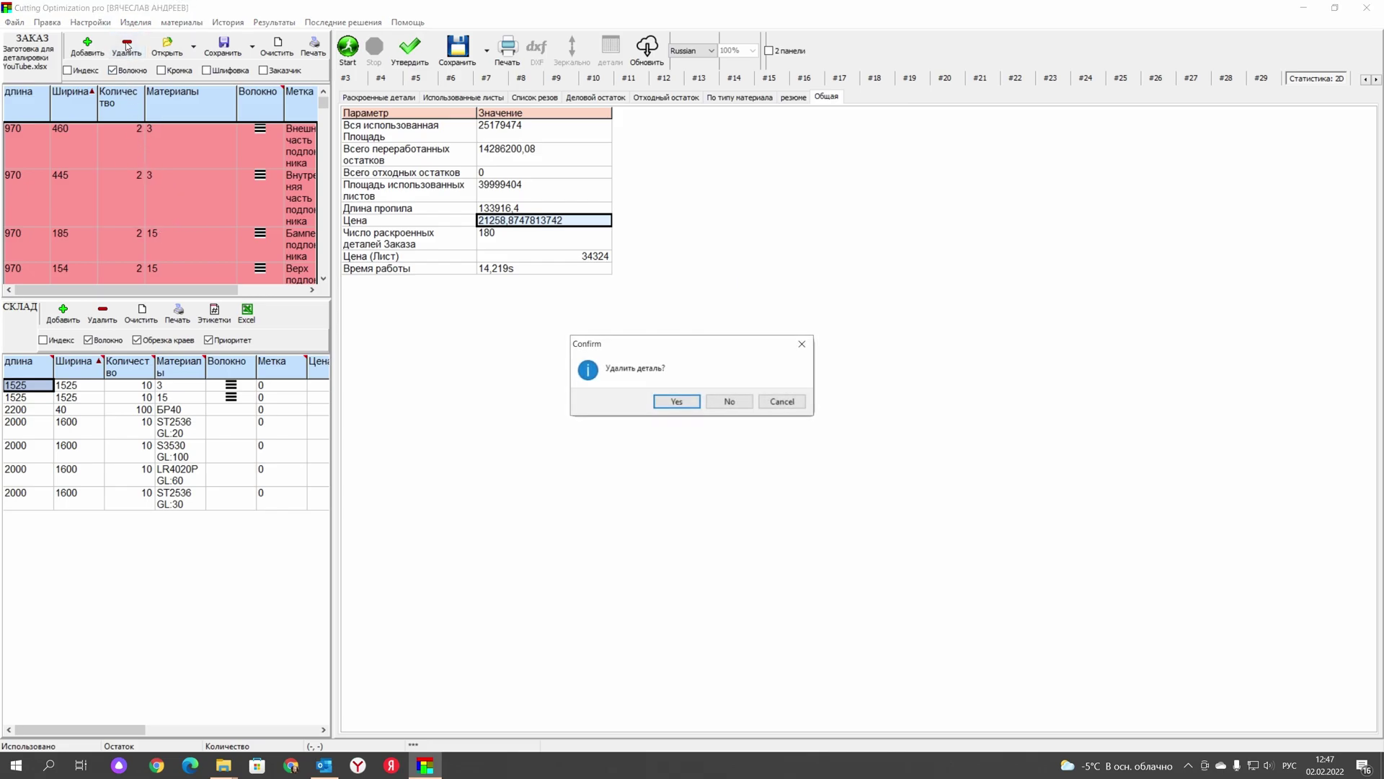
{"action": "left_click", "coordinate": [675, 401]}
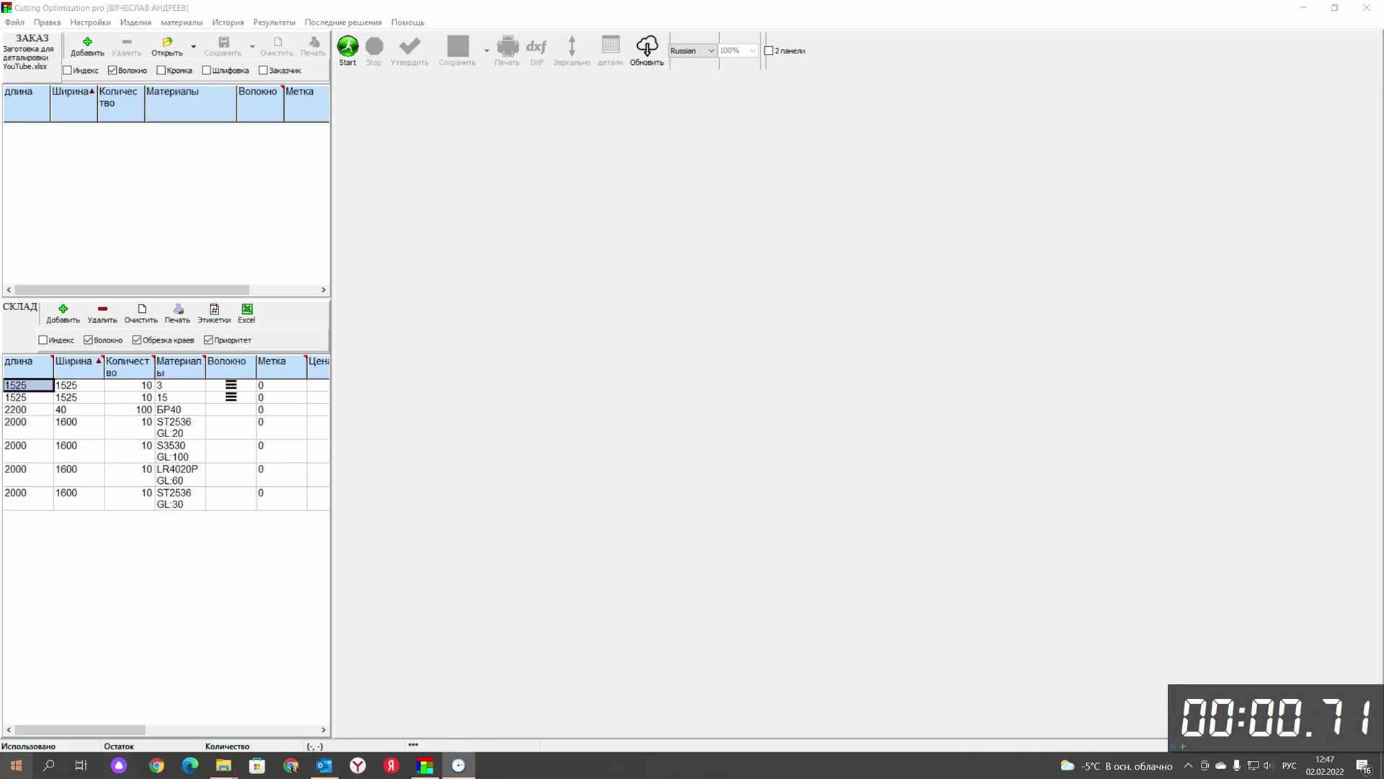
- Switch to Excel, open the workbook "Заготовка для деталировки YouTube" and go to its Каркас sheet
{"action": "left_click", "coordinate": [13, 766]}
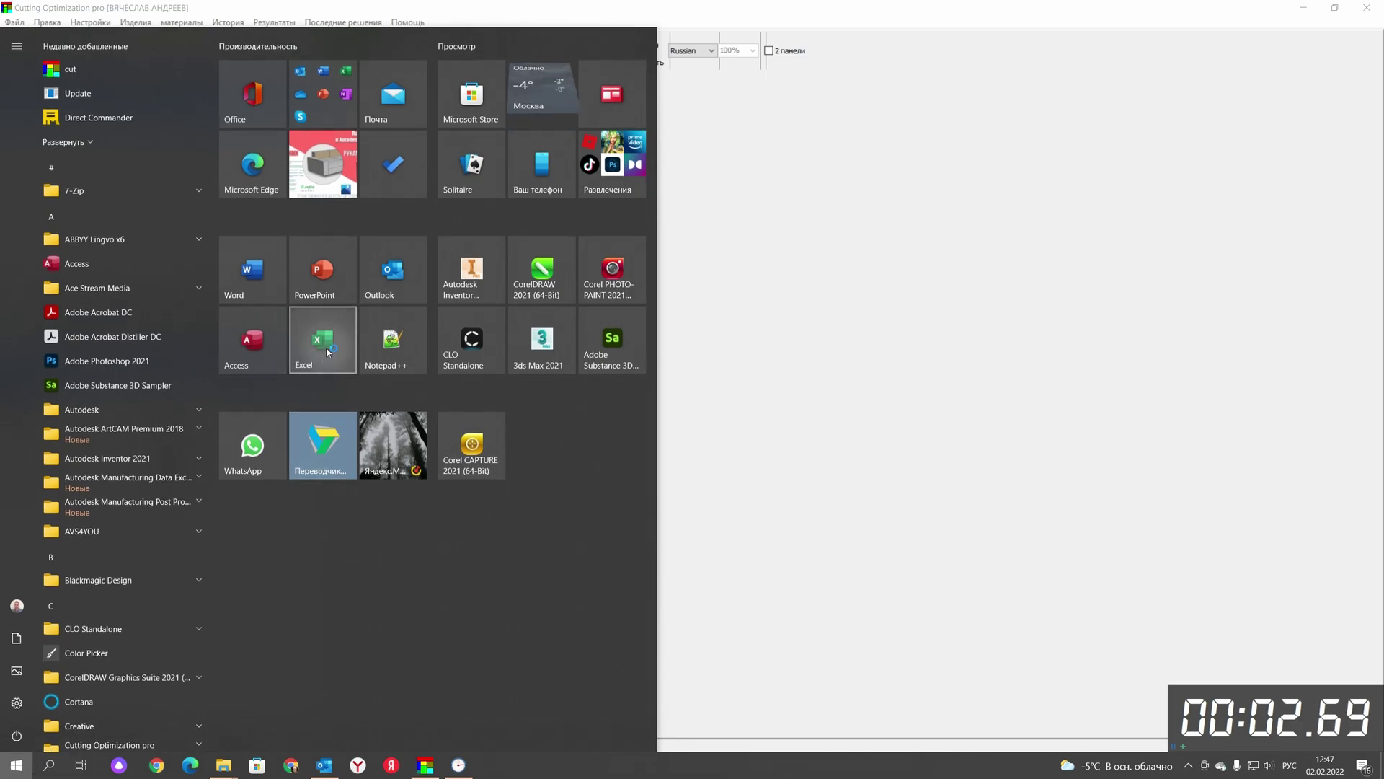
{"action": "left_click", "coordinate": [322, 357]}
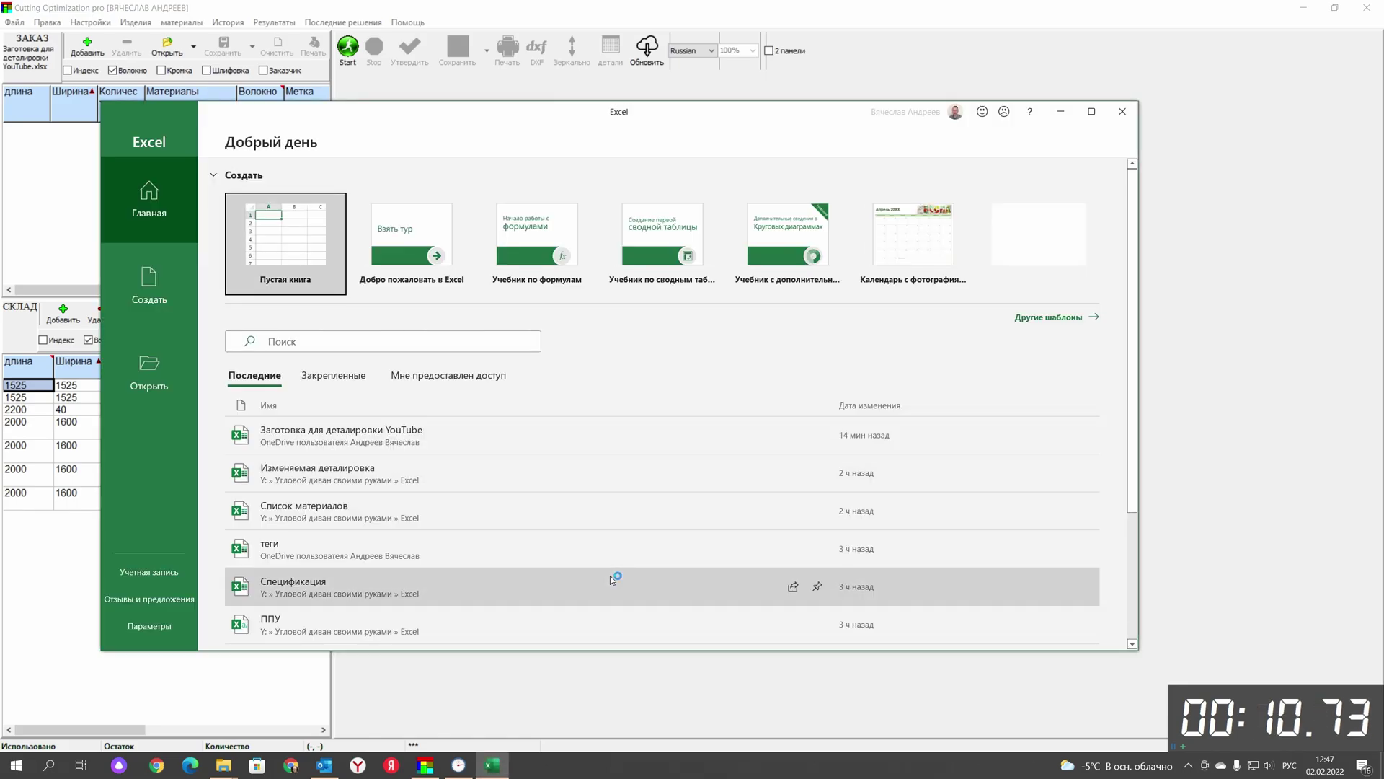
{"action": "left_click", "coordinate": [424, 447]}
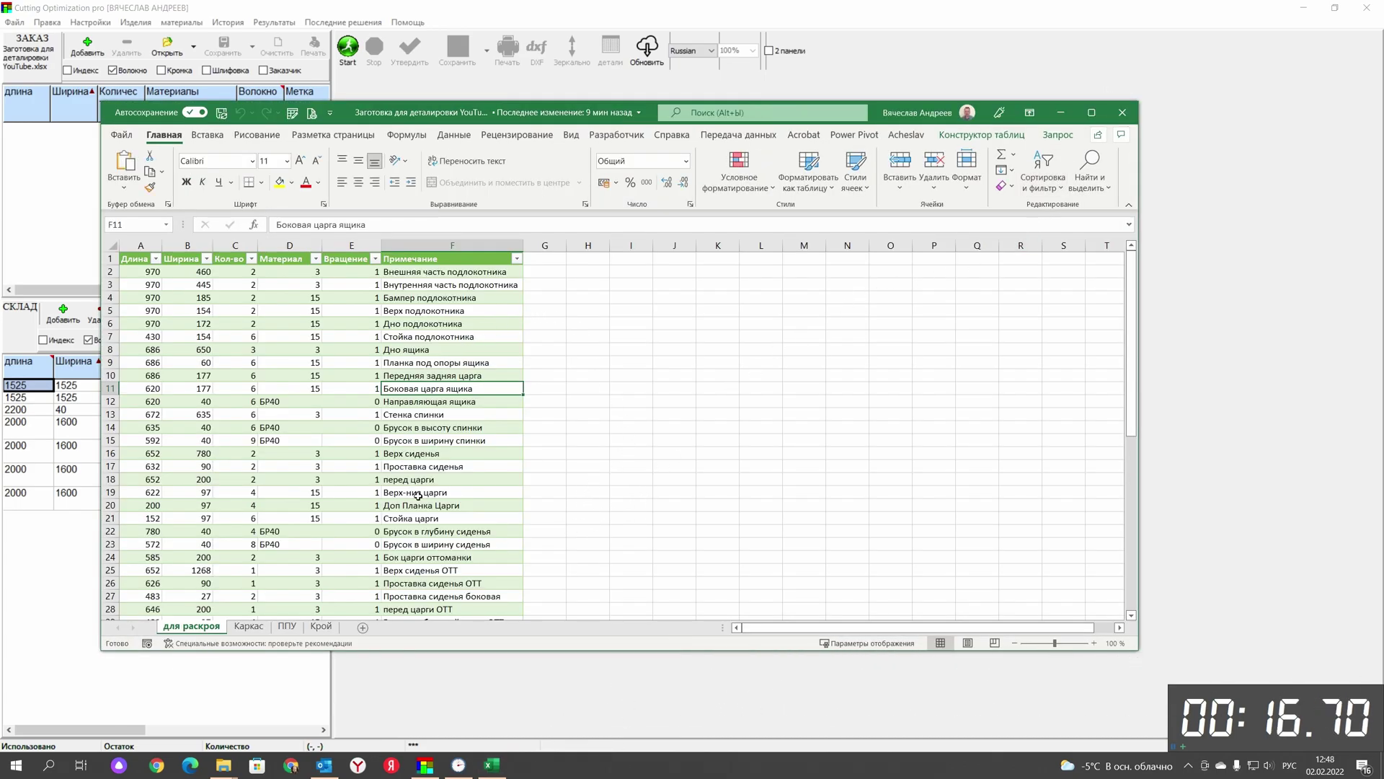
{"action": "left_click", "coordinate": [257, 631]}
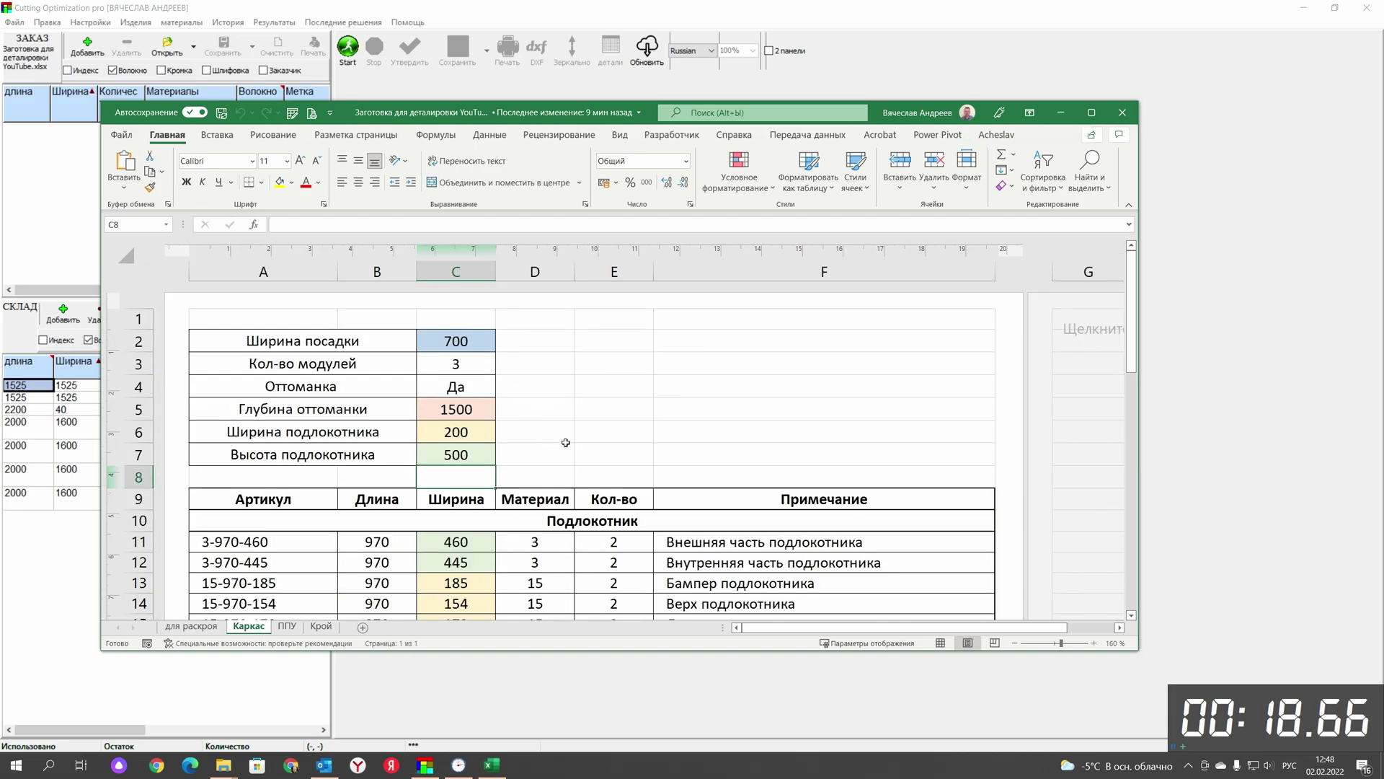
{"action": "scroll", "coordinate": [578, 442], "scroll_direction": "down", "scroll_amount": 2}
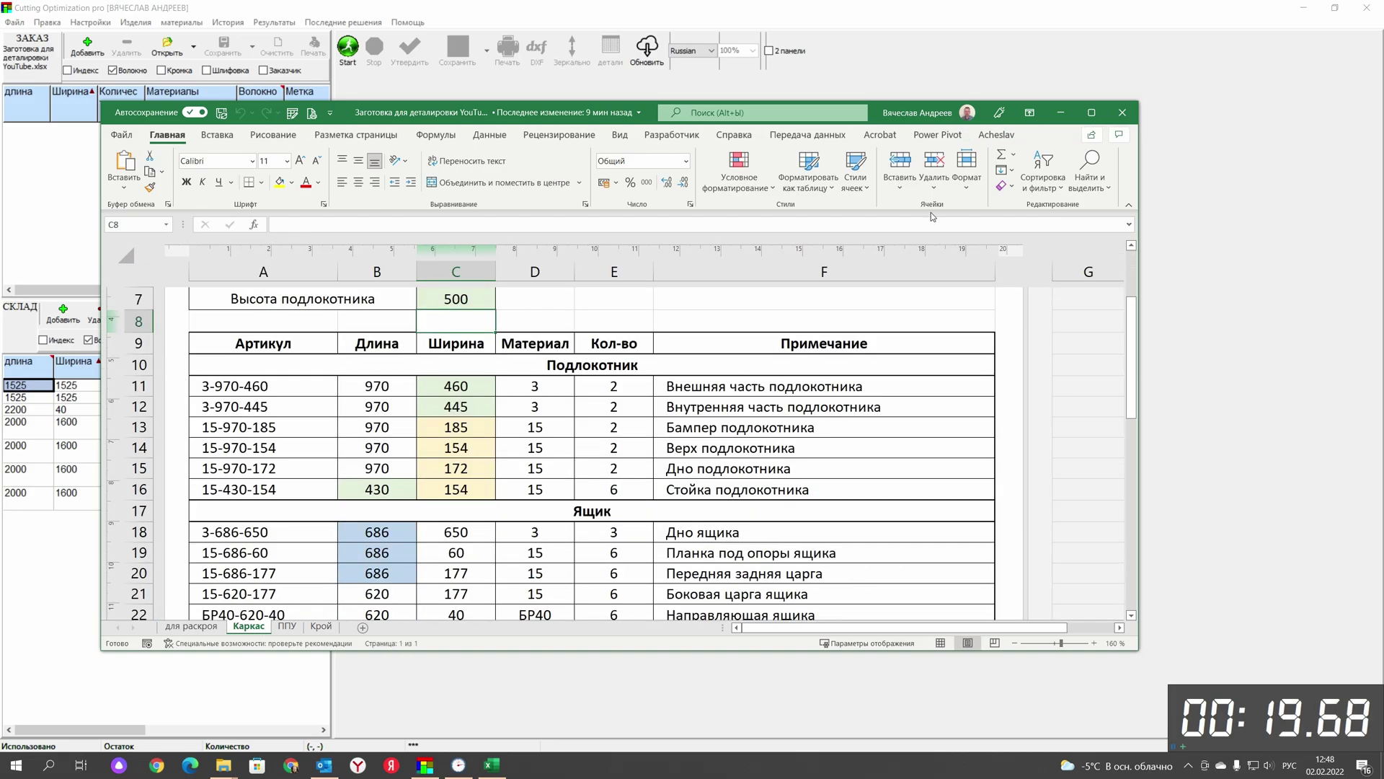
{"action": "left_click", "coordinate": [195, 626]}
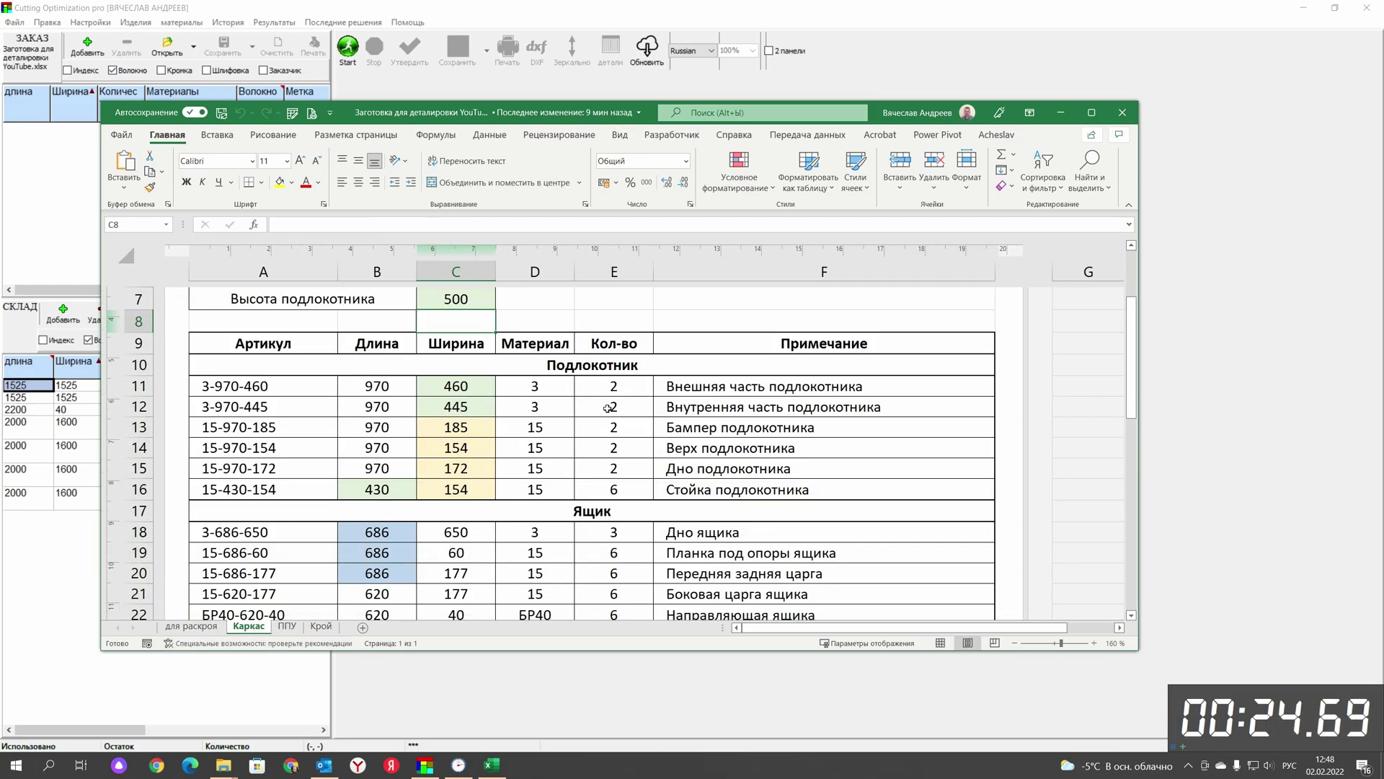
- In the Каркас sheet's sofa parameters, set Ширина посадки to 900, Кол-во модулей to 4 and Оттоманка to Нет
{"action": "scroll", "coordinate": [591, 452], "scroll_direction": "up", "scroll_amount": 2}
{"action": "left_click", "coordinate": [466, 352]}
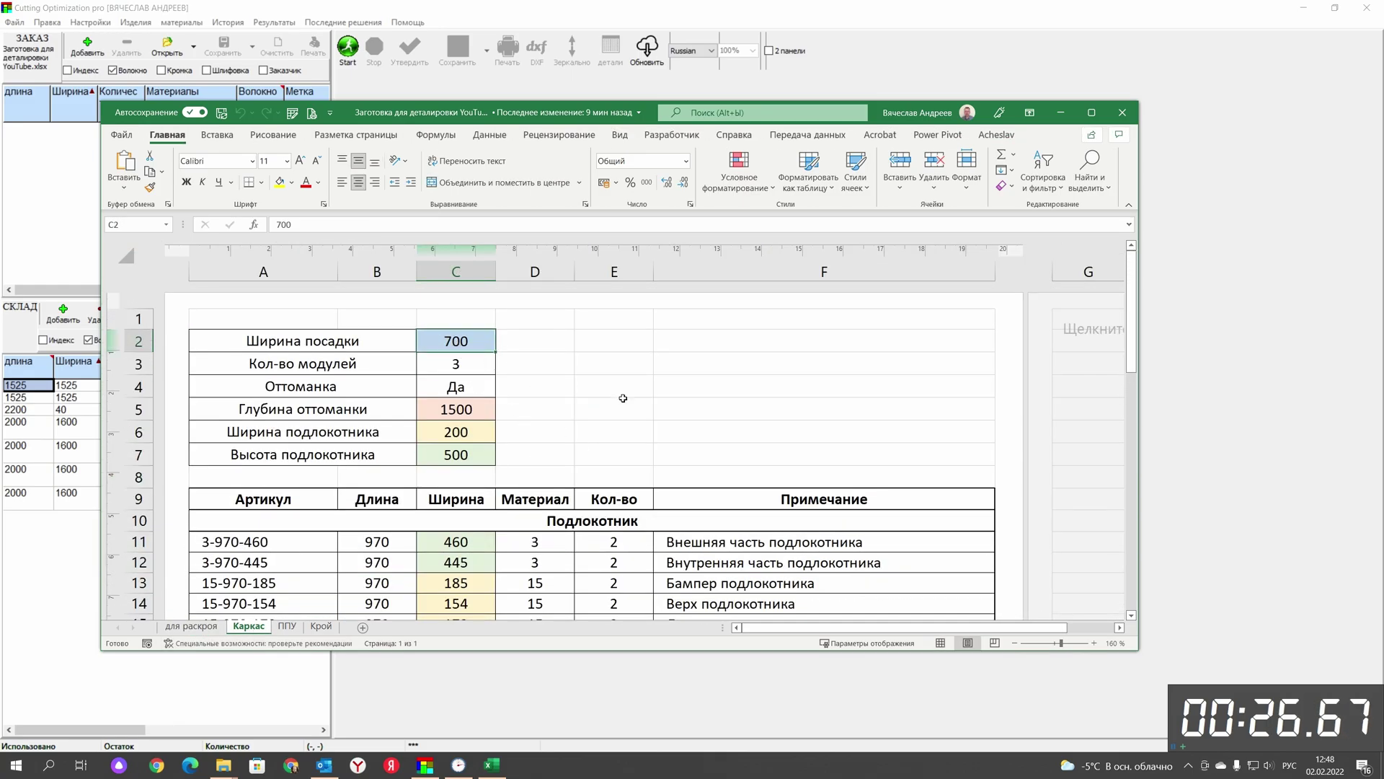
{"action": "type", "text": "1"}
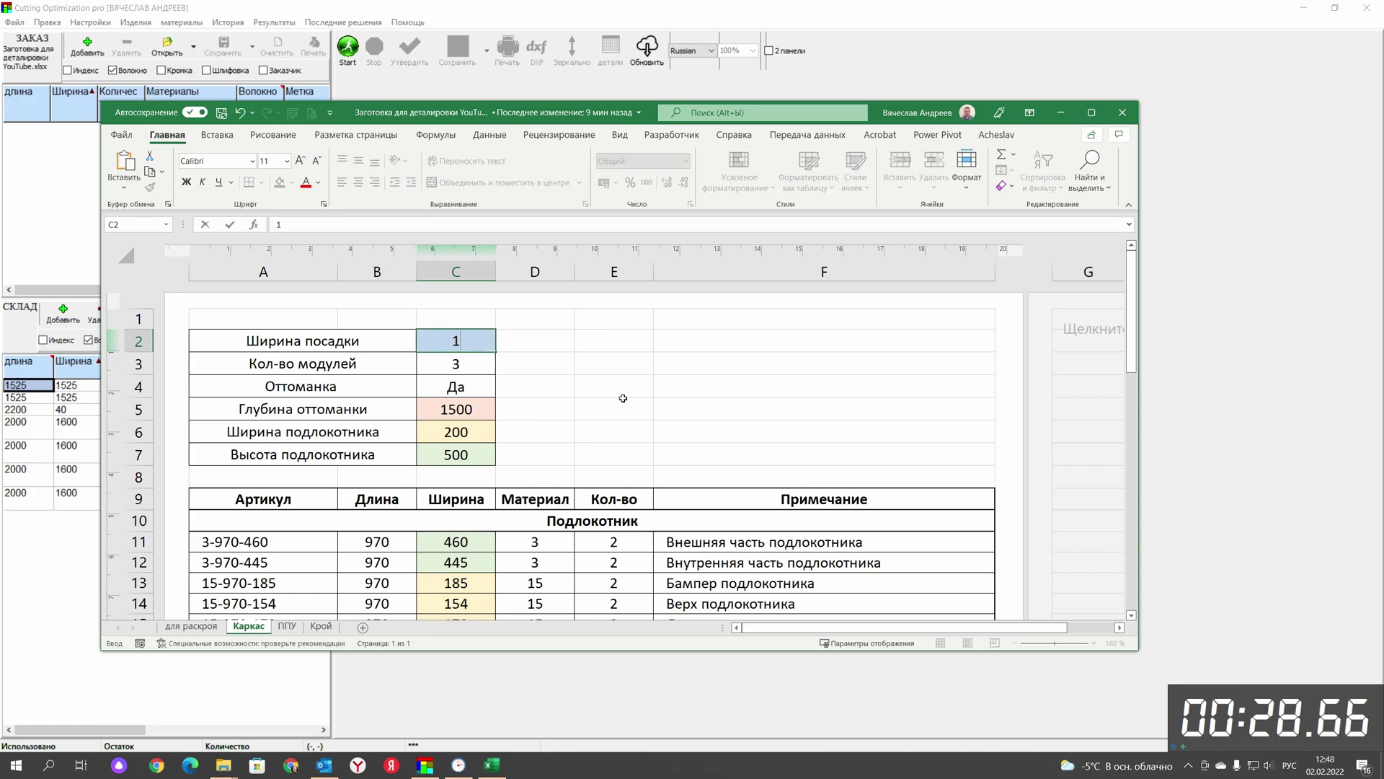
{"action": "type", "text": "900"}
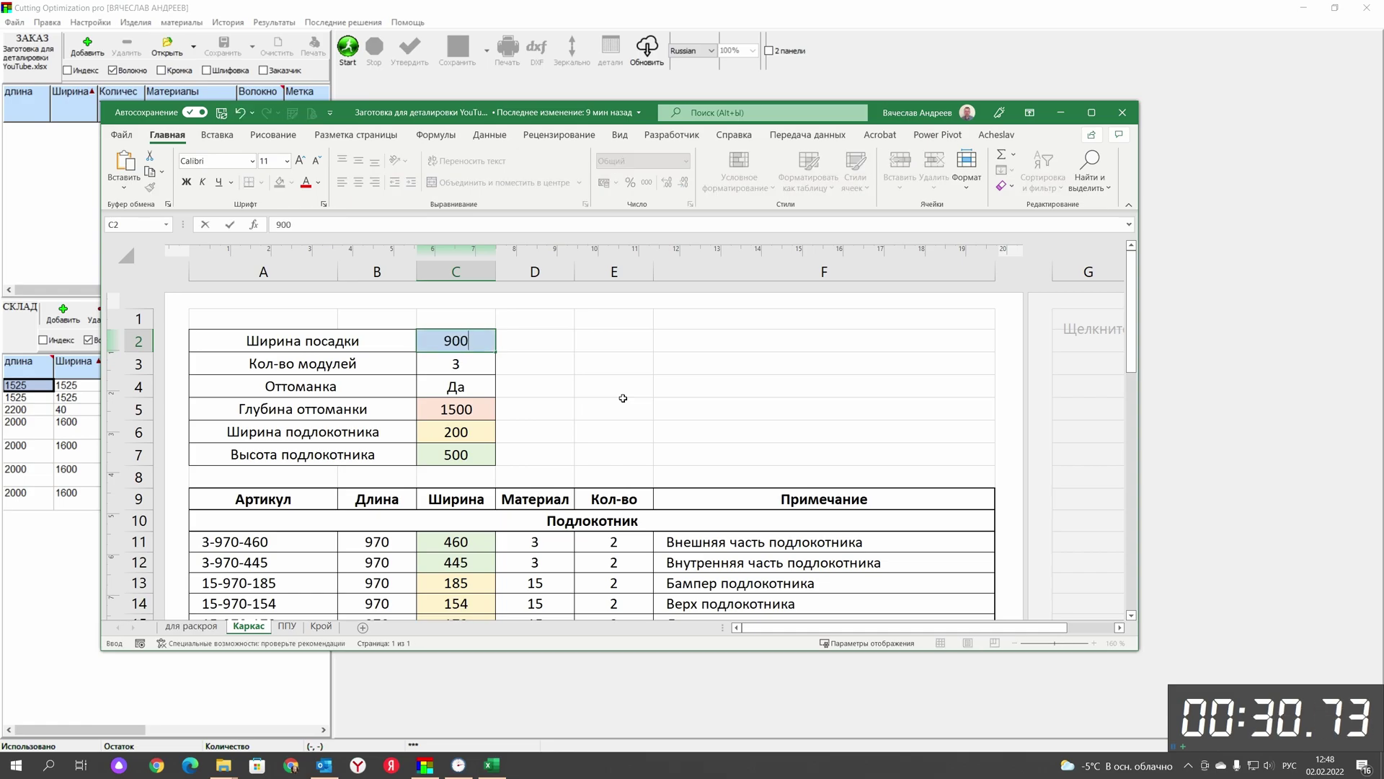
{"action": "key", "text": "Return"}
{"action": "type", "text": "4"}
{"action": "key", "text": "Return"}
{"action": "left_click", "coordinate": [501, 390]}
{"action": "left_click", "coordinate": [399, 422]}
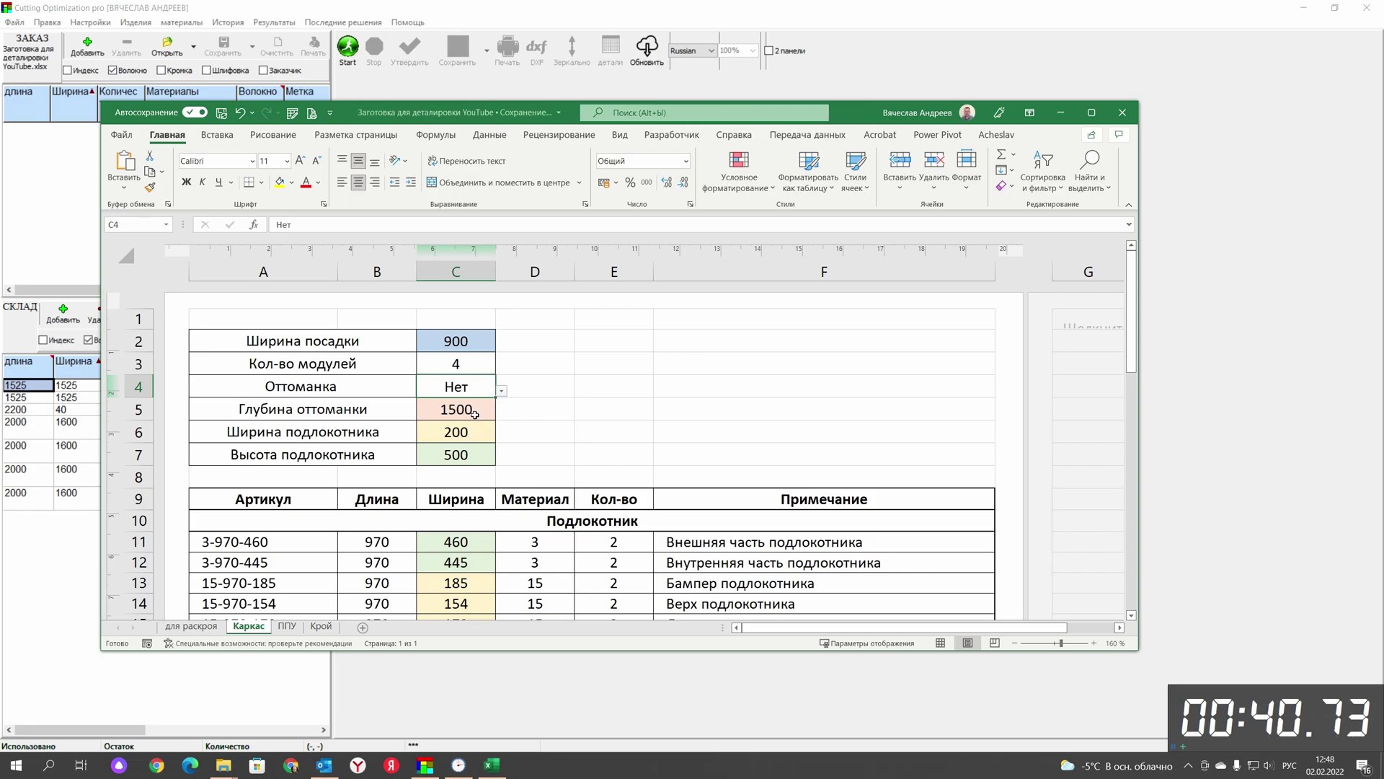
- Set Ширина подлокотника to 300 and Высота подлокотника to 600 on the Каркас sheet
{"action": "left_click", "coordinate": [452, 430]}
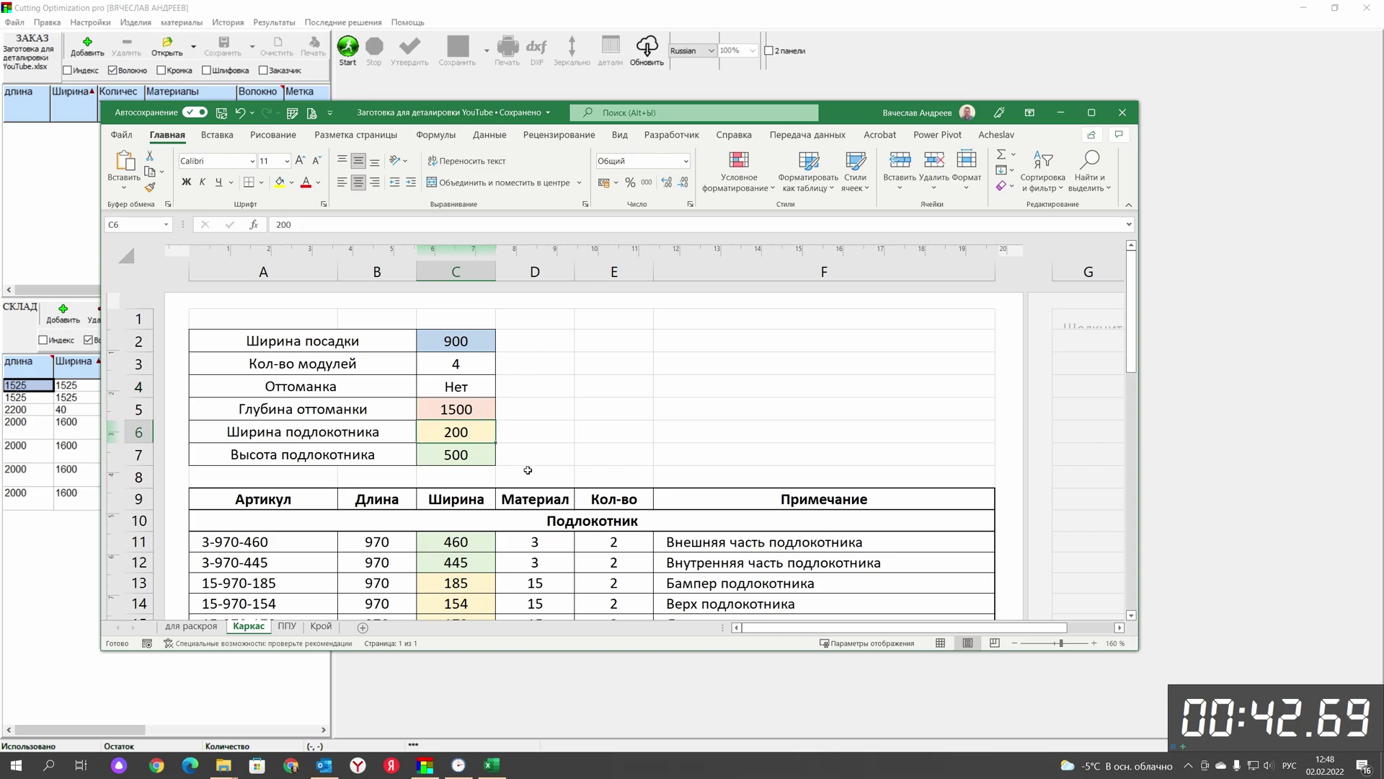
{"action": "type", "text": "300"}
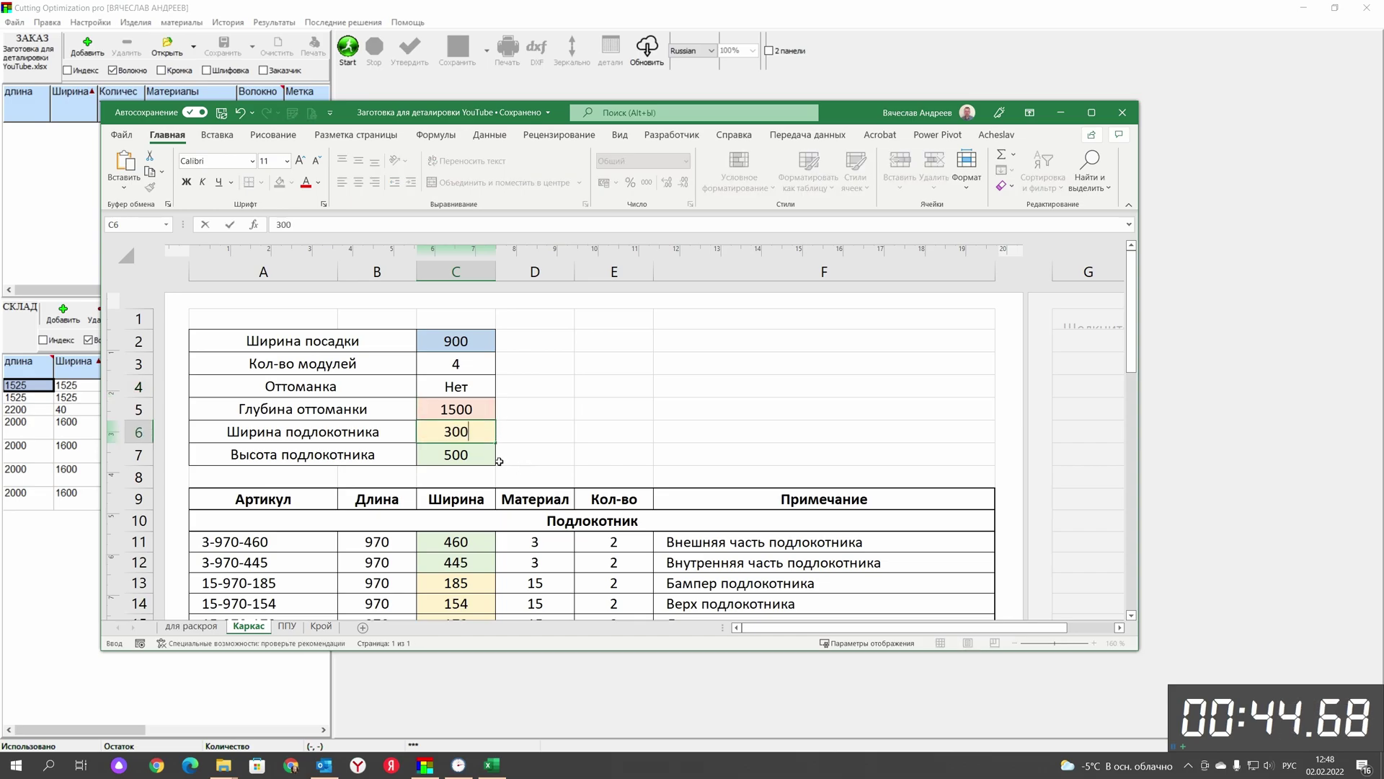
{"action": "key", "text": "Return"}
{"action": "type", "text": "600"}
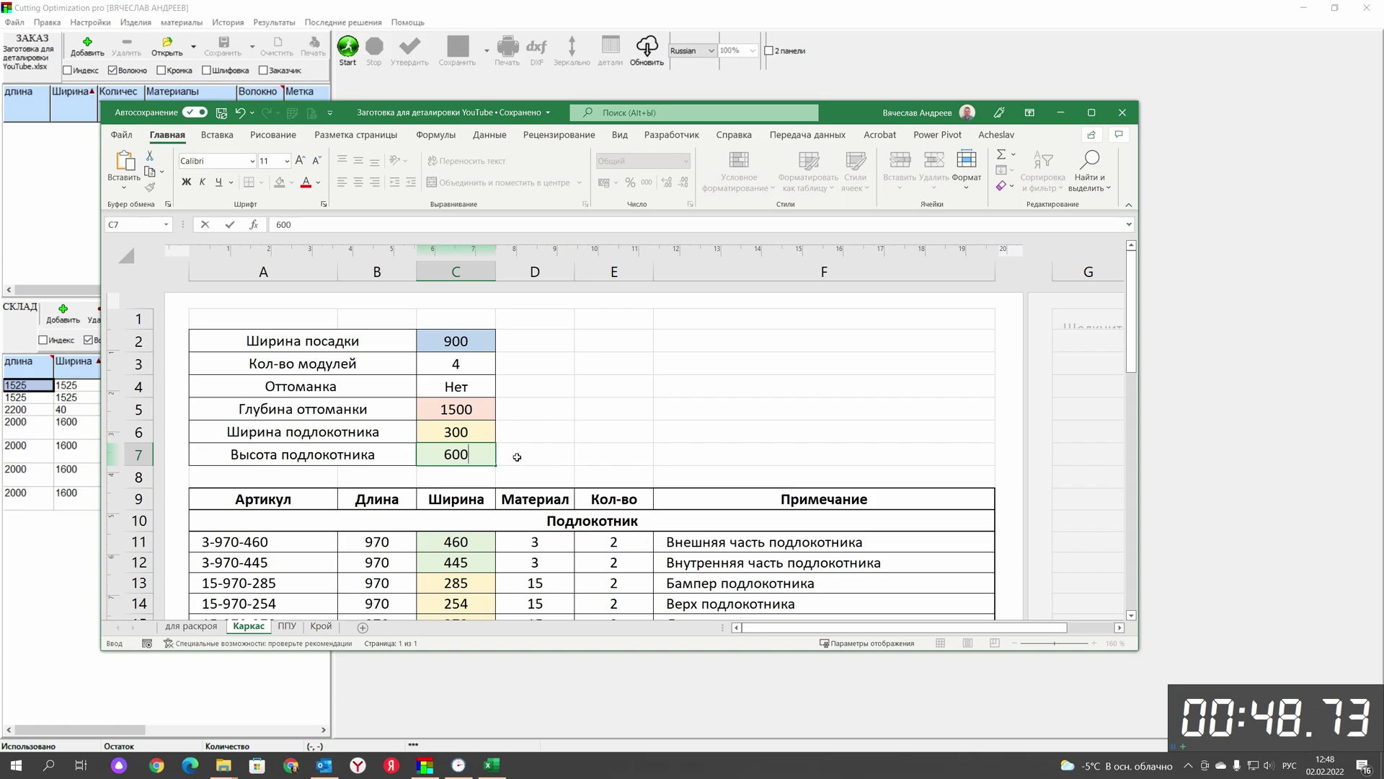
- Refresh the parts table on the "для раскроя" sheet with the new sofa dimensions and close the workbook
{"action": "left_click", "coordinate": [200, 627]}
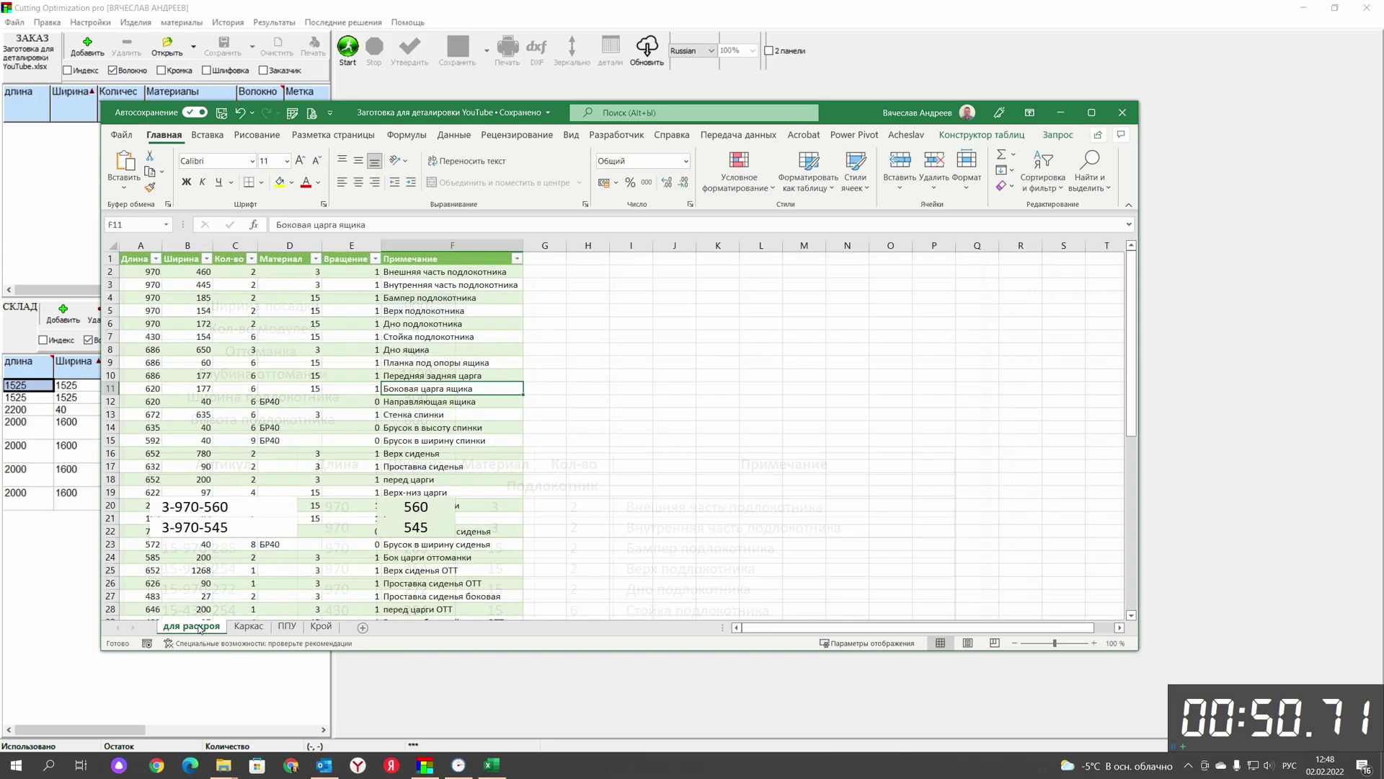
{"action": "right_click", "coordinate": [296, 375]}
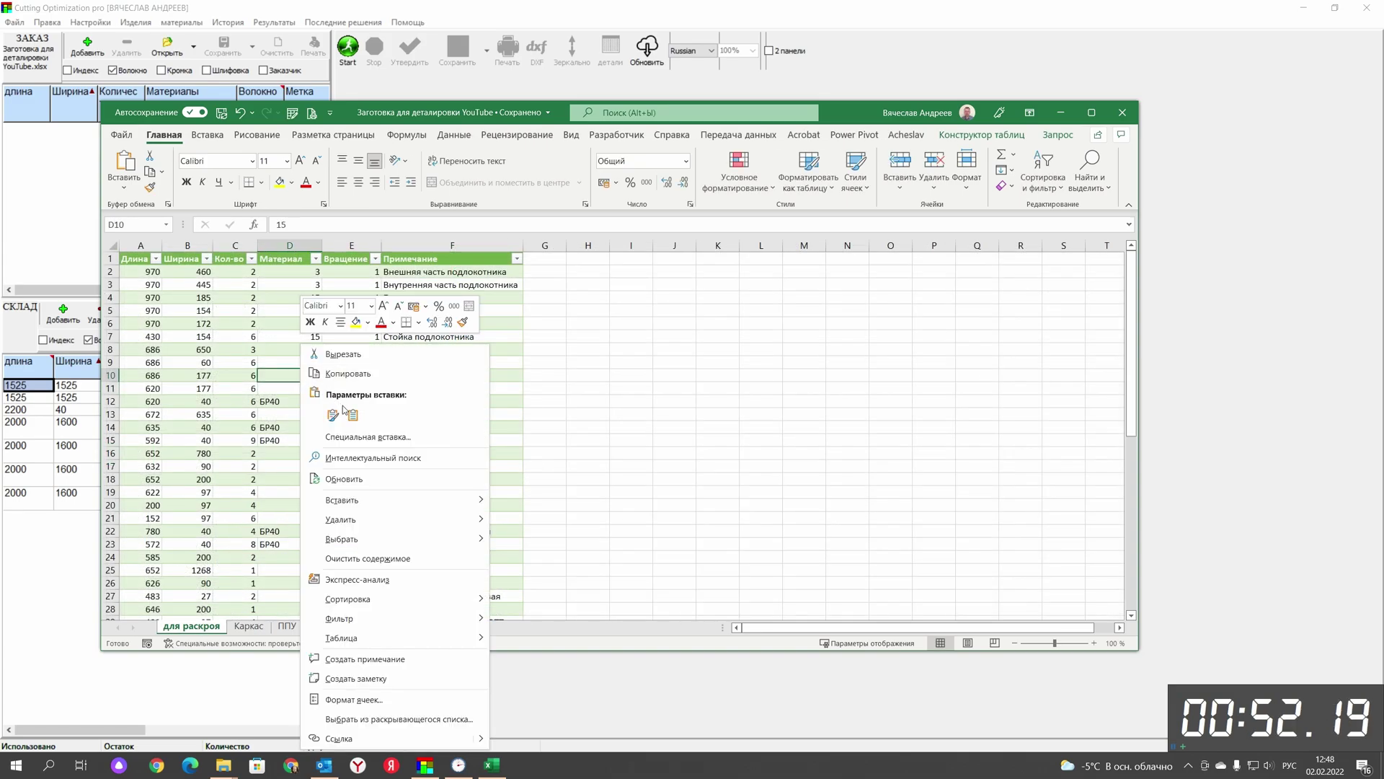
{"action": "left_click", "coordinate": [344, 479]}
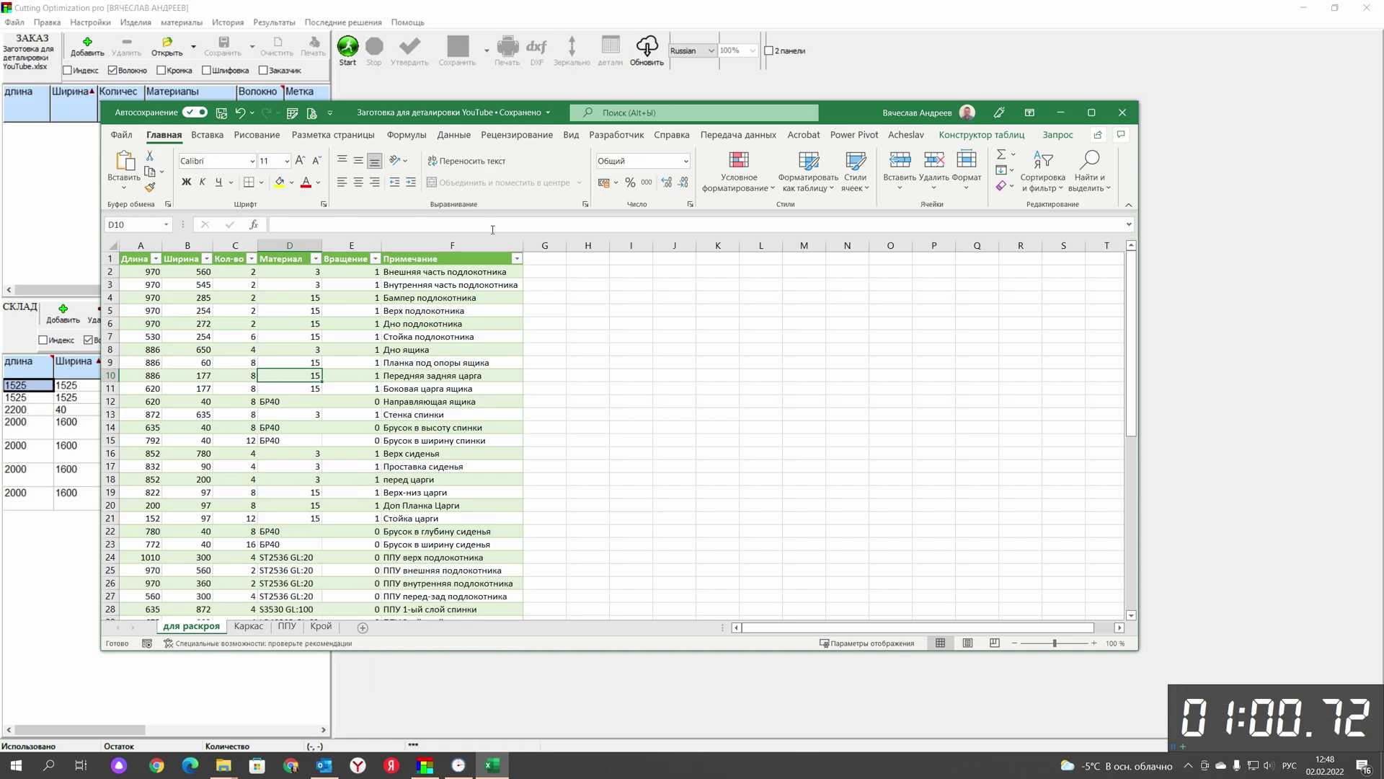
{"action": "left_click", "coordinate": [1121, 114]}
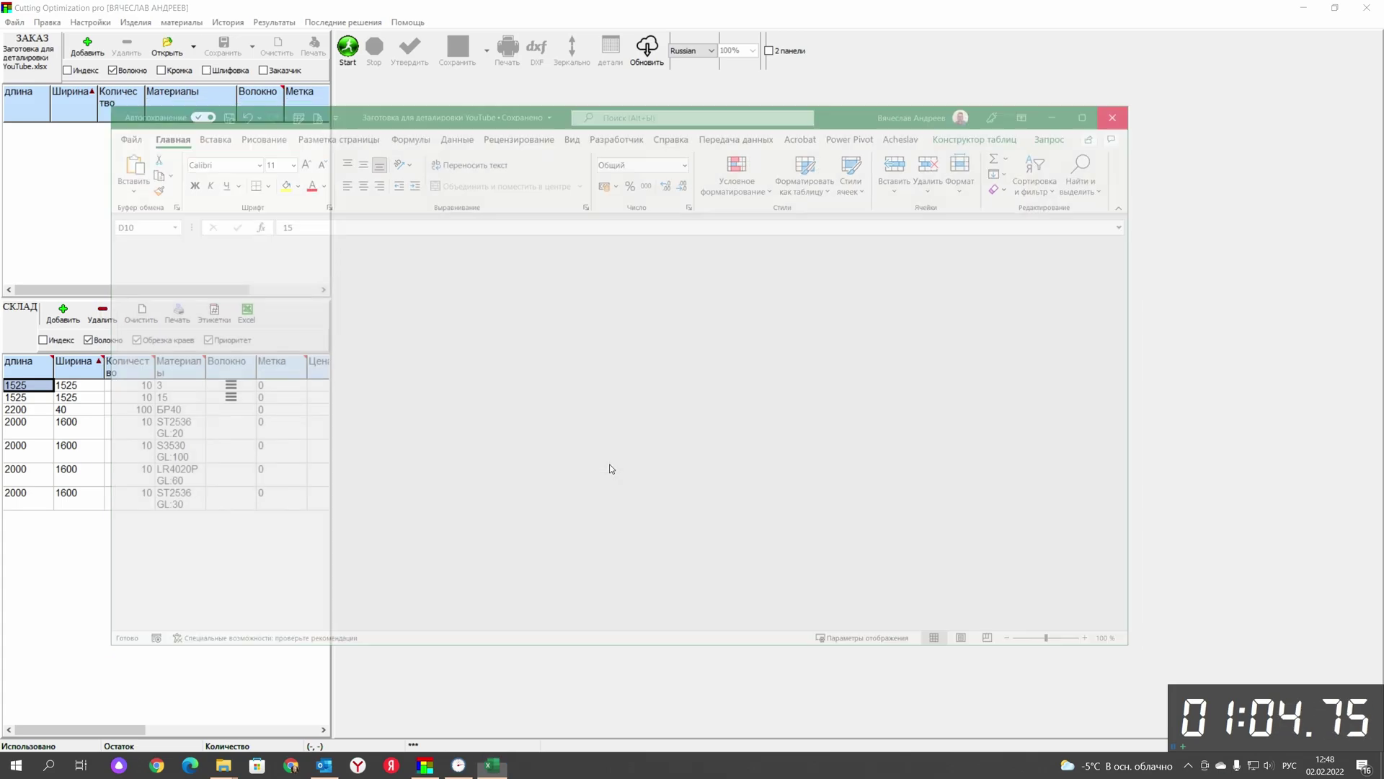
- Import the order parts from "Заготовка для деталировки YouTube" into Cutting Optimization pro, excluding the header row
{"action": "left_click", "coordinate": [167, 47]}
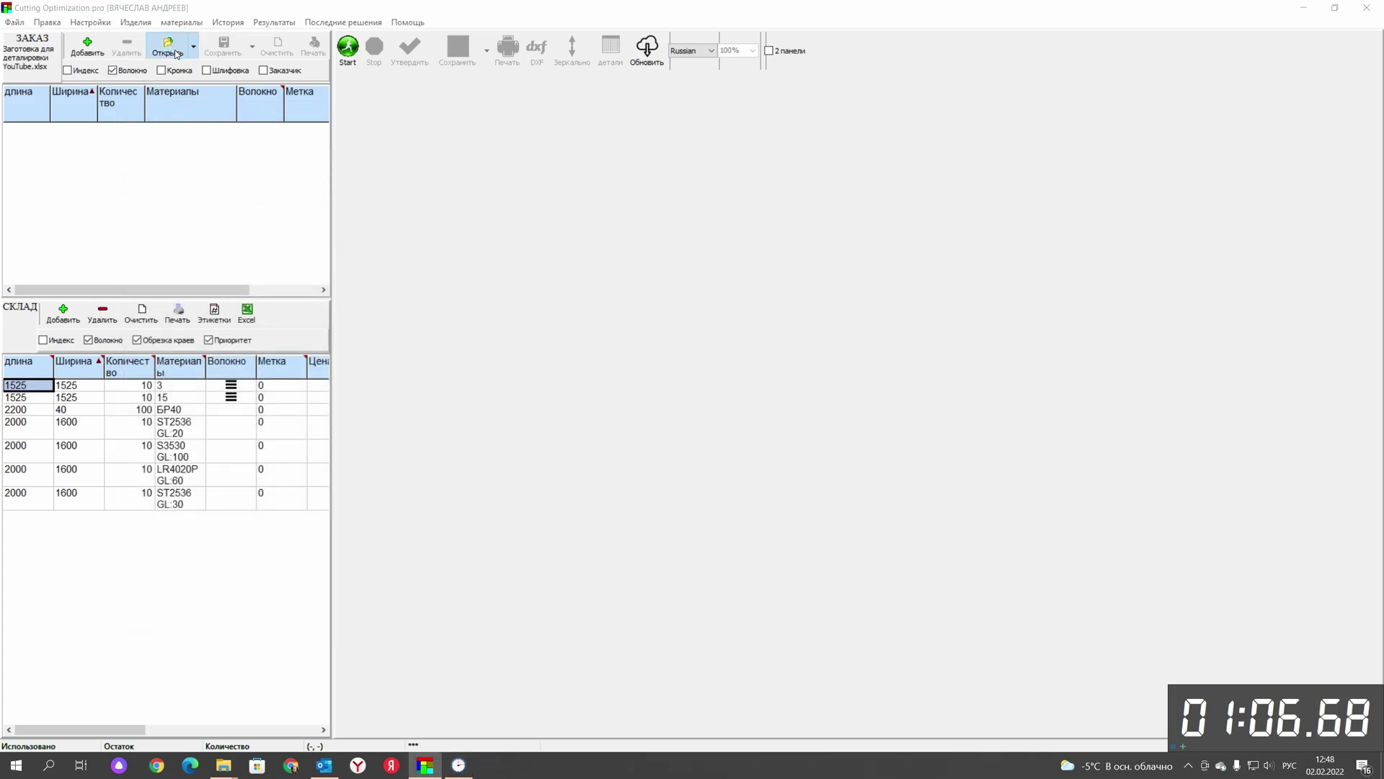
{"action": "left_click", "coordinate": [586, 206]}
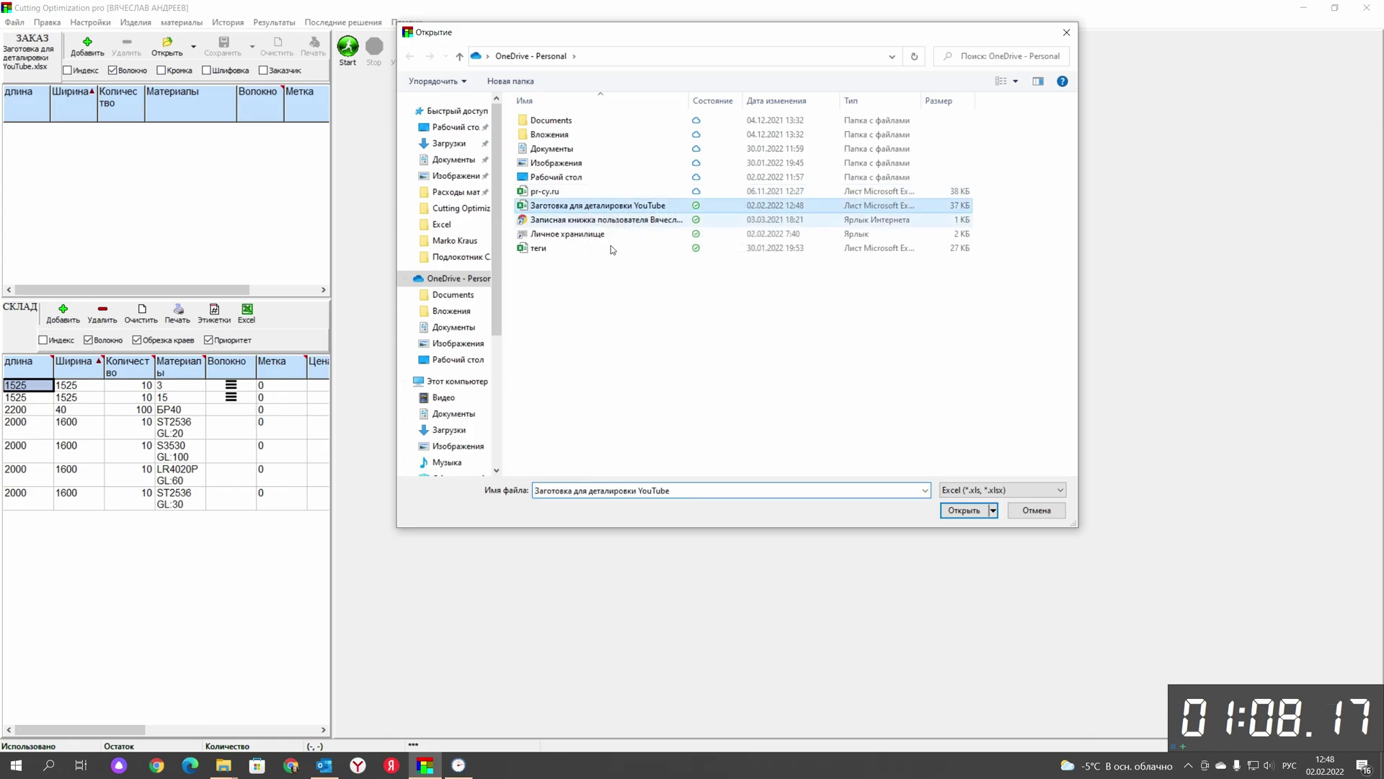
{"action": "left_click", "coordinate": [960, 510]}
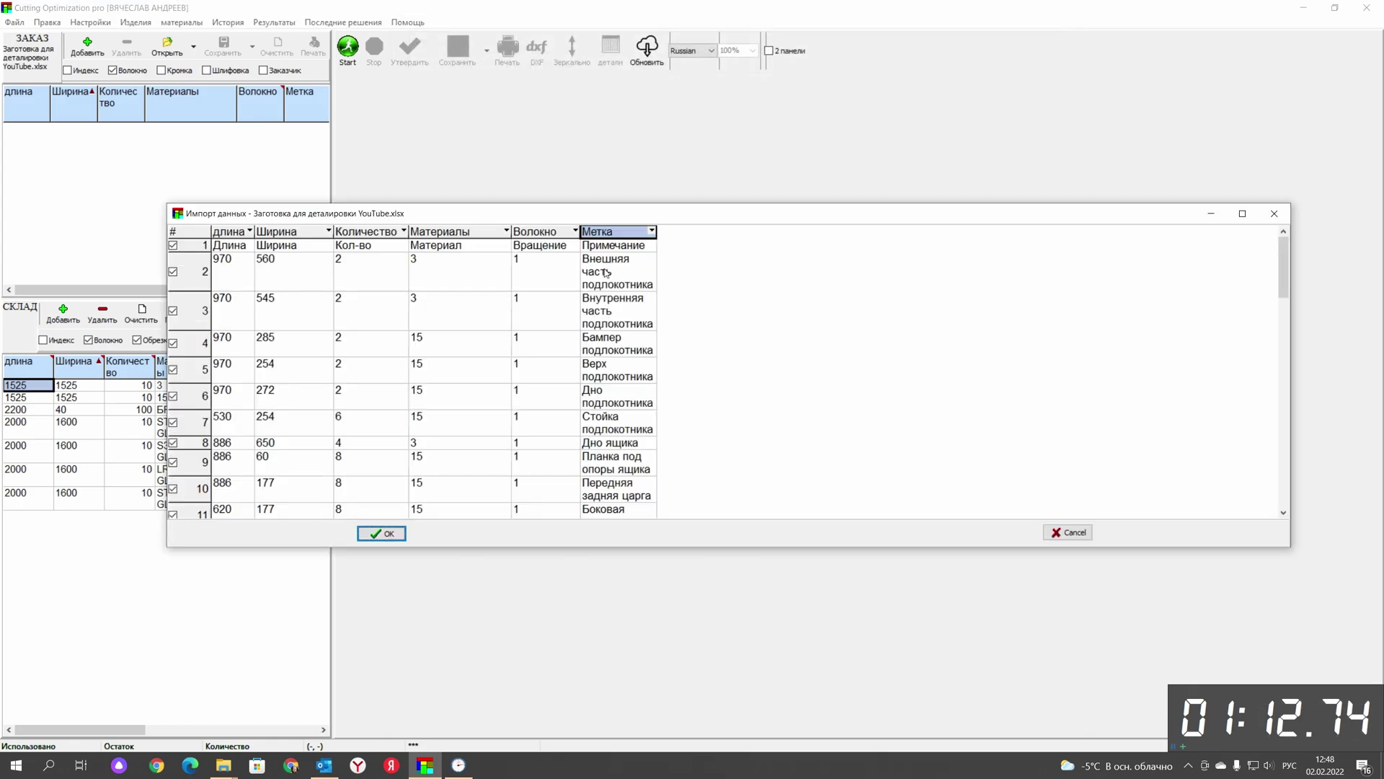
{"action": "left_click", "coordinate": [175, 246]}
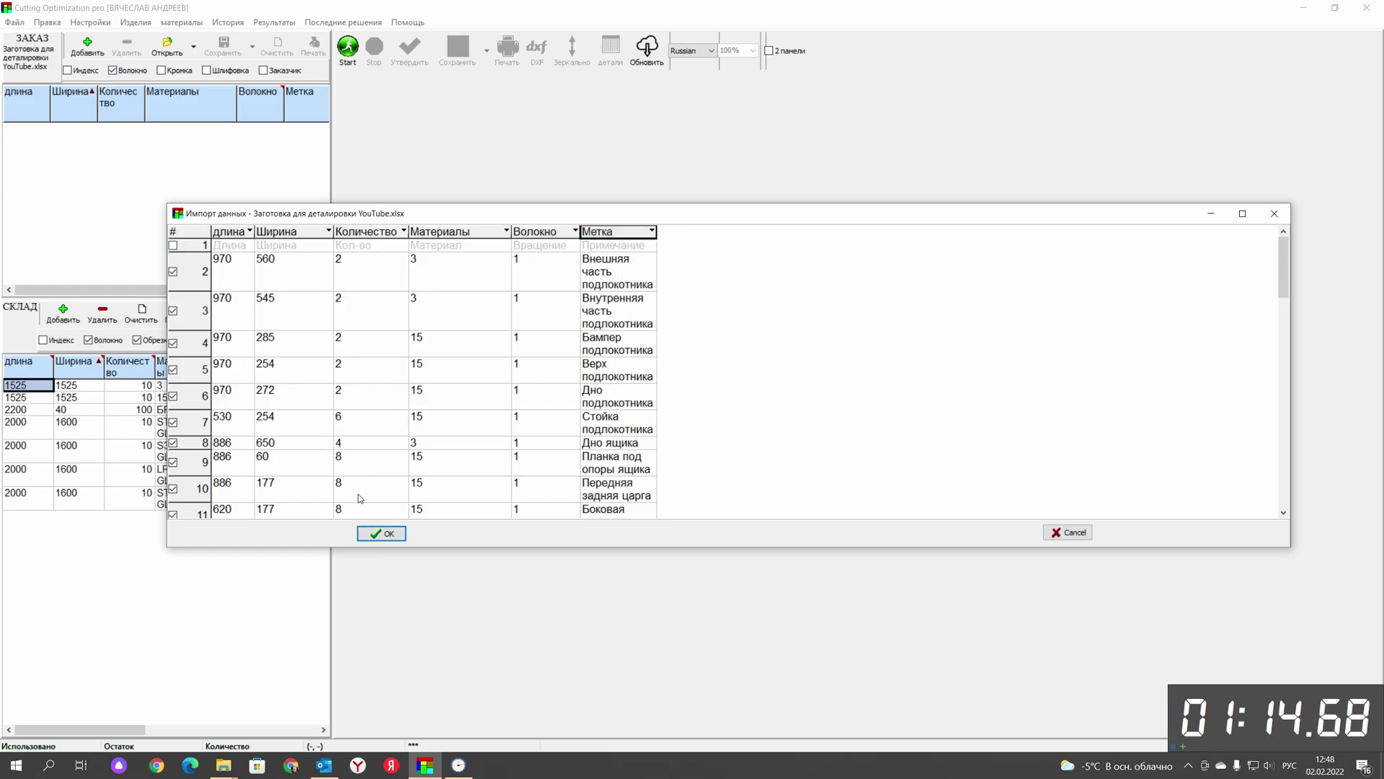
{"action": "left_click", "coordinate": [382, 534]}
- Run the cutting optimization for the imported parts and display the overall 2D statistics
{"action": "left_click", "coordinate": [347, 48]}
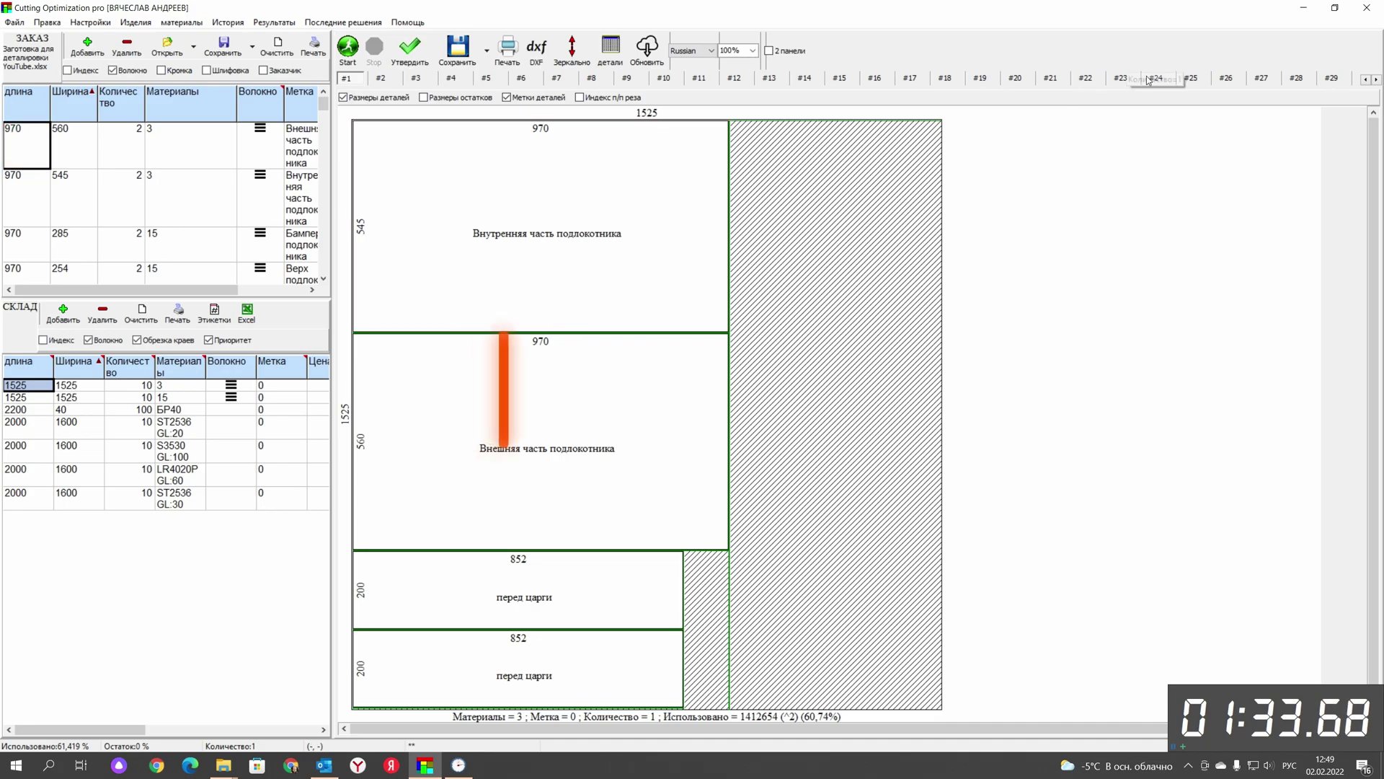
{"action": "left_click", "coordinate": [1377, 79]}
{"action": "left_click", "coordinate": [1376, 79]}
{"action": "left_click", "coordinate": [1376, 80]}
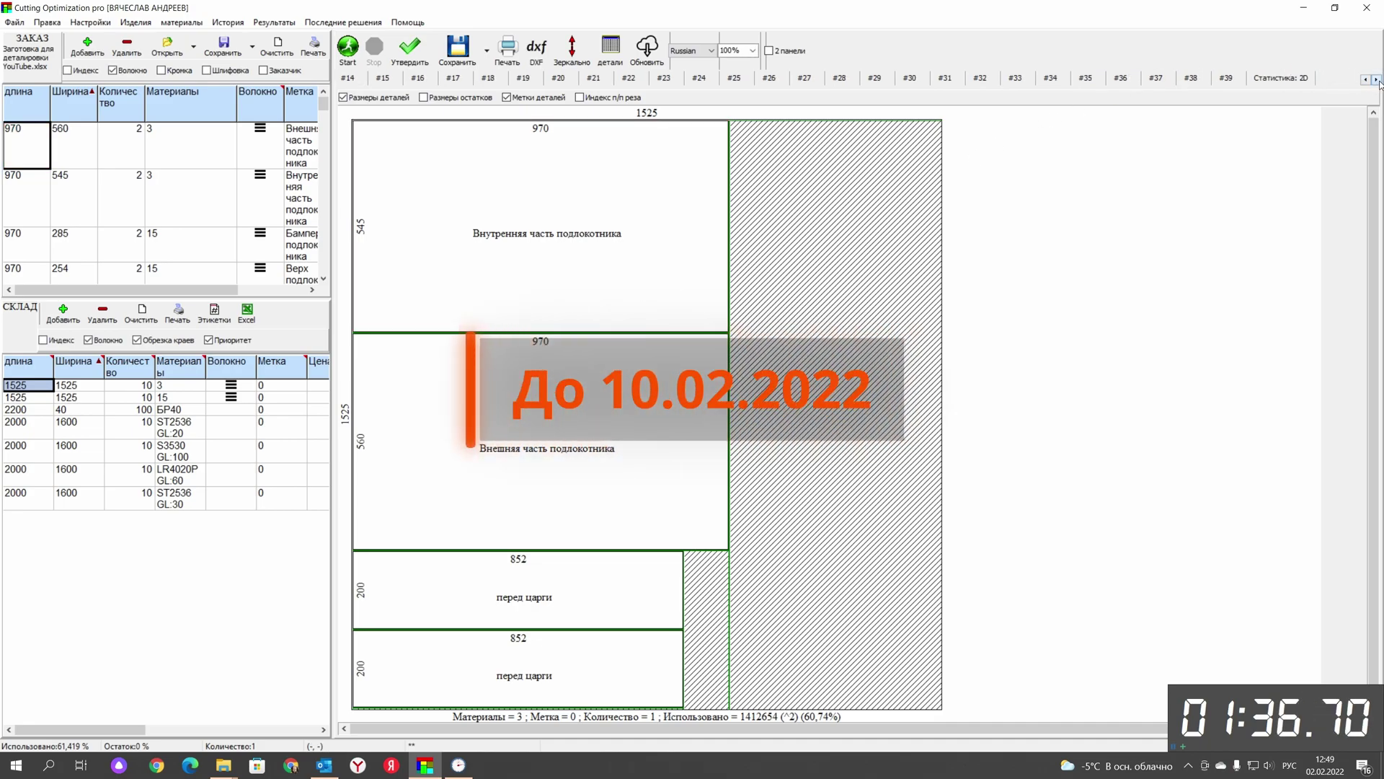
{"action": "left_click", "coordinate": [1278, 79]}
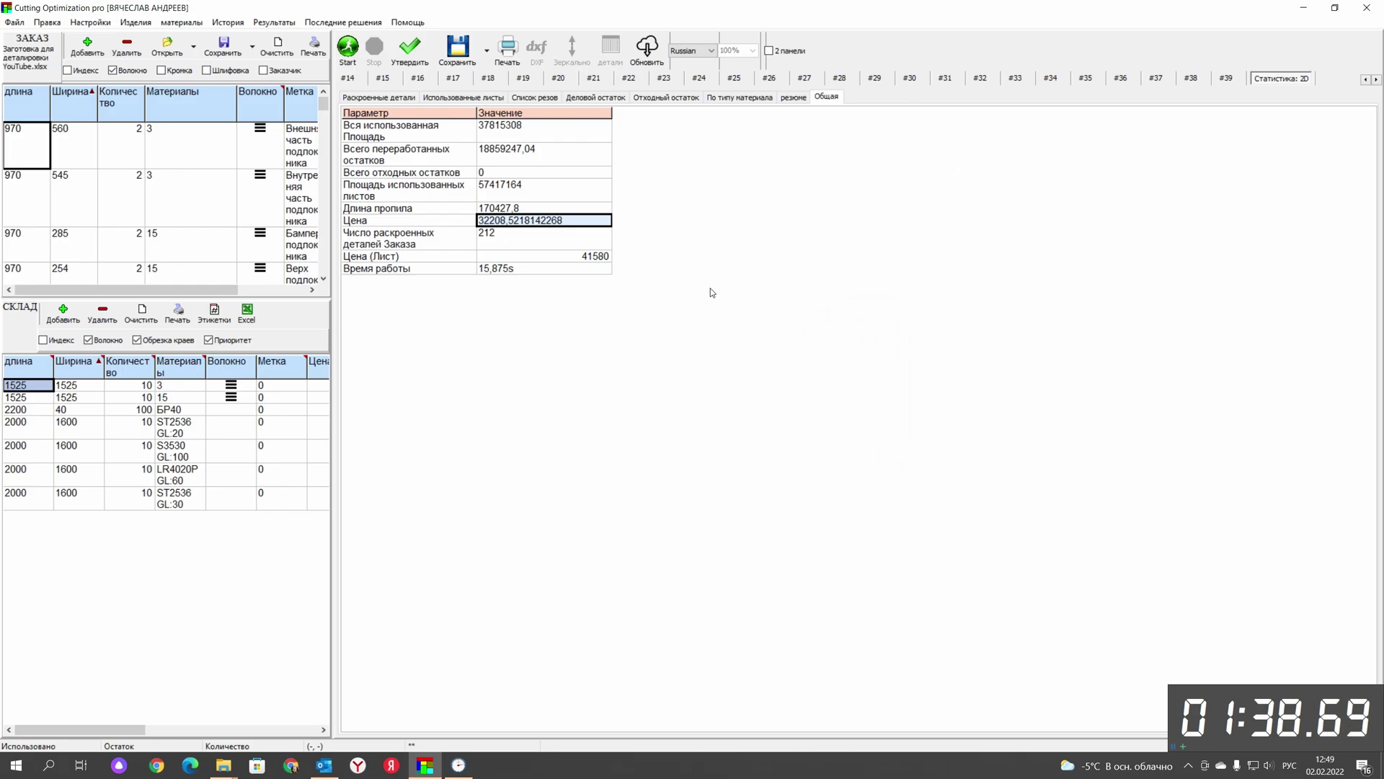
- Stop the on-screen stopwatch and check Цена and Цена (Лист) for the resized sofa
{"action": "left_click", "coordinate": [1173, 746]}
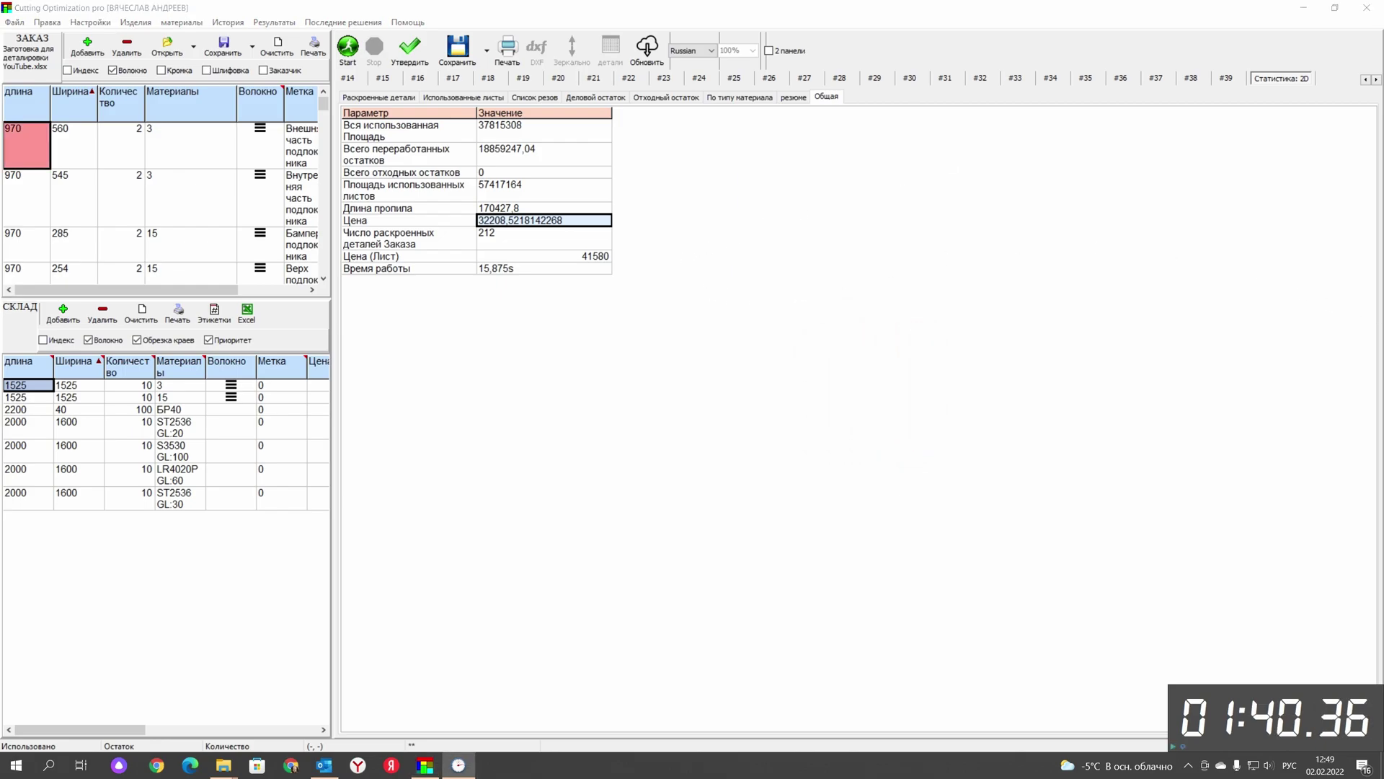
{"action": "left_click", "coordinate": [813, 387]}
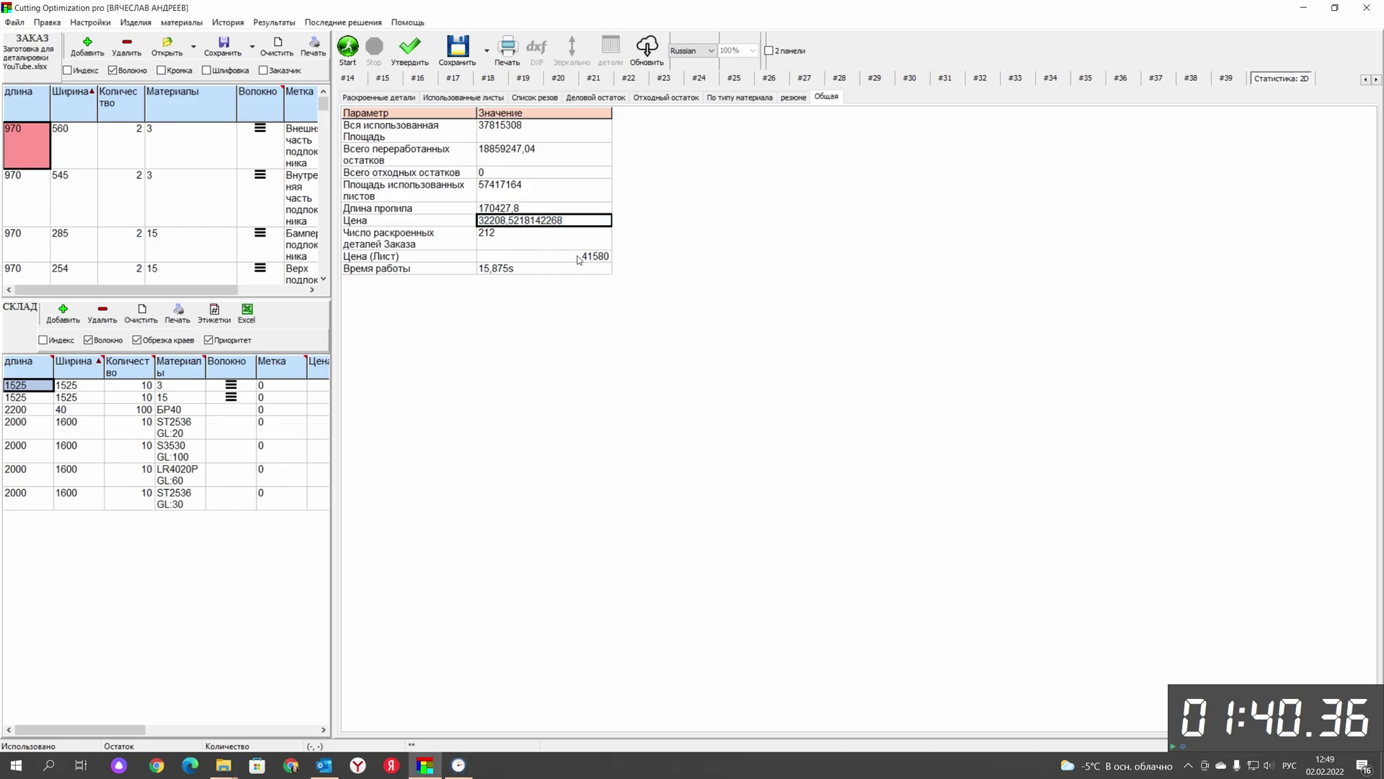
{"action": "key", "text": "Down"}
{"action": "key", "text": "Down"}
{"action": "left_click", "coordinate": [499, 219]}
{"action": "left_click", "coordinate": [584, 258]}
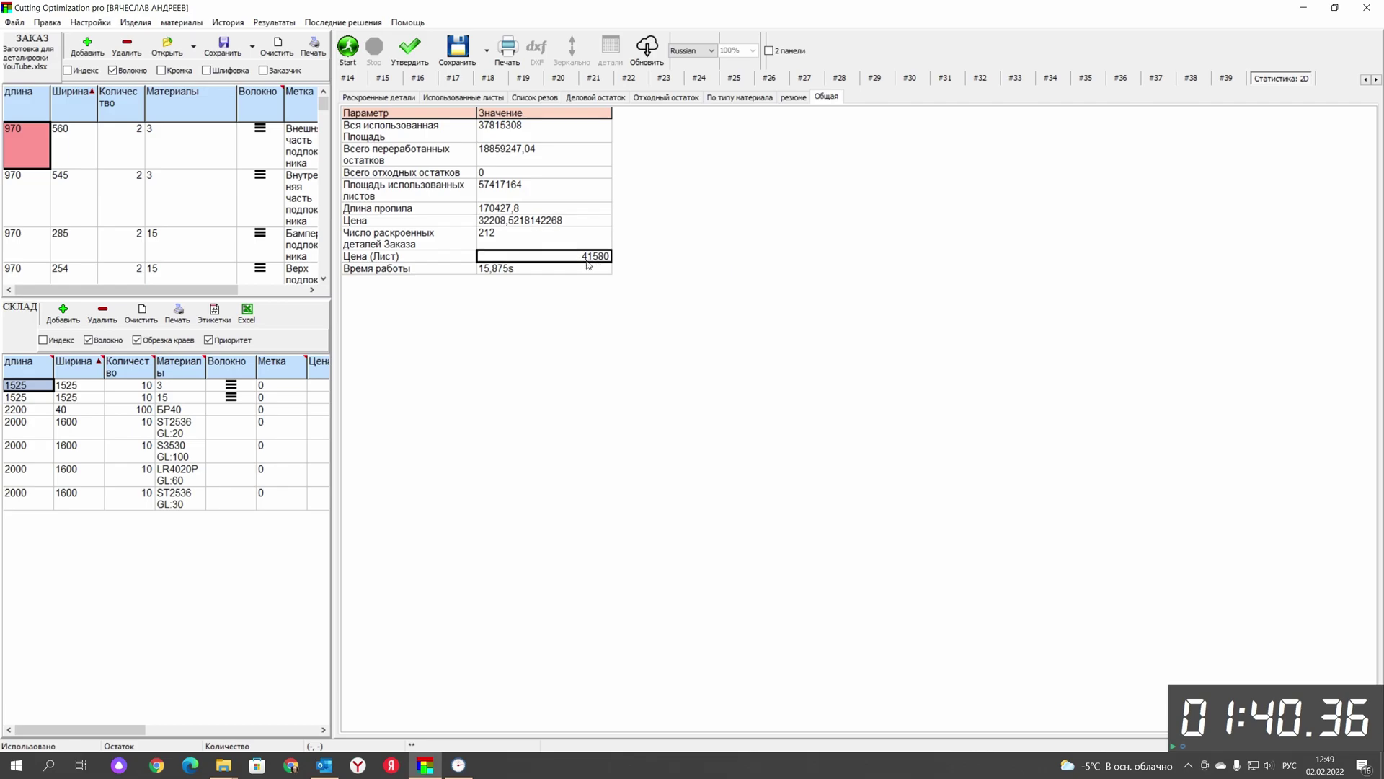
- Check the Цена value in the overall 2D statistics of the resized sofa
{"action": "left_click", "coordinate": [481, 222]}
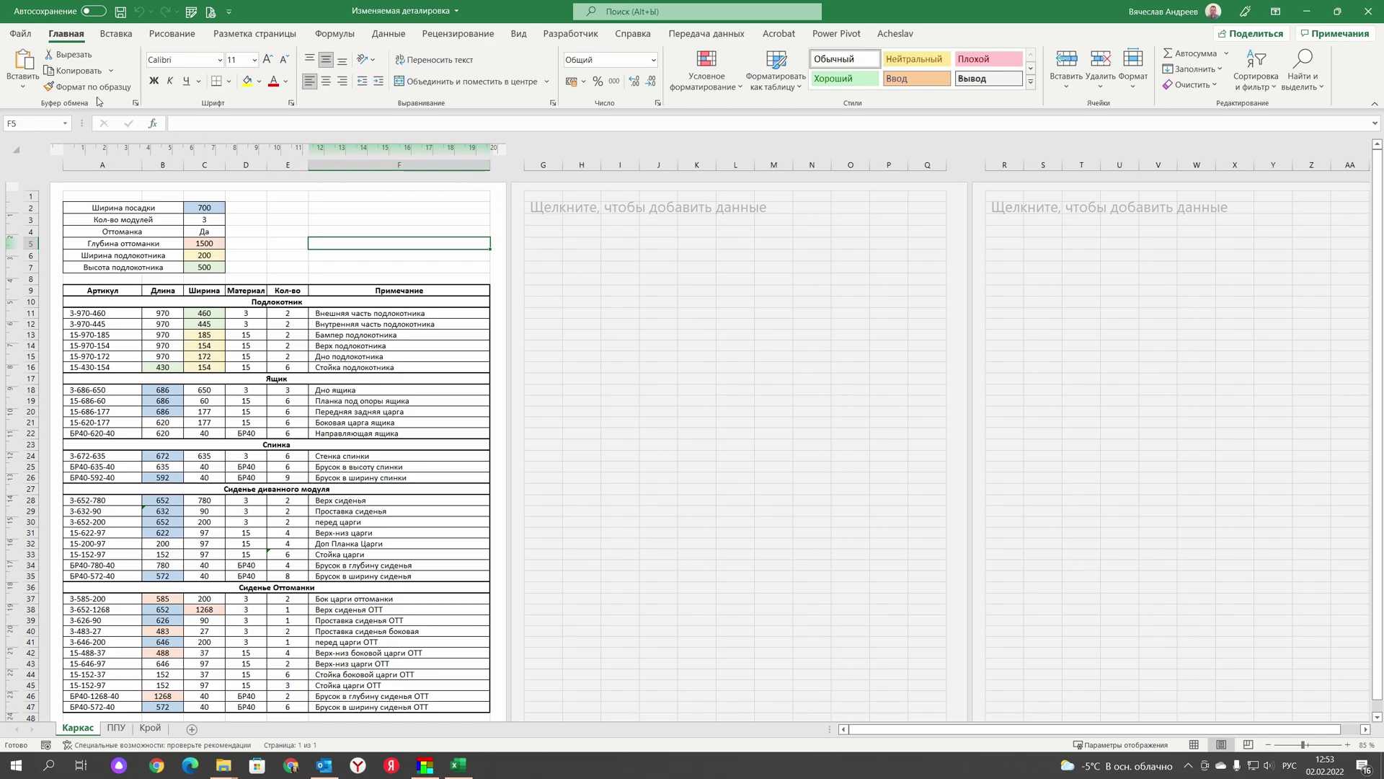
- Switch to Excel and save a copy of the parts workbook as "Изменяемая деталировка в2"
{"action": "left_click", "coordinate": [21, 34]}
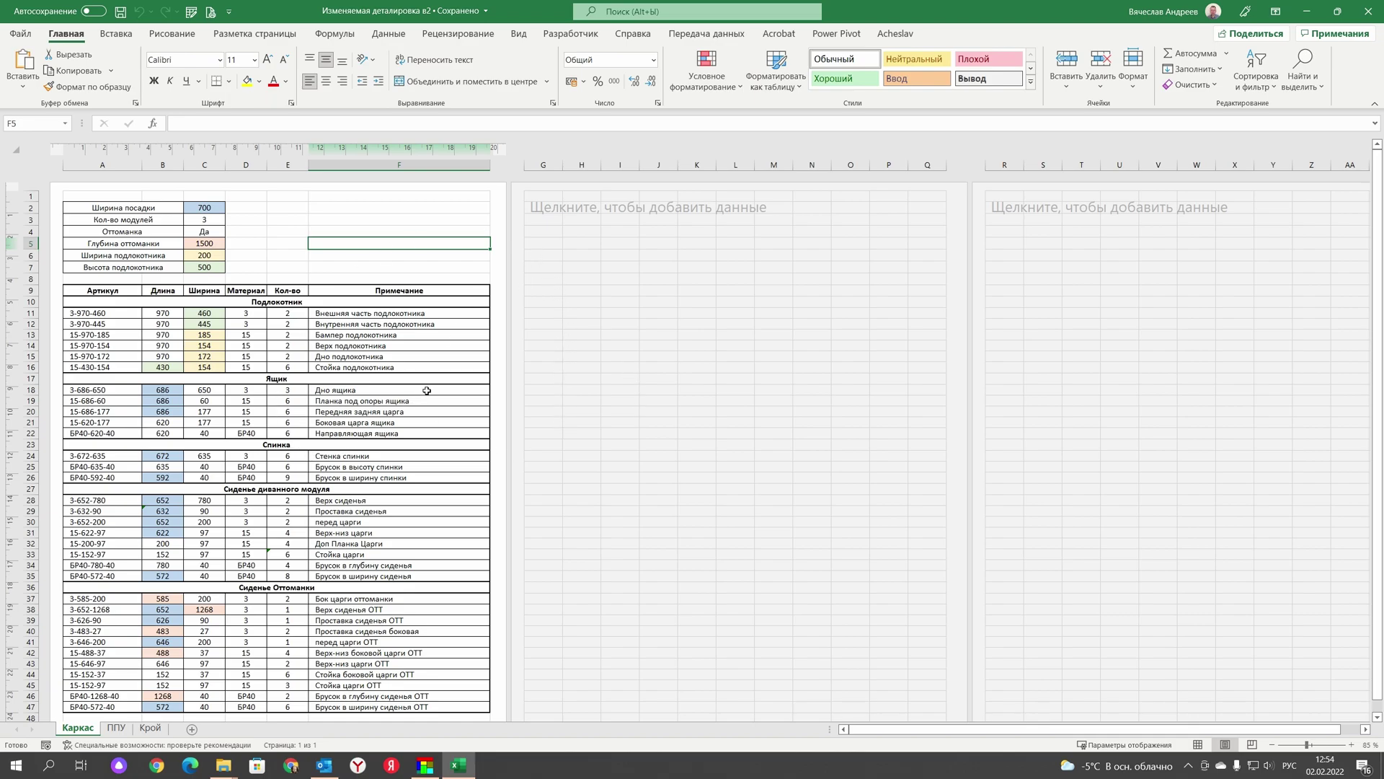
{"action": "key", "text": "Up"}
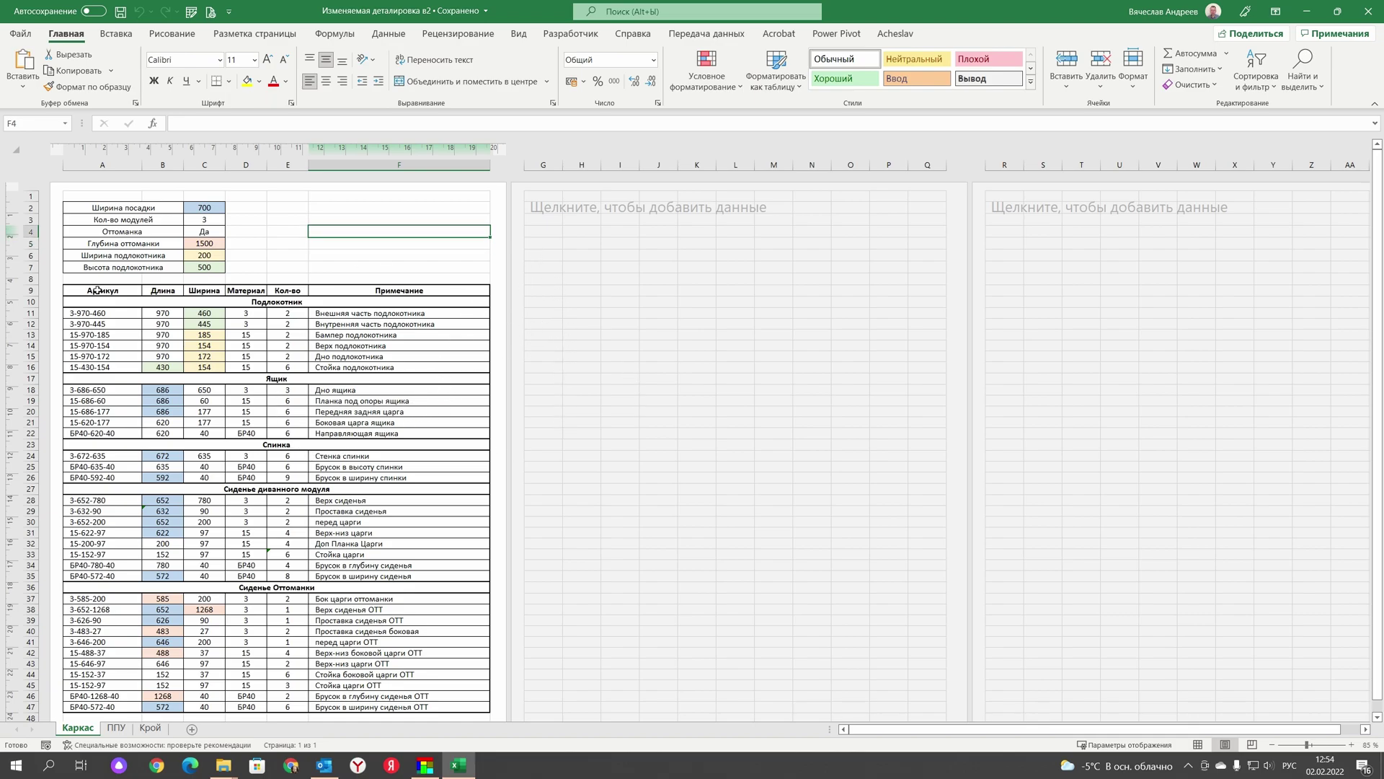
- Define the name "Пиломатериалы" for the parts table A9:F47 on the Каркас sheet
{"action": "left_click_drag", "start_coordinate": [79, 292], "coordinate": [400, 707]}
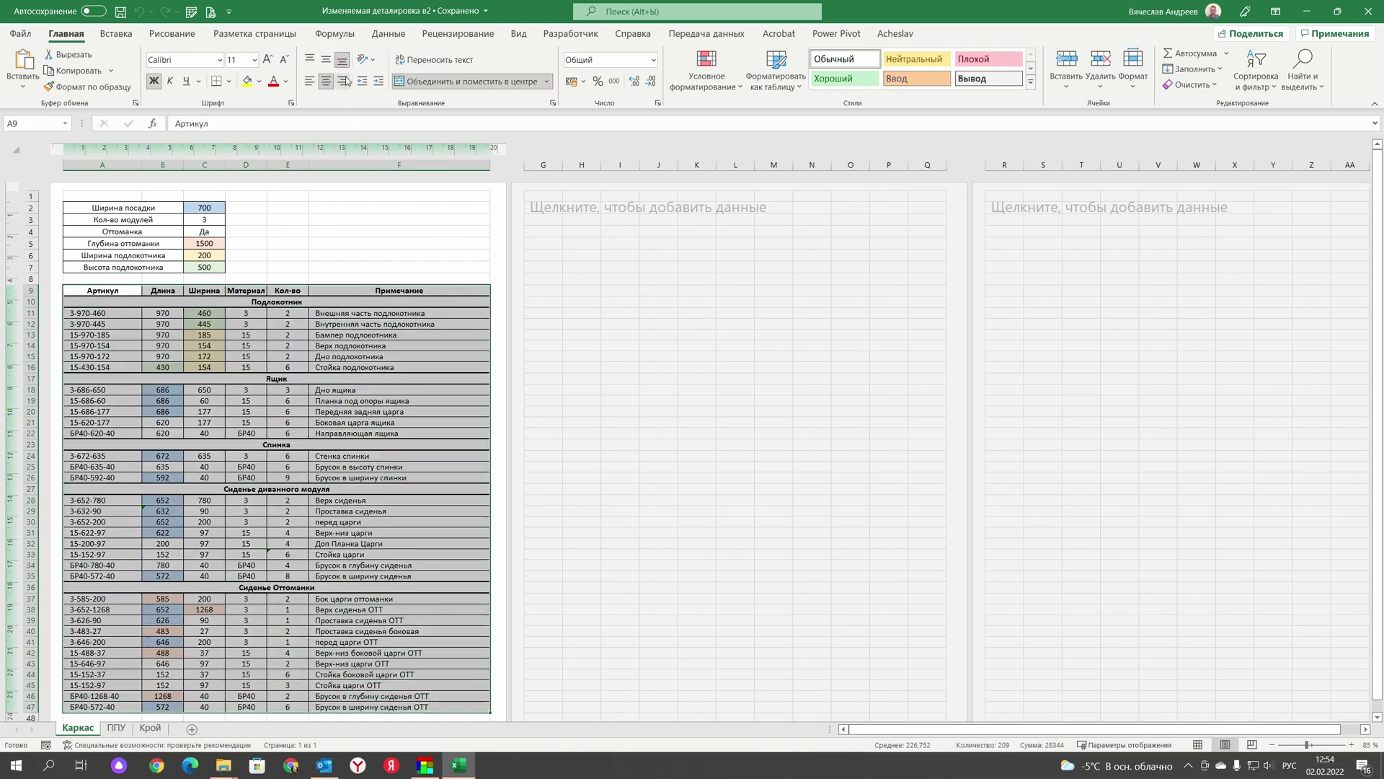
{"action": "left_click", "coordinate": [335, 33]}
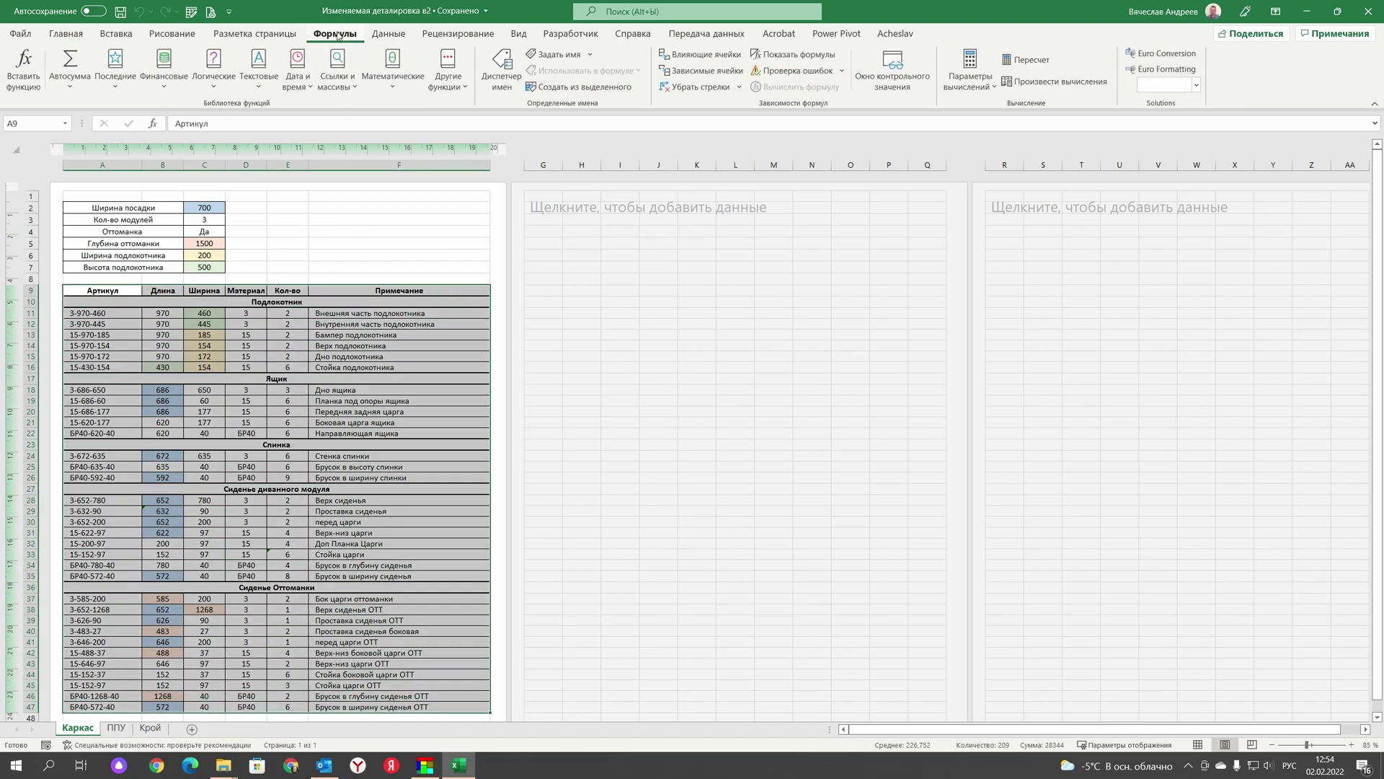
{"action": "left_click", "coordinate": [564, 55]}
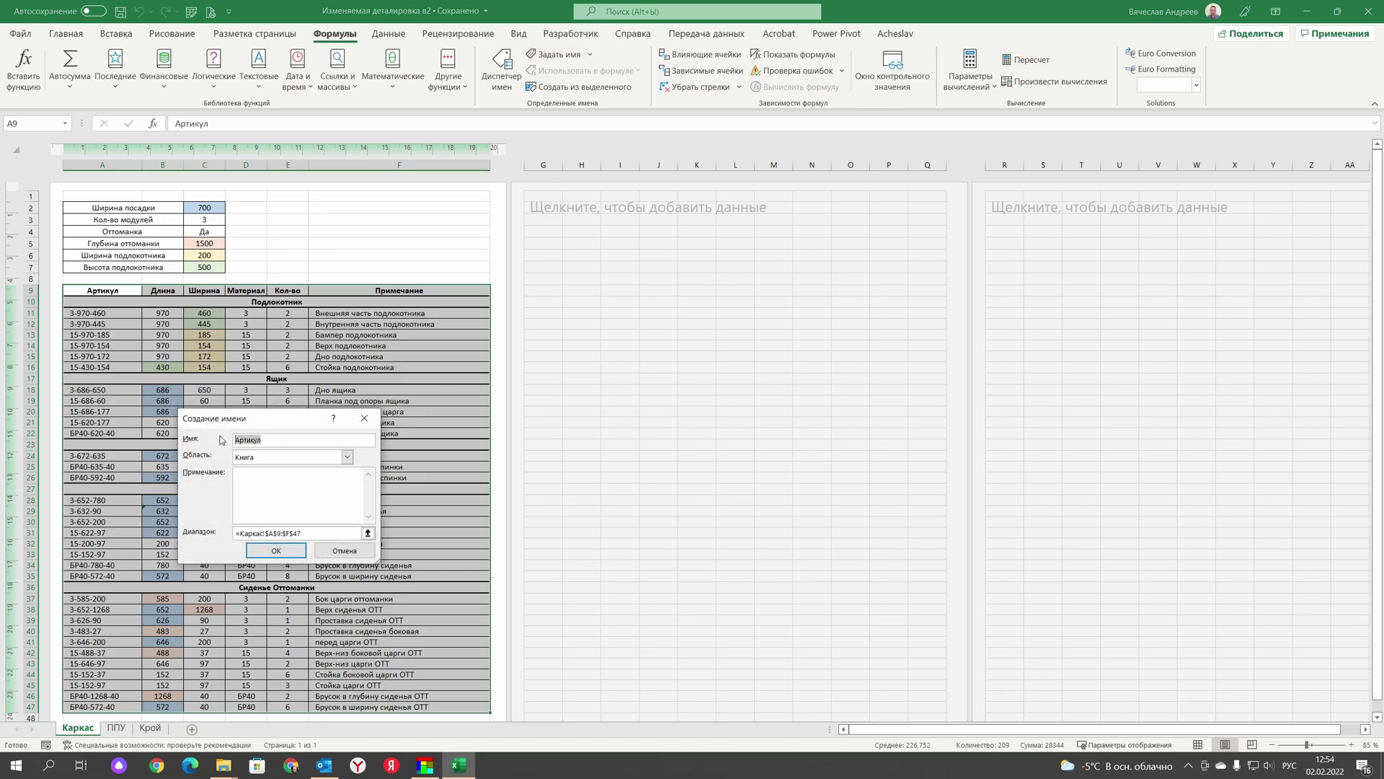
{"action": "type", "text": "Пиломатериалы"}
{"action": "key", "text": "Return"}
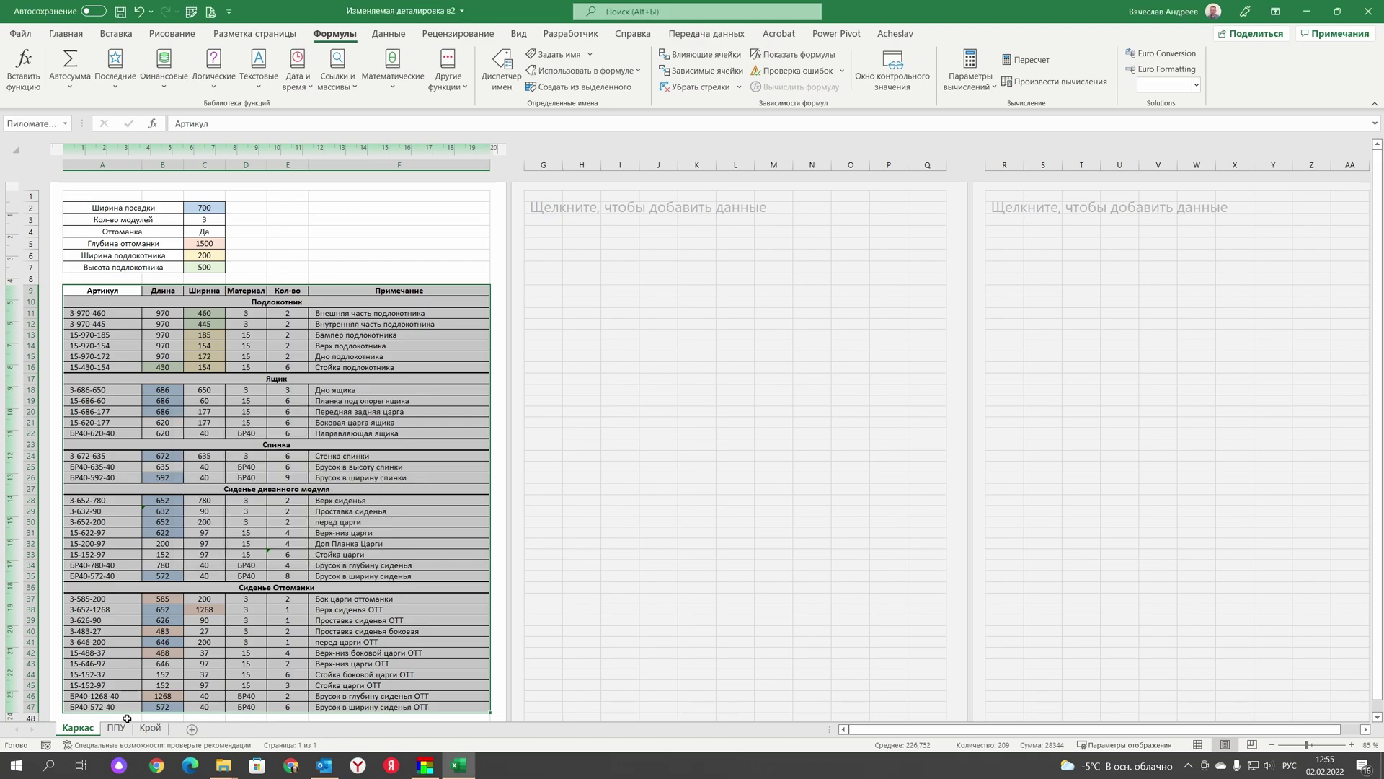
- Define the name "ППУ" for the foam parts table A9:F33 on the ППУ sheet
{"action": "left_click", "coordinate": [116, 727]}
{"action": "left_click_drag", "start_coordinate": [130, 312], "coordinate": [472, 629]}
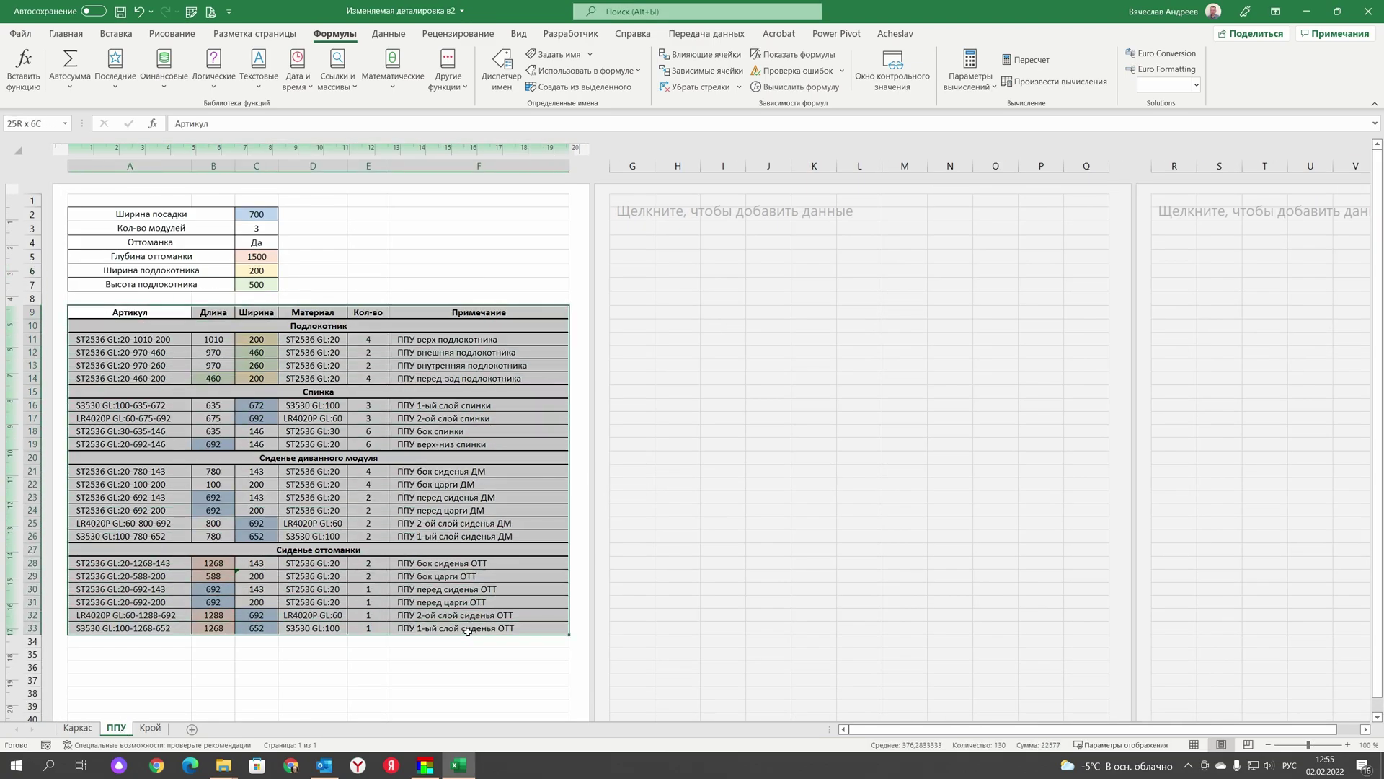
{"action": "left_click", "coordinate": [556, 54]}
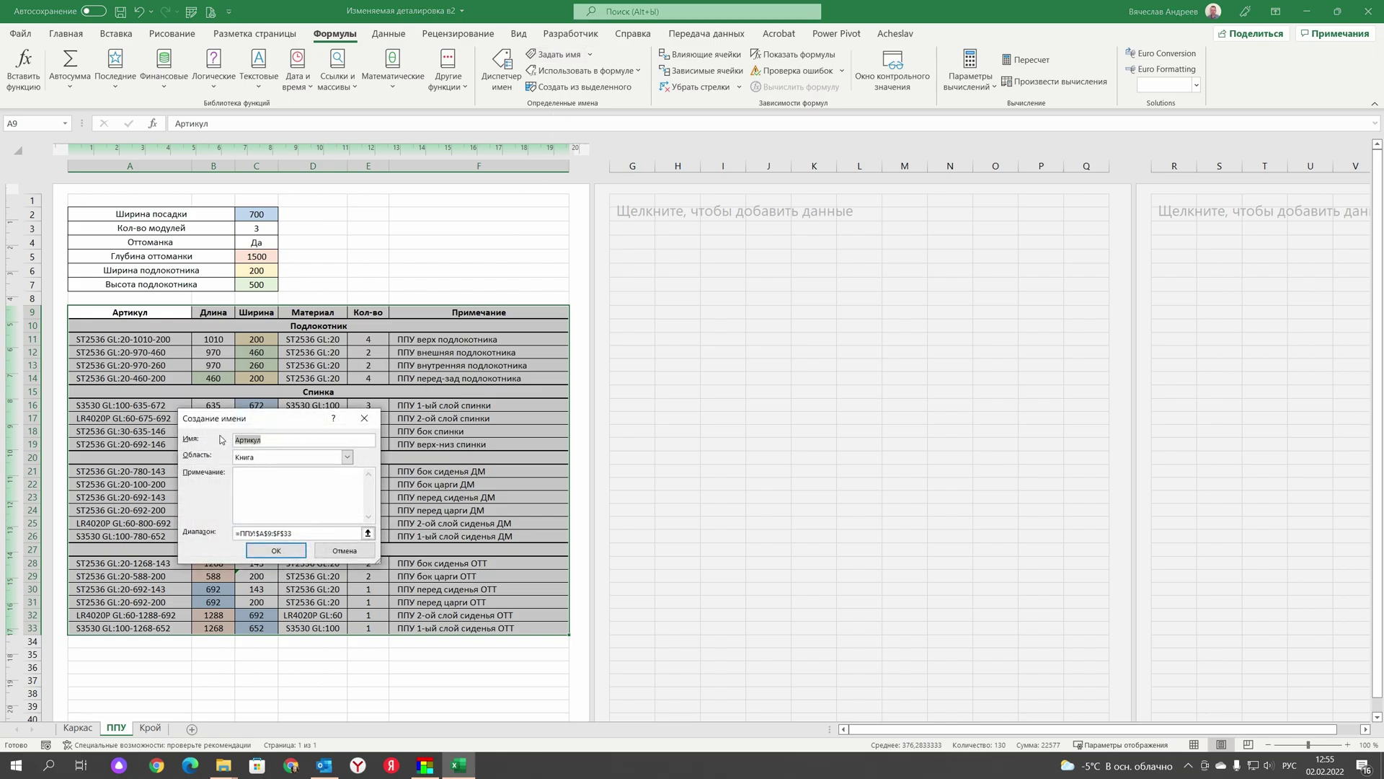
{"action": "type", "text": "ППУ"}
{"action": "key", "text": "Return"}
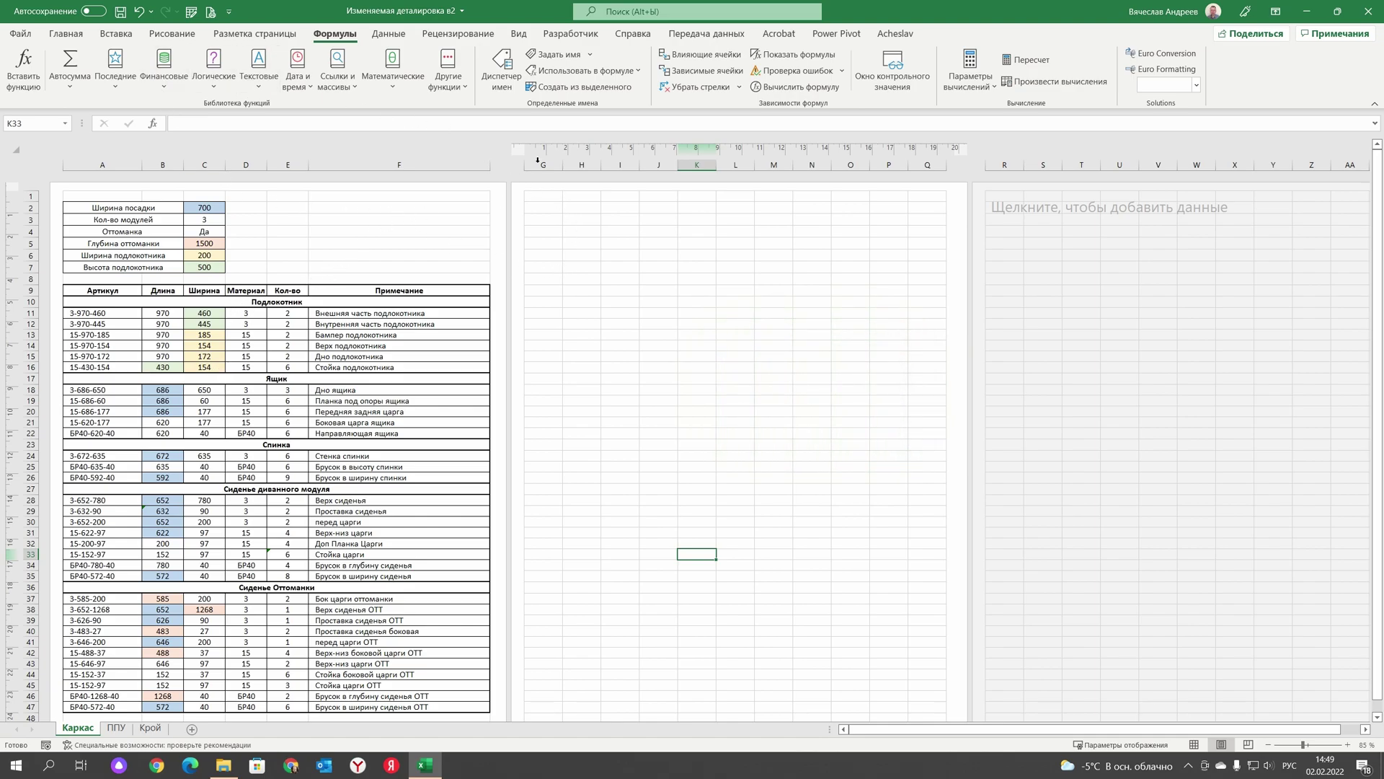
- Load the Пиломатериалы range from the Каркас sheet into Power Query and remove the automatic "Измененный тип" step
{"action": "left_click", "coordinate": [388, 36]}
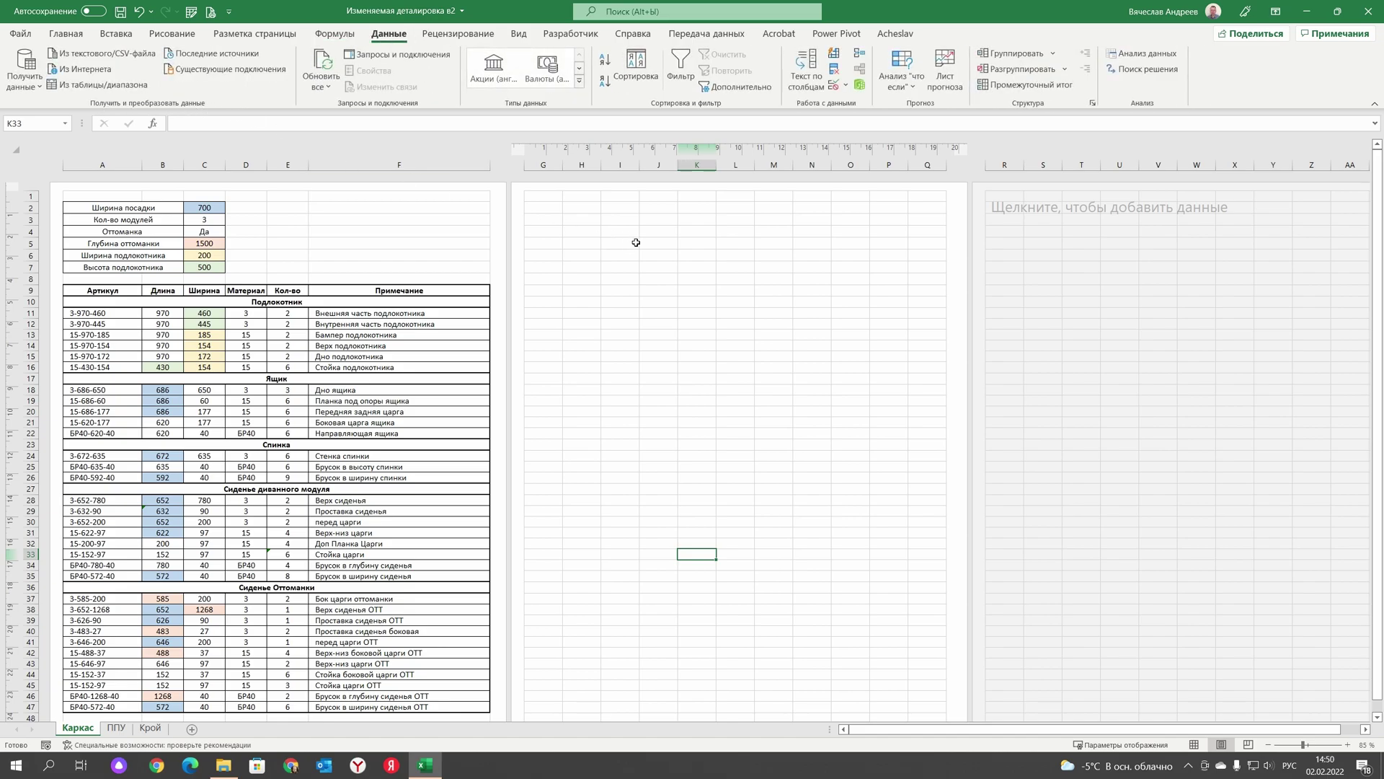
{"action": "left_click_drag", "start_coordinate": [96, 290], "coordinate": [404, 707]}
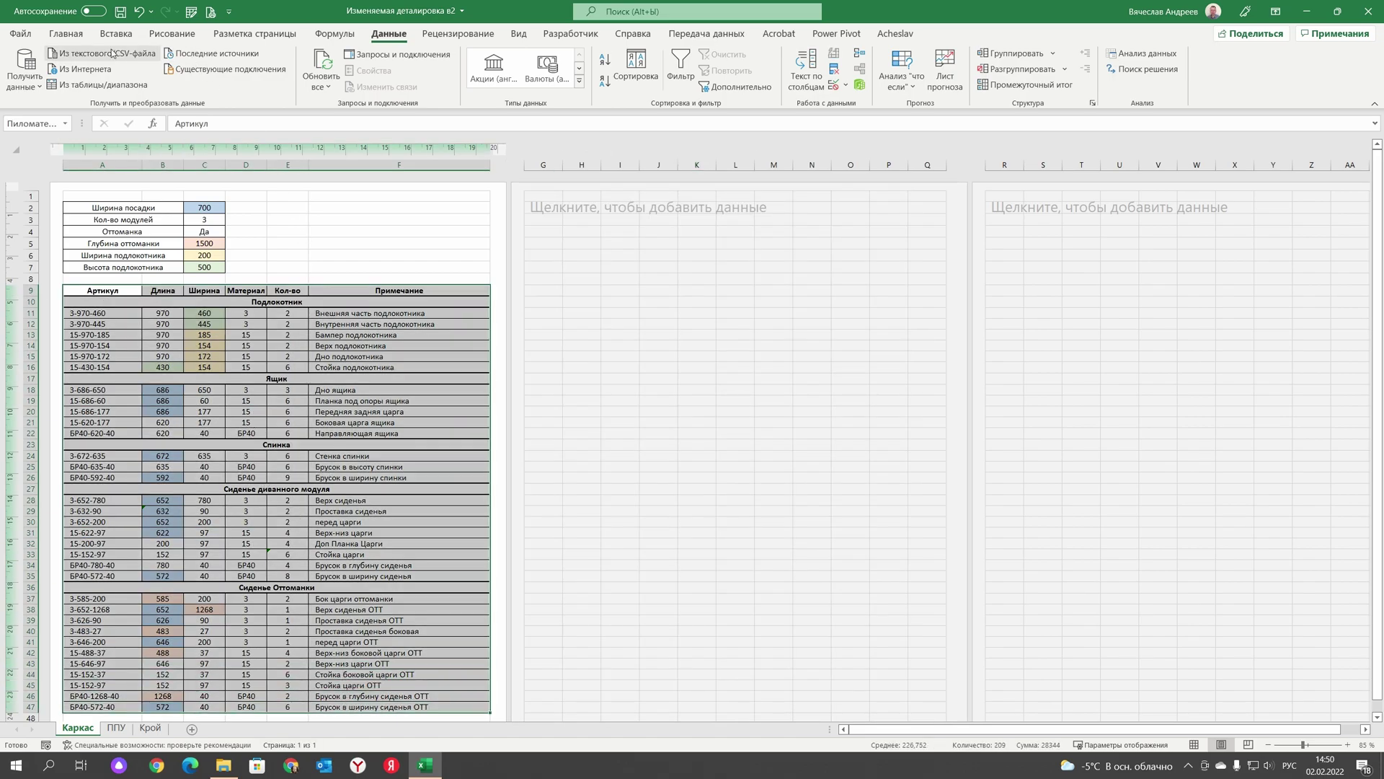
{"action": "left_click", "coordinate": [59, 86]}
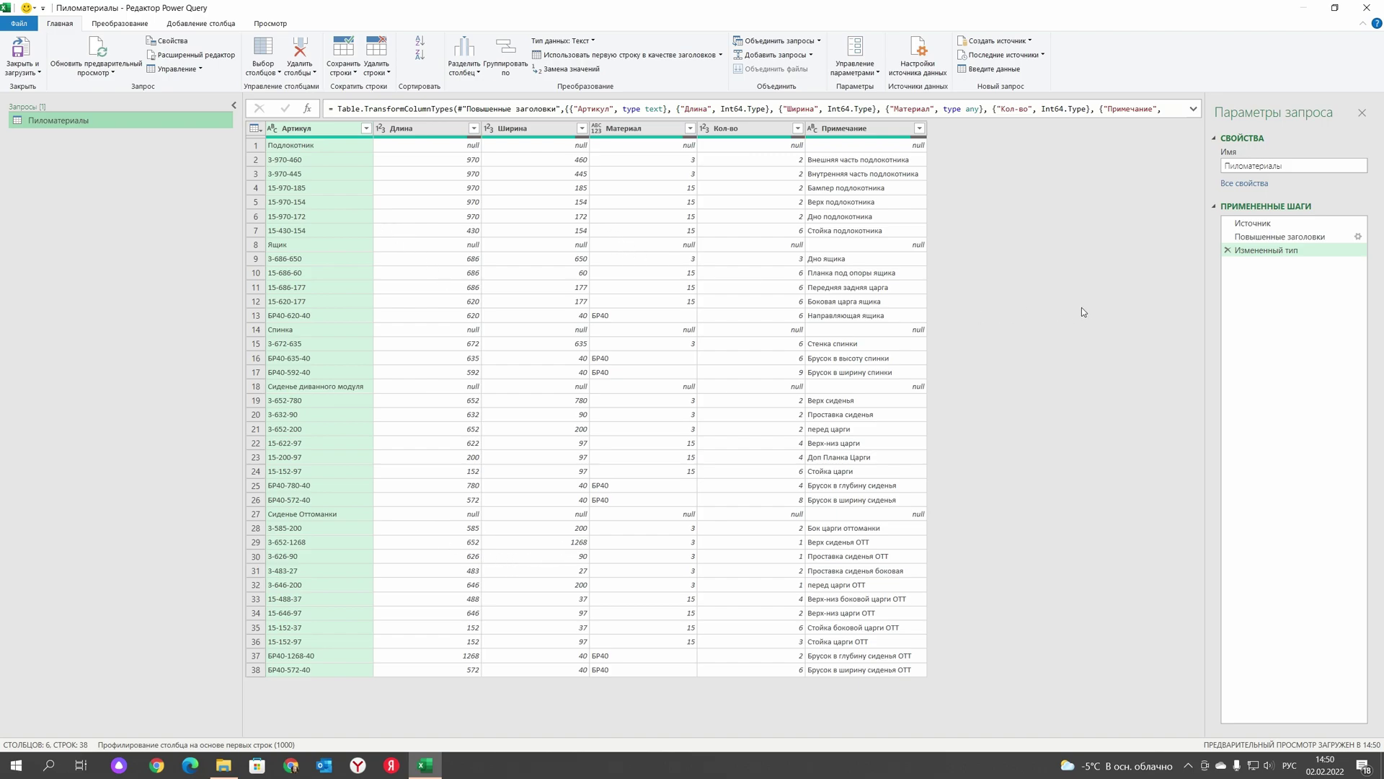
{"action": "left_click", "coordinate": [1227, 250]}
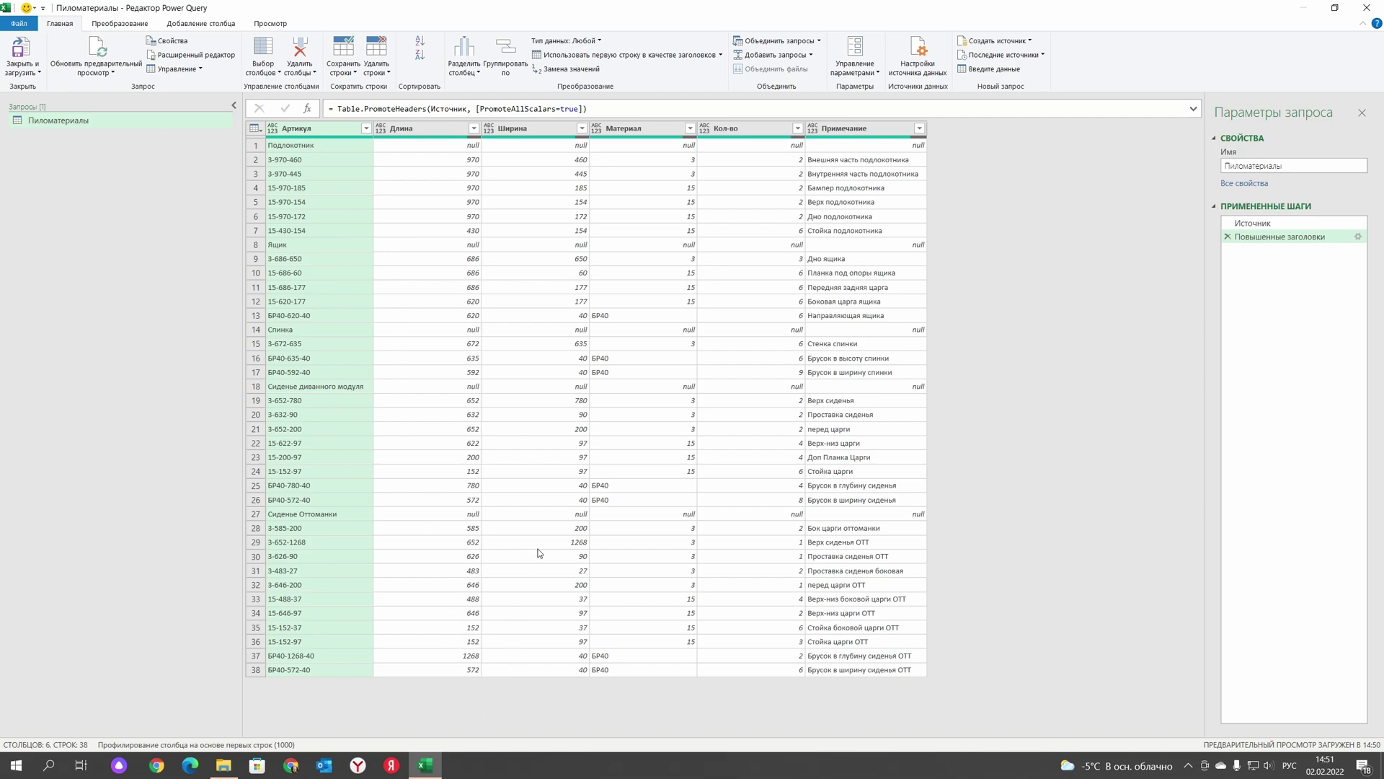
- Filter the null rows out of the Длина column
{"action": "left_click", "coordinate": [409, 129]}
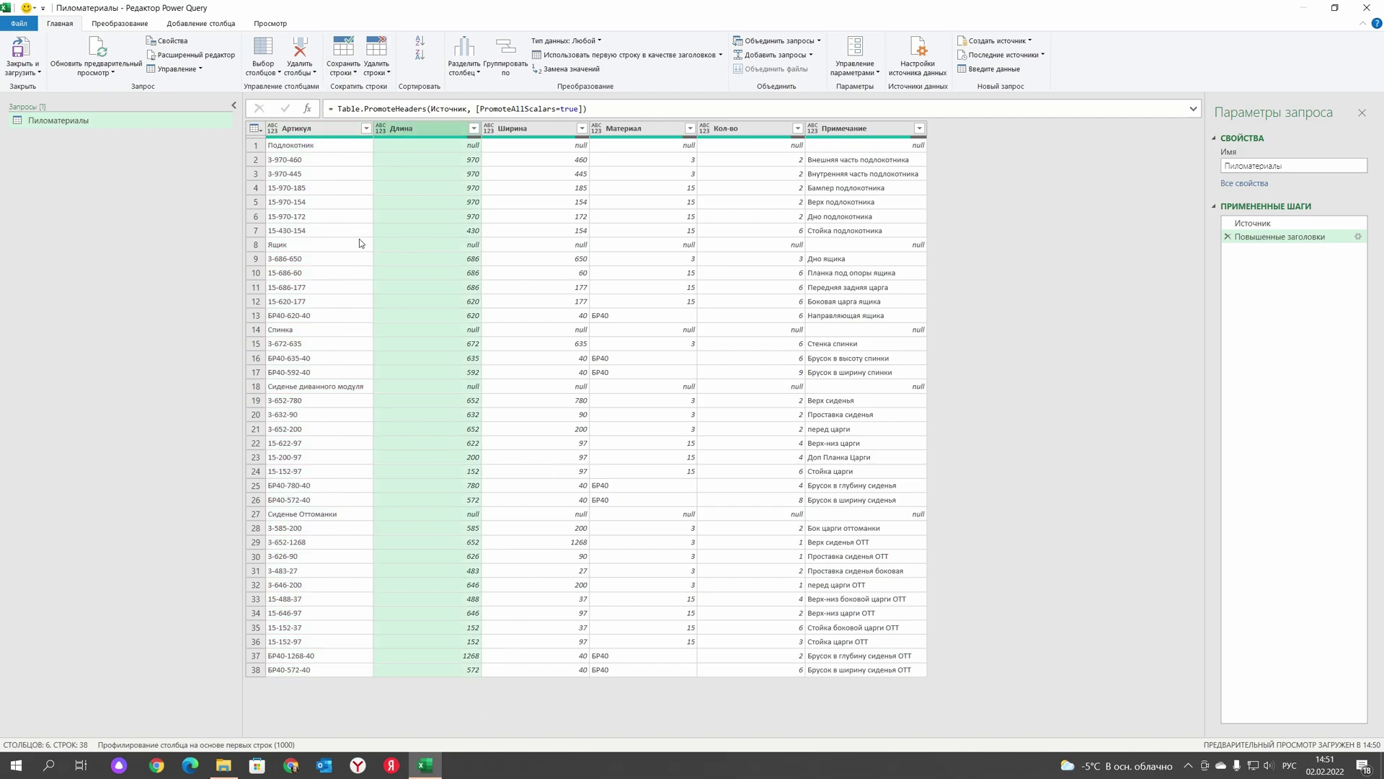
{"action": "left_click", "coordinate": [473, 129]}
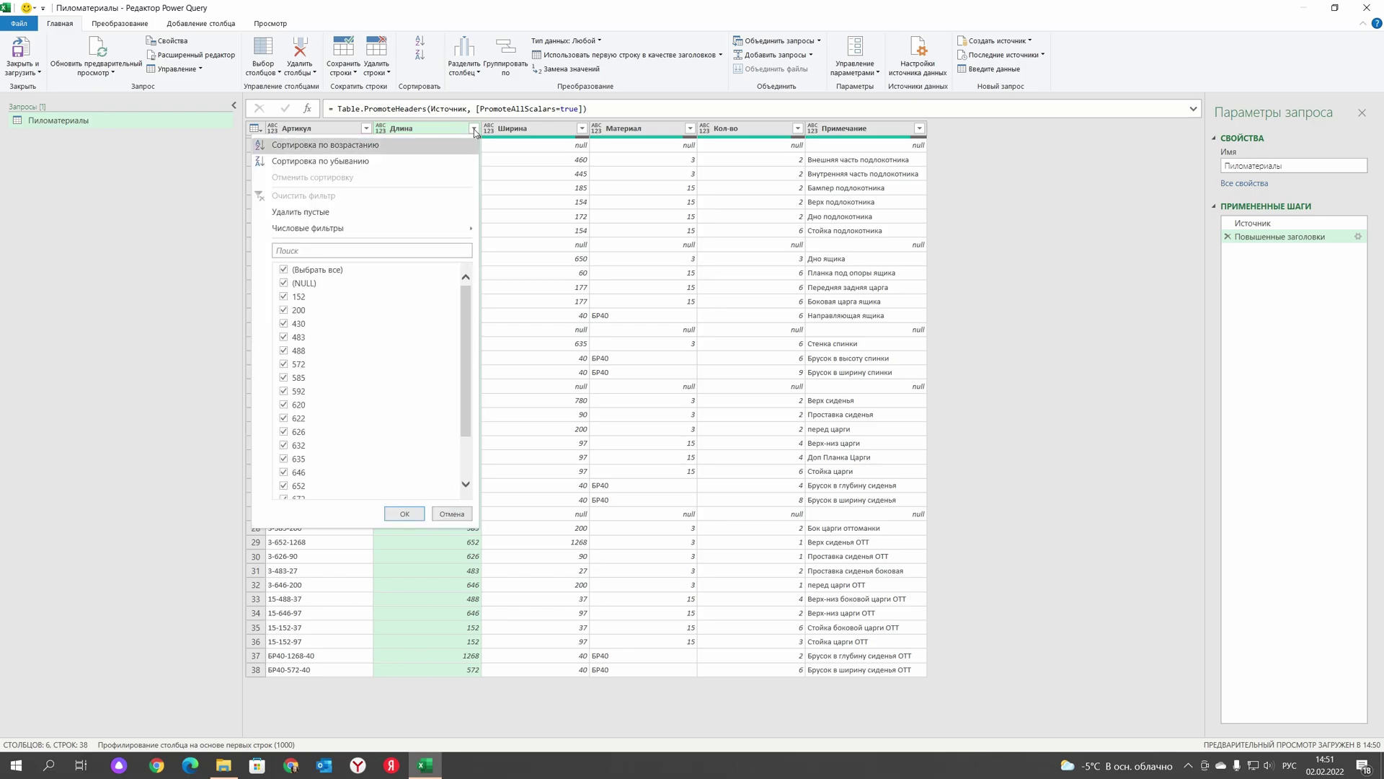
{"action": "left_click", "coordinate": [285, 284]}
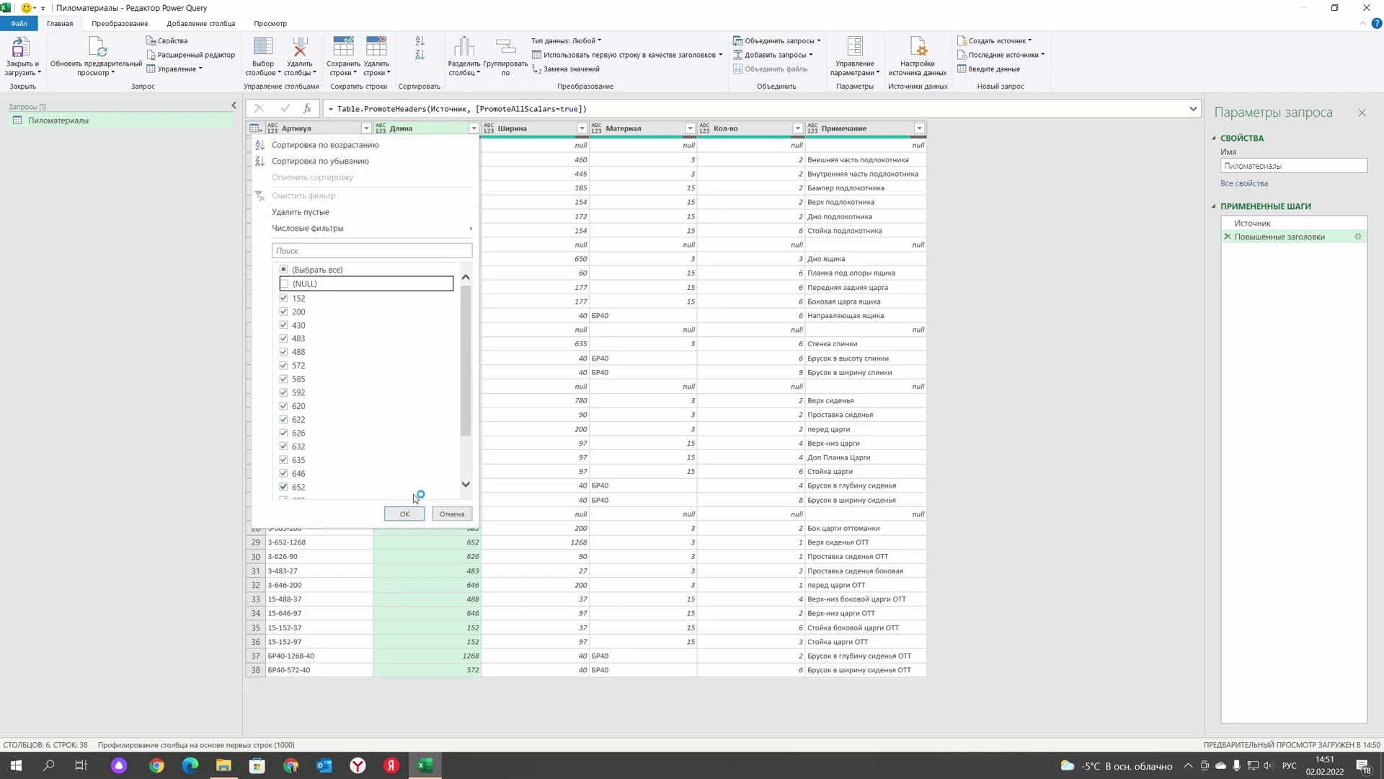
{"action": "left_click", "coordinate": [415, 515]}
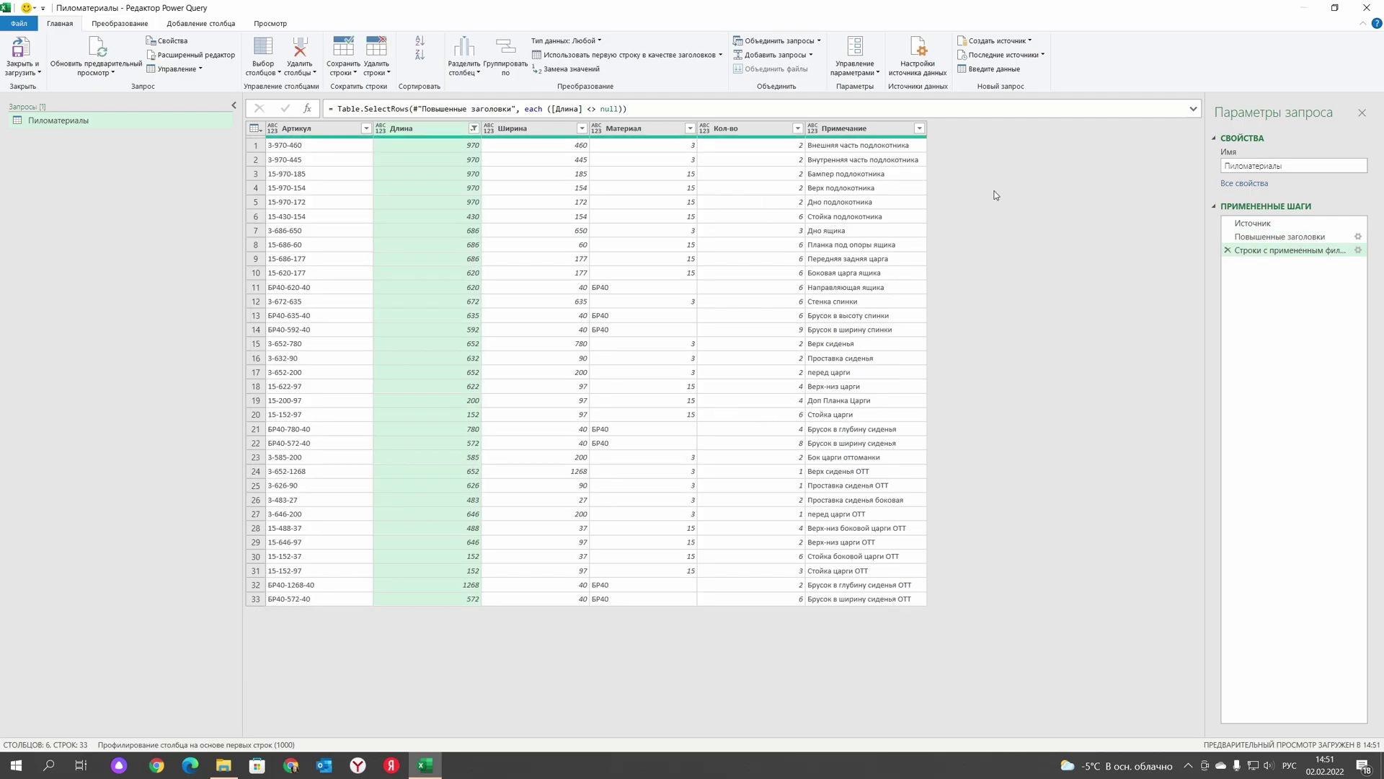
- Add a conditional column "Вращение" that outputs 1 if Материал equals 1 and 0 otherwise
{"action": "left_click", "coordinate": [185, 24]}
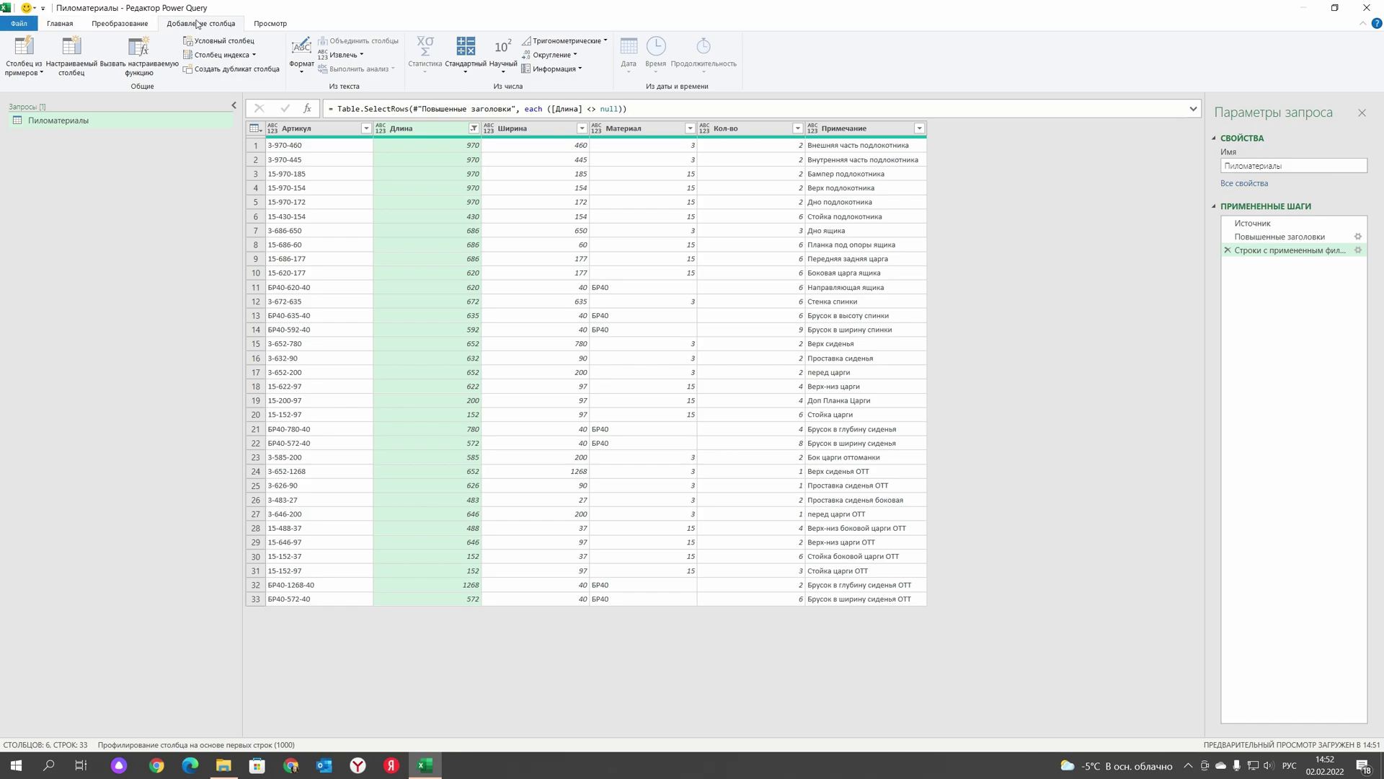
{"action": "left_click", "coordinate": [213, 42]}
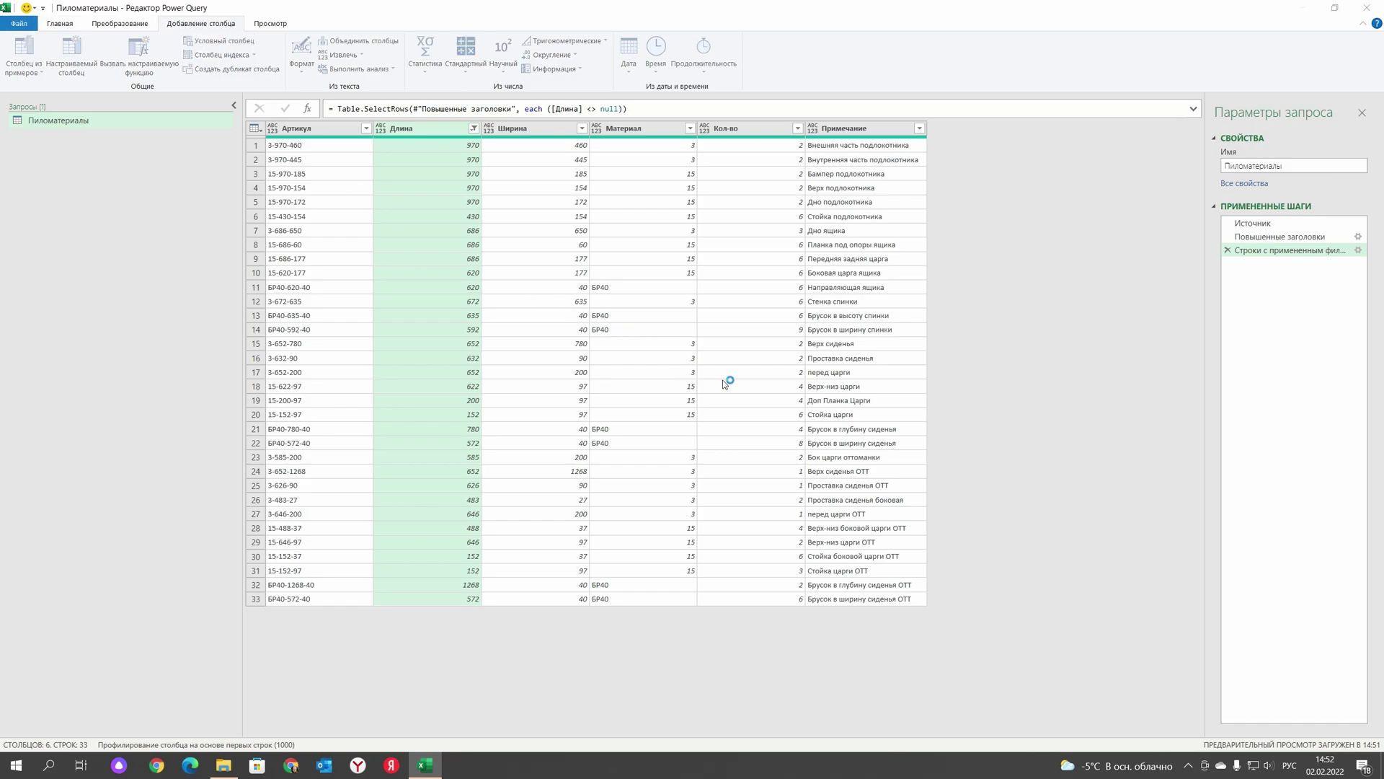
{"action": "left_click_drag", "start_coordinate": [483, 330], "coordinate": [365, 332]}
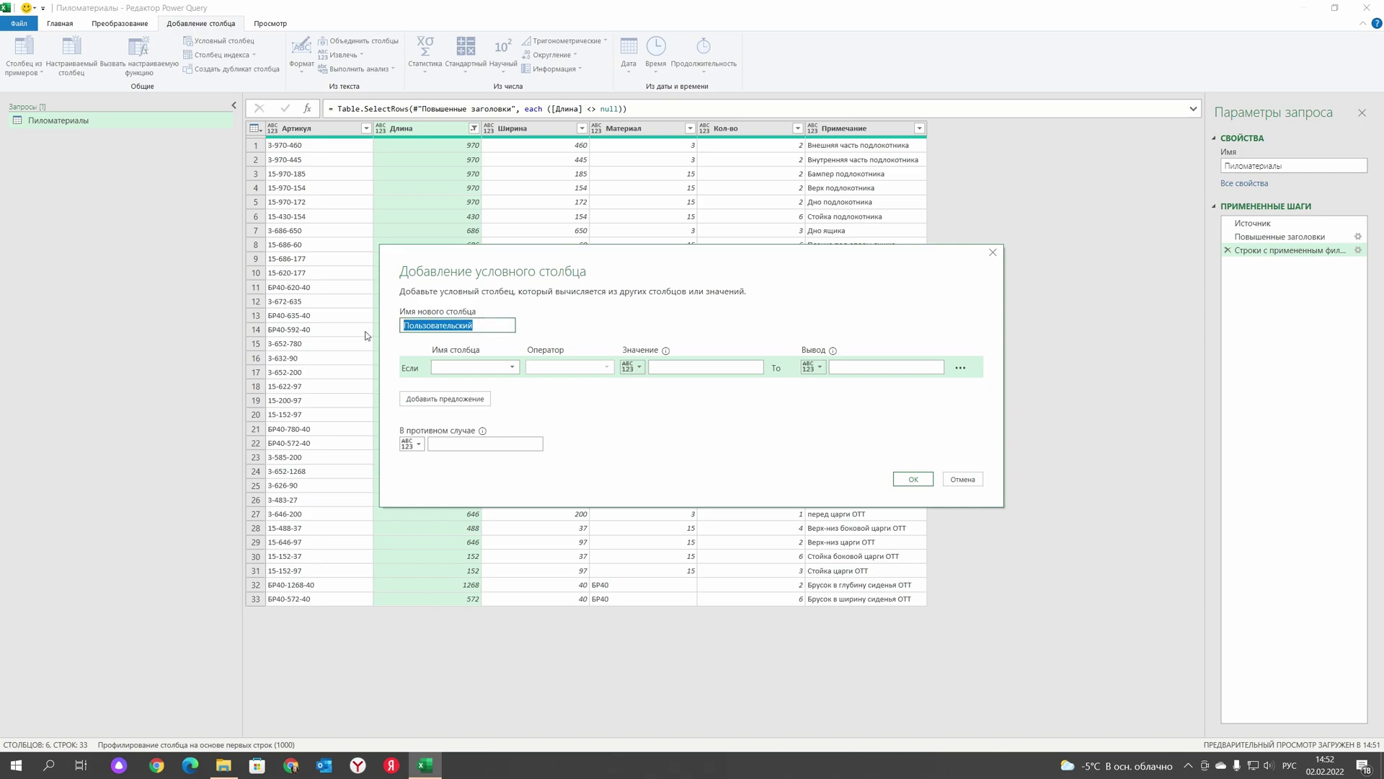
{"action": "type", "text": "Вращение"}
{"action": "left_click", "coordinate": [511, 367]}
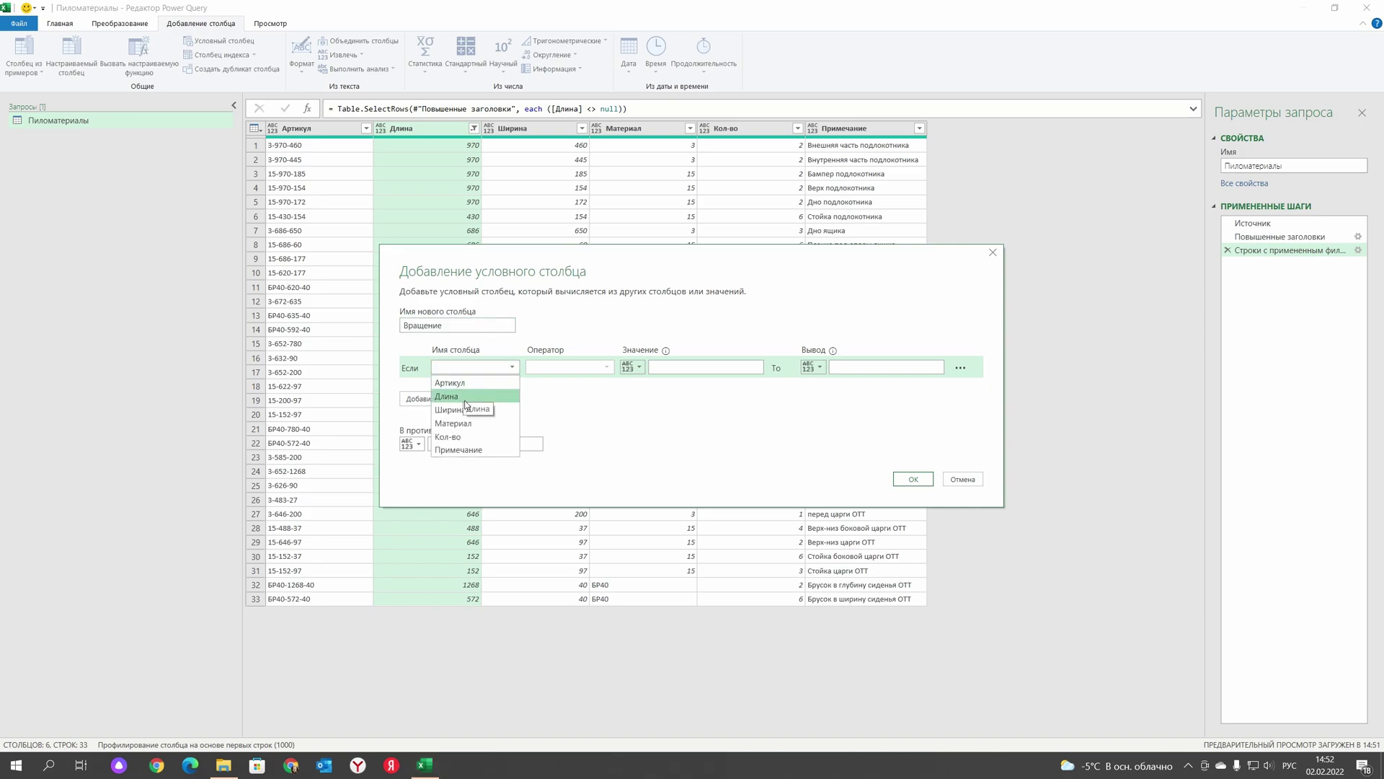
{"action": "left_click", "coordinate": [454, 423]}
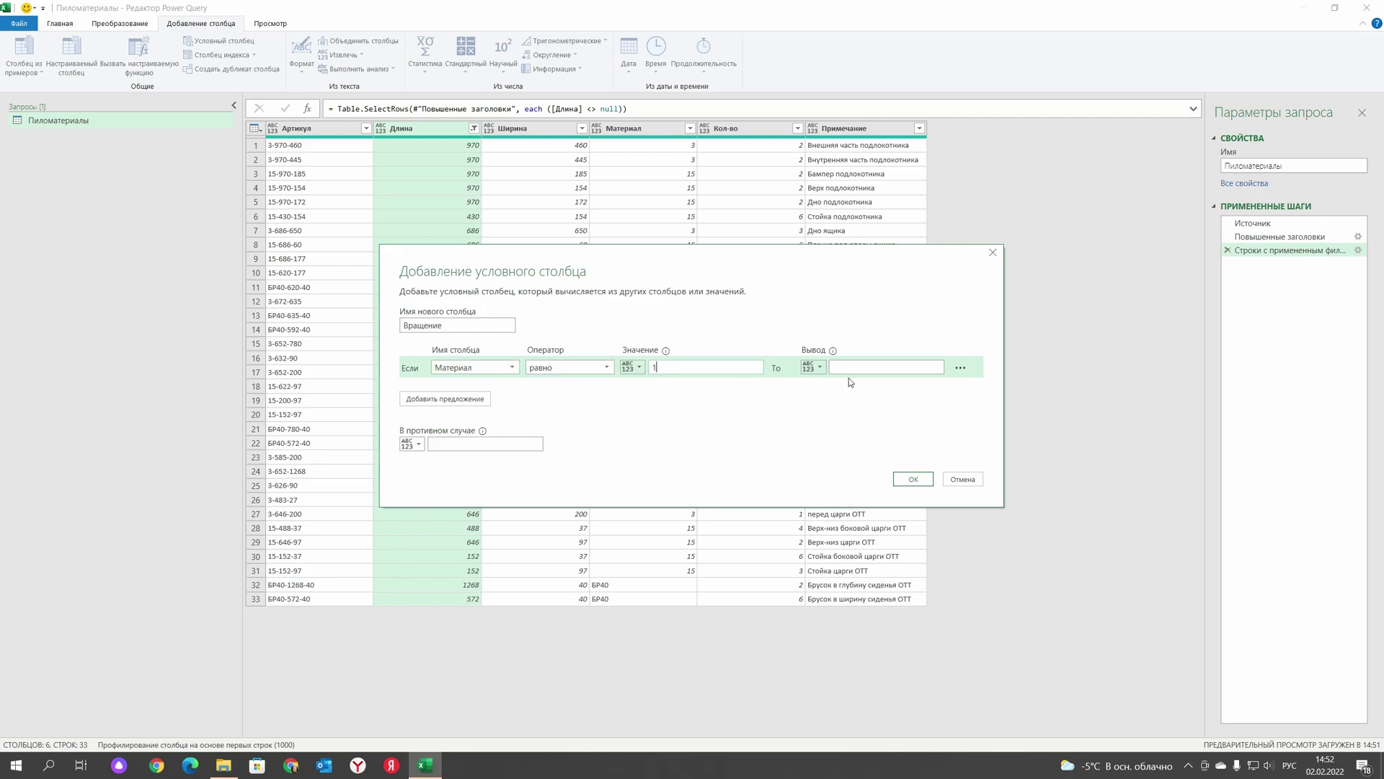
{"action": "type", "text": "1"}
{"action": "left_click", "coordinate": [466, 447]}
{"action": "type", "text": "0"}
{"action": "left_click", "coordinate": [913, 478]}
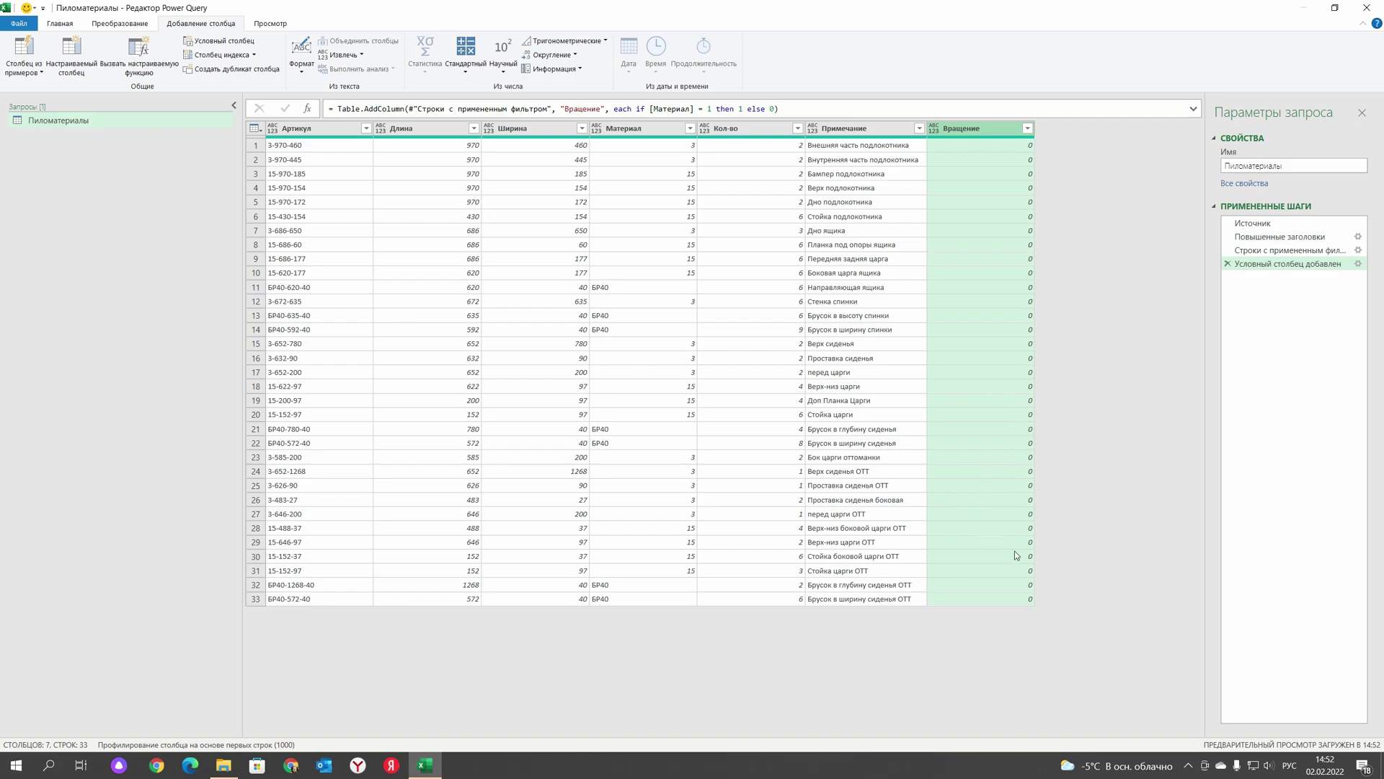
- Change the comparison in the Вращение column's formula to [Материал] > 1
{"action": "left_click", "coordinate": [703, 109]}
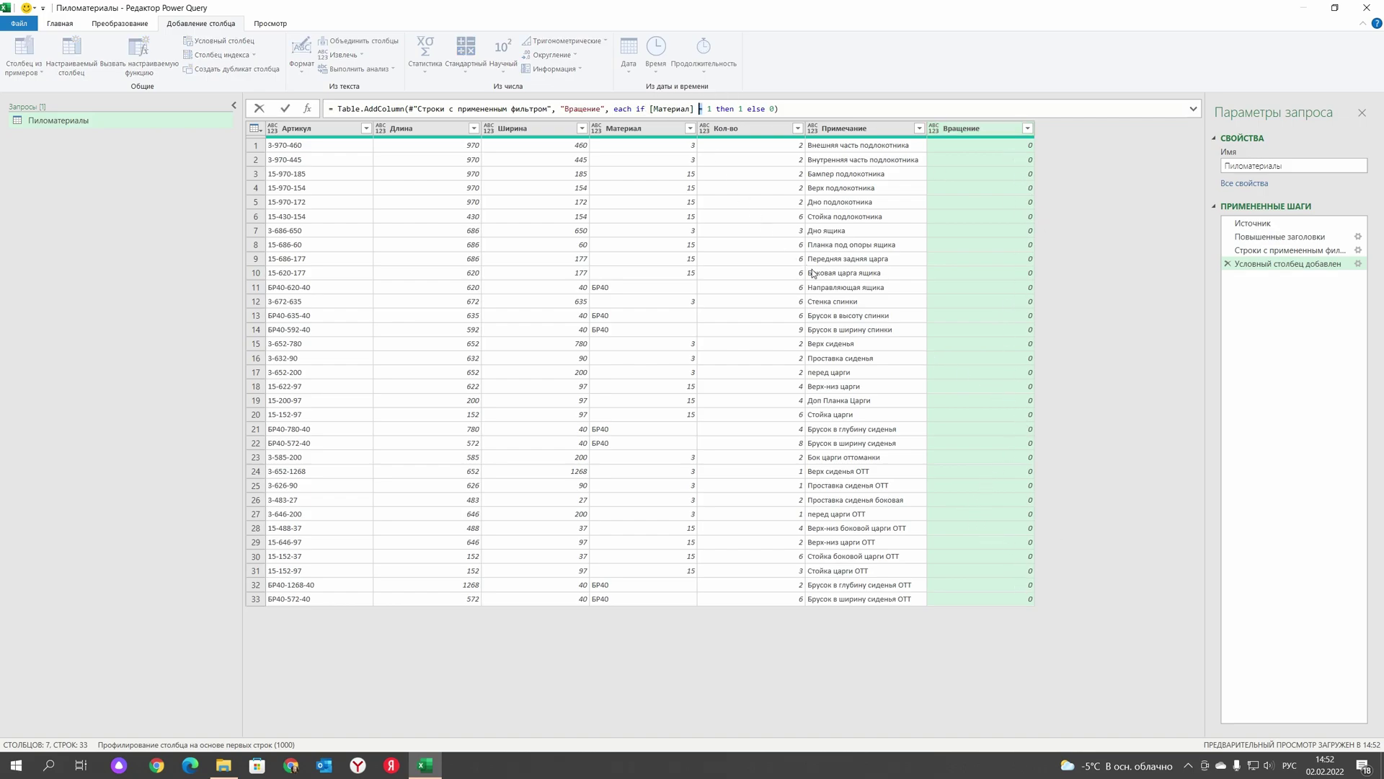
{"action": "key", "text": "alt+shift"}
{"action": "key", "text": "Return"}
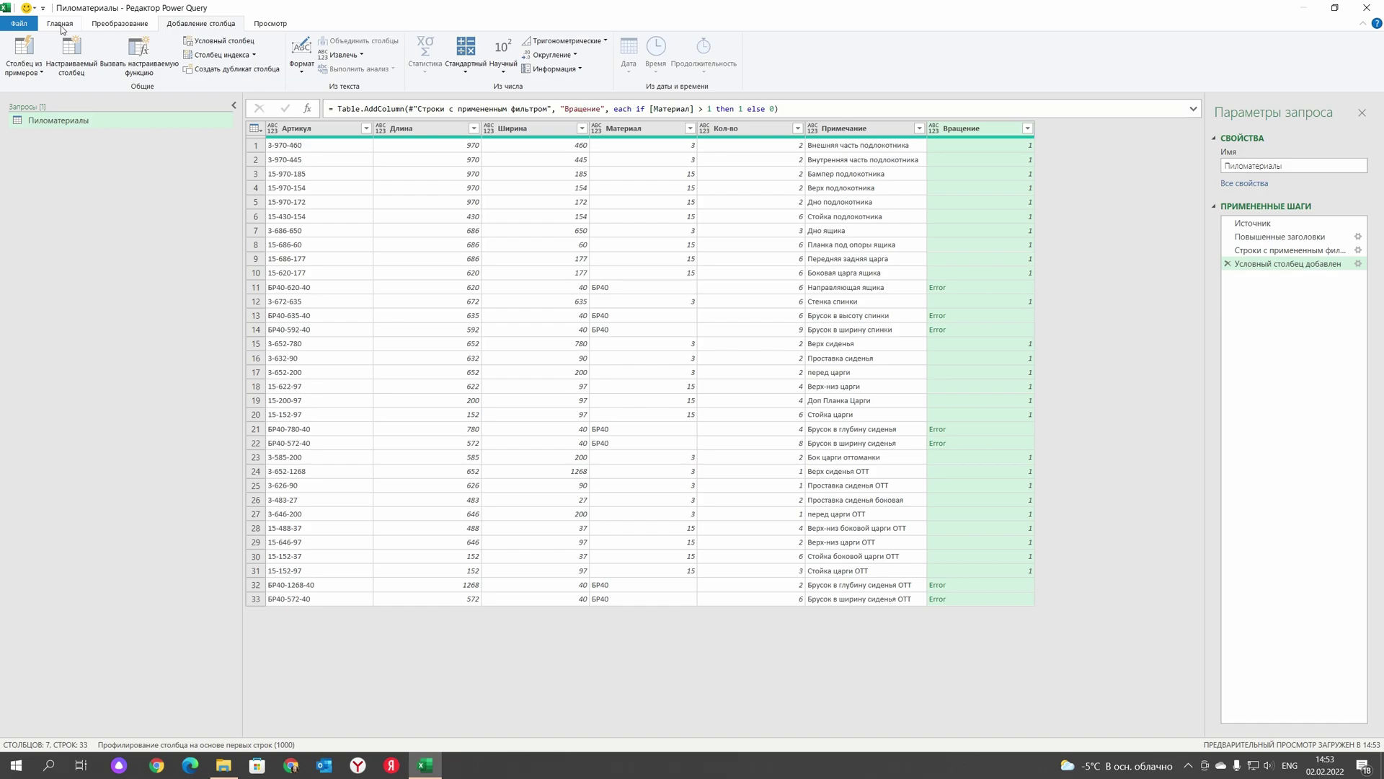
- Replace the errors in the Вращение column with 0
{"action": "left_click", "coordinate": [97, 27]}
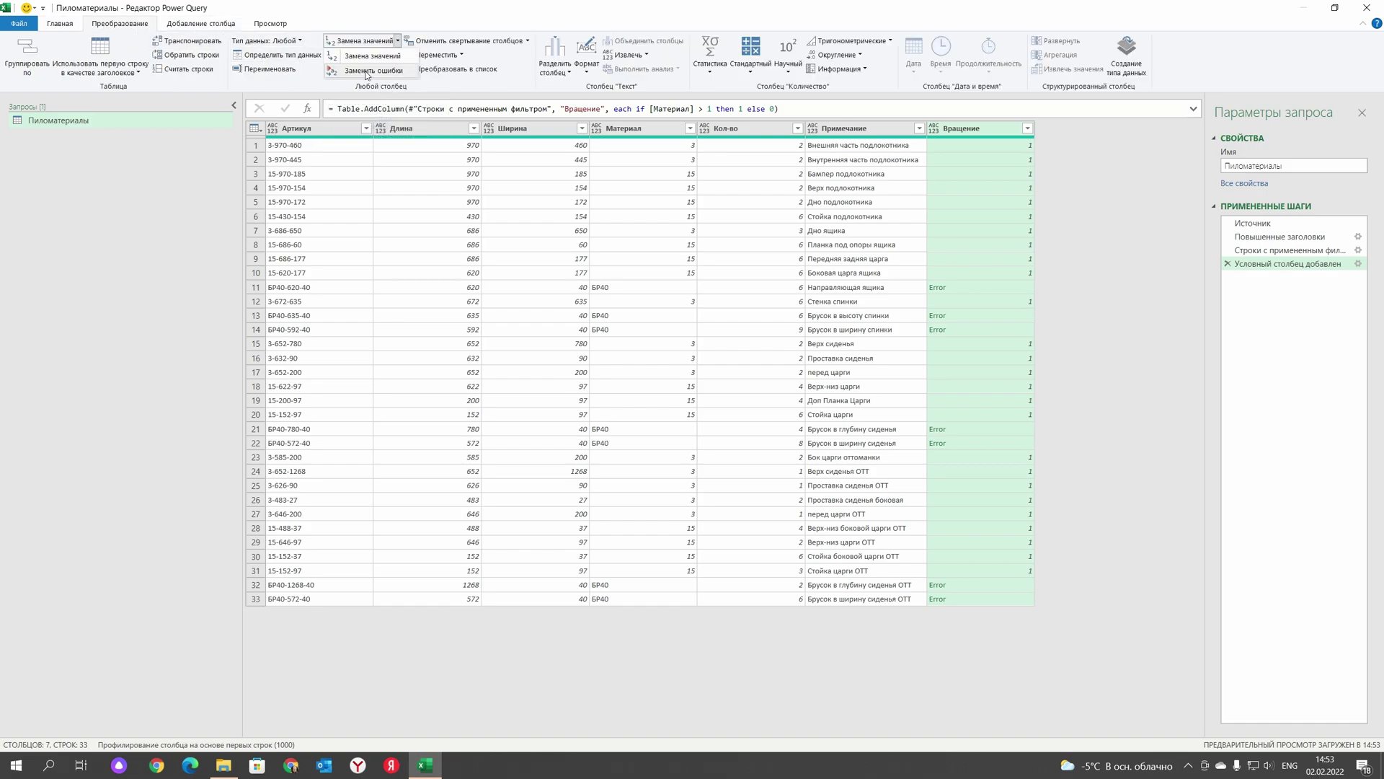
{"action": "left_click", "coordinate": [370, 77]}
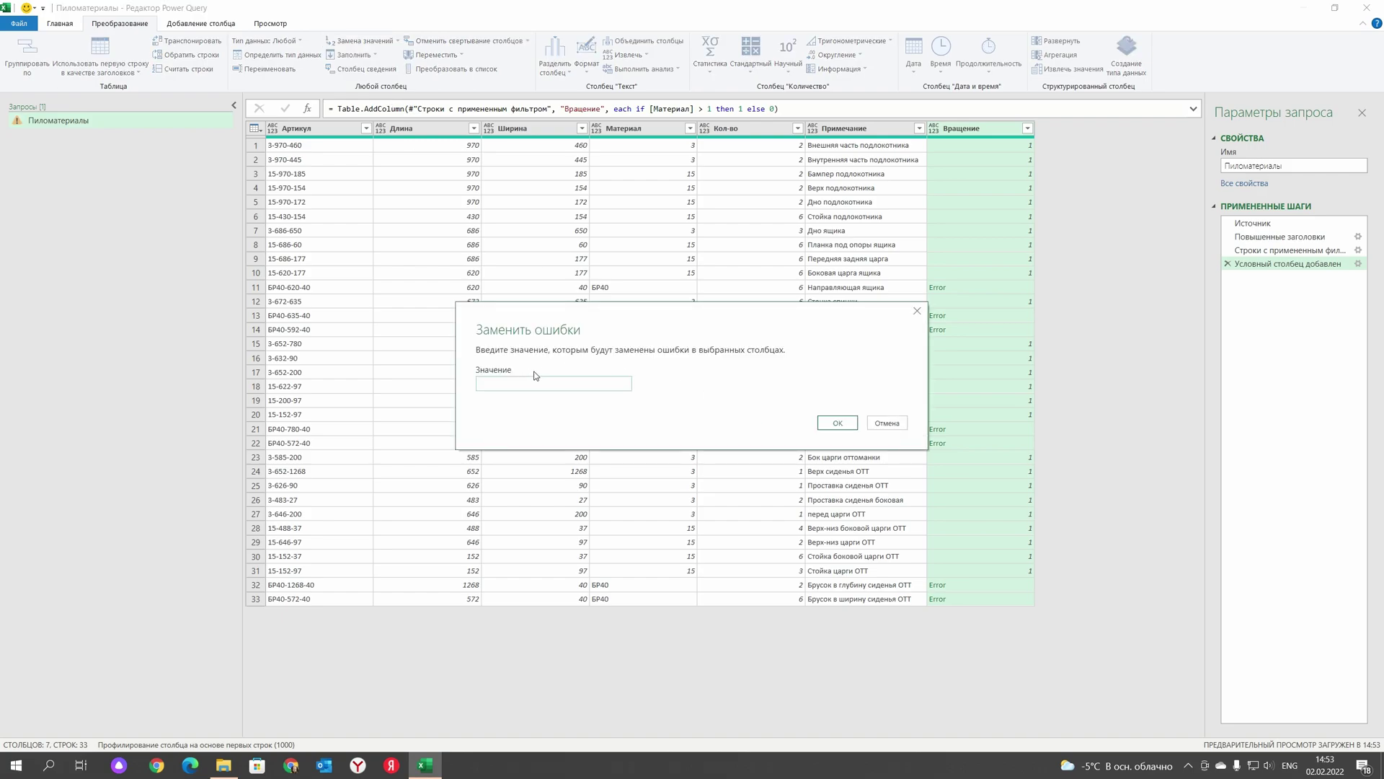
{"action": "type", "text": "0"}
{"action": "key", "text": "Return"}
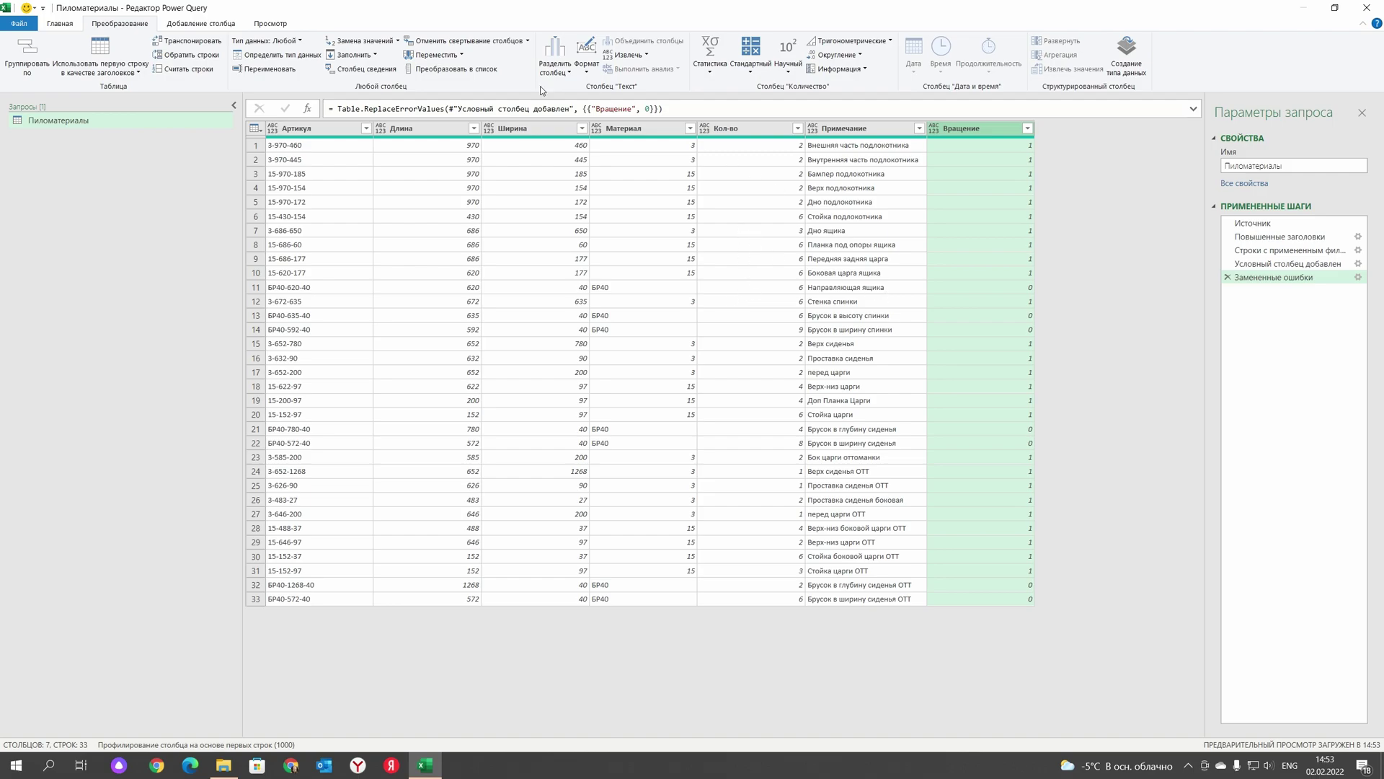
- Keep only the columns Длина, Ширина, Кол-во, Материал, Вращение and Примечание, in that order, and remove all others
{"action": "left_click", "coordinate": [411, 130]}
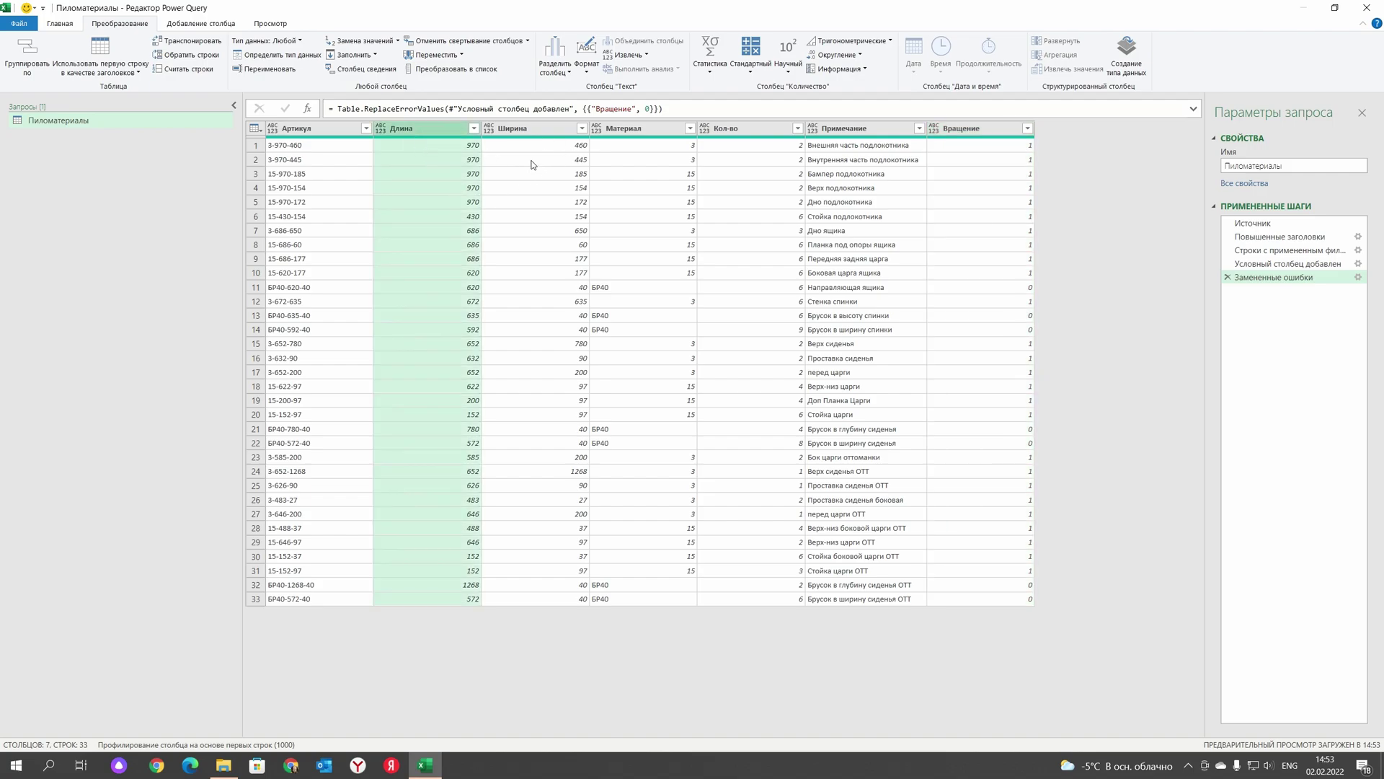
{"action": "left_click", "coordinate": [535, 129], "text": "ctrl"}
{"action": "left_click", "coordinate": [744, 131], "text": "ctrl"}
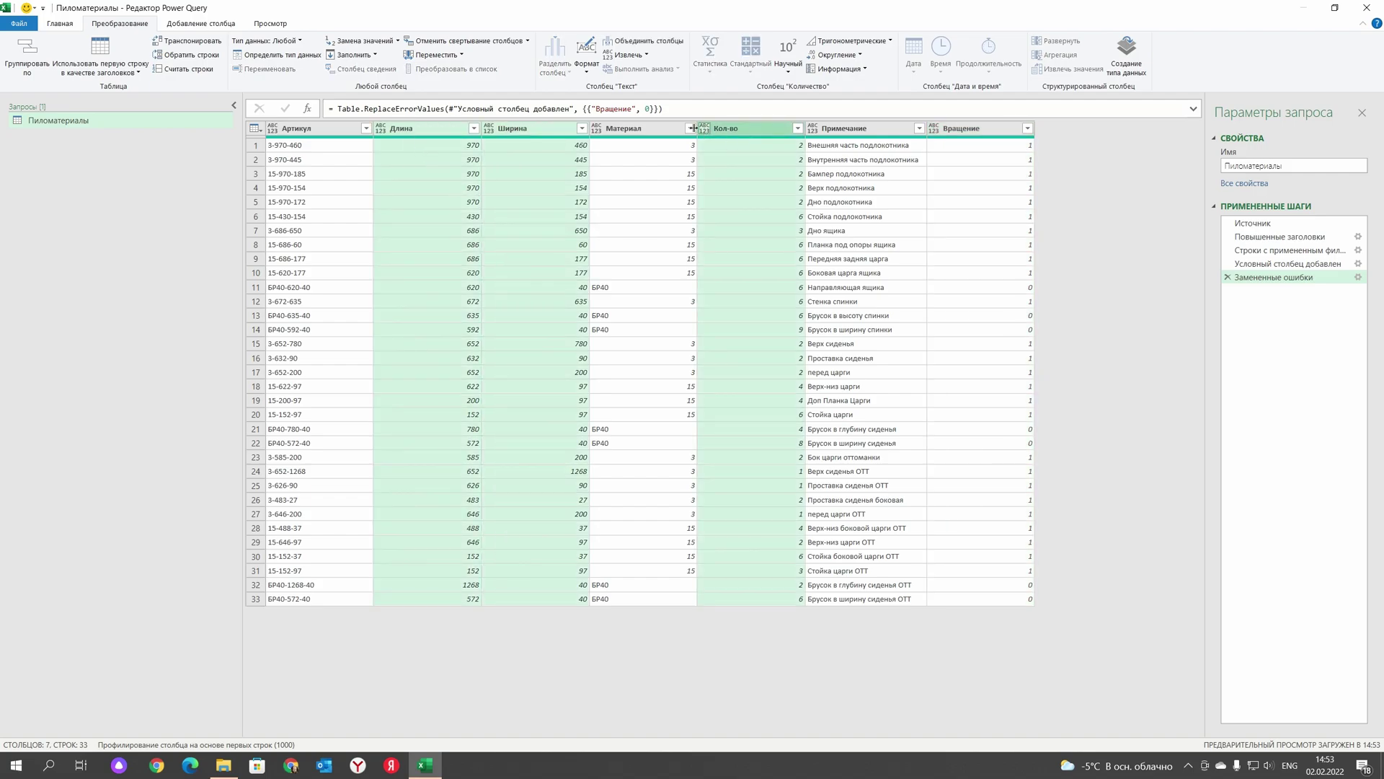
{"action": "left_click", "coordinate": [664, 132], "text": "ctrl"}
{"action": "left_click", "coordinate": [981, 133], "text": "ctrl"}
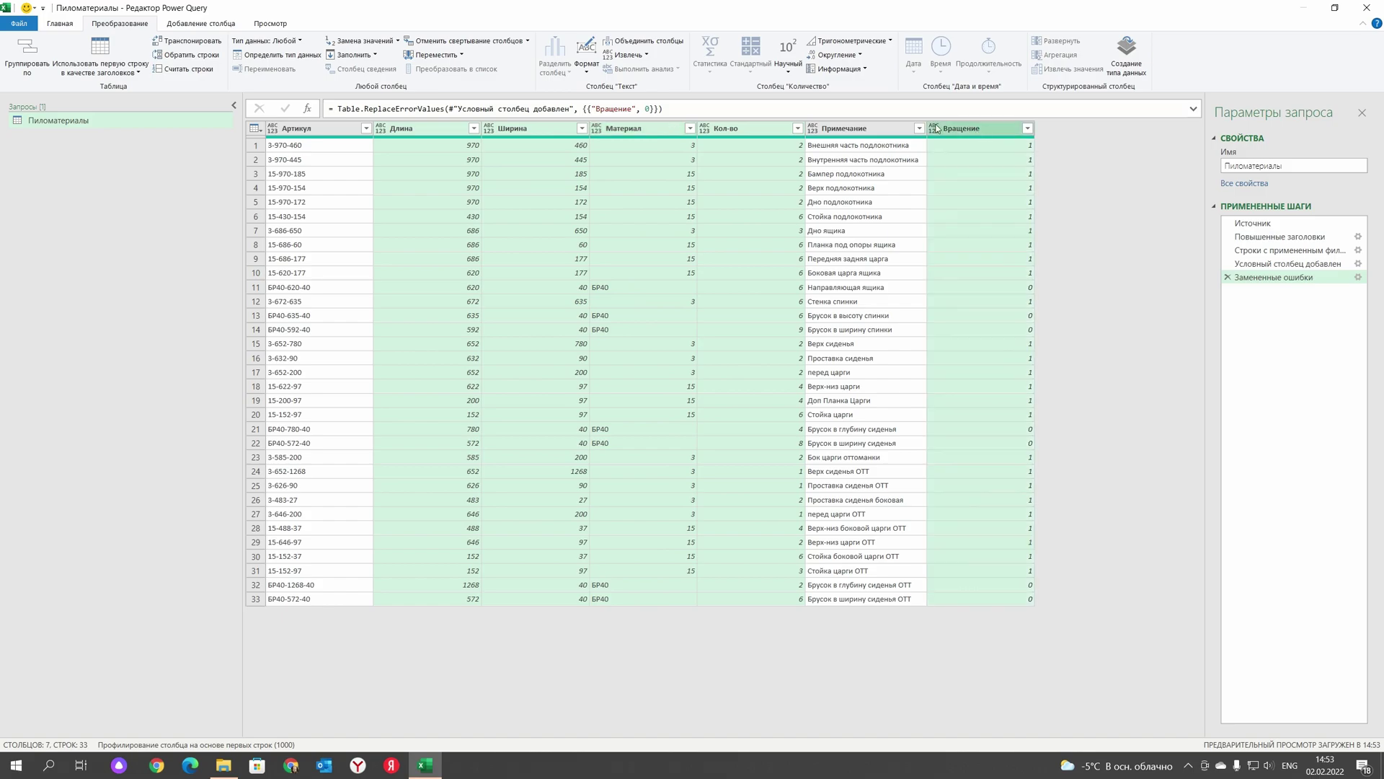
{"action": "left_click", "coordinate": [866, 131], "text": "ctrl"}
{"action": "right_click", "coordinate": [866, 131]}
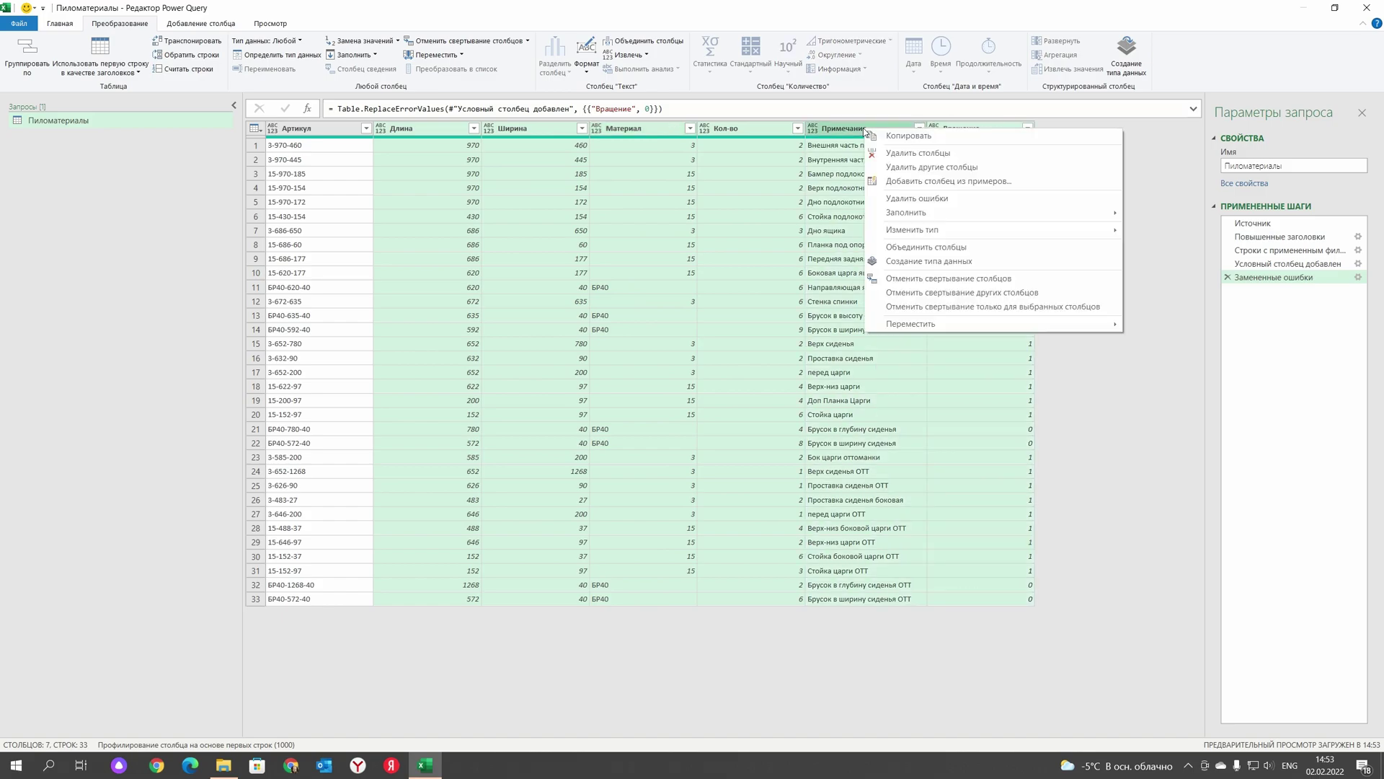
{"action": "left_click", "coordinate": [899, 168]}
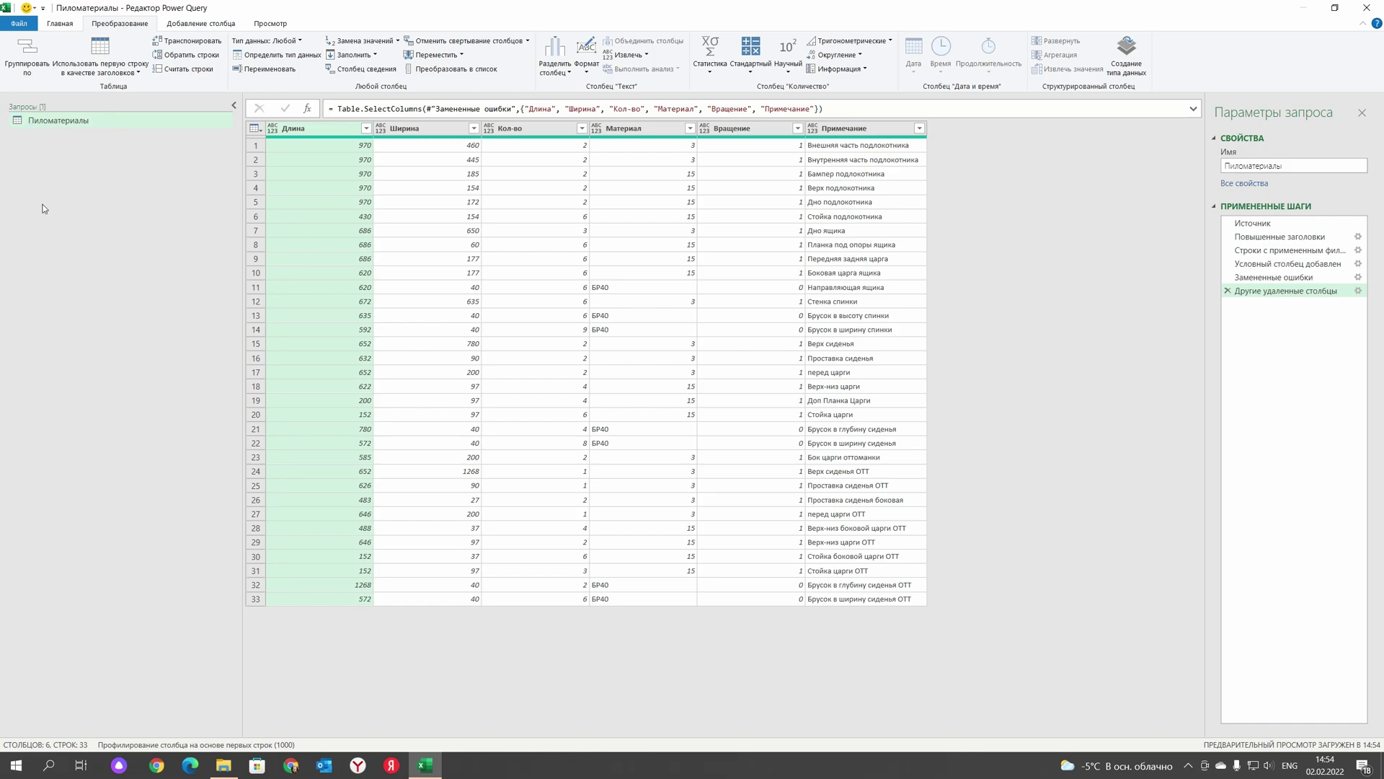
- Duplicate the Пиломатериалы query and rename the copy ППУ
{"action": "right_click", "coordinate": [47, 124]}
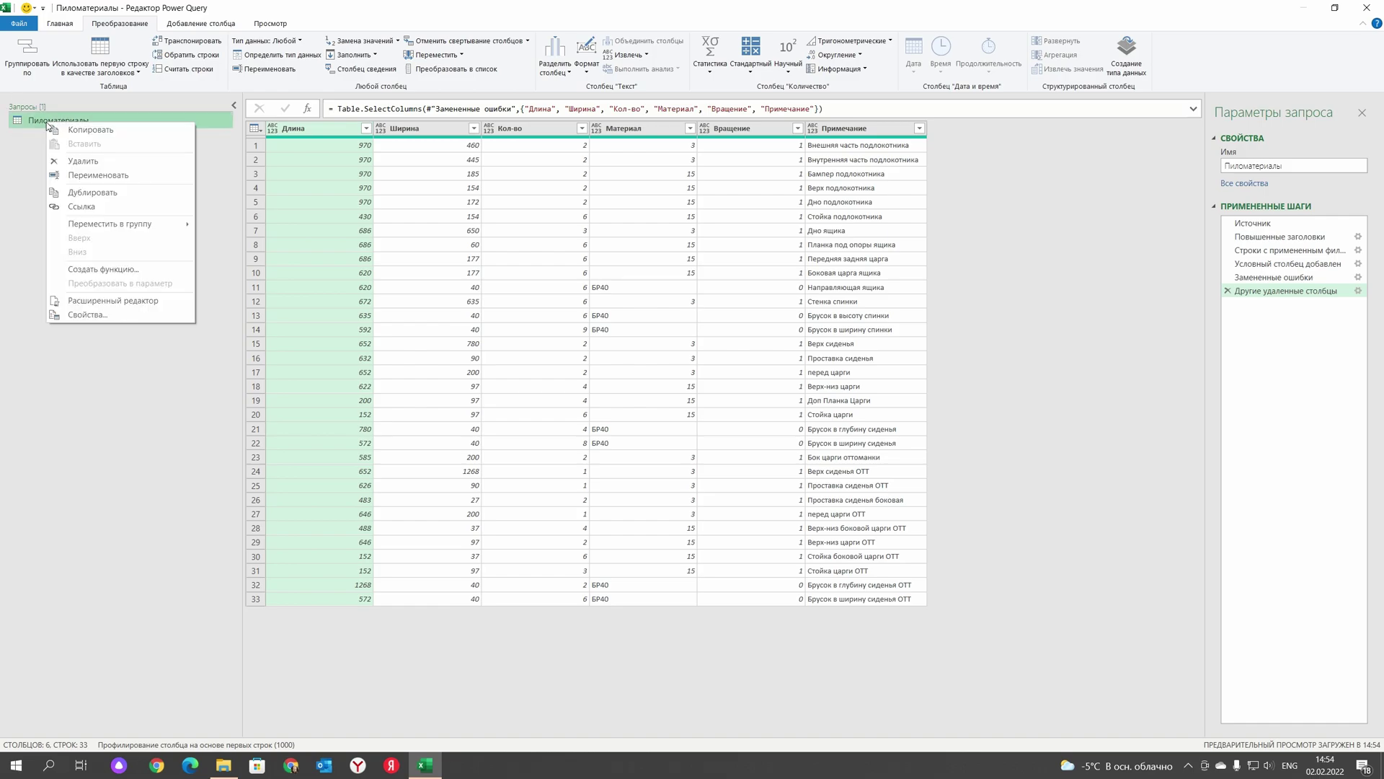
{"action": "left_click", "coordinate": [100, 193]}
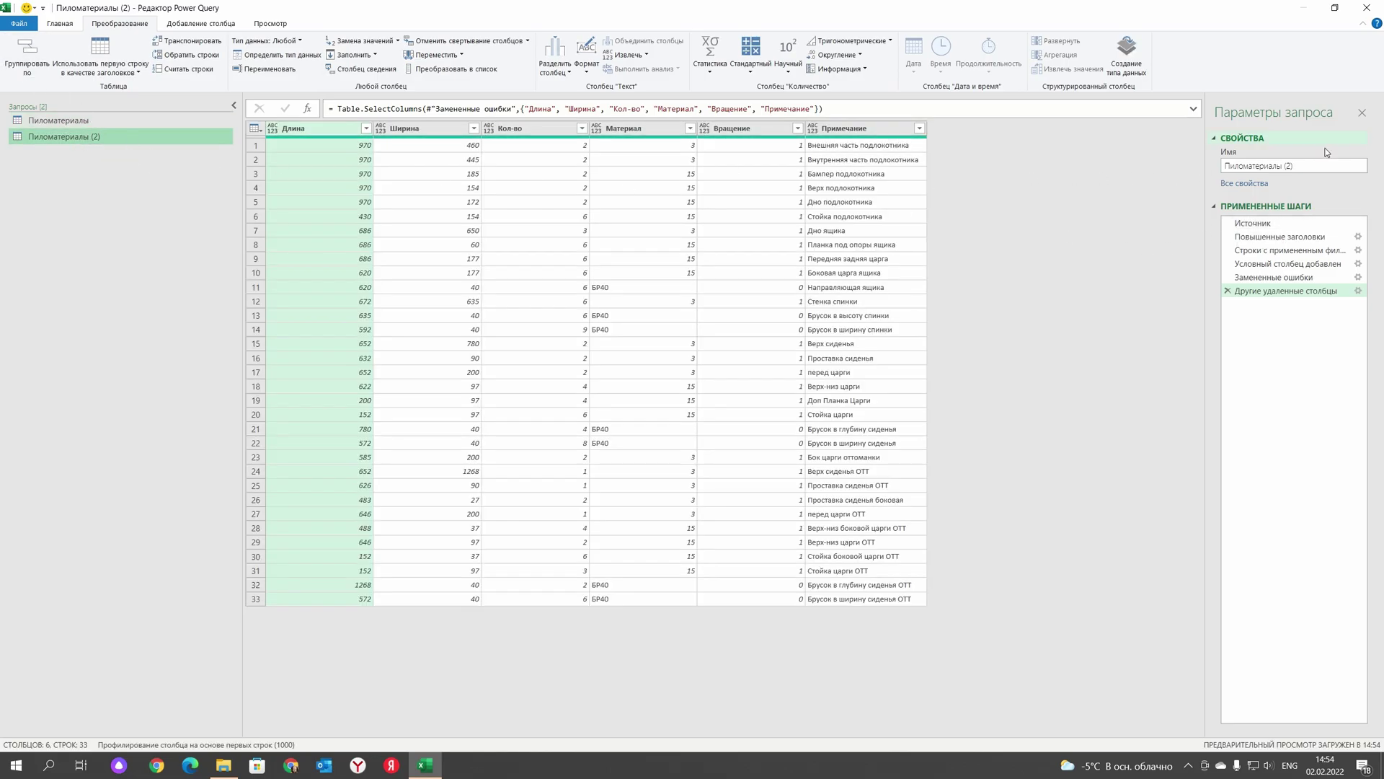
{"action": "left_click", "coordinate": [1233, 172]}
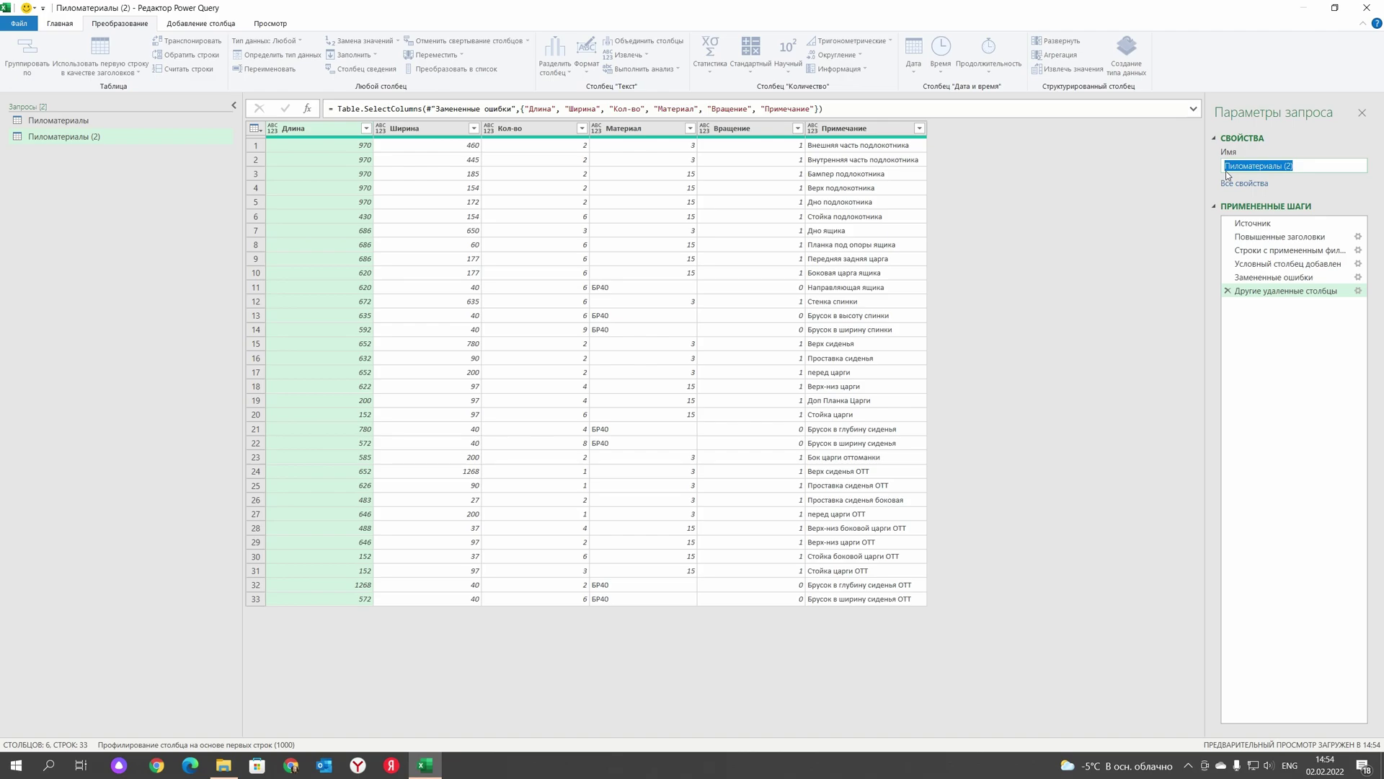
{"action": "key", "text": "alt+shift"}
{"action": "type", "text": "ППУ"}
- Change the range name in the ППУ query's source formula to "ППУ" and return to its final applied step
{"action": "left_click", "coordinate": [1258, 225]}
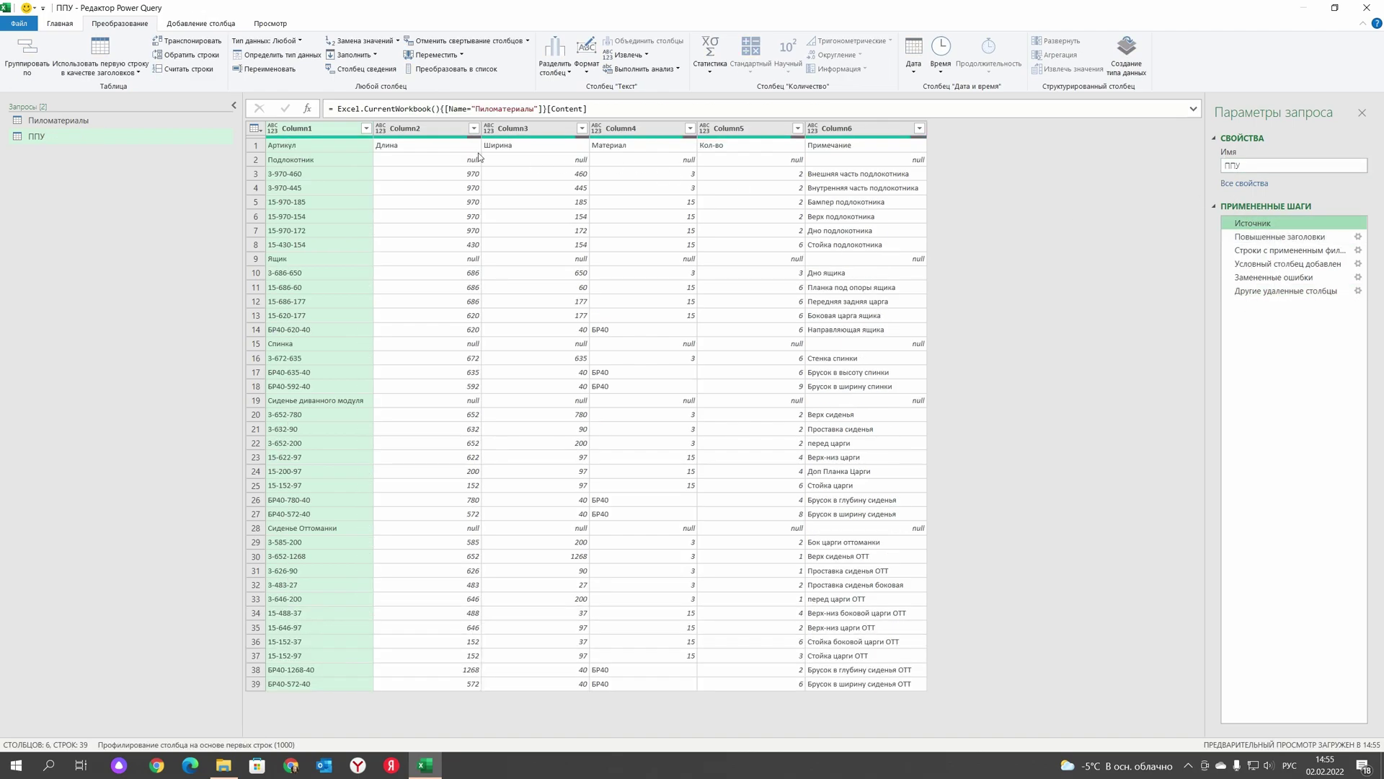
{"action": "left_click_drag", "start_coordinate": [535, 110], "coordinate": [480, 109]}
{"action": "type", "text": "ППУ"}
{"action": "key", "text": "Return"}
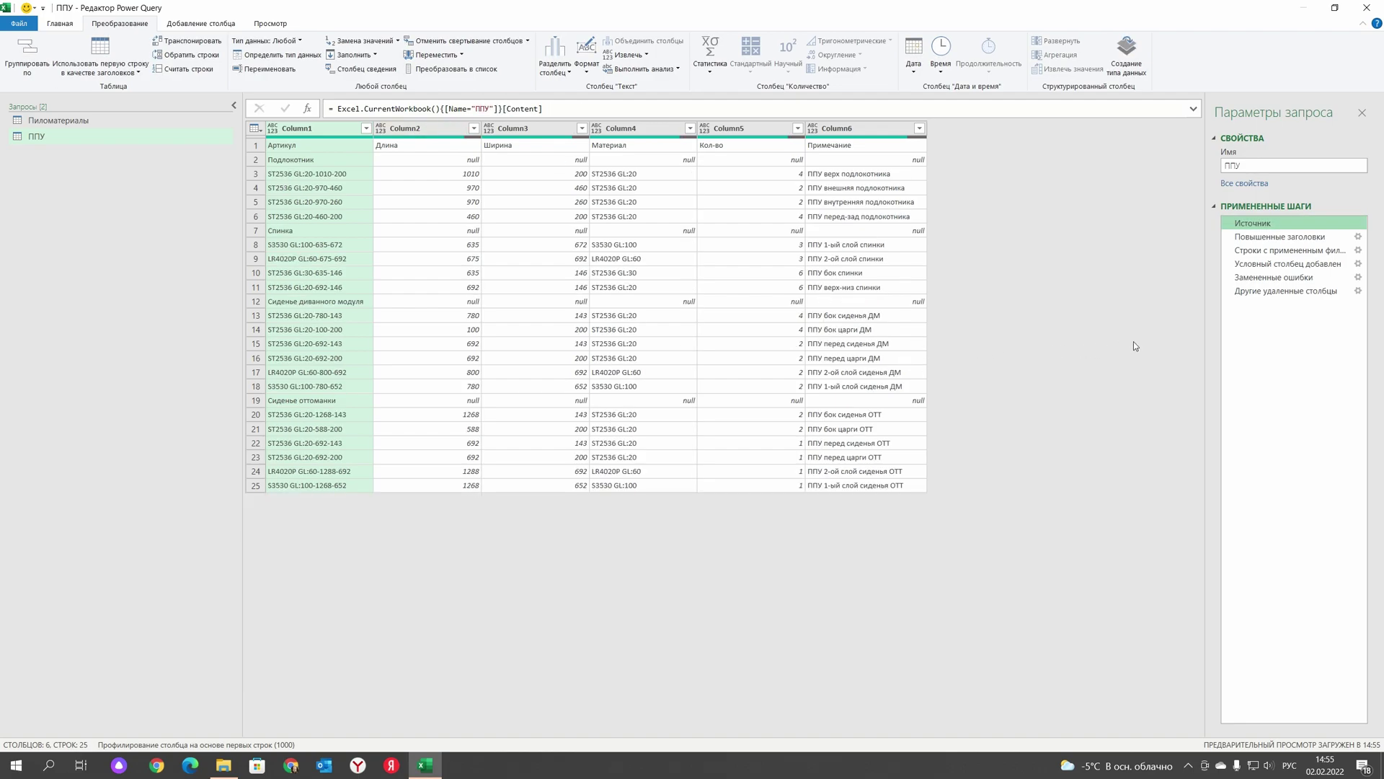
{"action": "left_click", "coordinate": [1294, 292]}
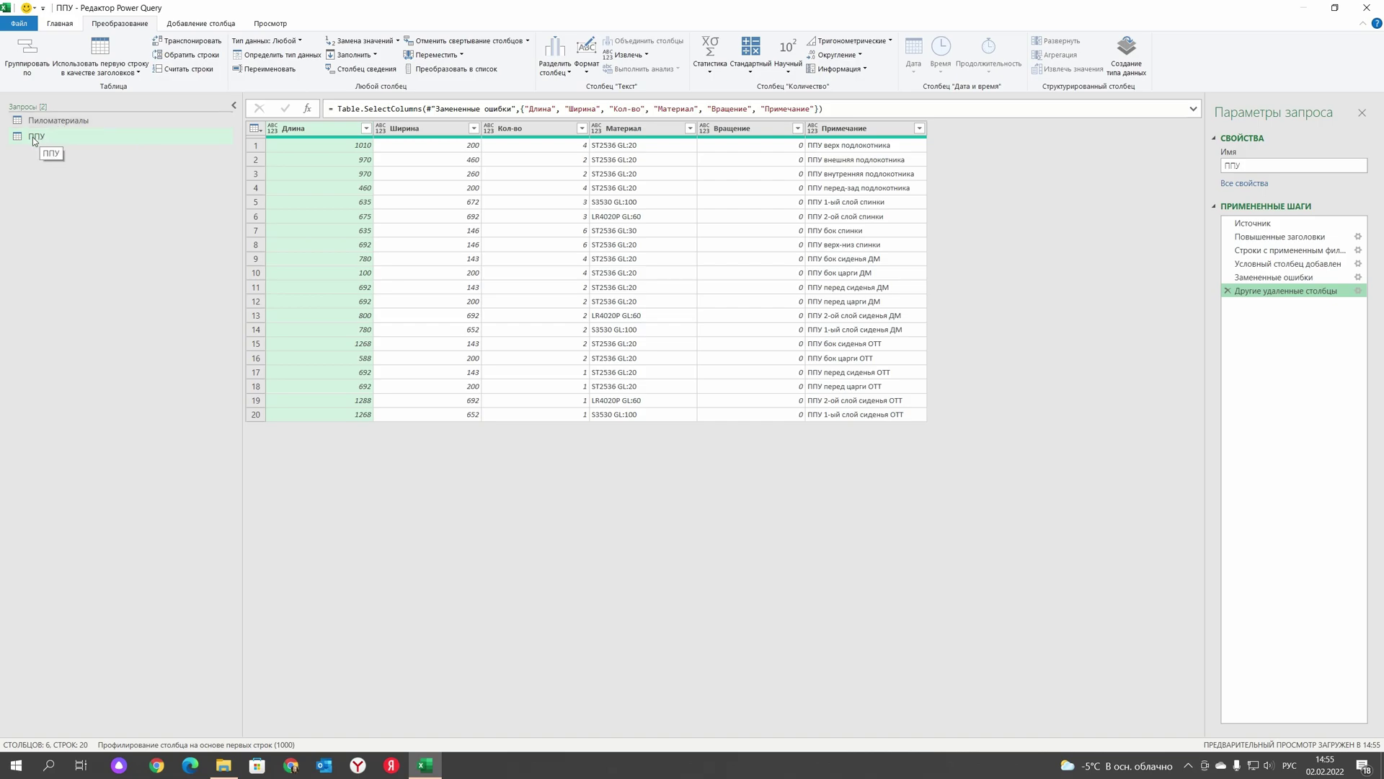
- Append the ППУ table to the Пиломатериалы query within the same query
{"action": "left_click", "coordinate": [50, 120]}
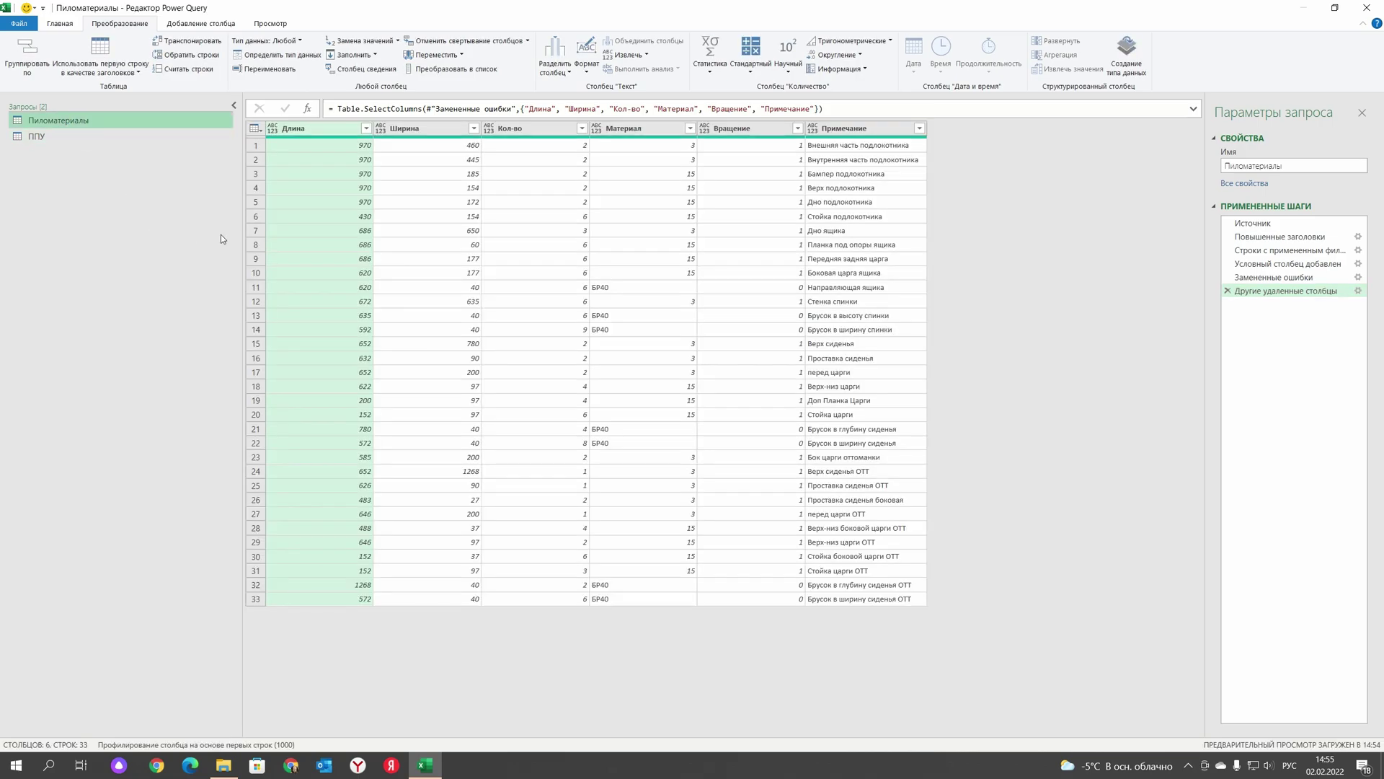
{"action": "left_click", "coordinate": [59, 26]}
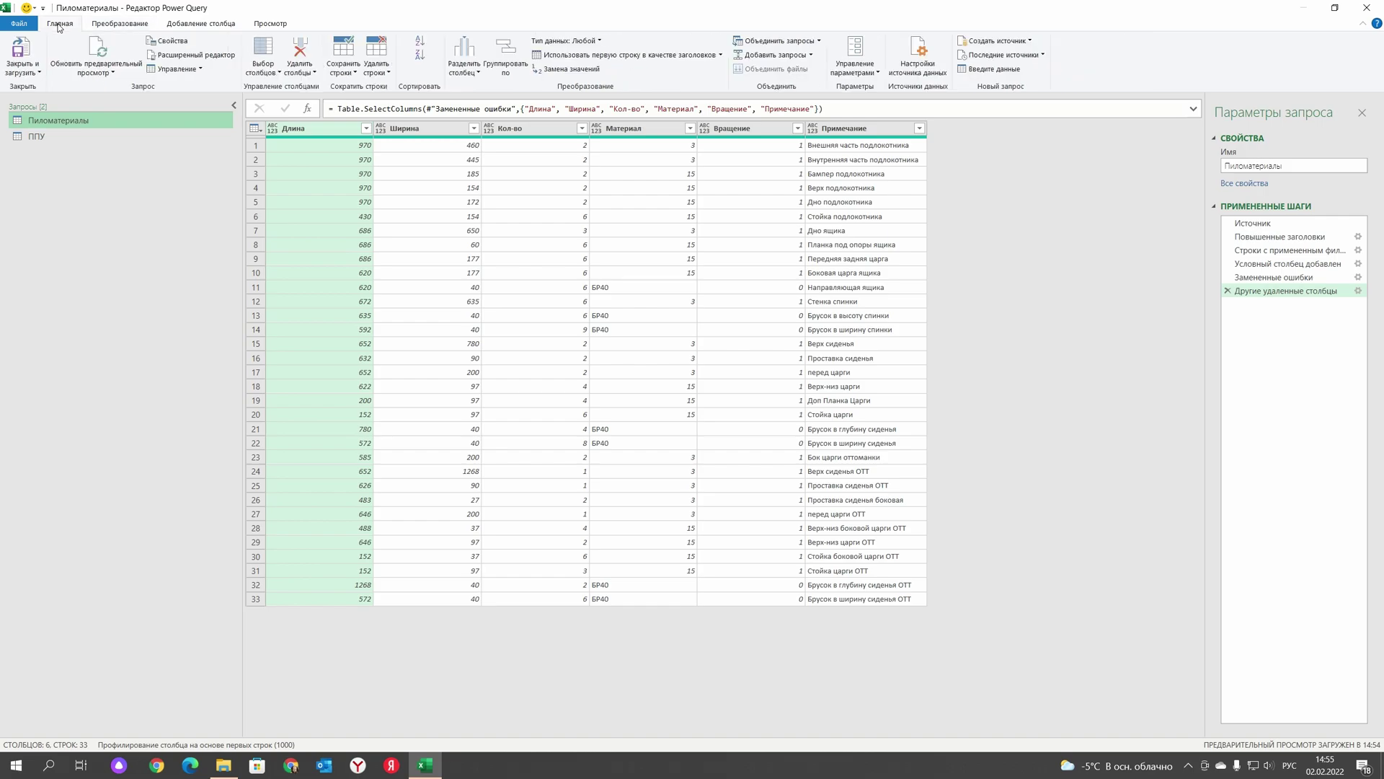
{"action": "left_click", "coordinate": [810, 56]}
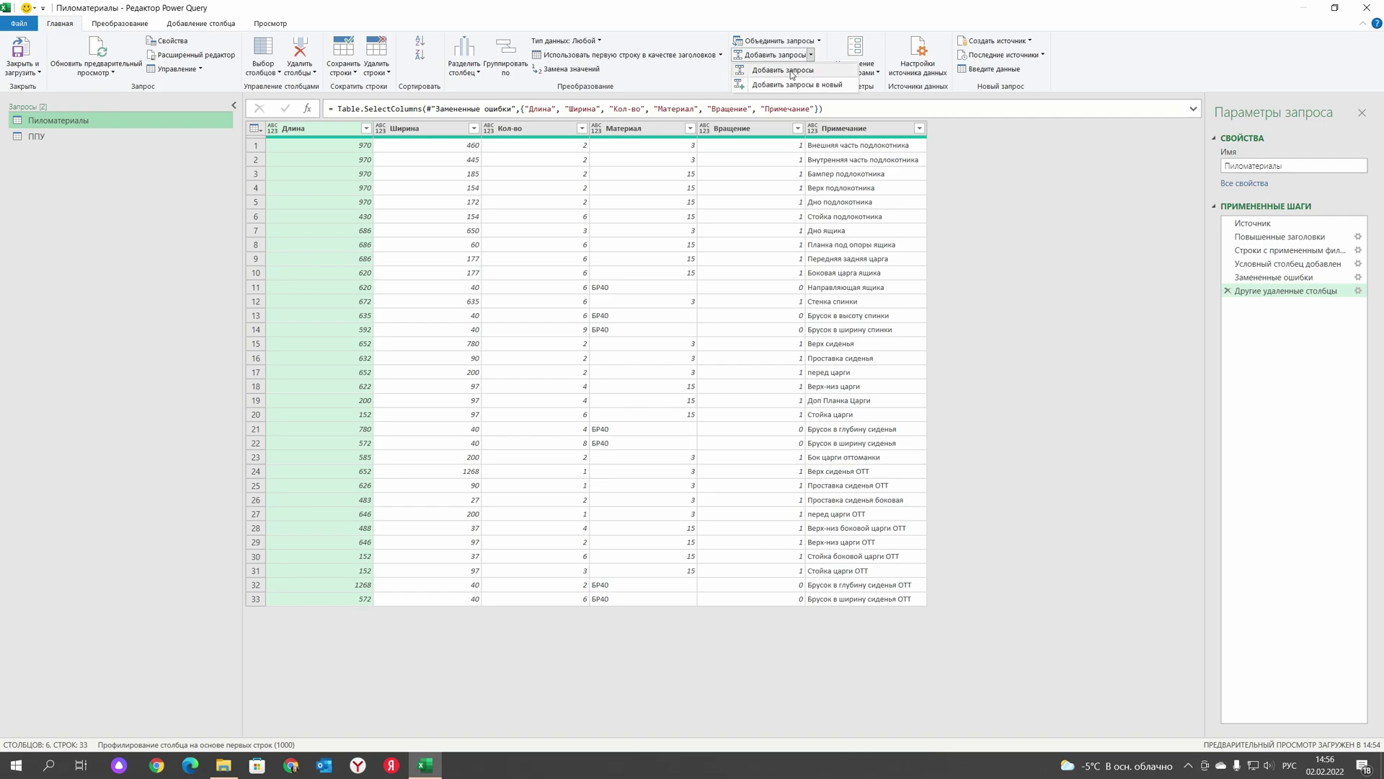
{"action": "left_click", "coordinate": [783, 70]}
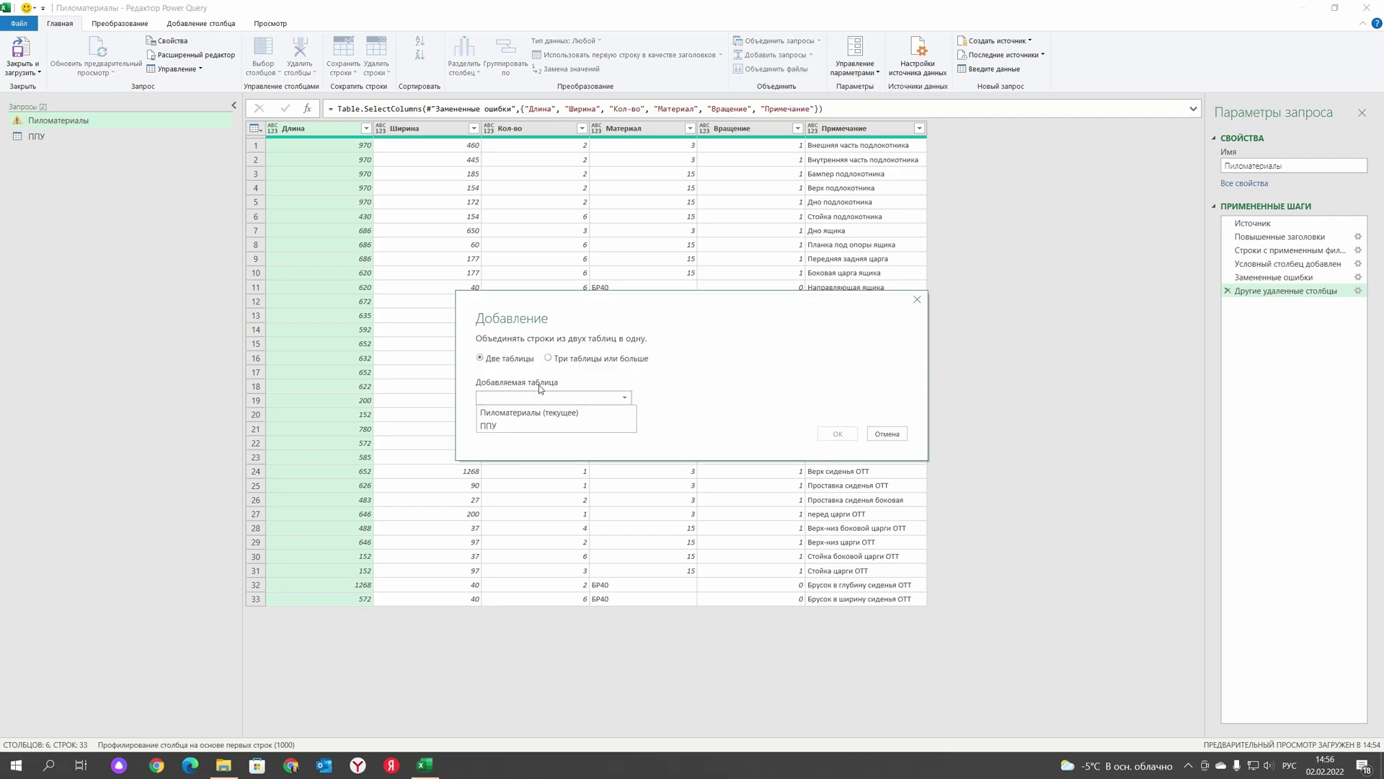
{"action": "left_click", "coordinate": [503, 425]}
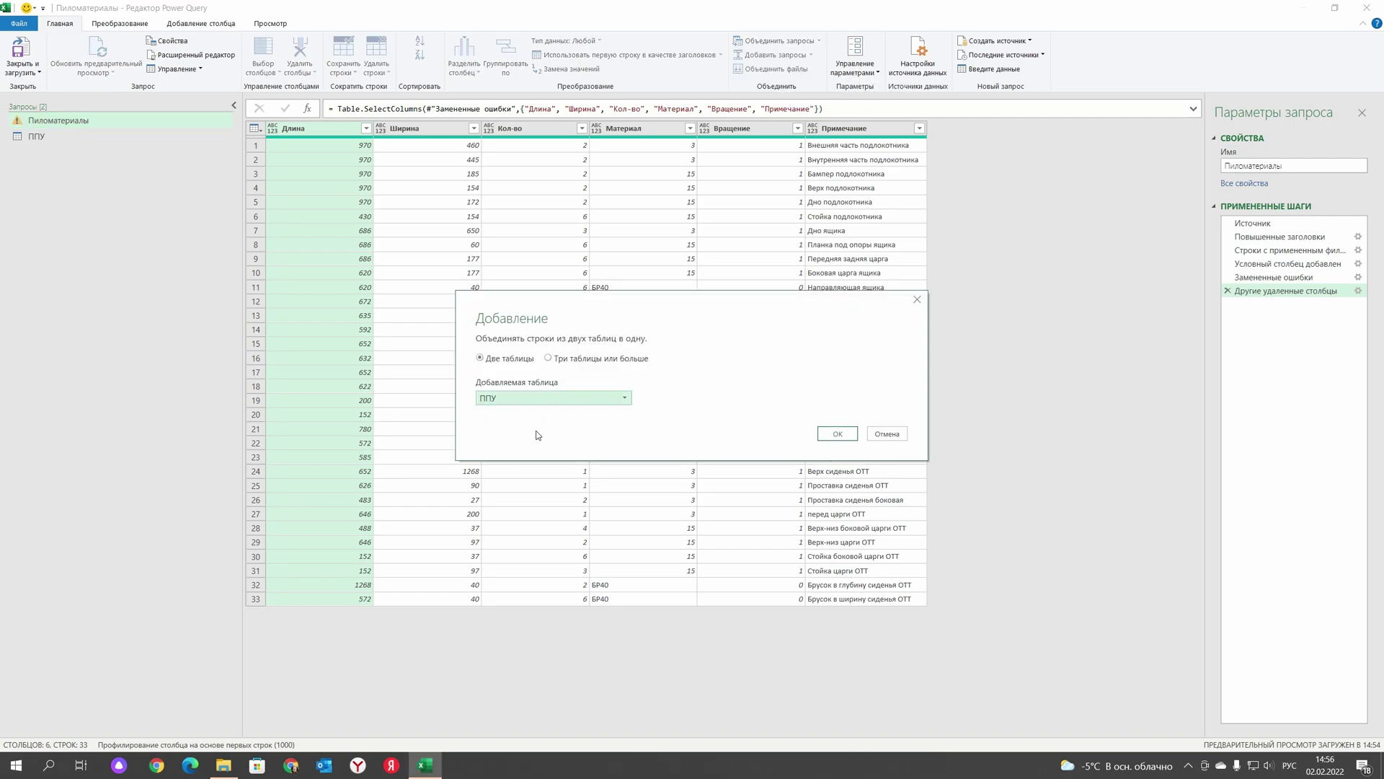
{"action": "left_click", "coordinate": [838, 434]}
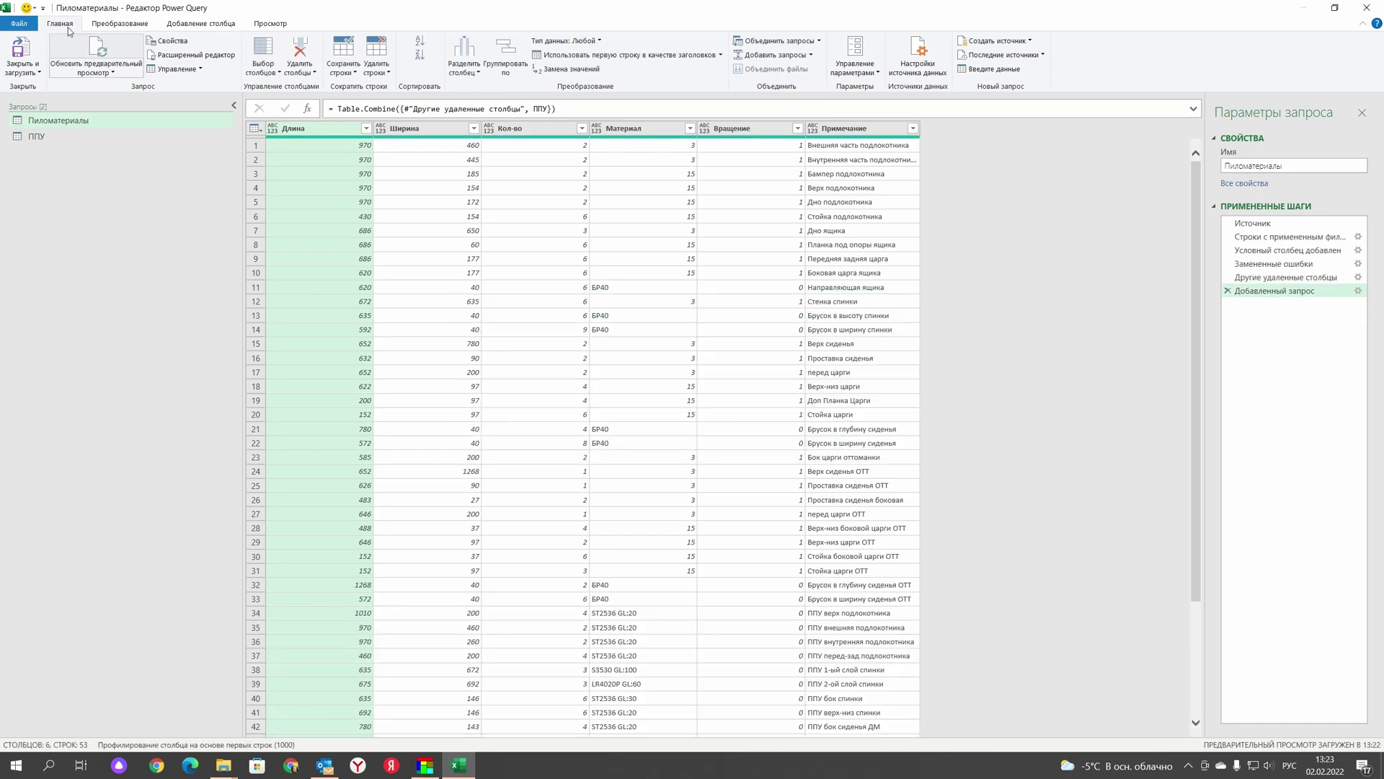
- Close the query editor and load the queries to the workbook as connections only
{"action": "left_click", "coordinate": [39, 73]}
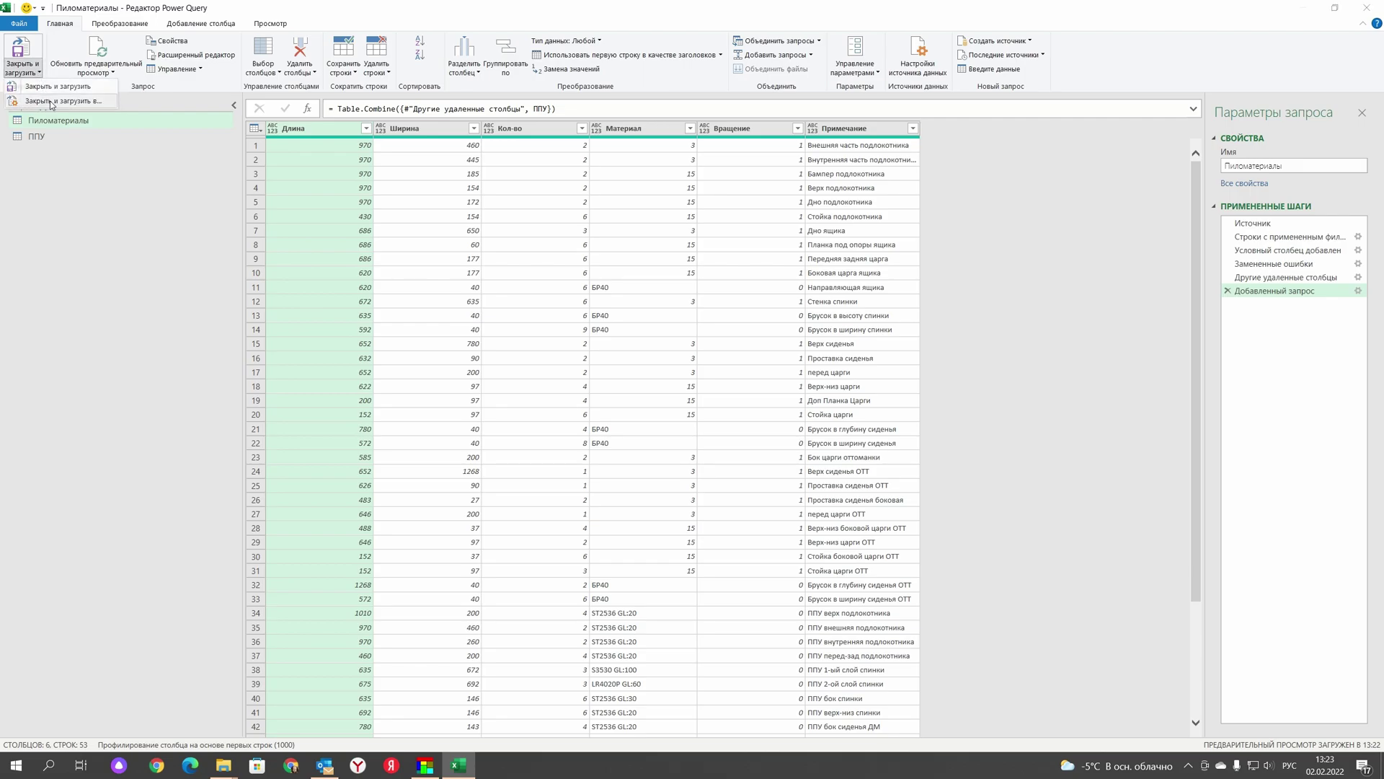
{"action": "left_click", "coordinate": [32, 95]}
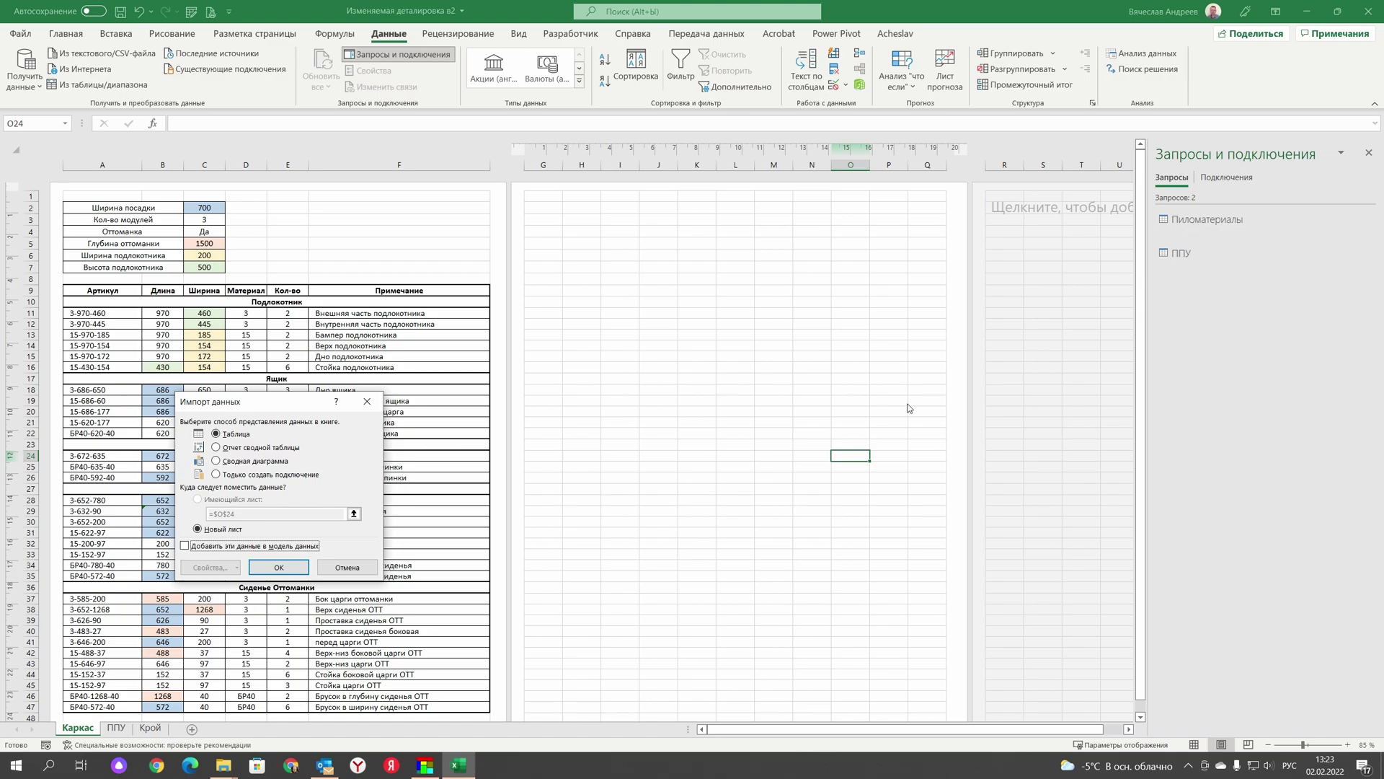
{"action": "left_click", "coordinate": [224, 475]}
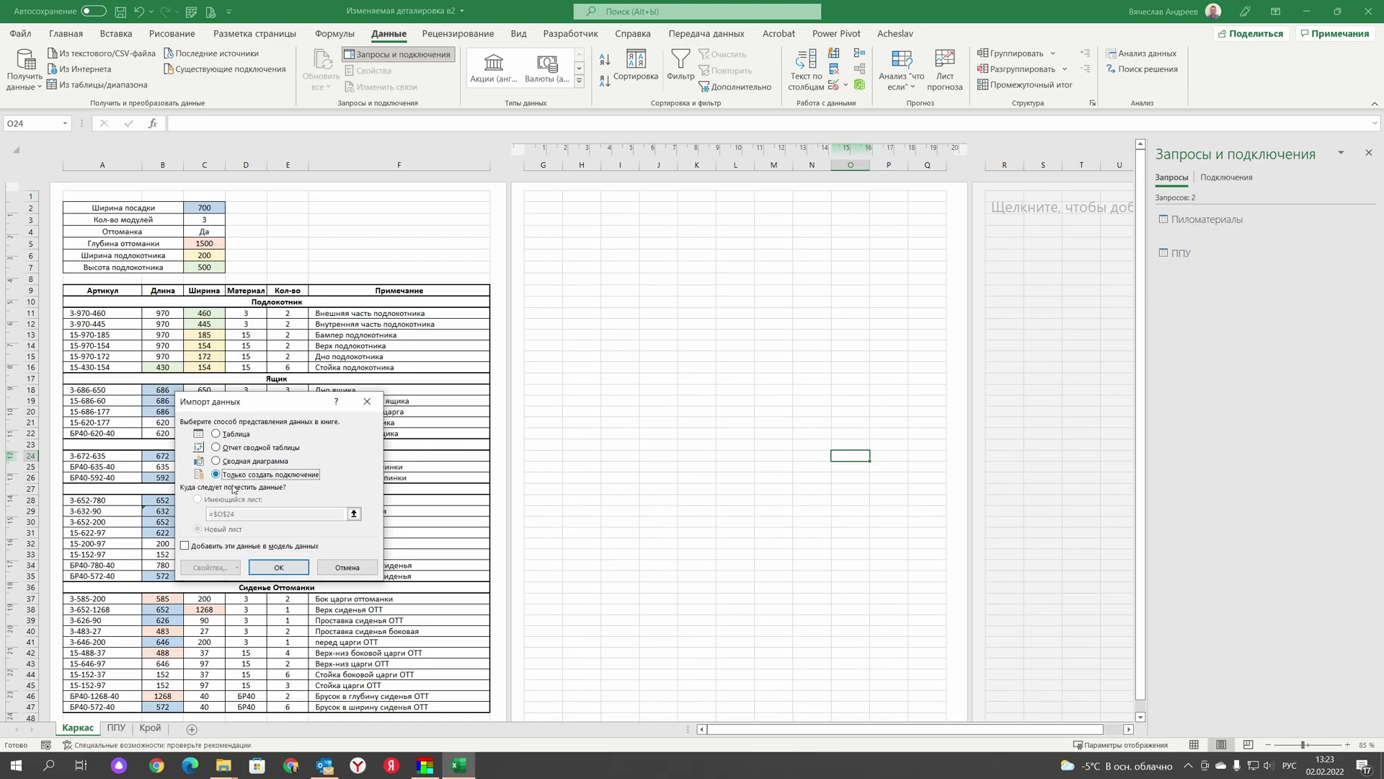
{"action": "left_click", "coordinate": [279, 568]}
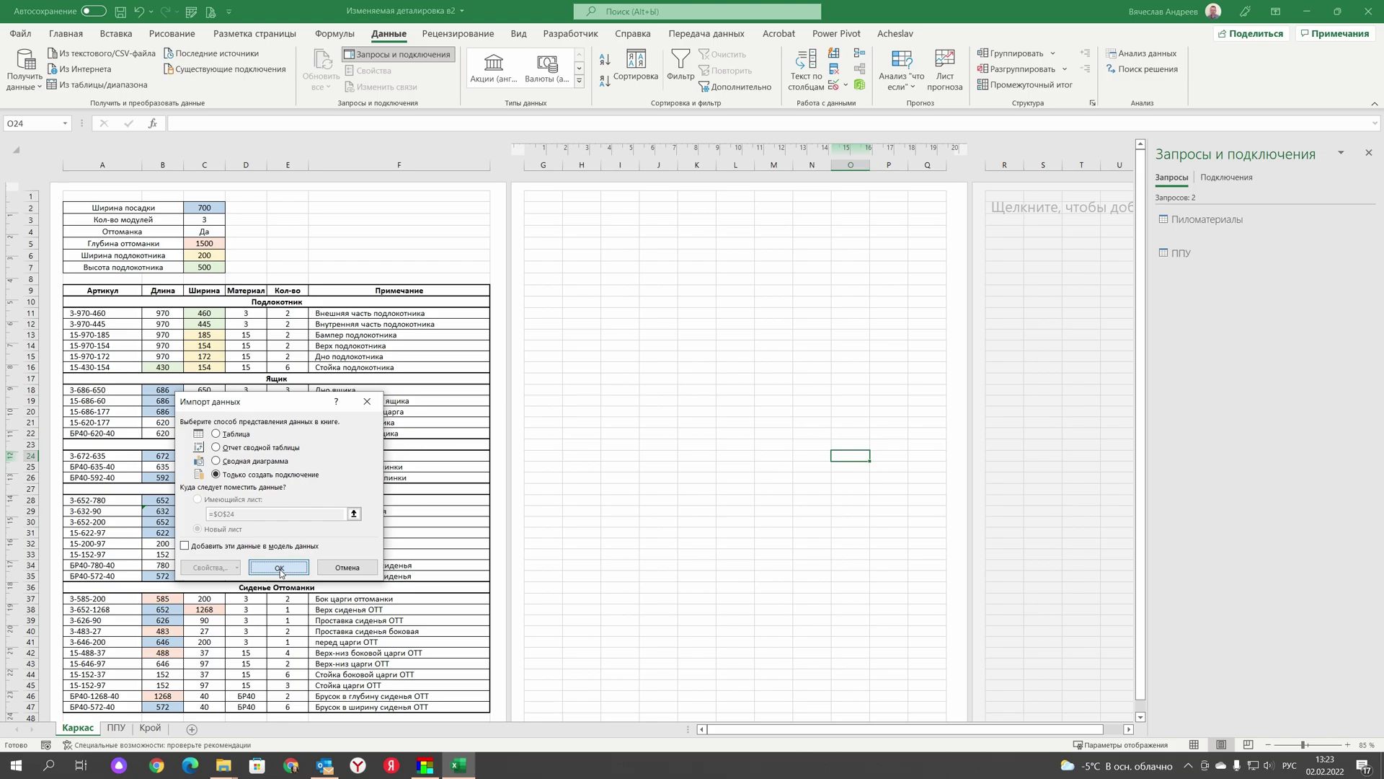
- Add a new worksheet, place it before Каркас, and name it "для раскроя"
{"action": "left_click", "coordinate": [191, 730]}
{"action": "left_click_drag", "start_coordinate": [130, 731], "coordinate": [63, 733]}
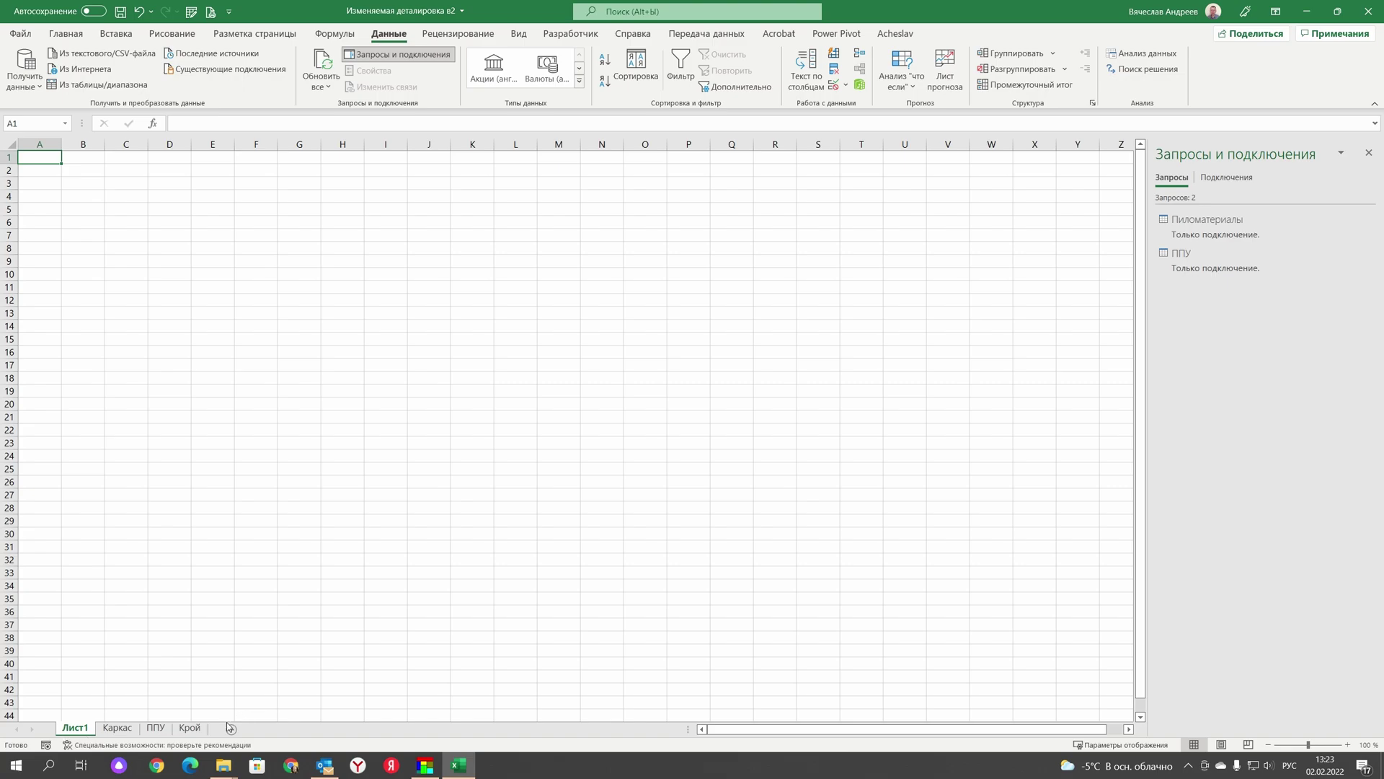
{"action": "double_click", "coordinate": [75, 728]}
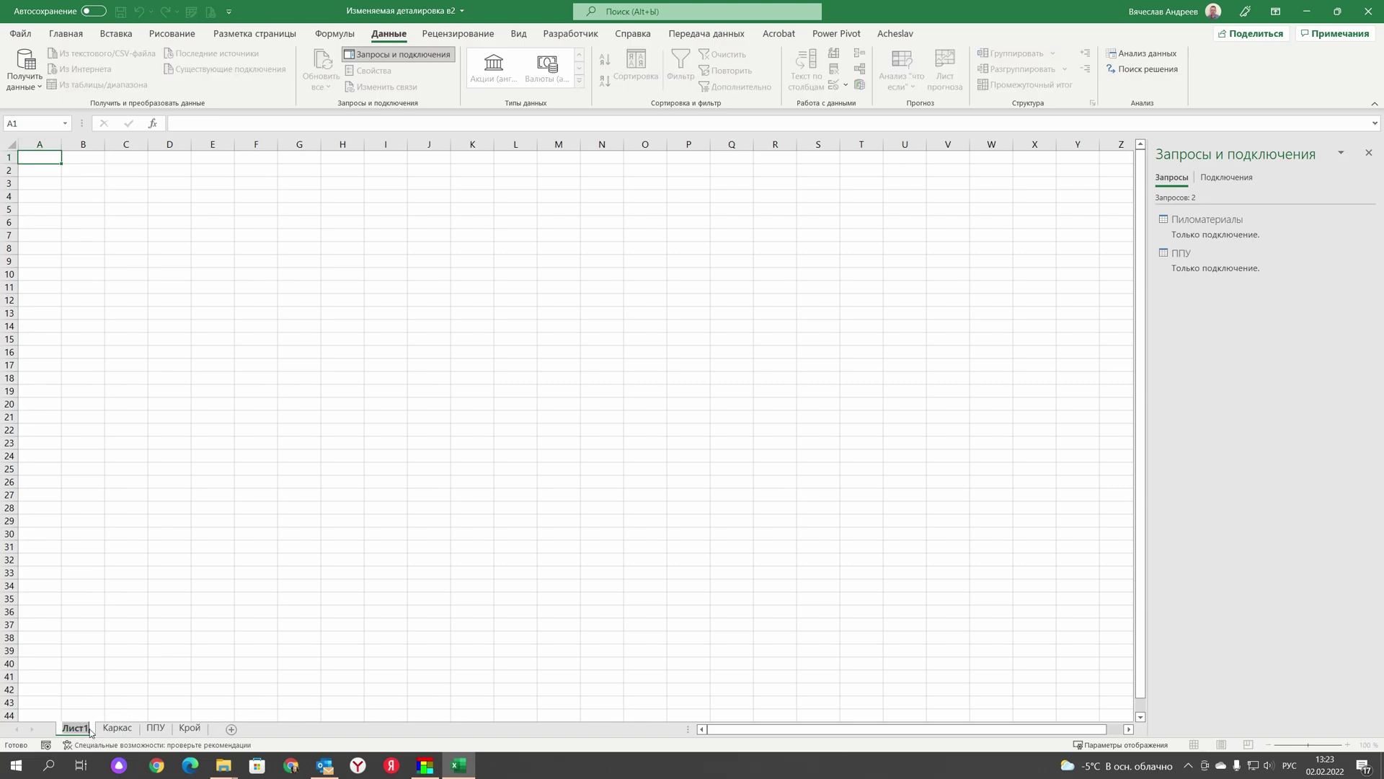
{"action": "type", "text": "дл"}
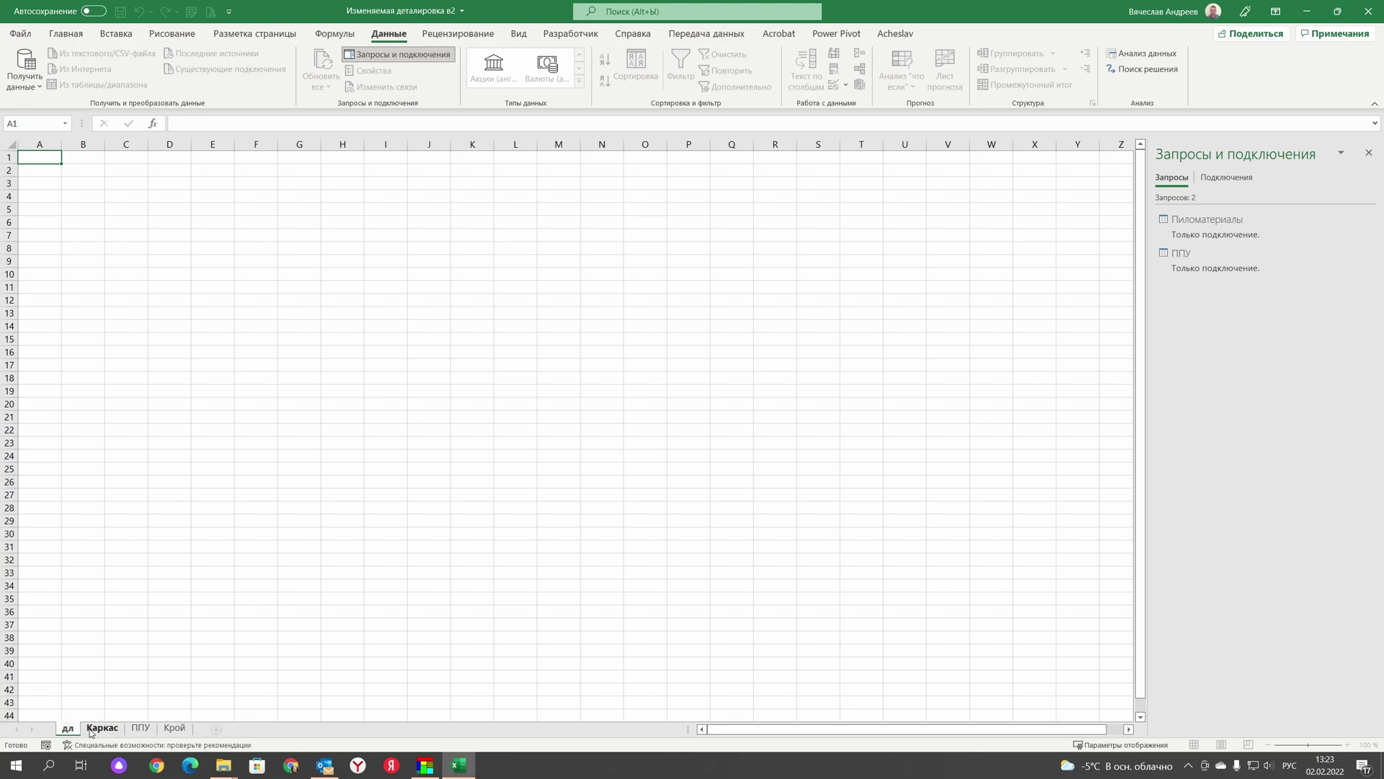
{"action": "type", "text": "я раскроя"}
{"action": "key", "text": "Return"}
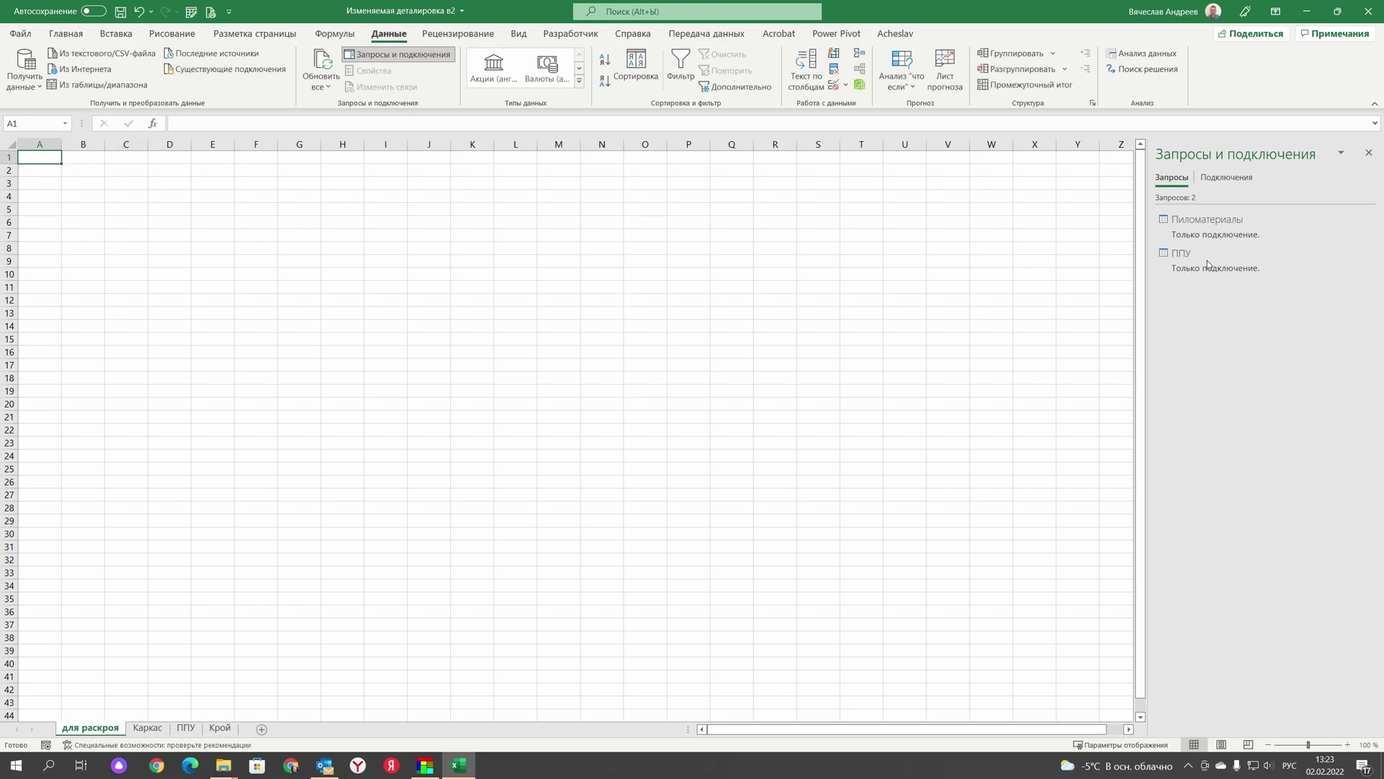
- Load the Пиломатериалы query as a table at cell A1 of the для раскроя sheet and look through its rows
{"action": "left_click", "coordinate": [1216, 225]}
{"action": "right_click", "coordinate": [1215, 224]}
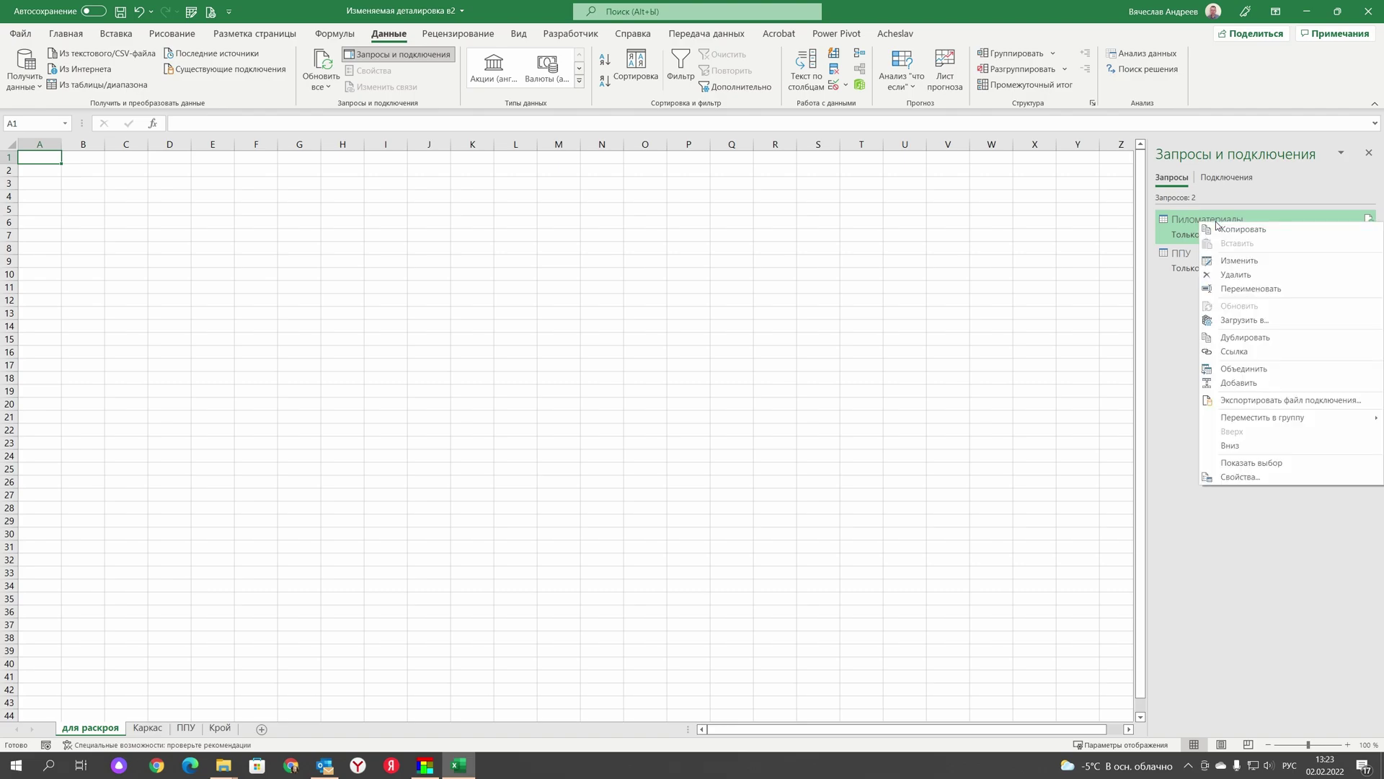
{"action": "left_click", "coordinate": [1240, 322]}
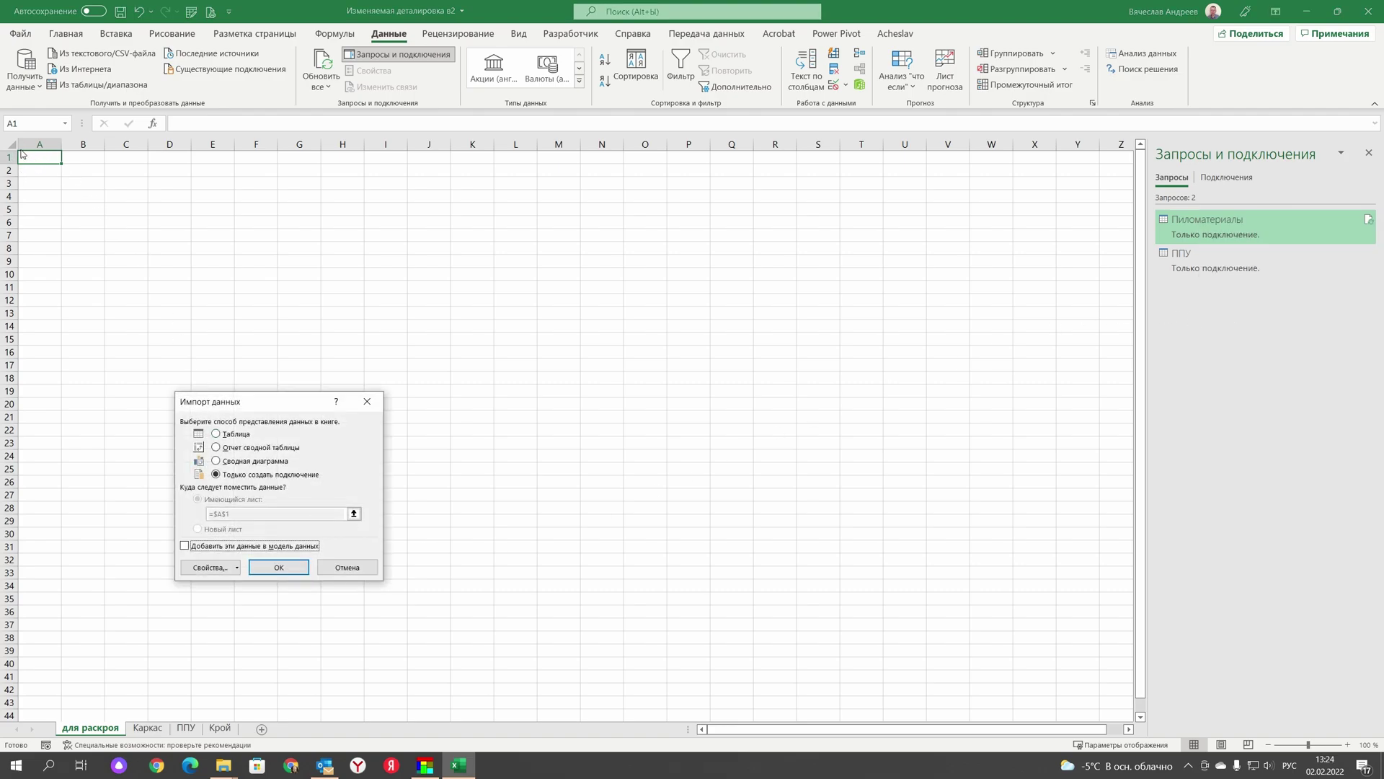
{"action": "left_click", "coordinate": [215, 434]}
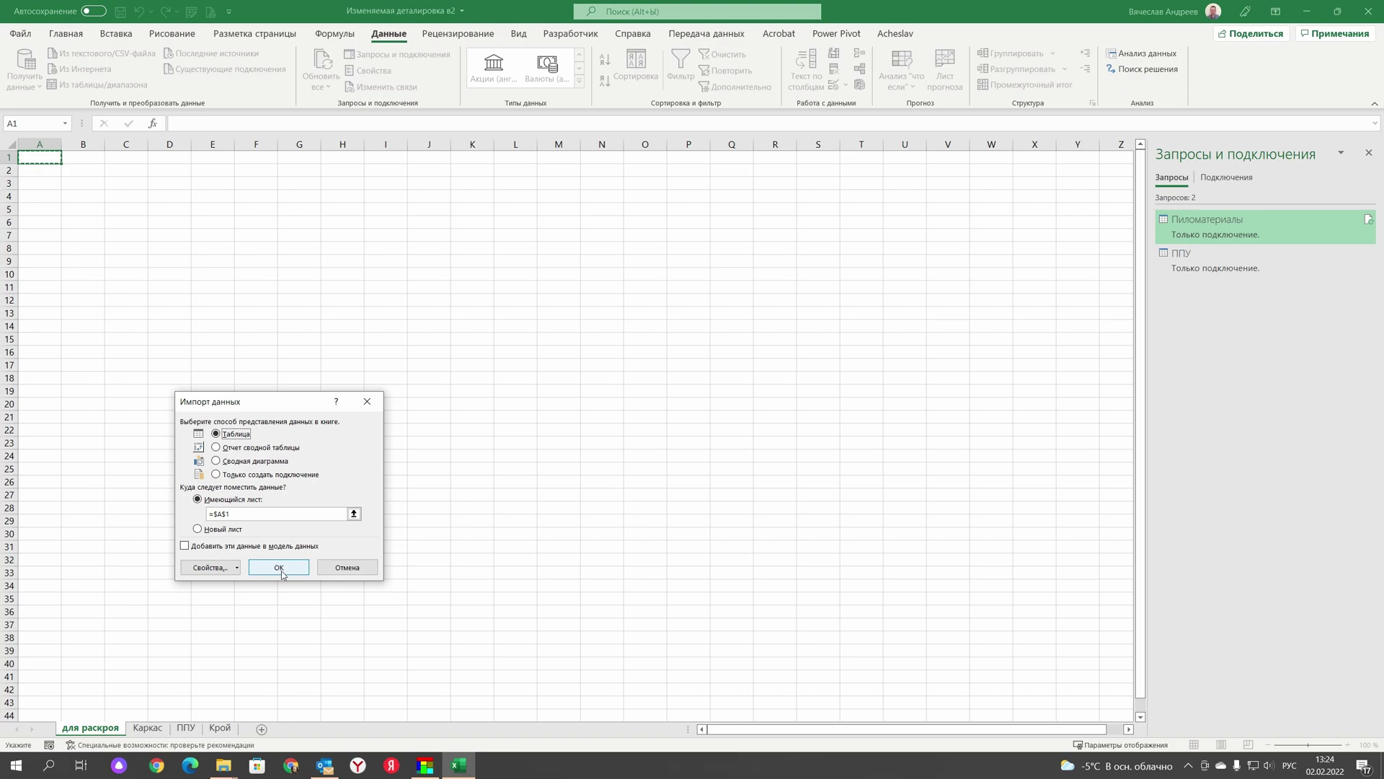
{"action": "left_click", "coordinate": [279, 570]}
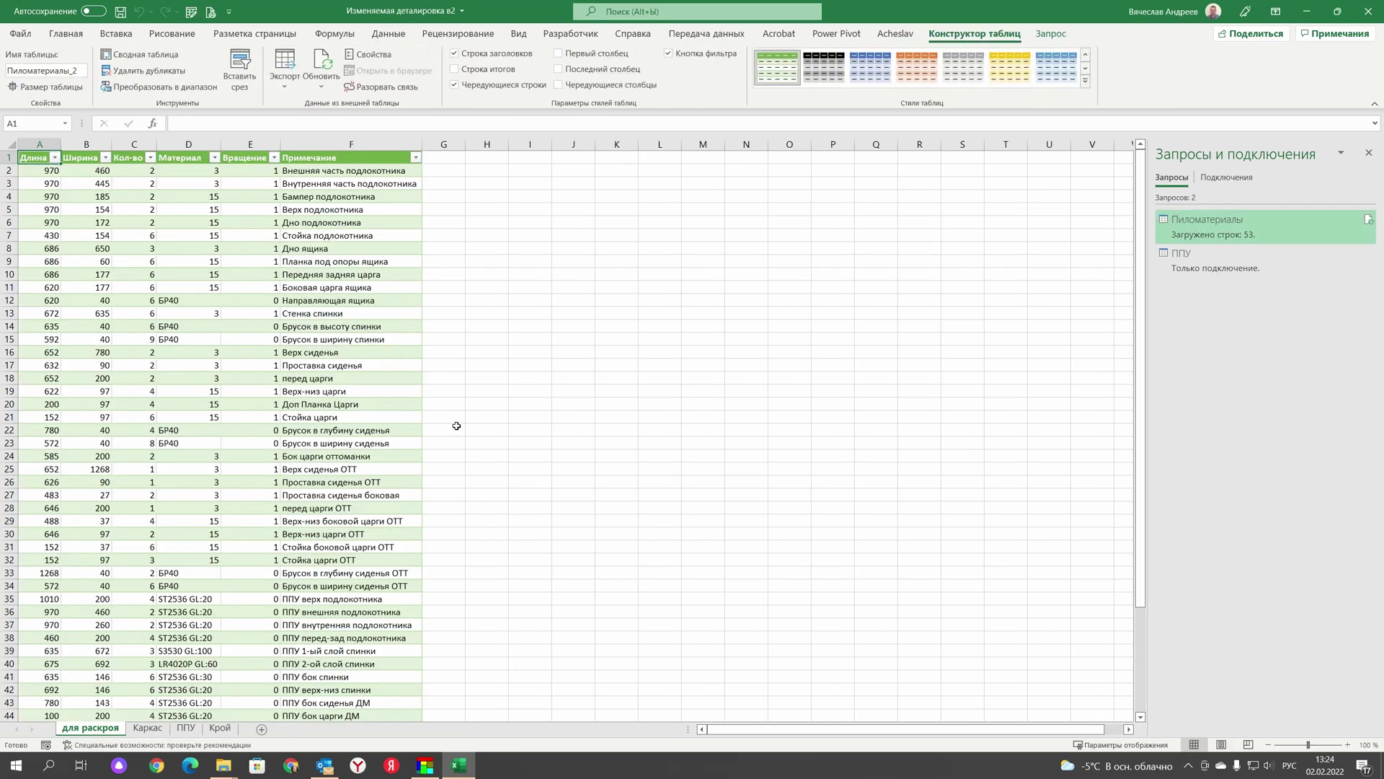
{"action": "mouse_move", "coordinate": [1217, 221]}
{"action": "scroll", "coordinate": [173, 371], "scroll_direction": "down", "scroll_amount": 6}
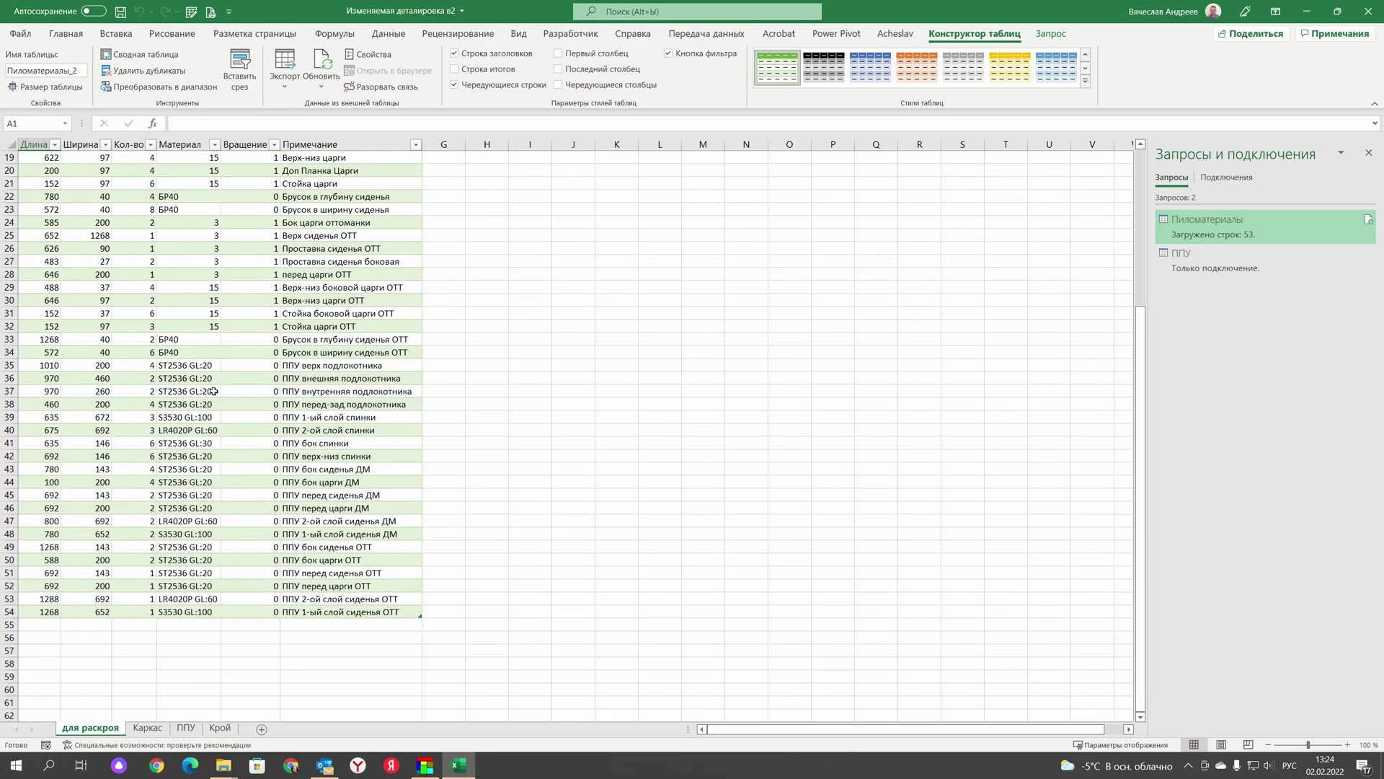
{"action": "scroll", "coordinate": [214, 391], "scroll_direction": "up", "scroll_amount": 6}
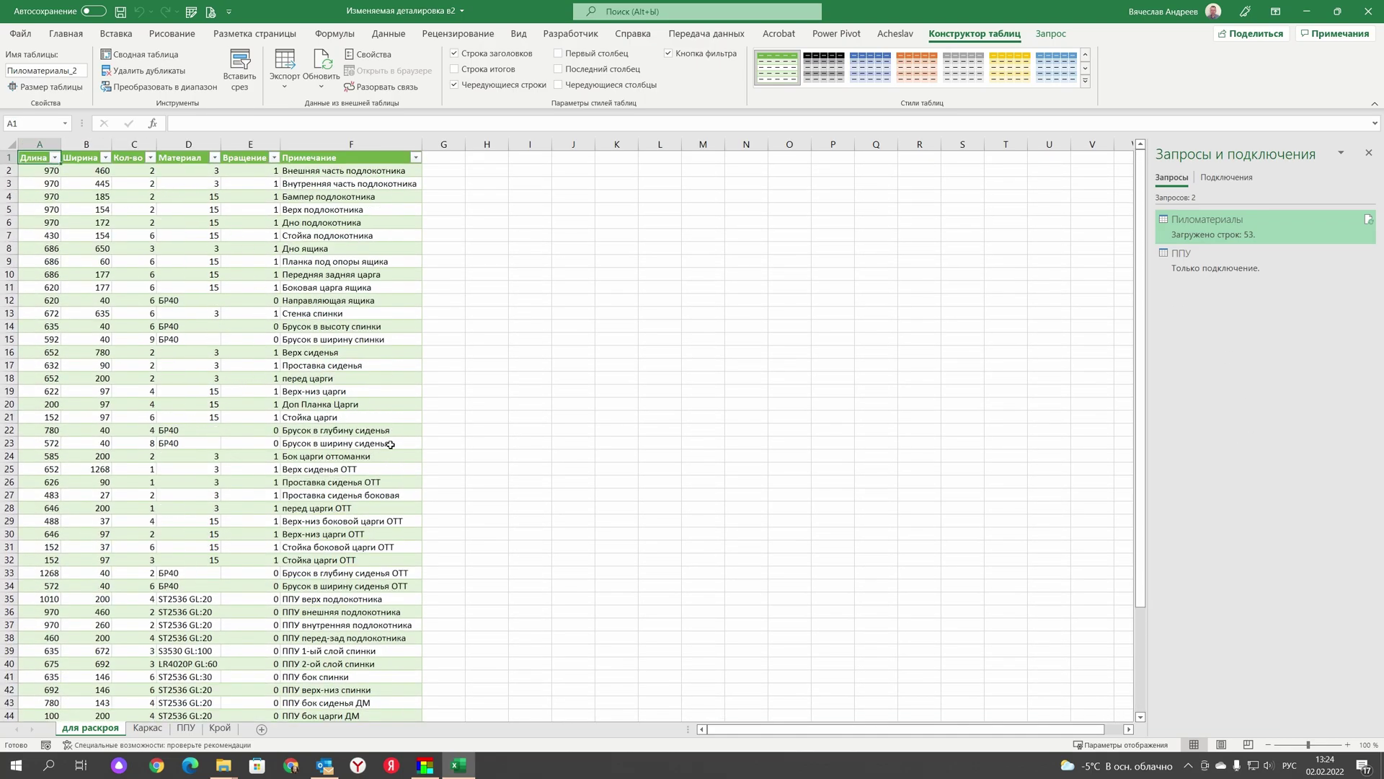
- On the Каркас sheet, set Ширина посадки to 1000 and Кол-во модулей to 2
{"action": "left_click", "coordinate": [150, 728]}
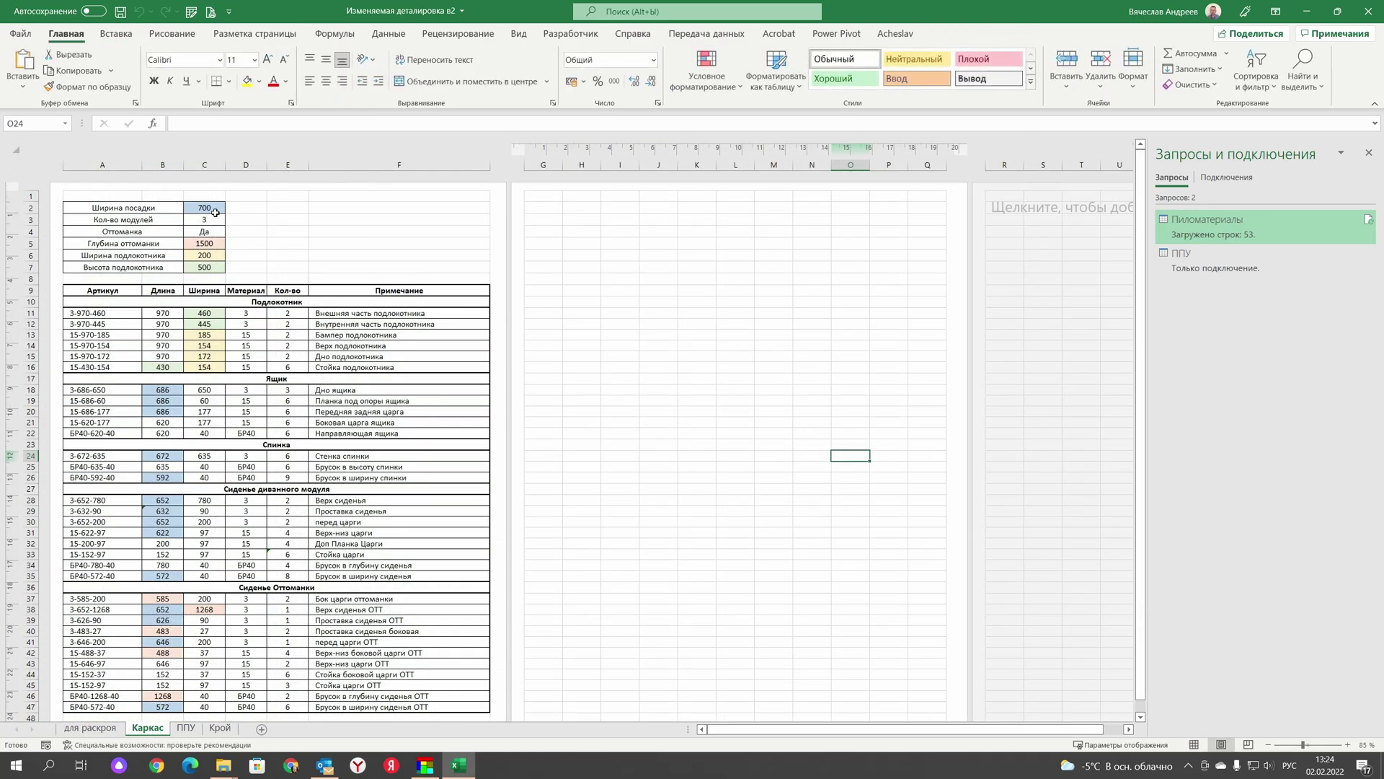
{"action": "left_click", "coordinate": [216, 211]}
{"action": "type", "text": "1000"}
{"action": "key", "text": "Return"}
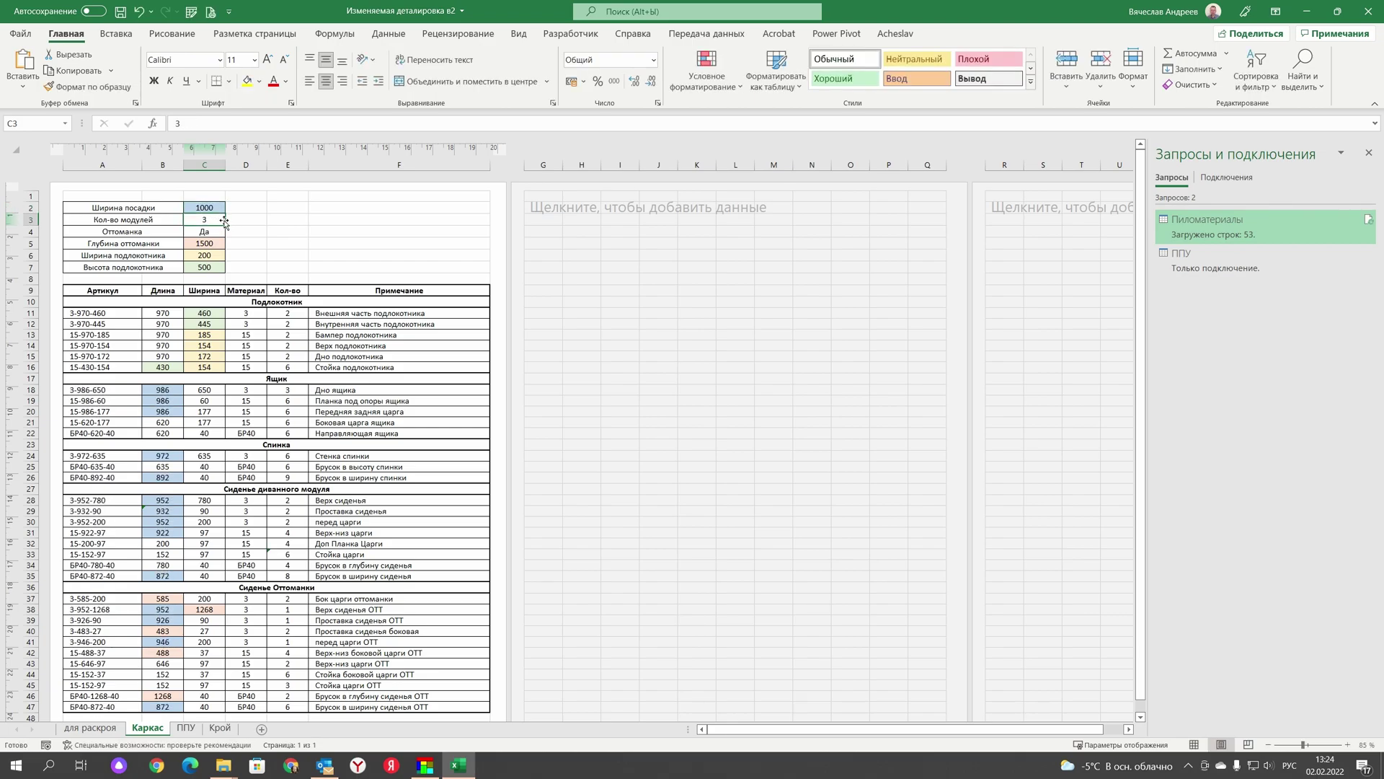
{"action": "double_click", "coordinate": [214, 220]}
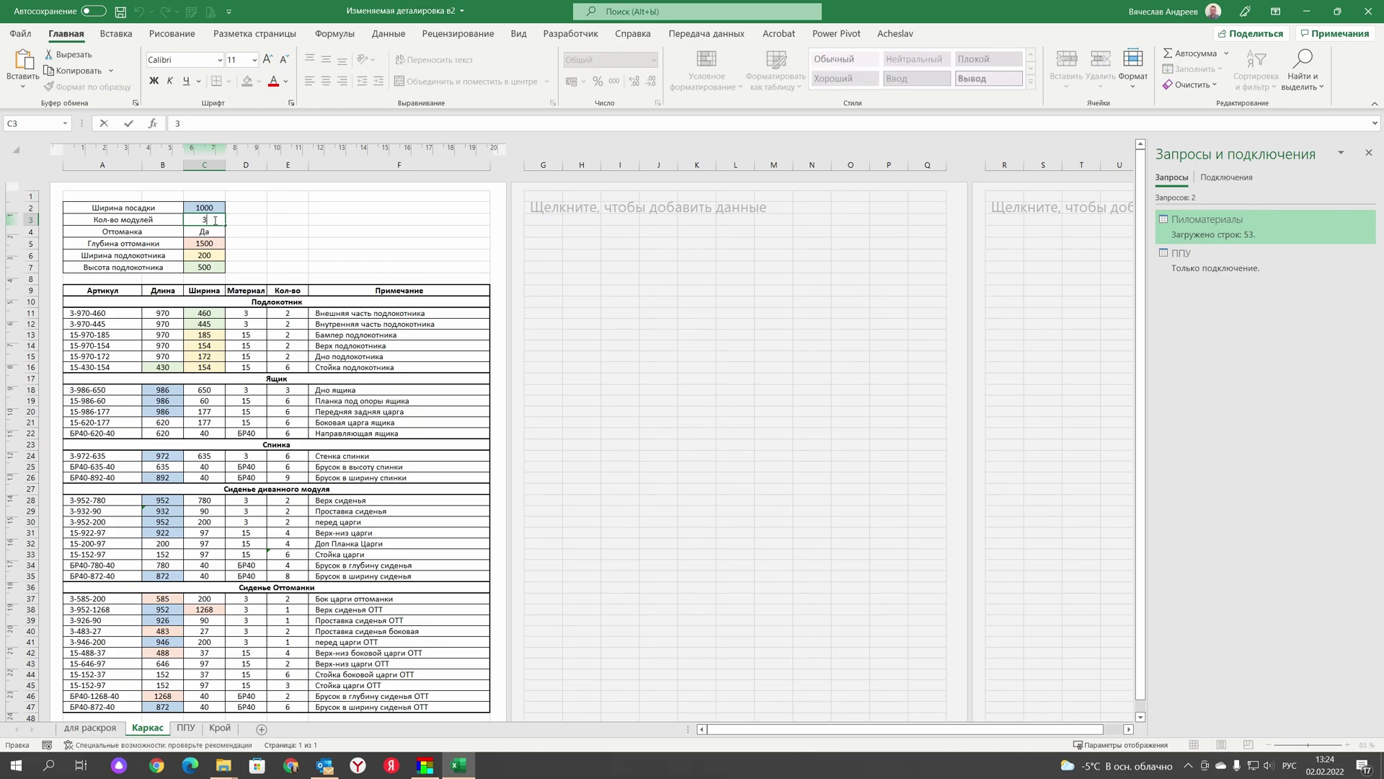
{"action": "left_click_drag", "start_coordinate": [198, 220], "coordinate": [204, 219]}
{"action": "type", "text": "2"}
{"action": "left_click", "coordinate": [214, 243]}
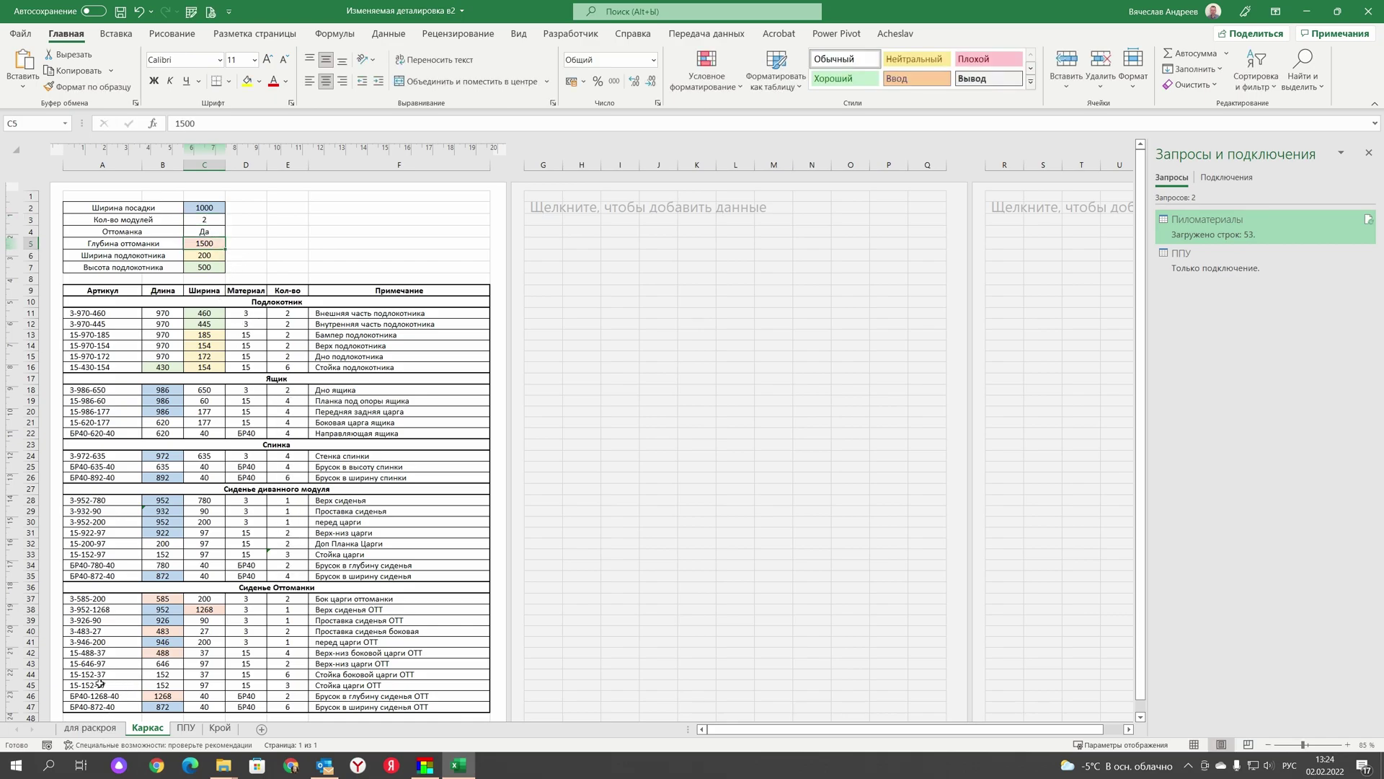
- Set Оттоманка to Нет on the Каркас sheet, and return to the parts table on the для раскроя sheet
{"action": "left_click", "coordinate": [212, 231]}
{"action": "left_click", "coordinate": [231, 232]}
{"action": "left_click", "coordinate": [205, 249]}
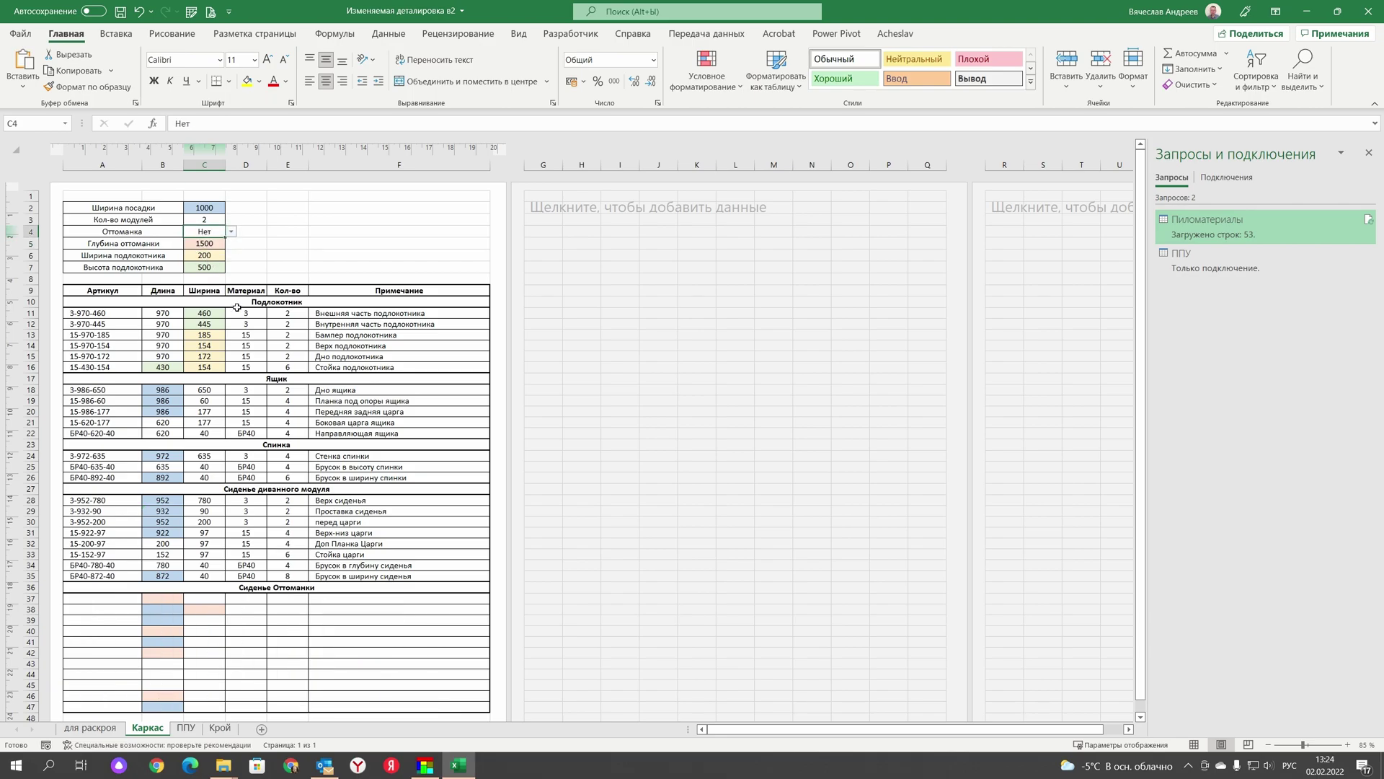
{"action": "scroll", "coordinate": [290, 541], "scroll_direction": "down", "scroll_amount": 3}
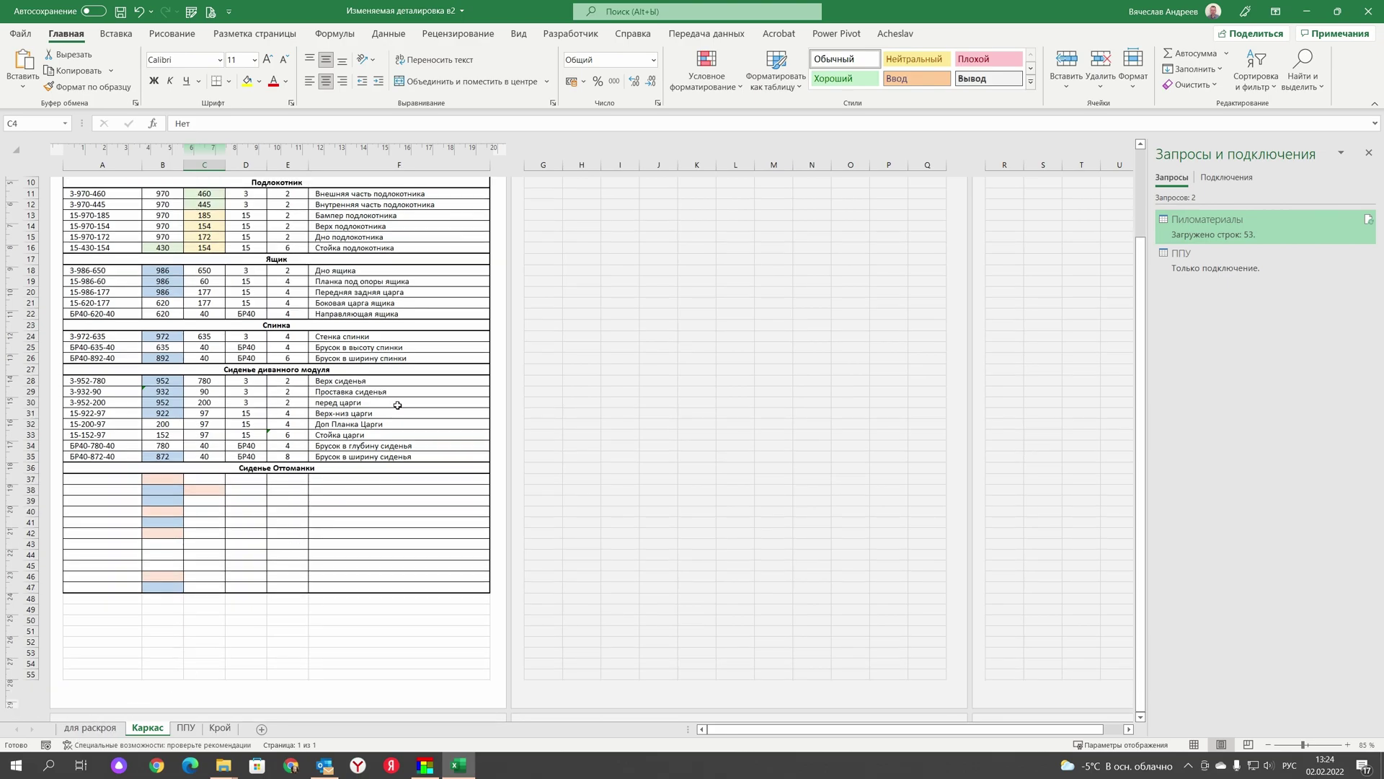
{"action": "scroll", "coordinate": [339, 504], "scroll_direction": "up", "scroll_amount": 3}
{"action": "left_click", "coordinate": [100, 729]}
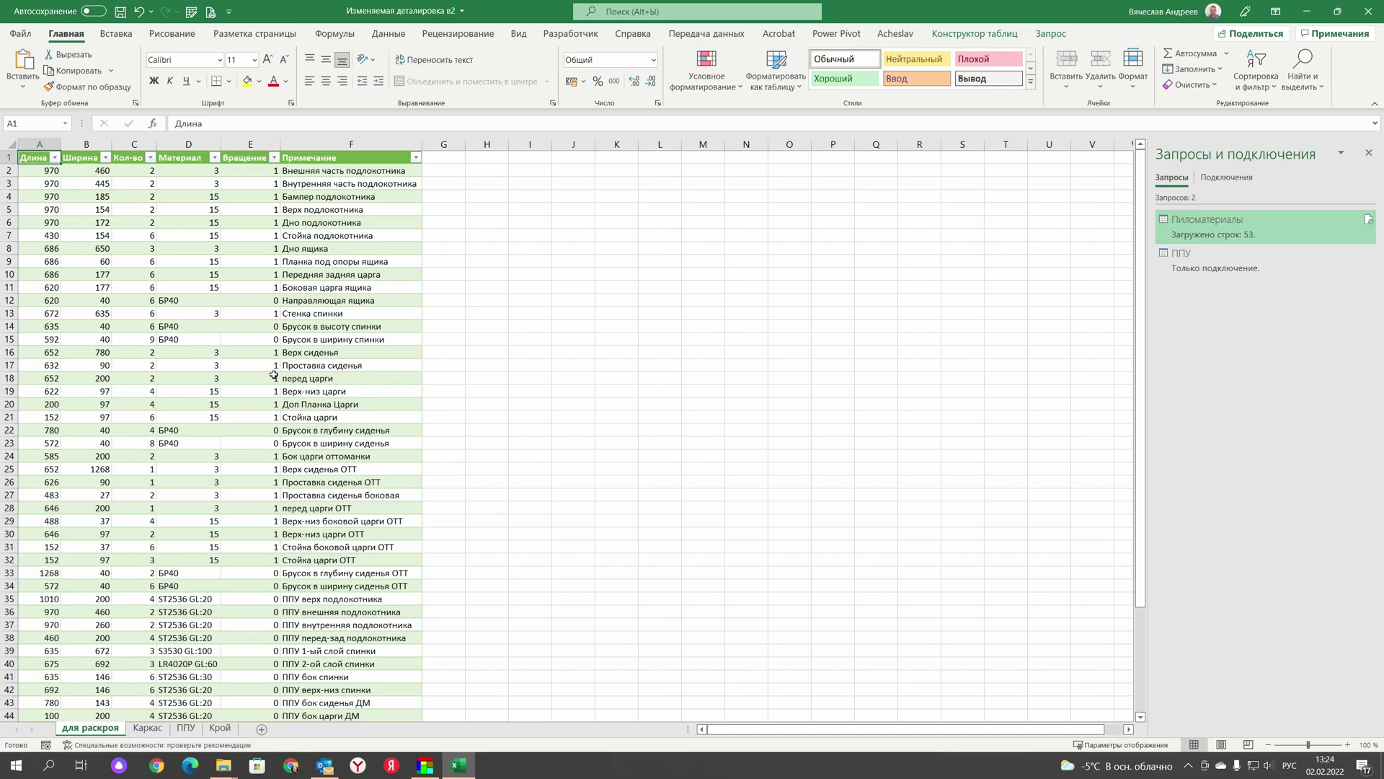
{"action": "scroll", "coordinate": [244, 440], "scroll_direction": "down", "scroll_amount": 5}
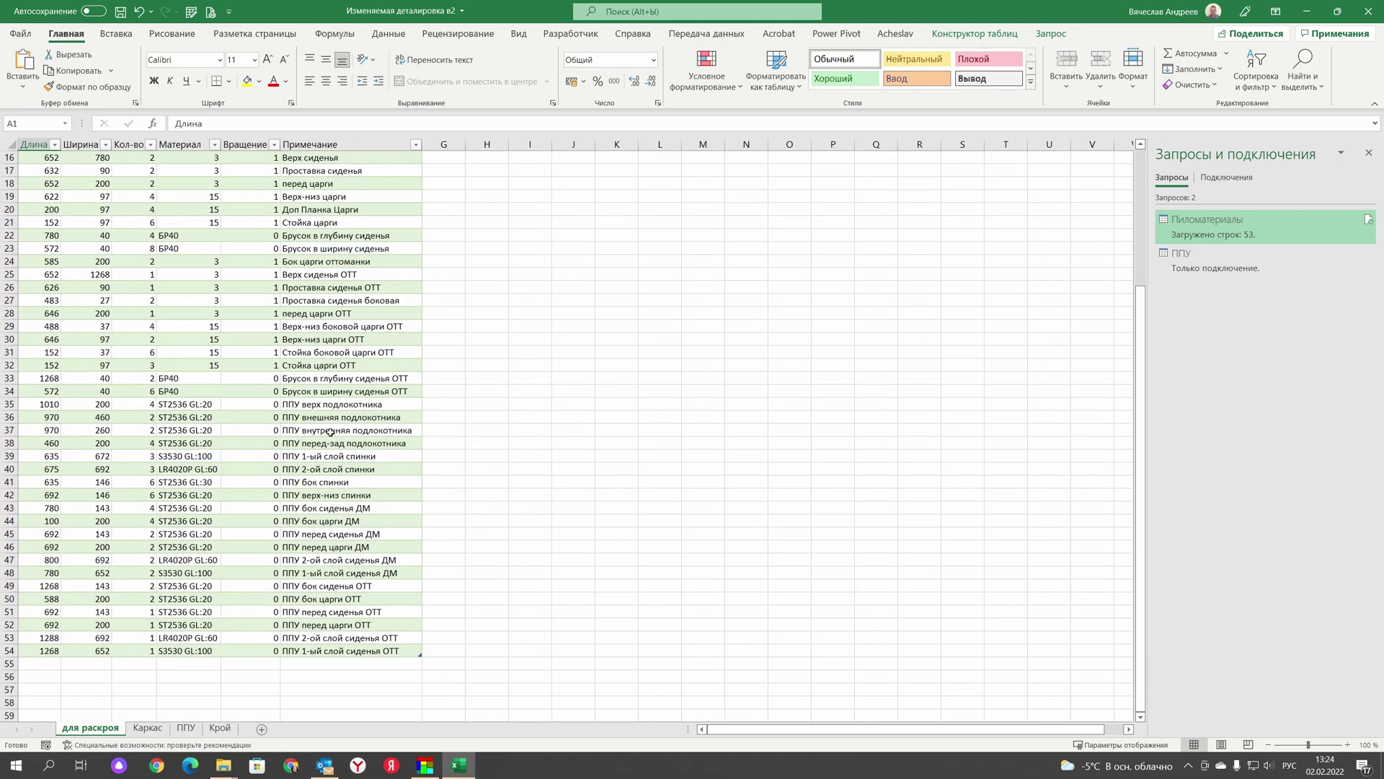
{"action": "scroll", "coordinate": [325, 404], "scroll_direction": "up", "scroll_amount": 5}
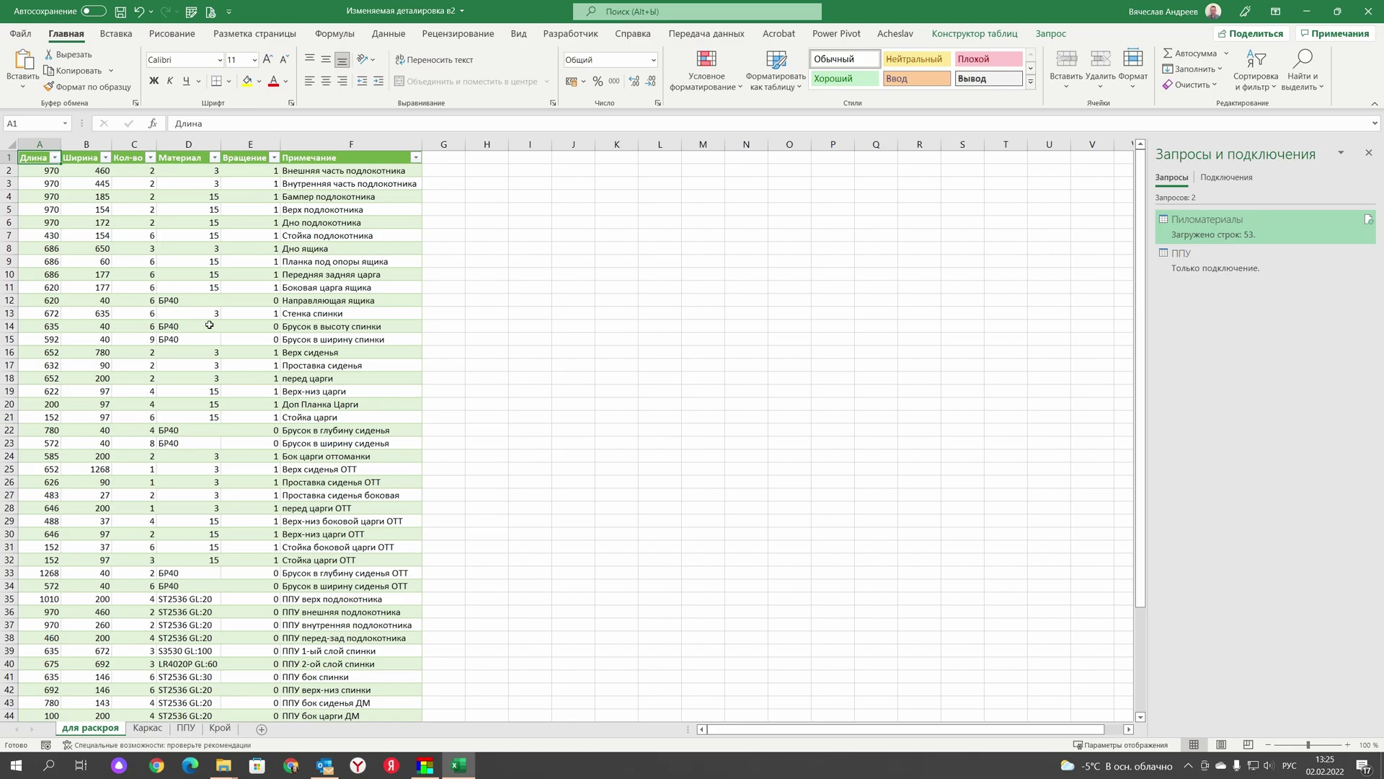
- Refresh the combined parts table on the для раскроя sheet and check the Пиломатериалы query in the Power Query editor
{"action": "right_click", "coordinate": [265, 336]}
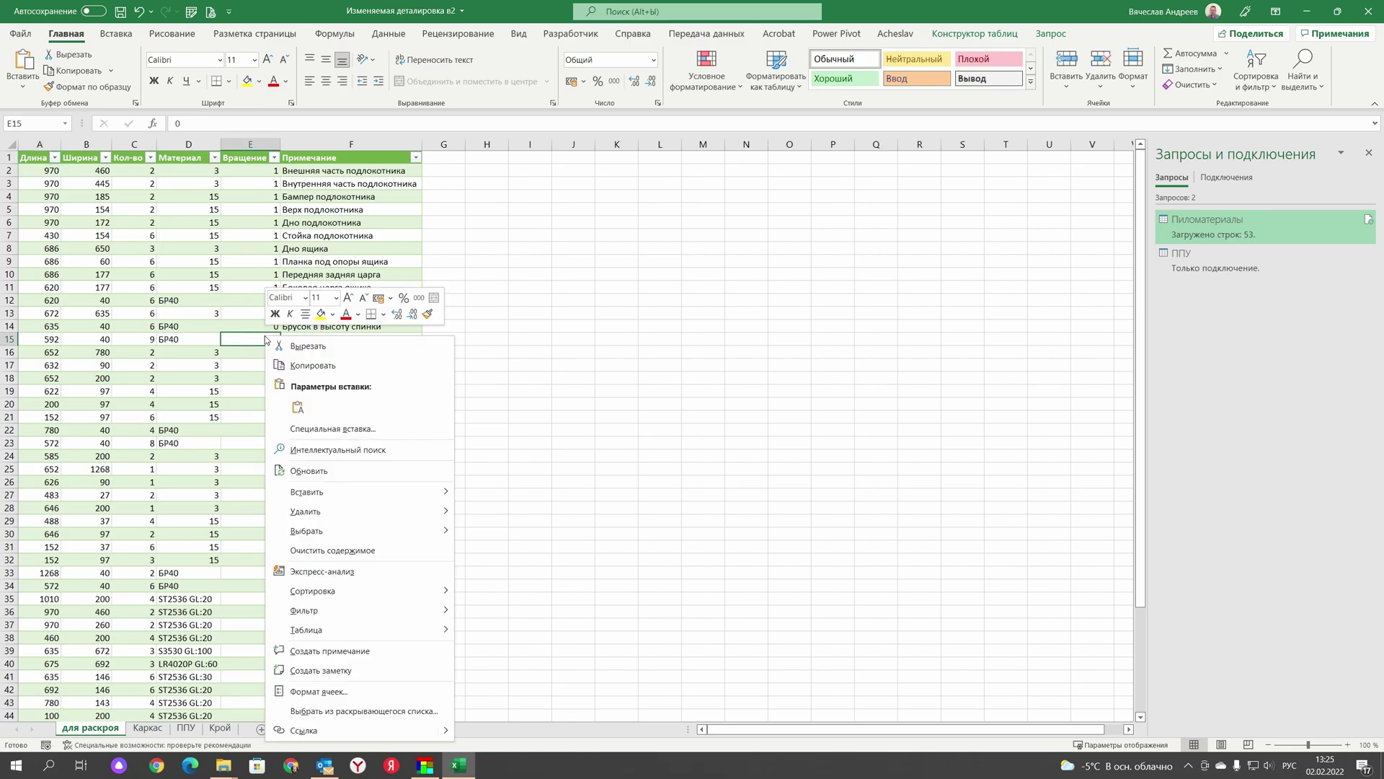
{"action": "left_click", "coordinate": [343, 470]}
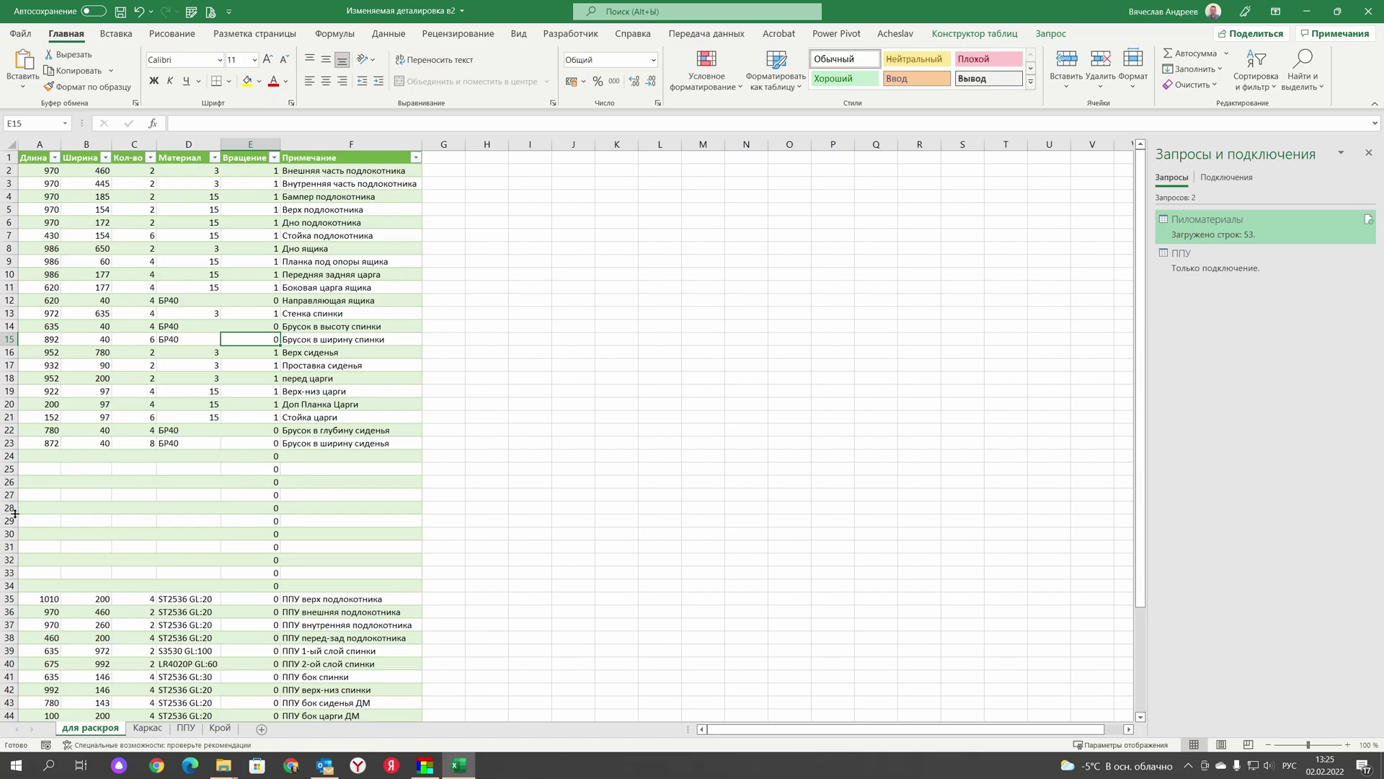
{"action": "left_click", "coordinate": [191, 11]}
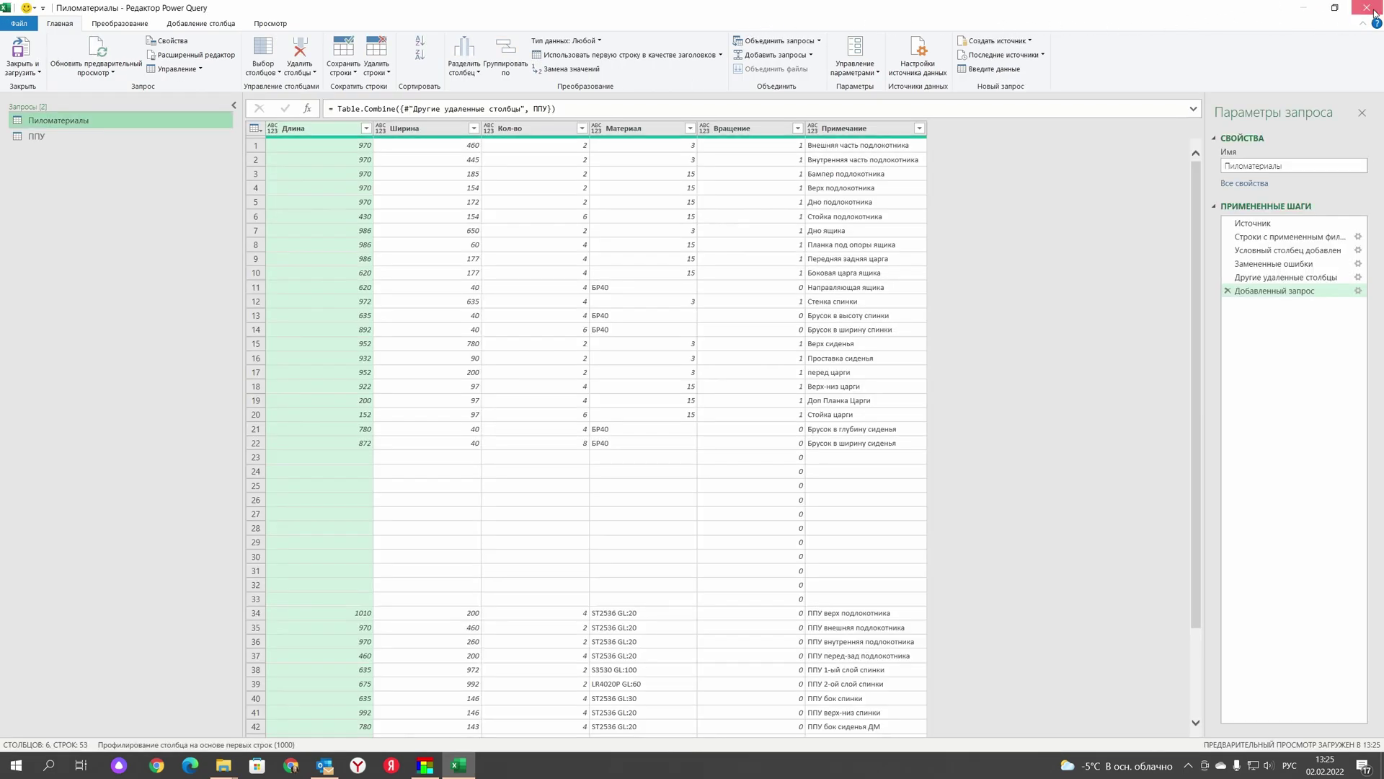
{"action": "left_click", "coordinate": [1366, 10]}
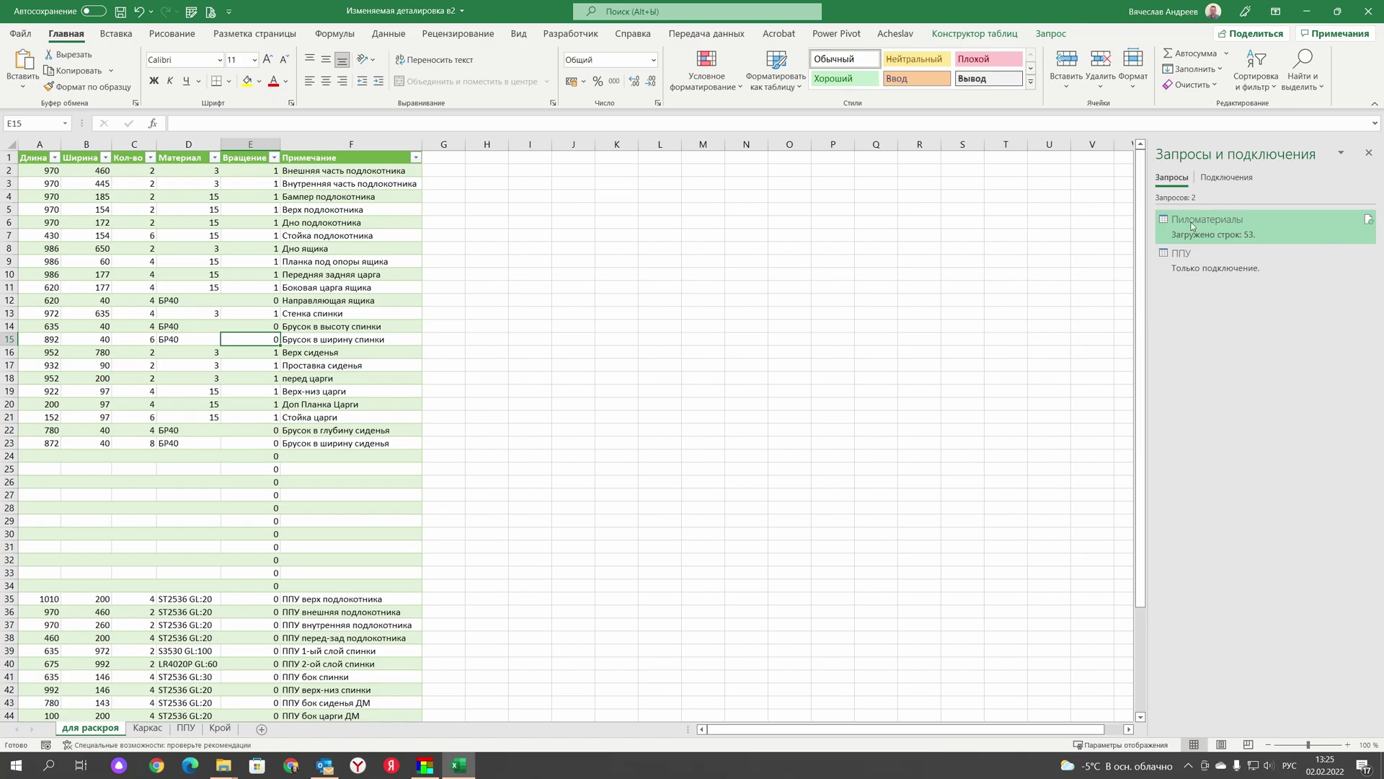
- Filter the empty values out of the Длина column in the Пиломатериалы query and save the query changes
{"action": "double_click", "coordinate": [1215, 229]}
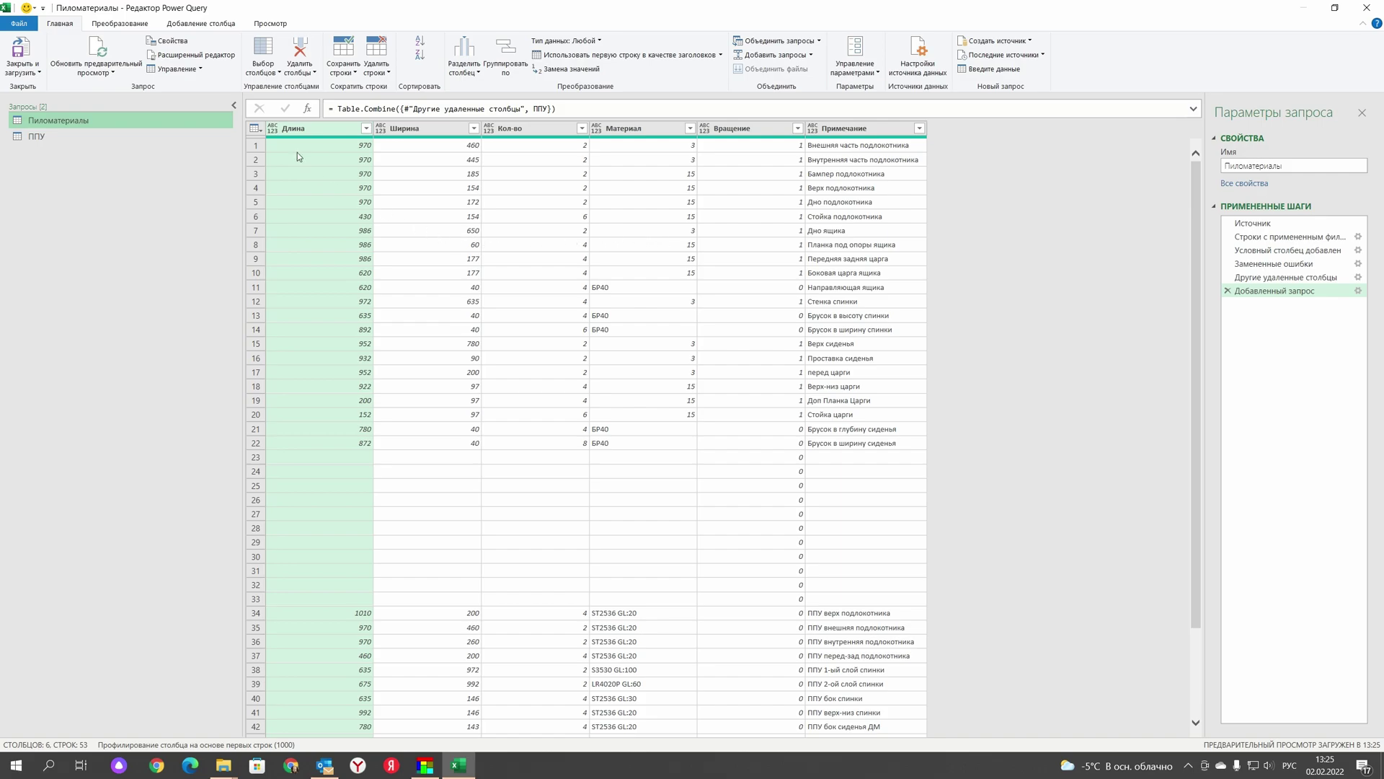
{"action": "left_click", "coordinate": [366, 129]}
{"action": "left_click_drag", "start_coordinate": [355, 333], "coordinate": [354, 453]}
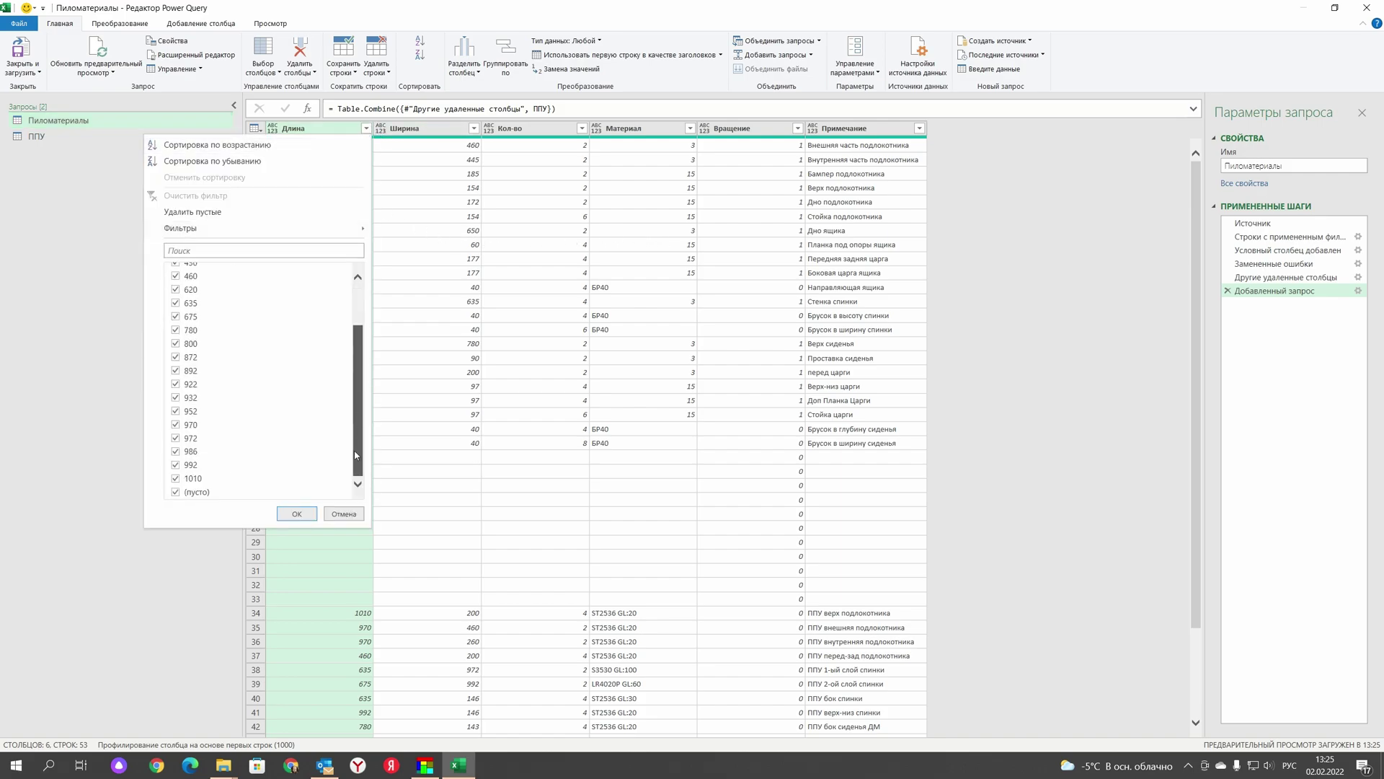
{"action": "left_click", "coordinate": [195, 492]}
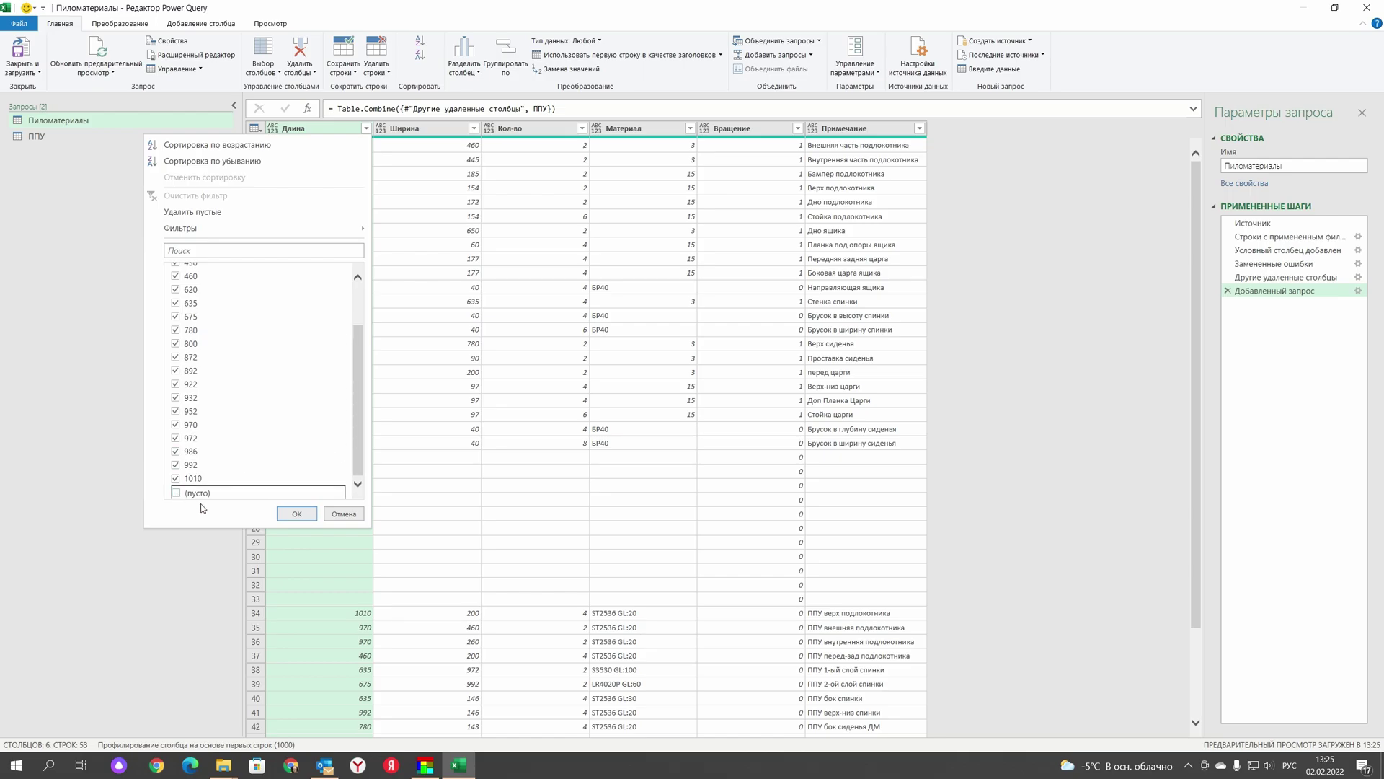
{"action": "left_click", "coordinate": [291, 516]}
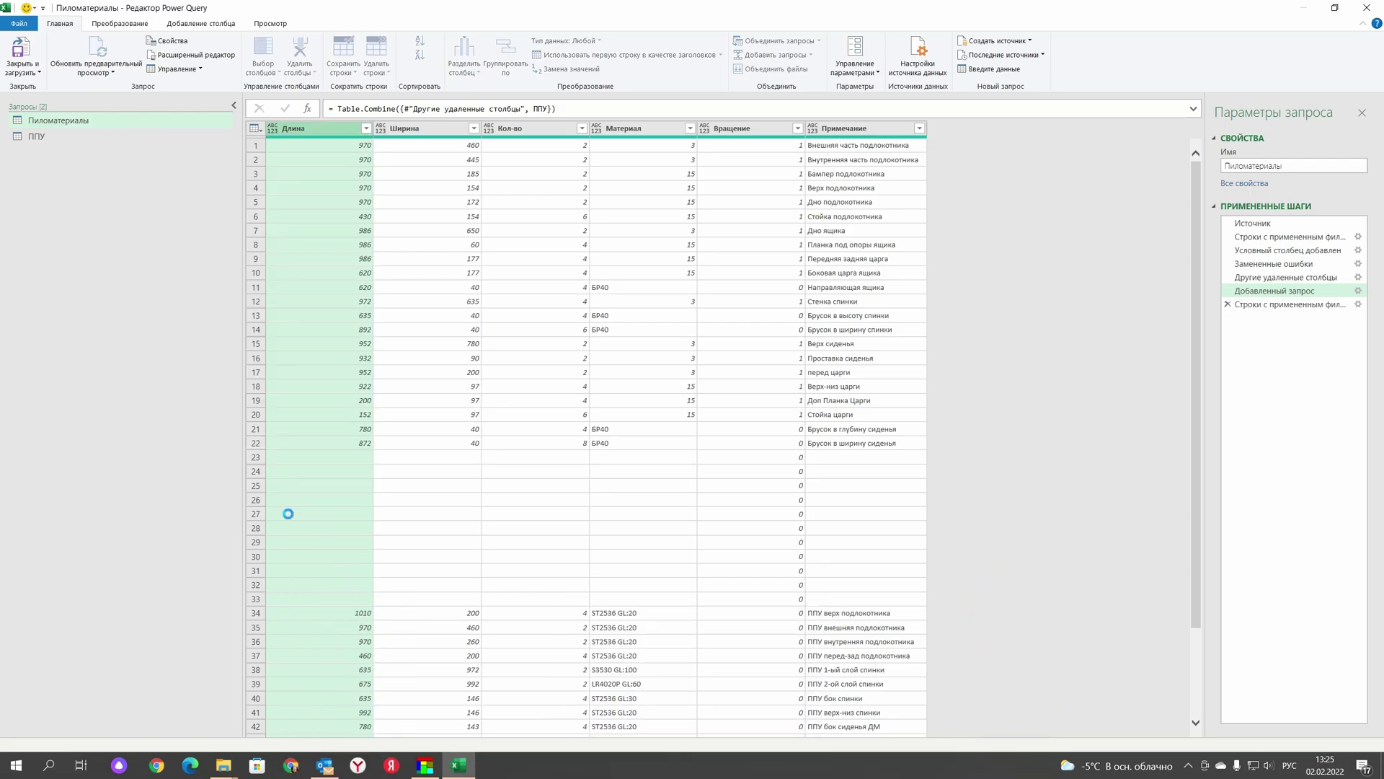
{"action": "left_click", "coordinate": [1368, 10]}
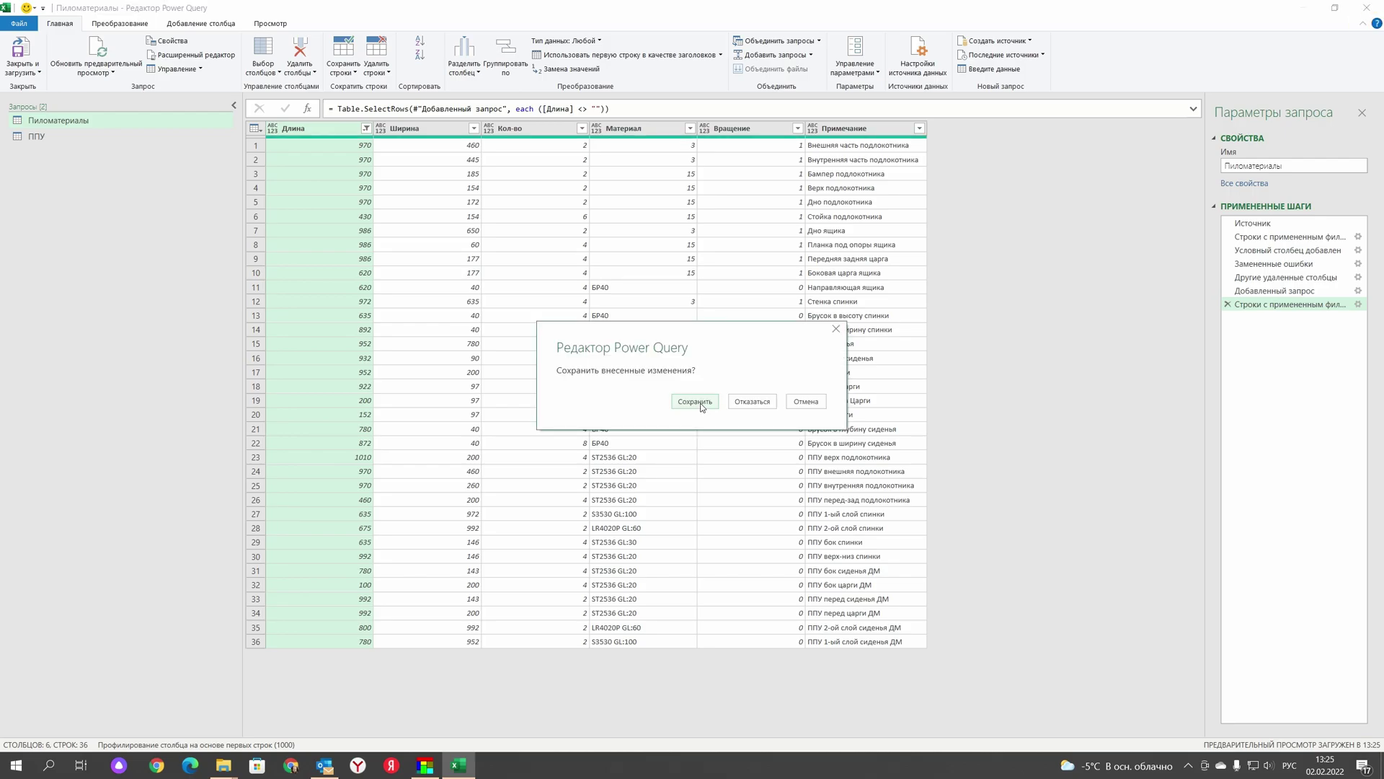
{"action": "left_click", "coordinate": [701, 408]}
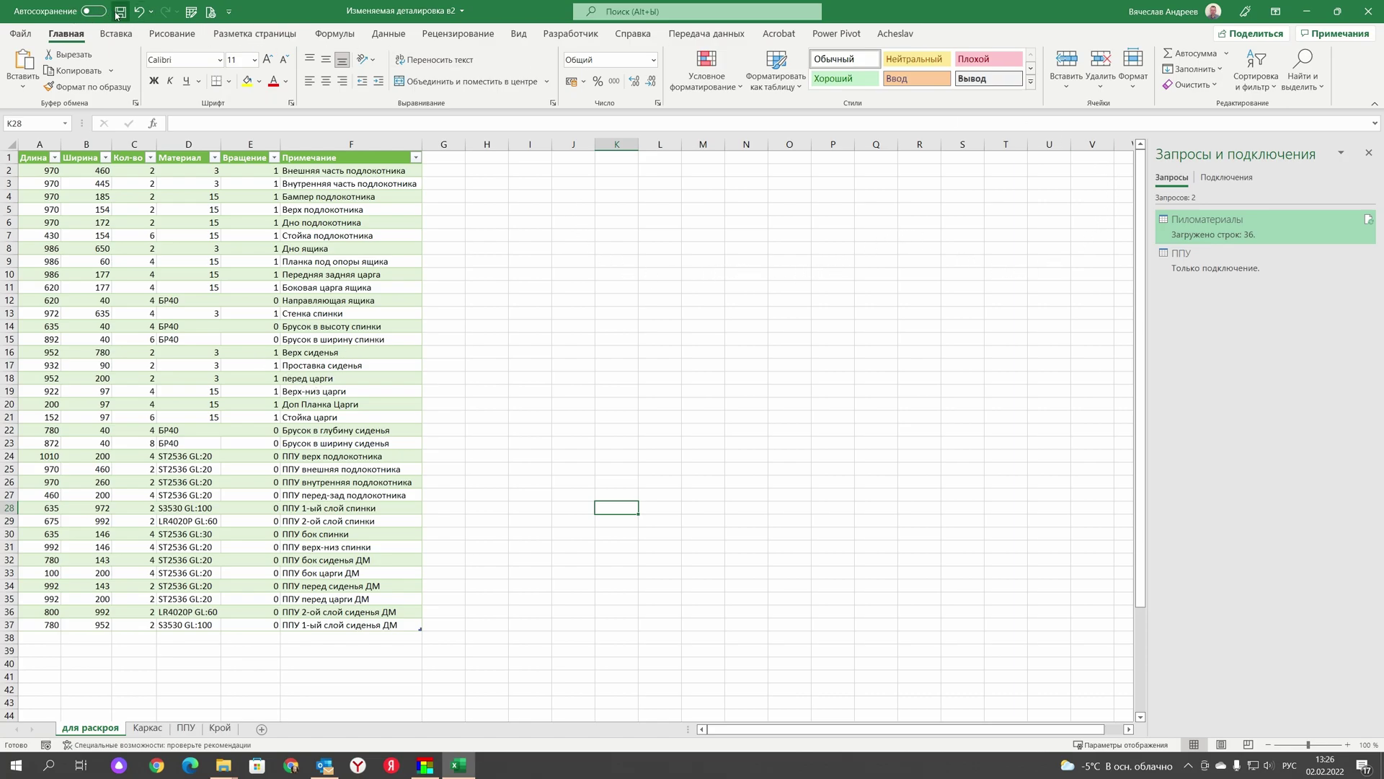
- Save and close the workbook, and delete all parts from the order list in Cutting Optimization pro
{"action": "left_click", "coordinate": [1368, 12]}
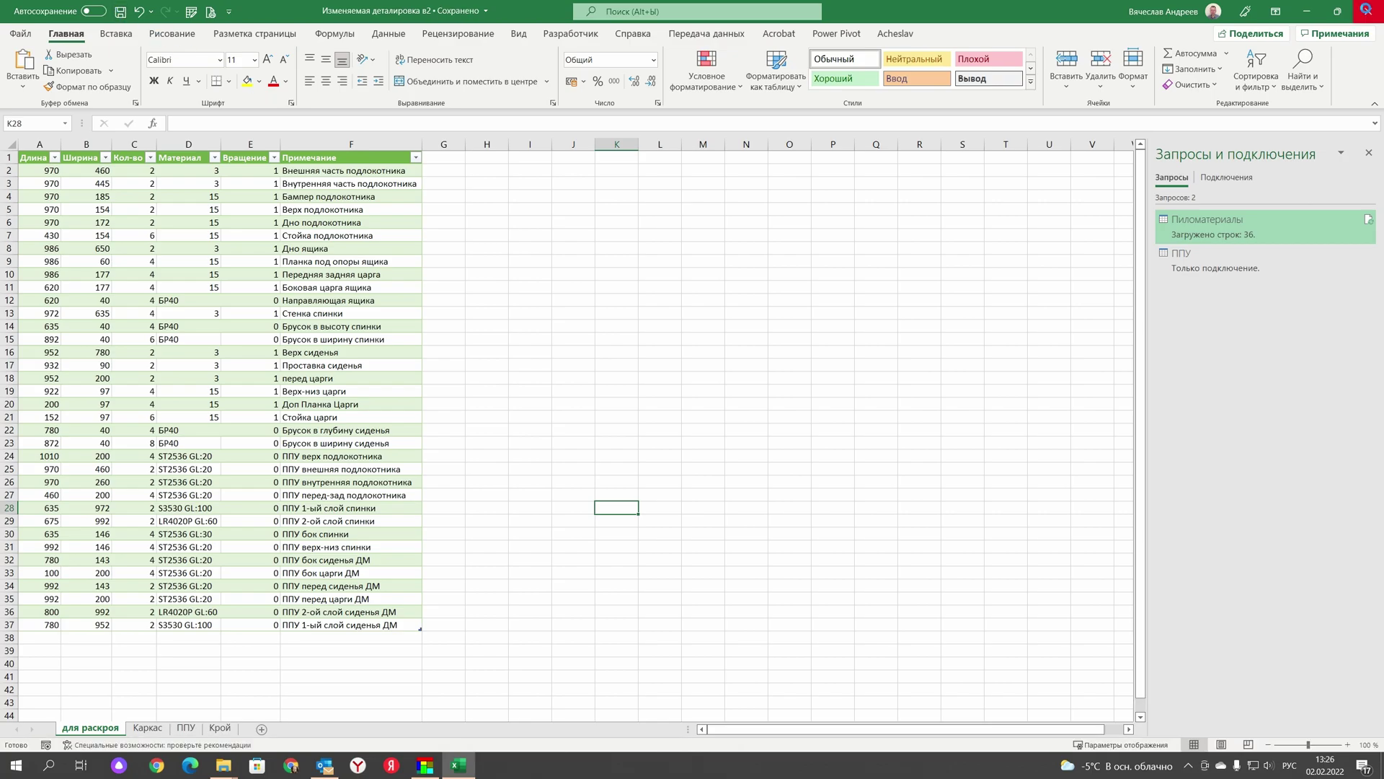
{"action": "left_click", "coordinate": [164, 198]}
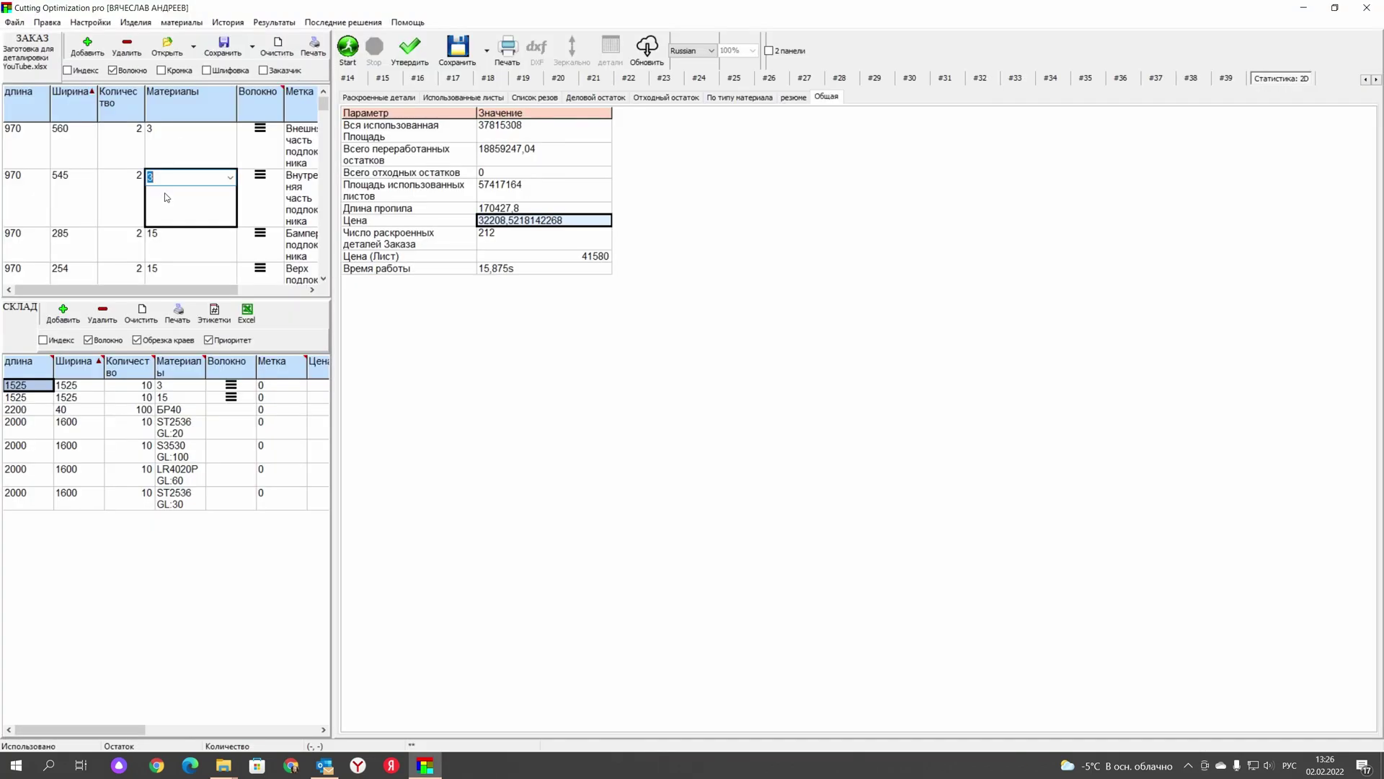
{"action": "key", "text": "ctrl+a"}
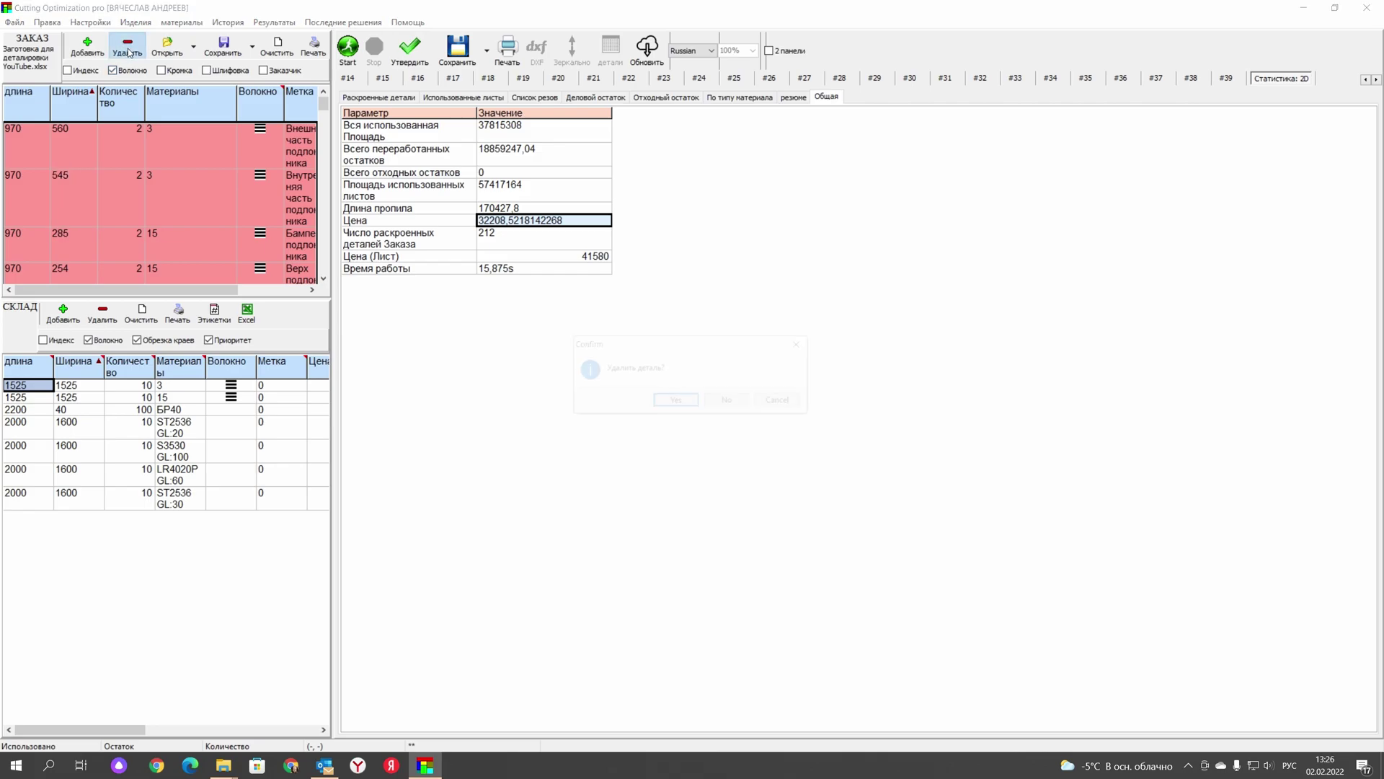
{"action": "left_click", "coordinate": [127, 50]}
{"action": "left_click", "coordinate": [677, 403]}
- Import the parts from the workbook Изменяемая деталировка в2 in the Excel folder into the order, leaving out the header row
{"action": "left_click", "coordinate": [167, 45]}
{"action": "scroll", "coordinate": [490, 403], "scroll_direction": "down", "scroll_amount": 5}
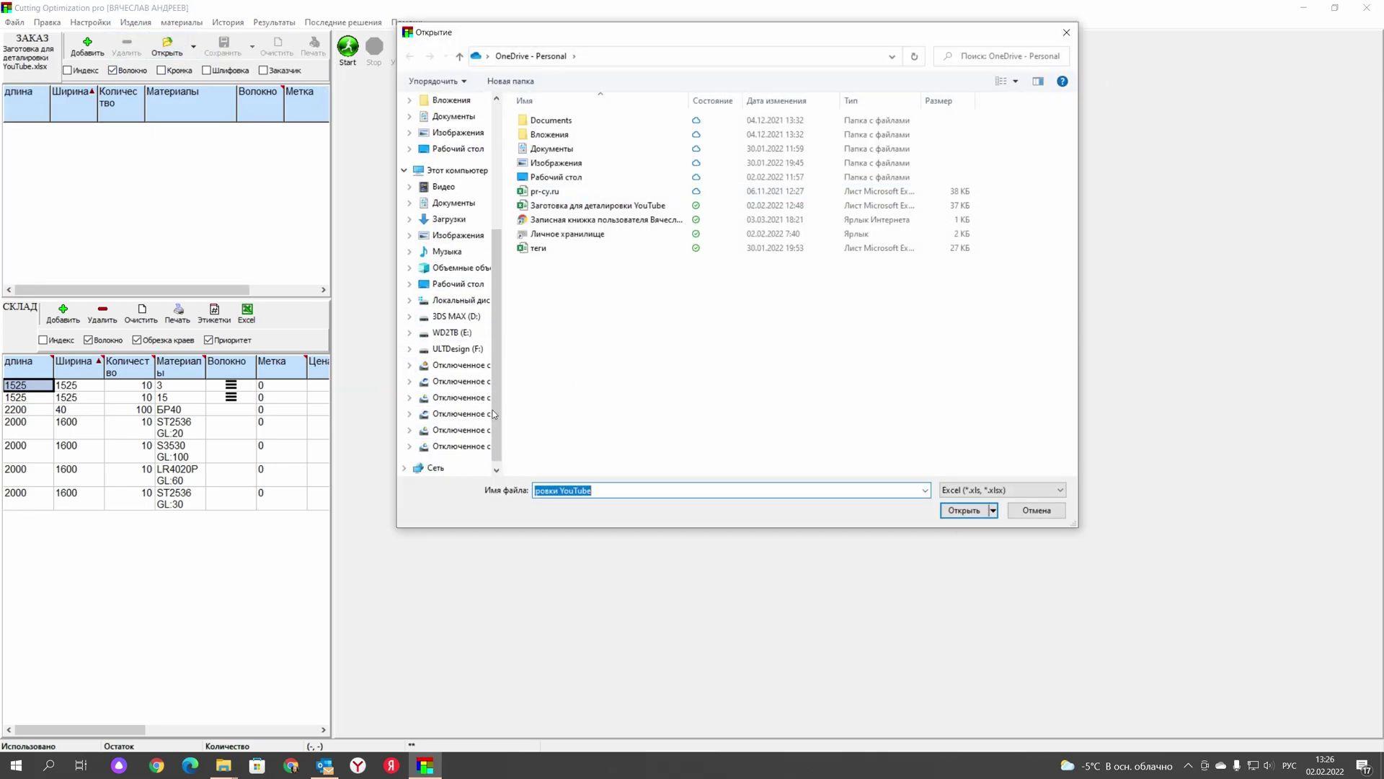
{"action": "left_click", "coordinate": [465, 429]}
{"action": "double_click", "coordinate": [629, 404]}
{"action": "double_click", "coordinate": [565, 138]}
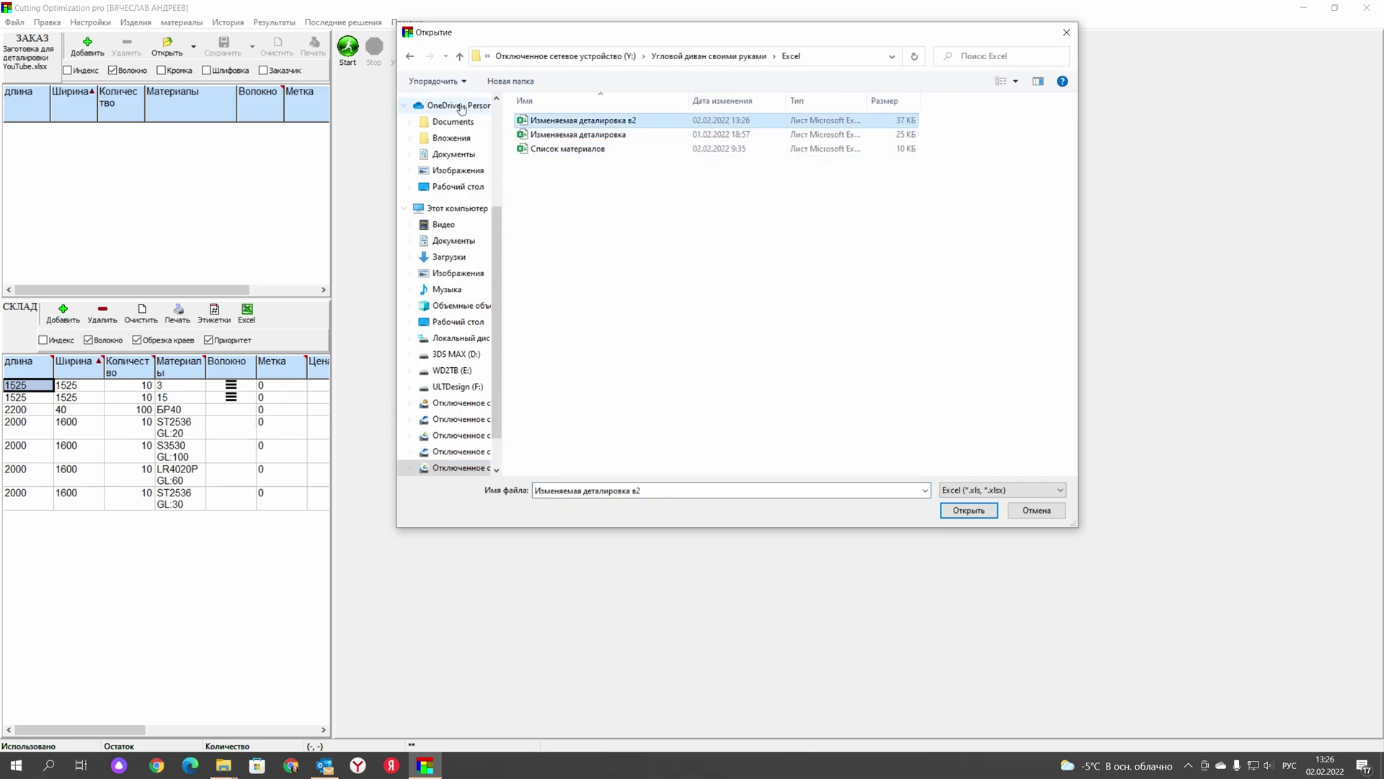
{"action": "left_click", "coordinate": [968, 510]}
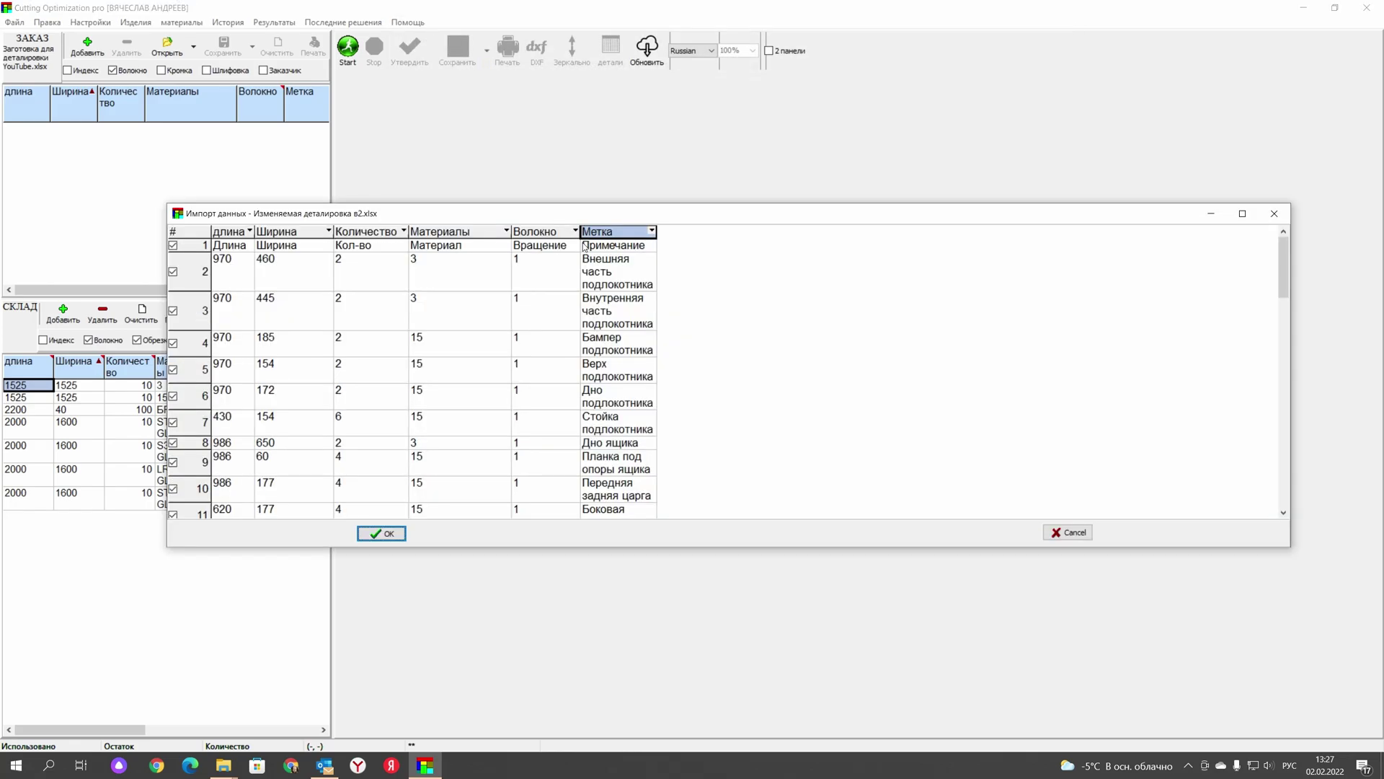
{"action": "left_click", "coordinate": [173, 245]}
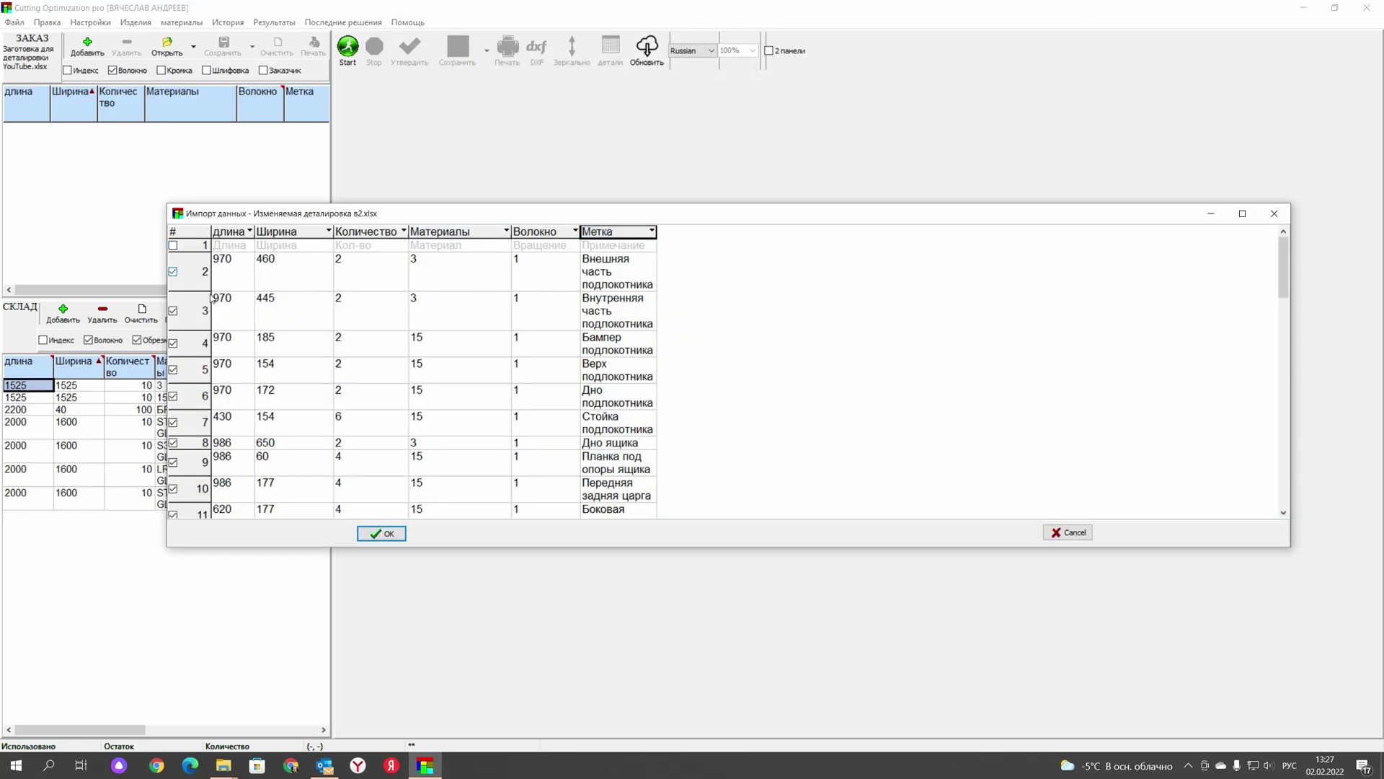
{"action": "left_click", "coordinate": [383, 533]}
- Run the cutting optimization for the imported parts and open its 2D statistics
{"action": "left_click", "coordinate": [348, 48]}
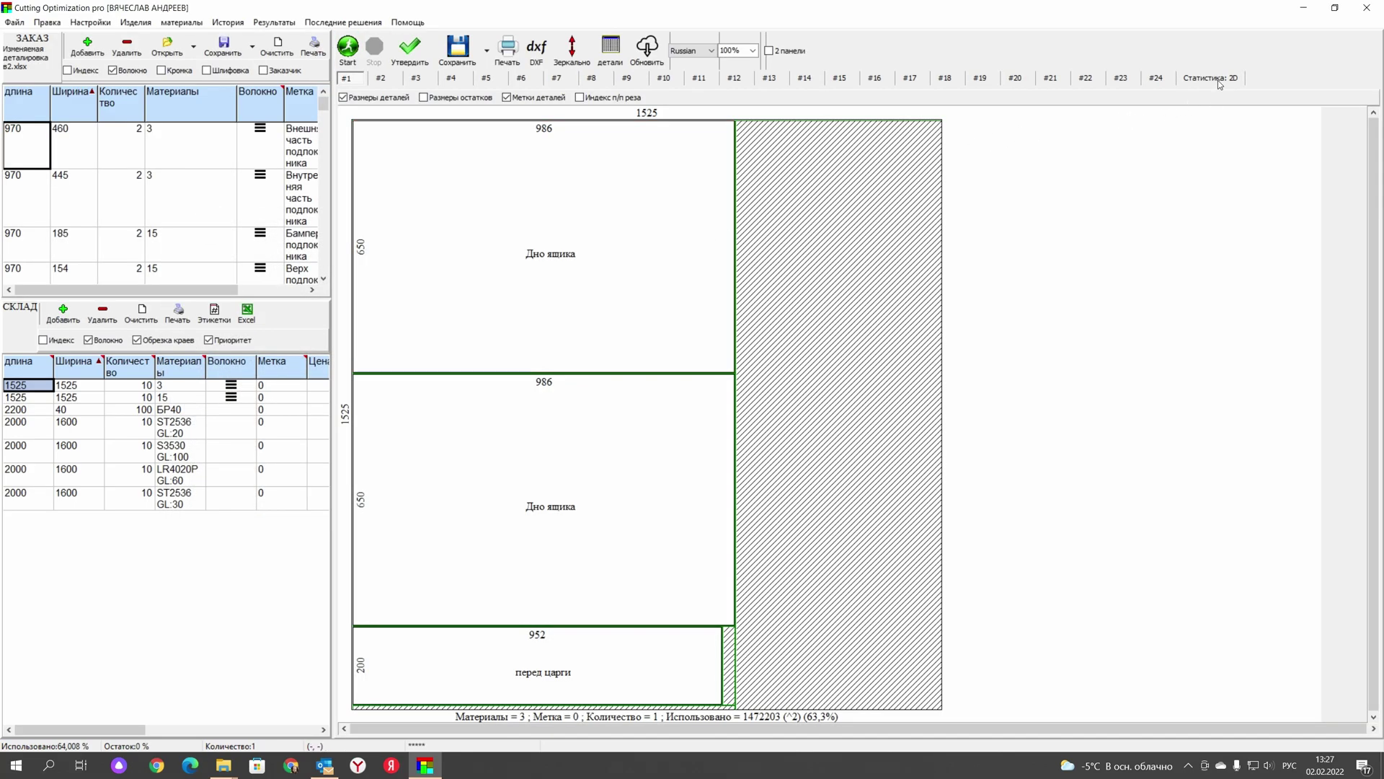
{"action": "left_click", "coordinate": [1217, 80]}
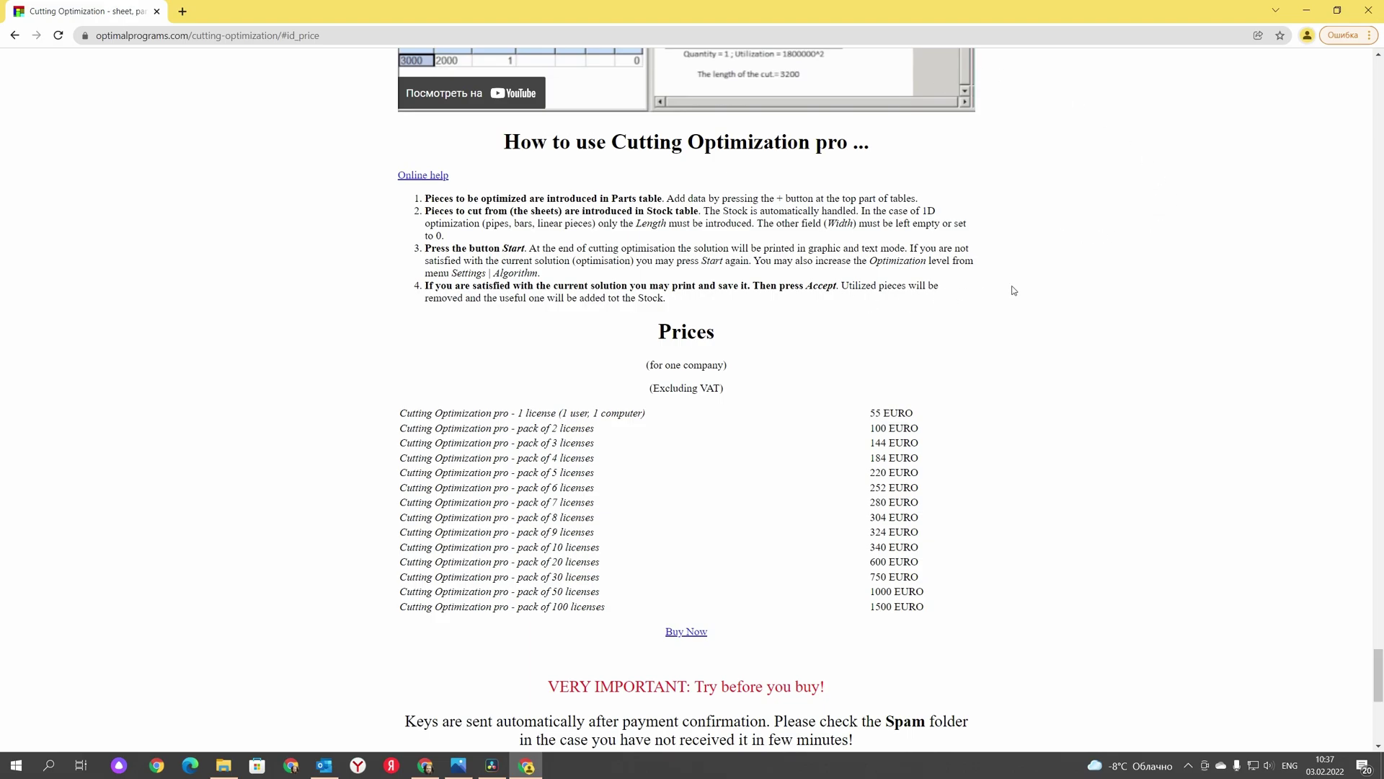
- In the browser, order one Cutting Optimization pro licence from the Prices section and open the coupon number field in the cart
{"action": "left_click", "coordinate": [673, 634]}
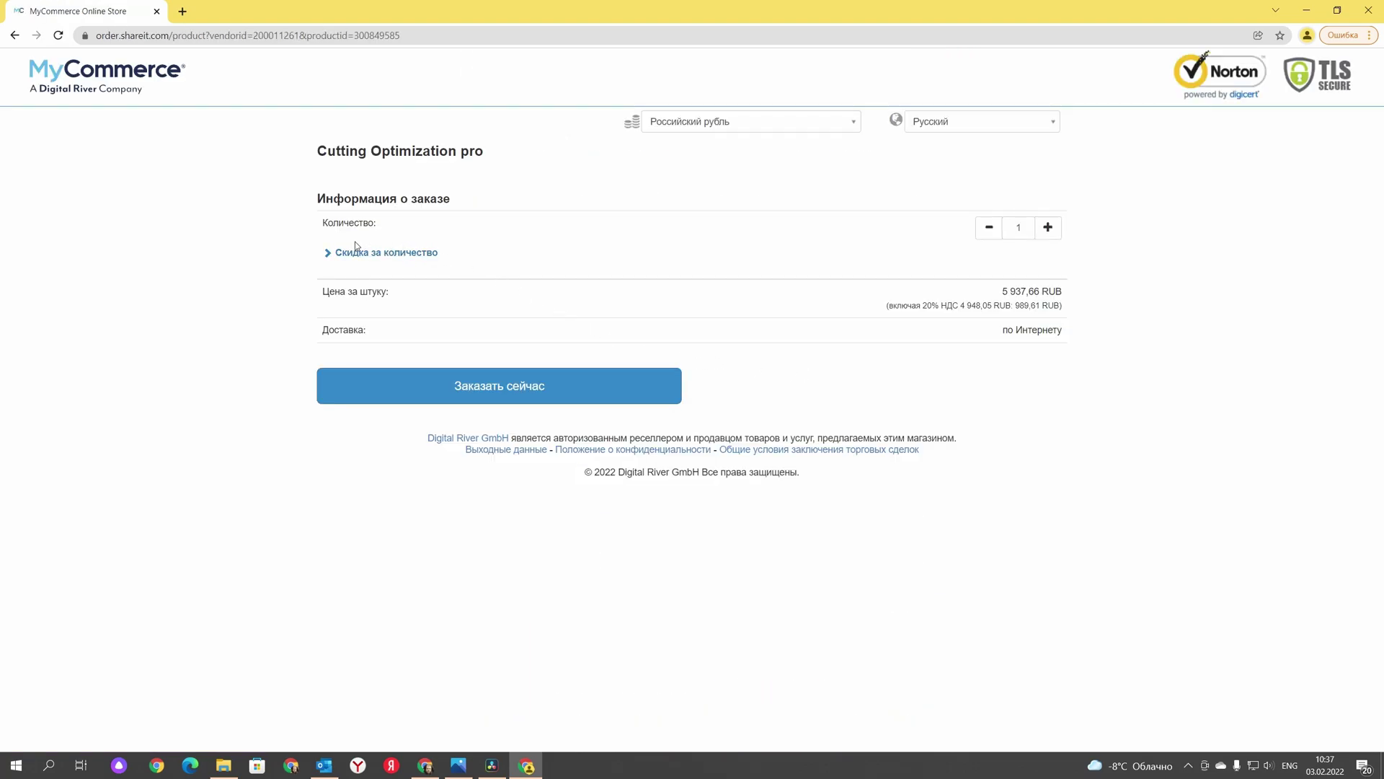
{"action": "left_click", "coordinate": [481, 386]}
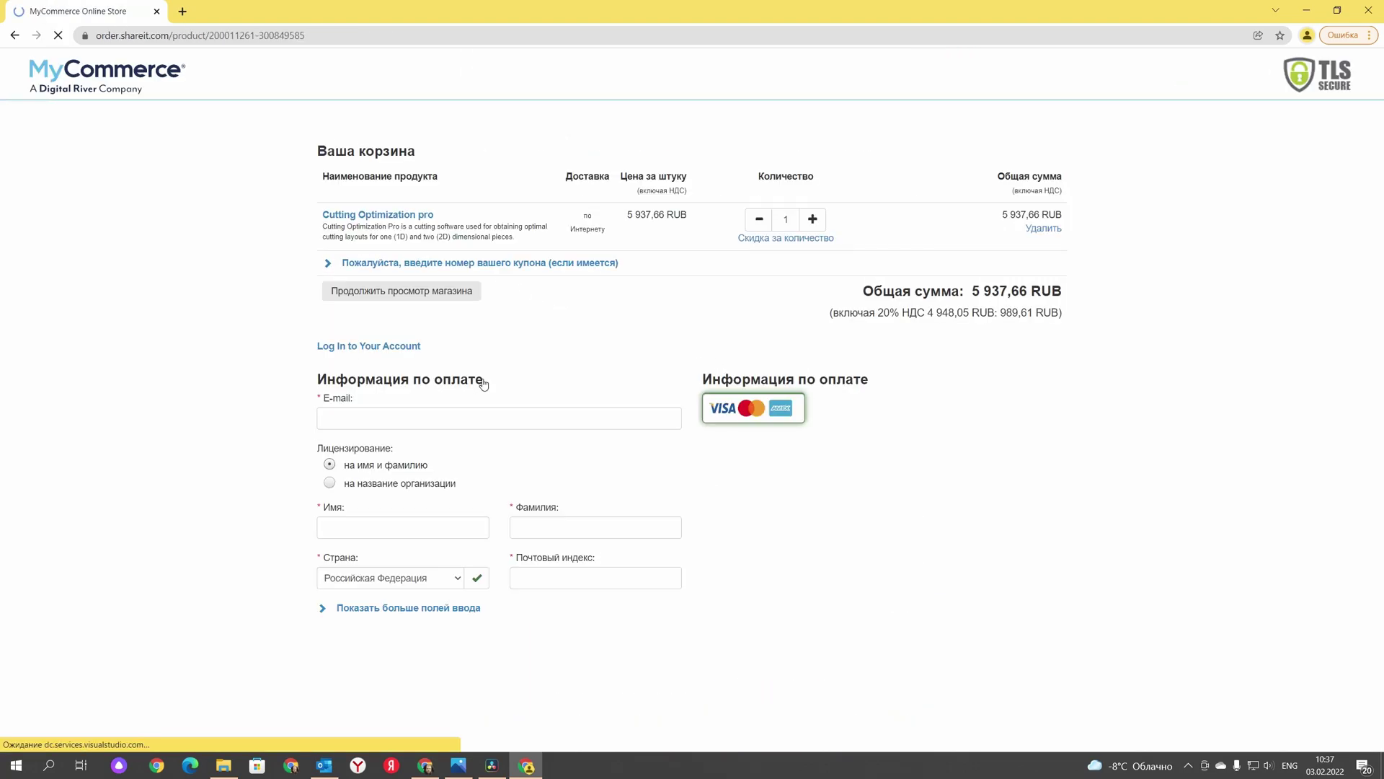
{"action": "left_click", "coordinate": [339, 264]}
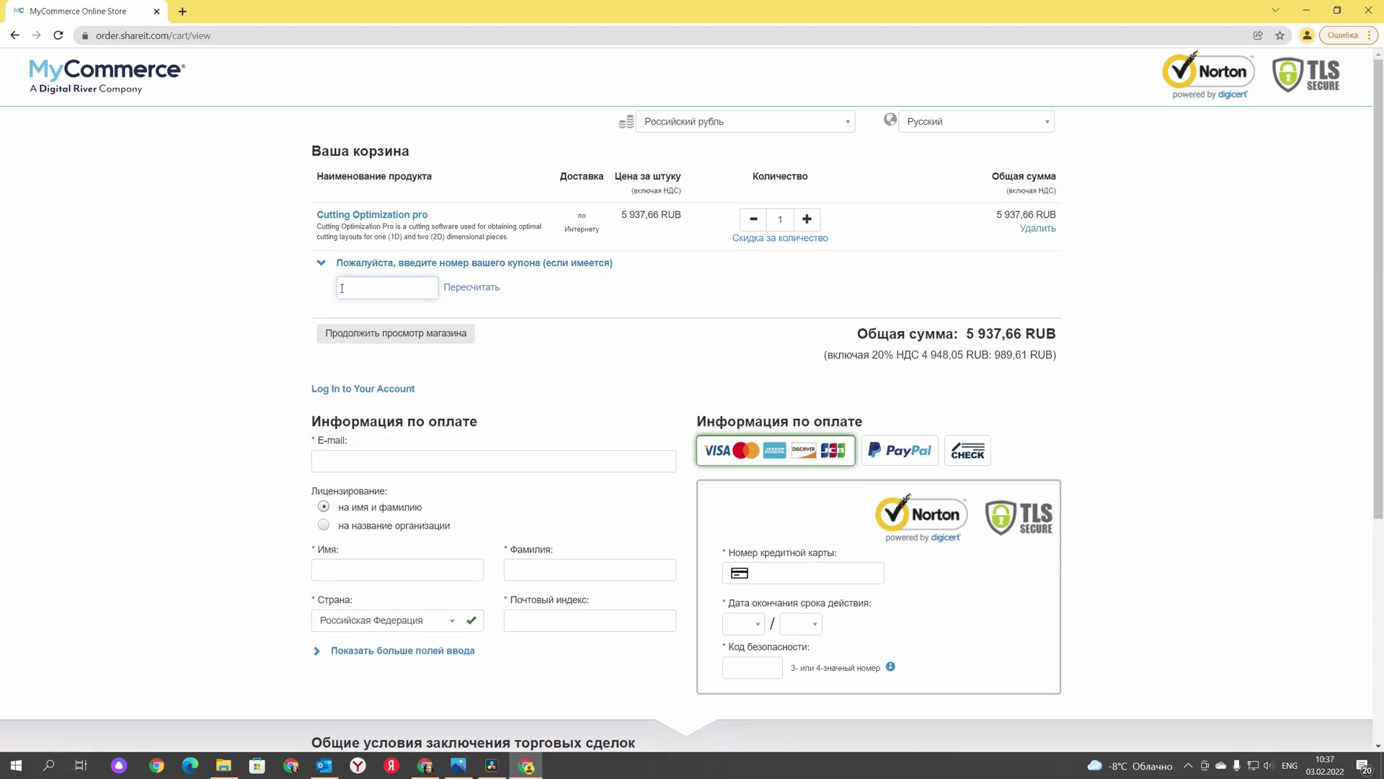